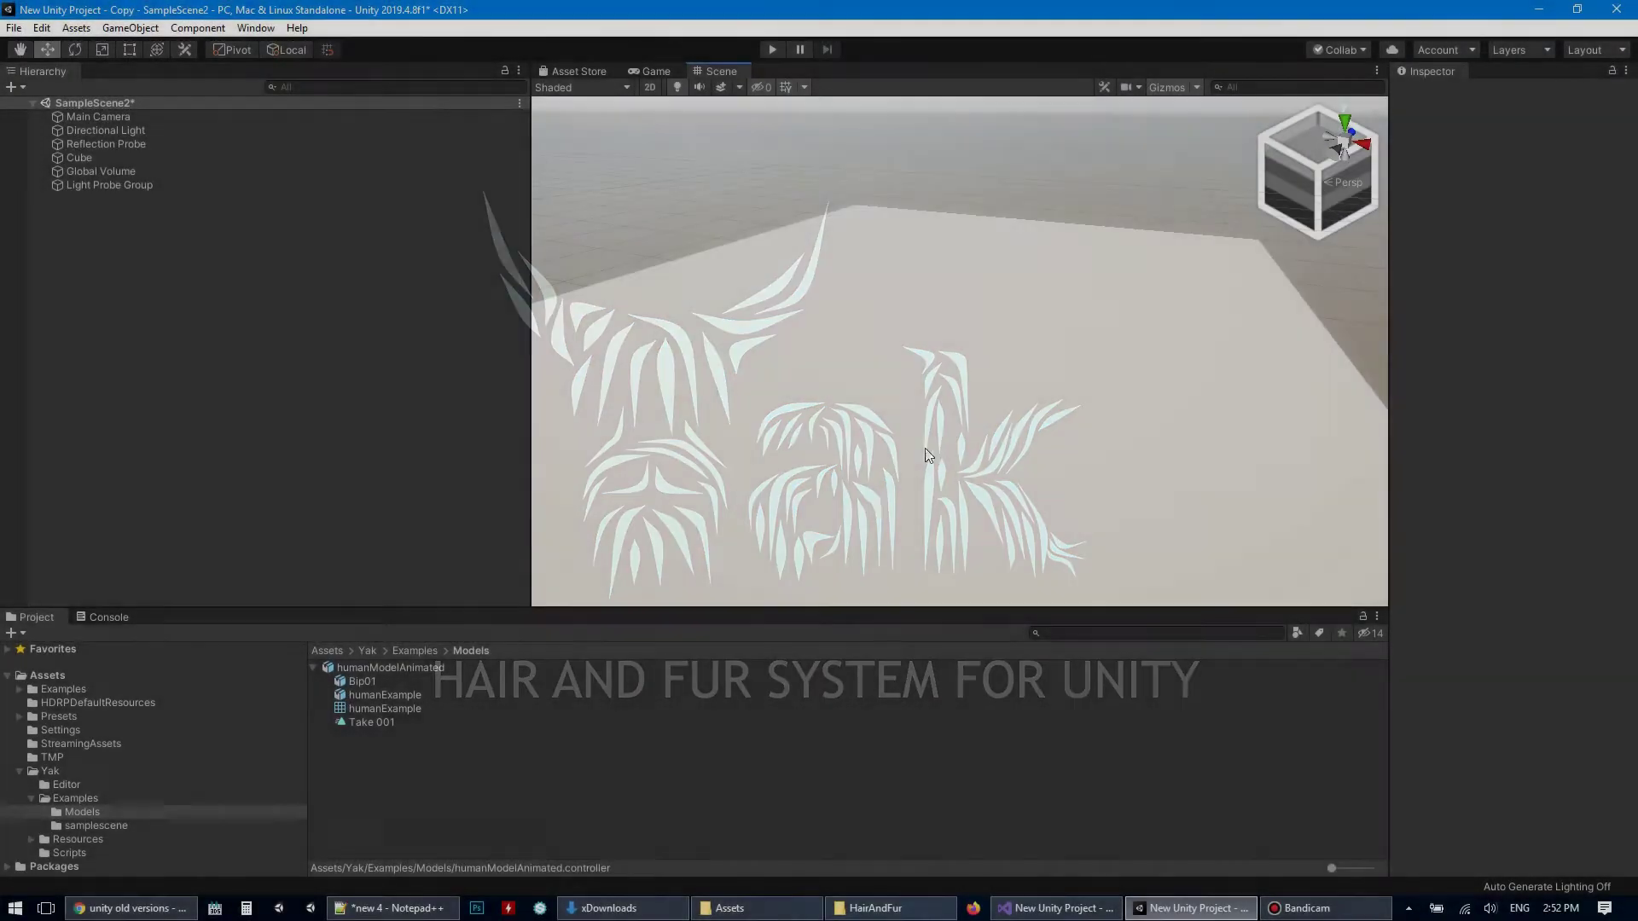
- Add the humanModelAnimated model to the scene and raise it to a Y position of about 0.079
{"action": "scroll", "coordinate": [928, 449], "scroll_direction": "down", "scroll_amount": 3}
{"action": "middle_click_drag", "start_coordinate": [928, 449], "coordinate": [914, 448]}
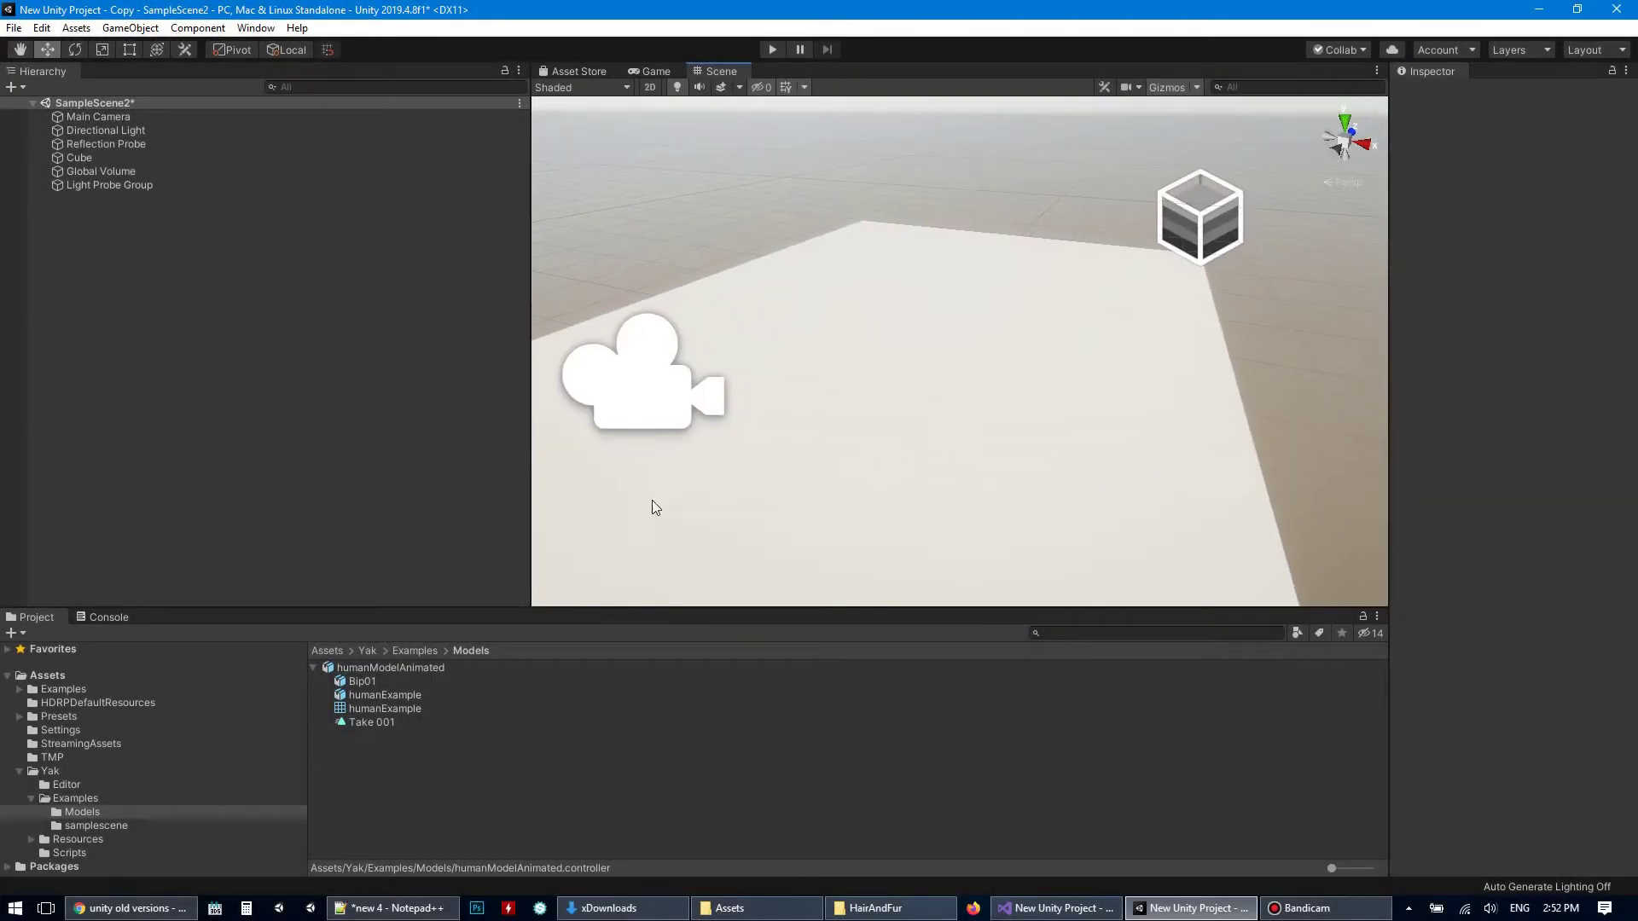
{"action": "left_click_drag", "start_coordinate": [407, 669], "coordinate": [142, 345]}
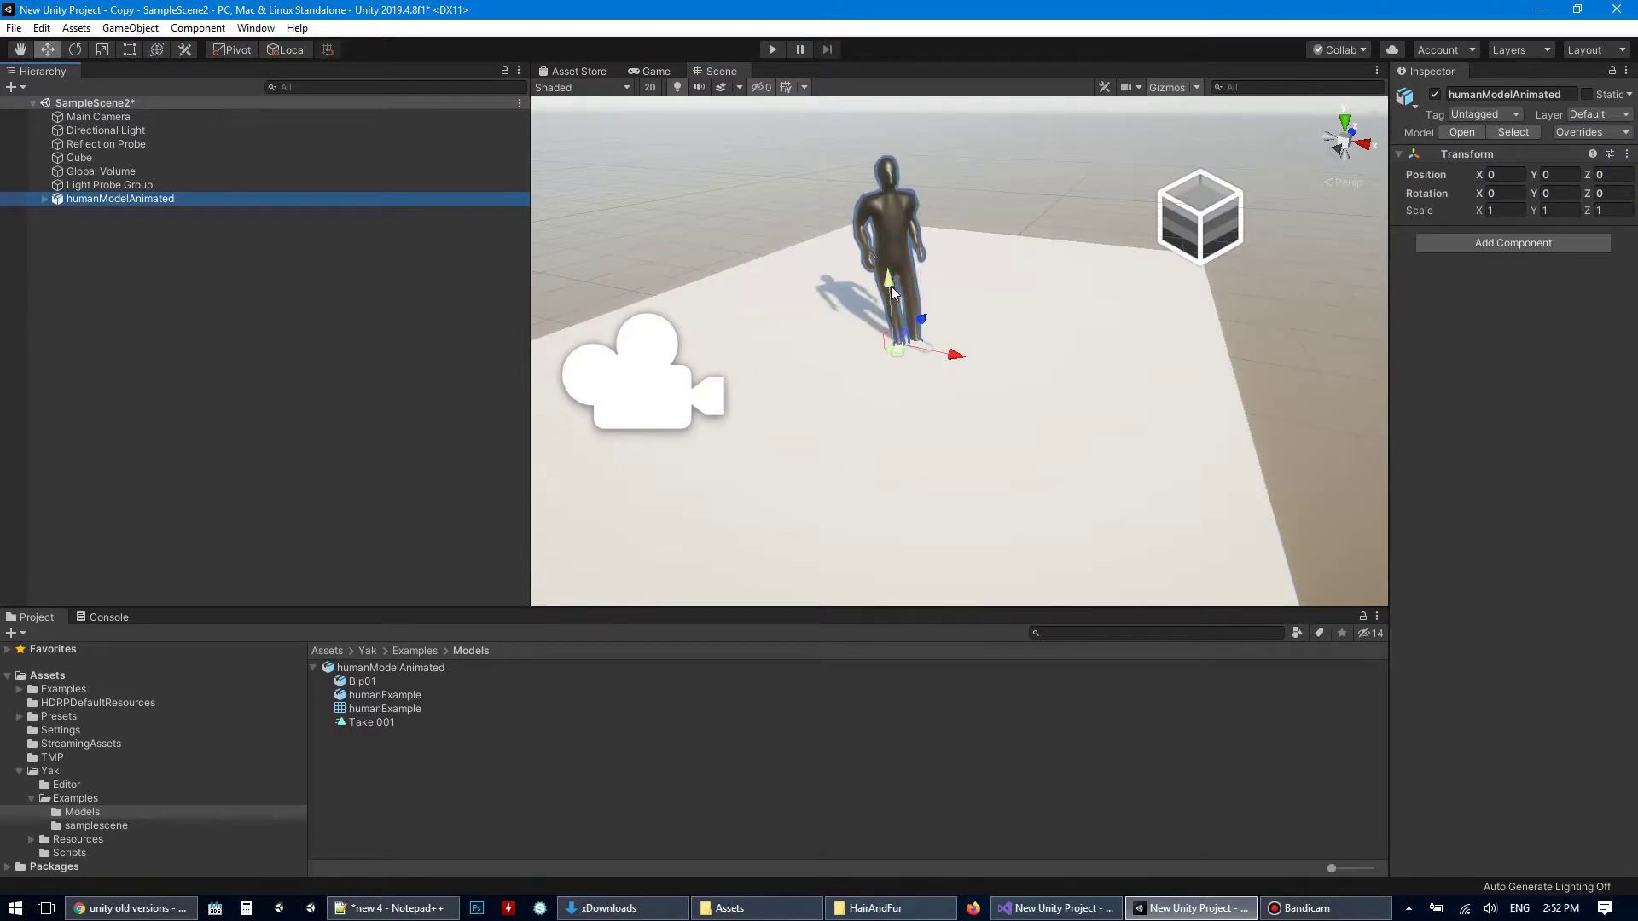
{"action": "left_click_drag", "start_coordinate": [889, 290], "coordinate": [889, 280]}
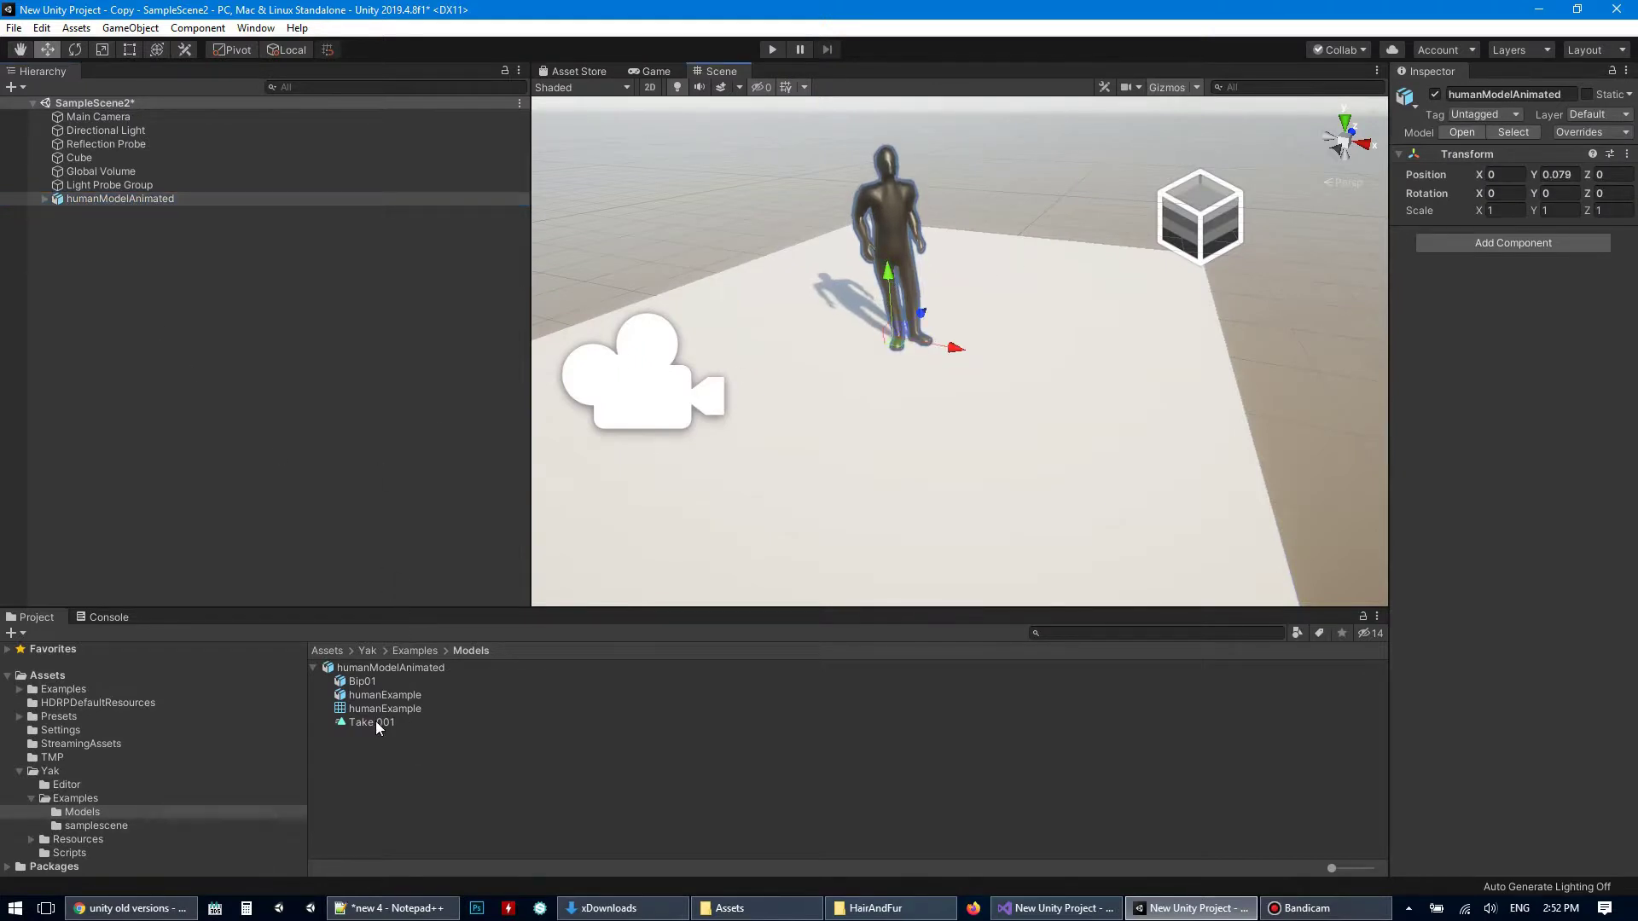
- Assign the Take 001 animation to humanModelAnimated and attach the YakManager script from the Yak Scripts folder to it
{"action": "left_click_drag", "start_coordinate": [375, 720], "coordinate": [139, 195]}
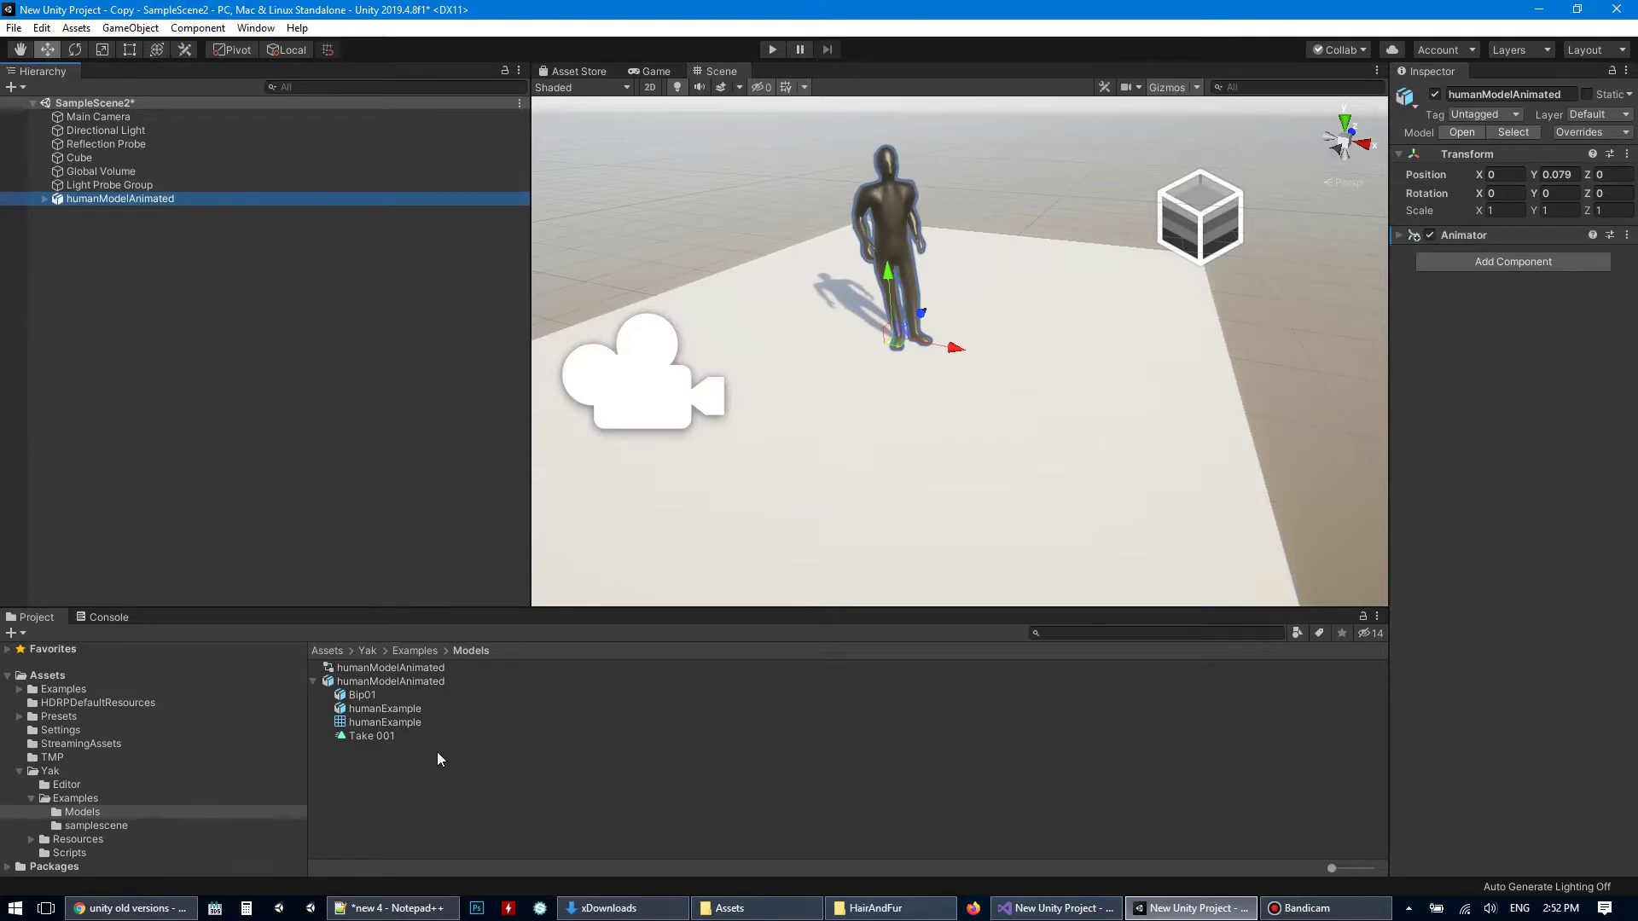
{"action": "left_click", "coordinate": [80, 852]}
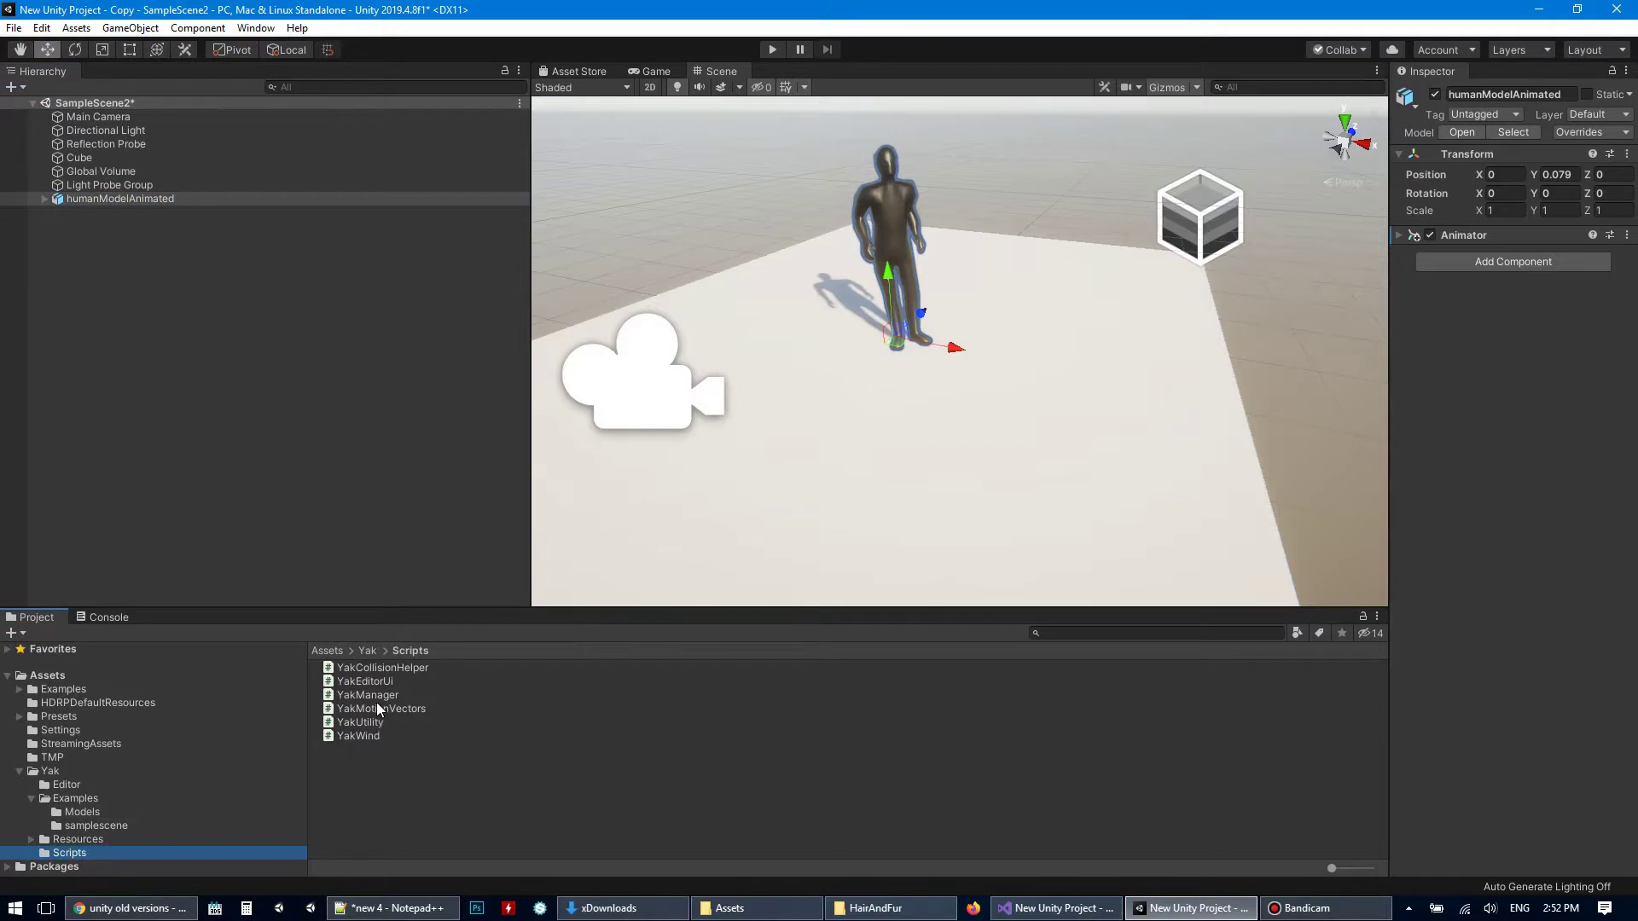
{"action": "left_click_drag", "start_coordinate": [358, 694], "coordinate": [1503, 590]}
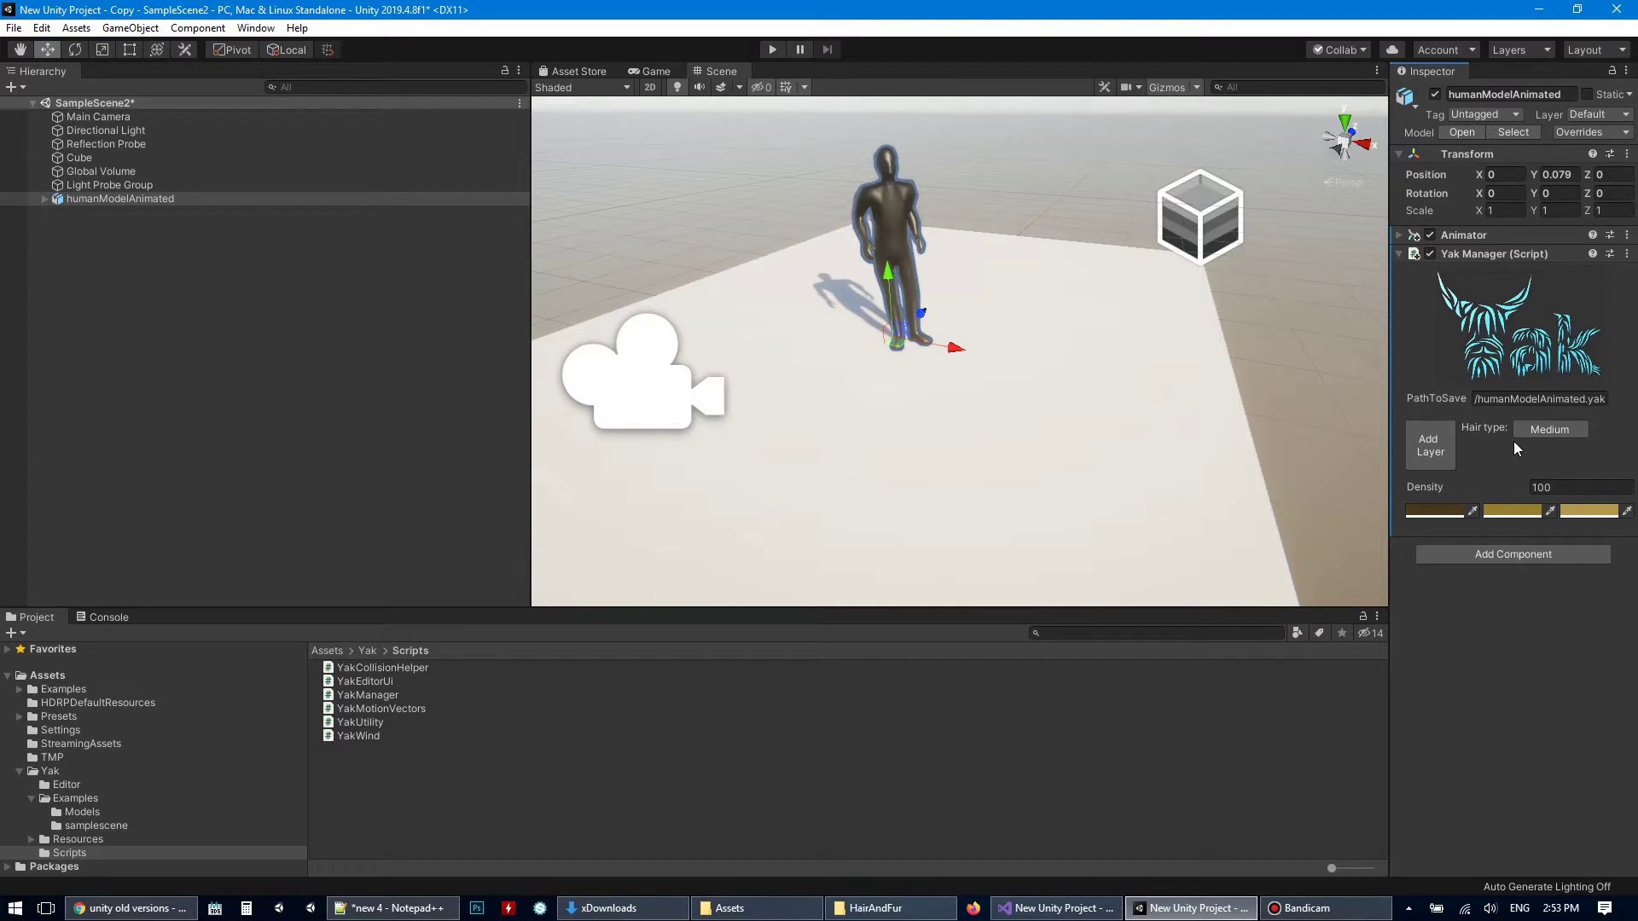
- Keep the Yak Manager hair type at Medium and add a hair layer with a density of 6000
{"action": "left_click", "coordinate": [1565, 434]}
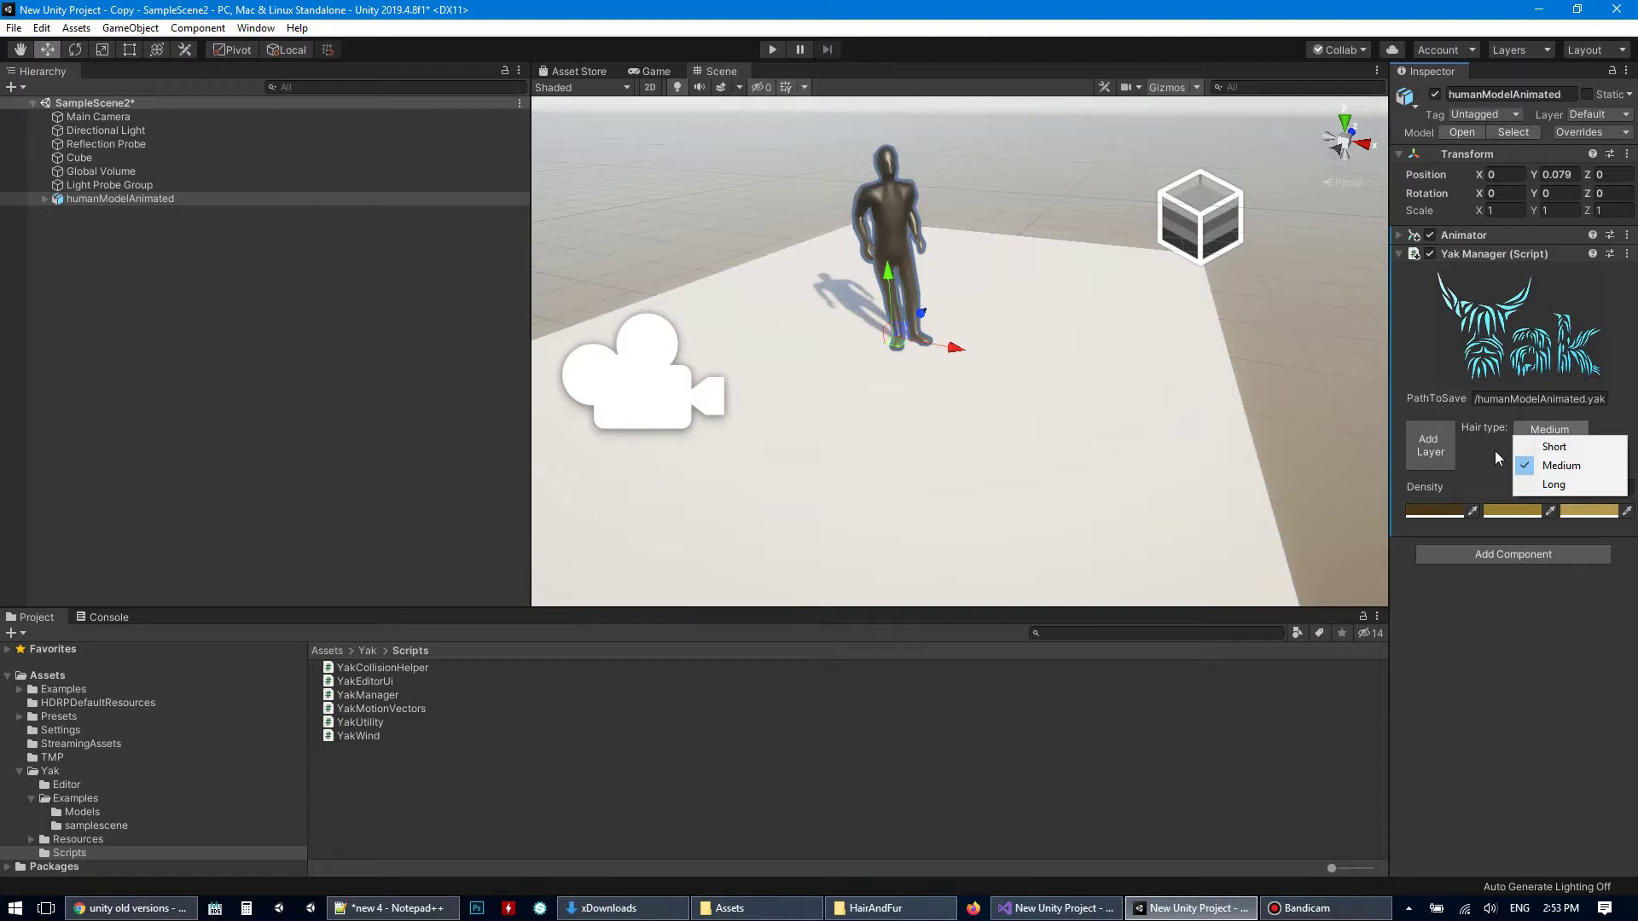
{"action": "left_click", "coordinate": [1542, 465]}
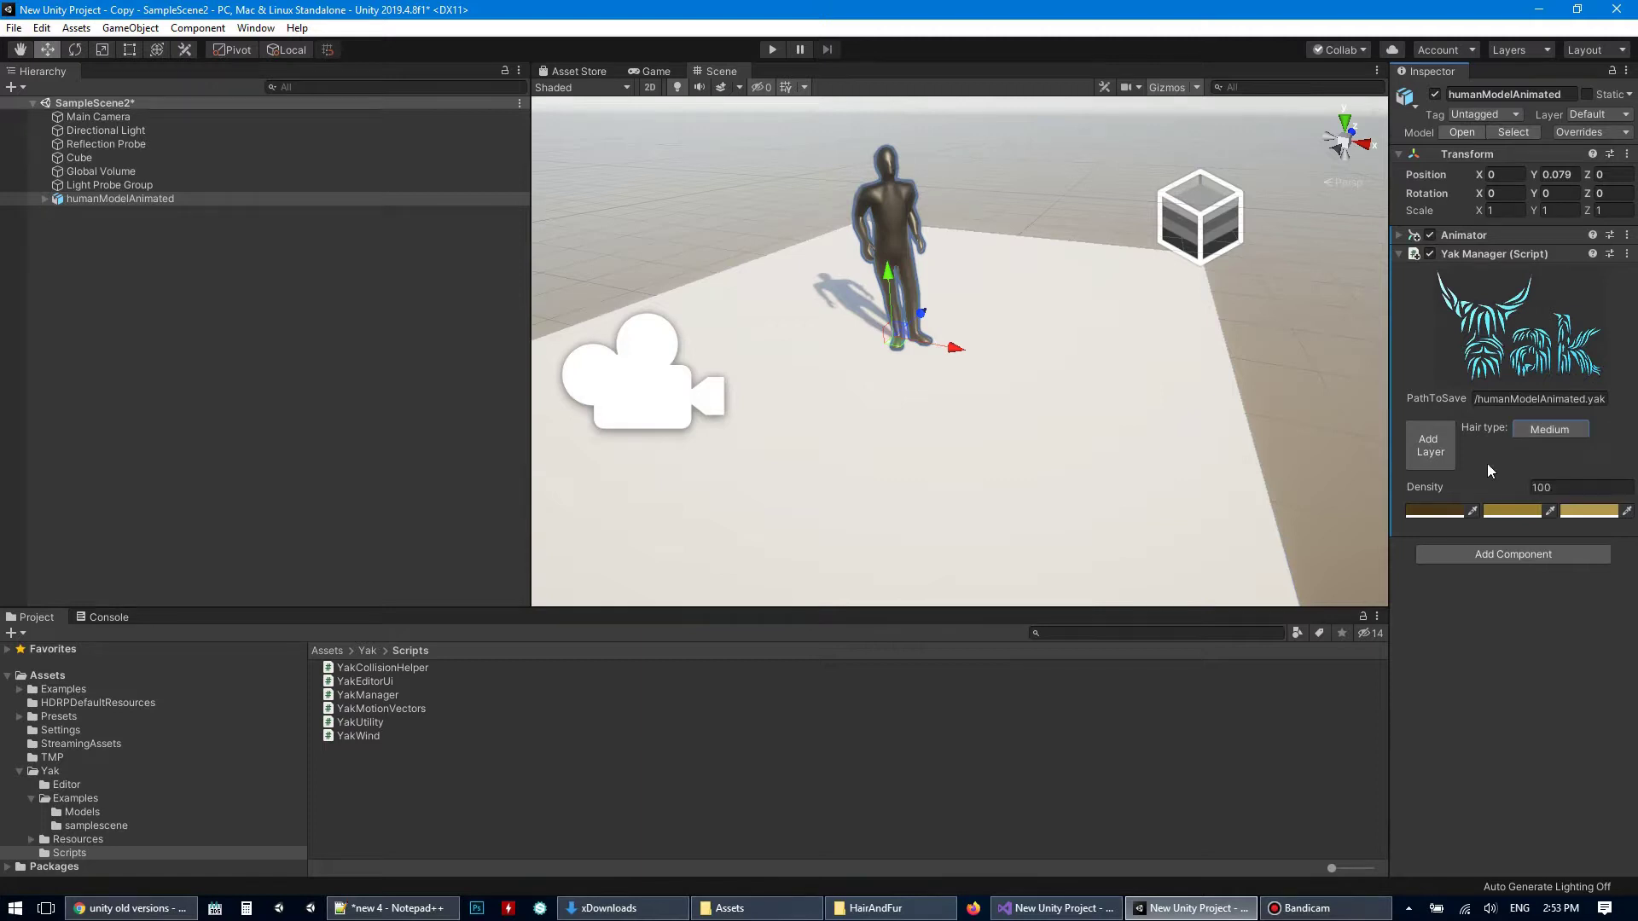
{"action": "left_click", "coordinate": [1573, 484]}
{"action": "type", "text": "6000"}
{"action": "left_click", "coordinate": [1432, 443]}
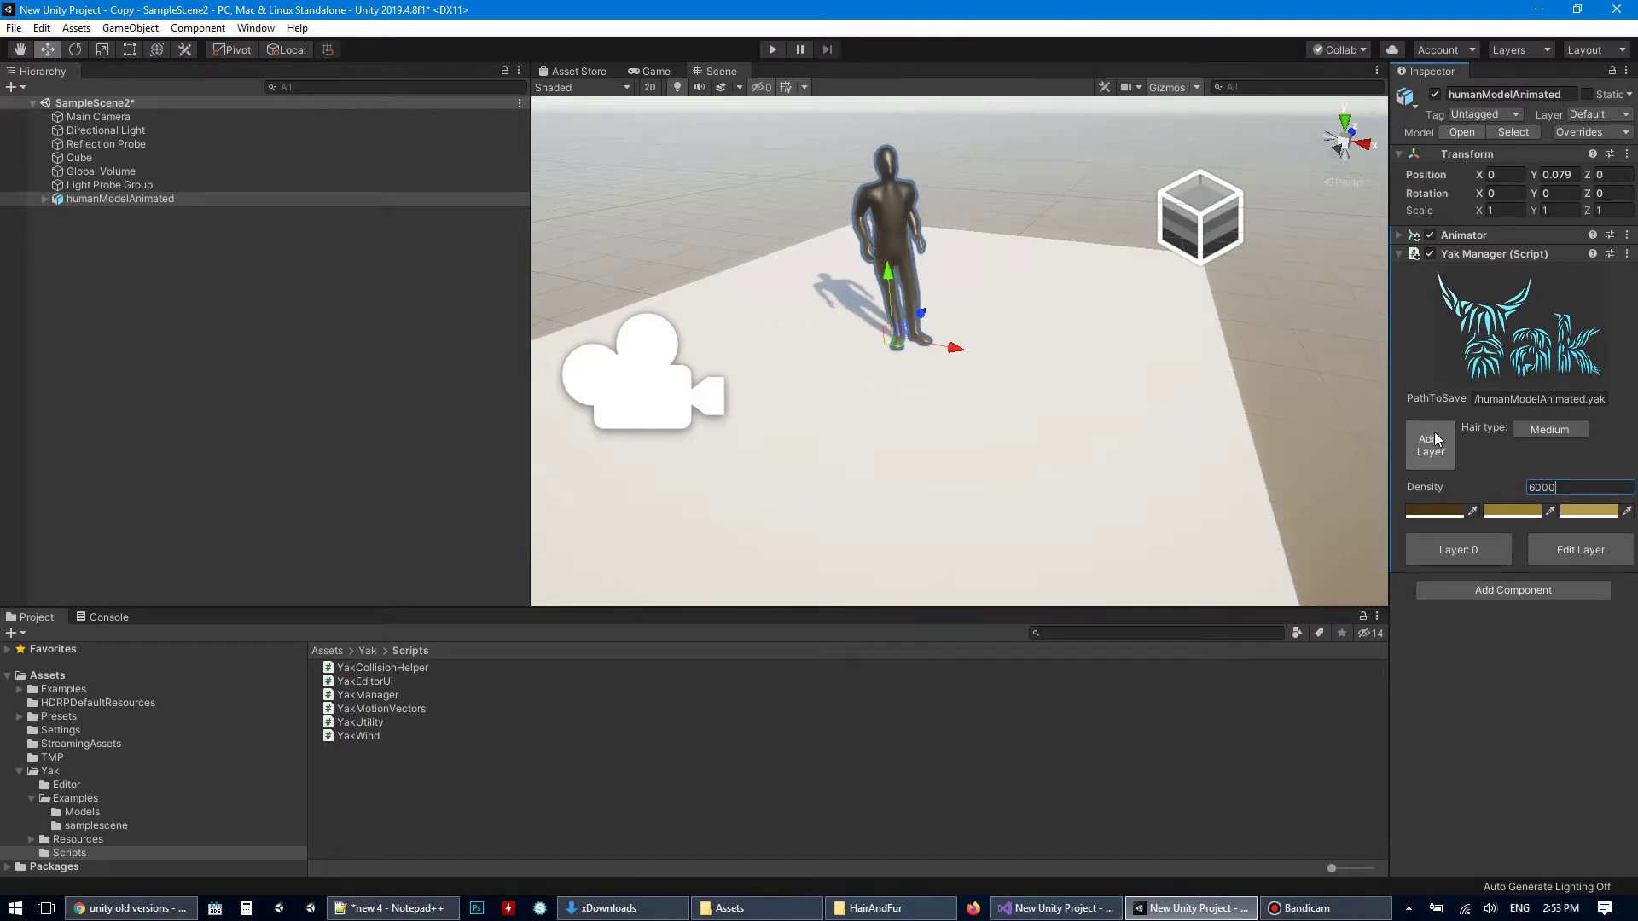
{"action": "left_click", "coordinate": [1490, 539]}
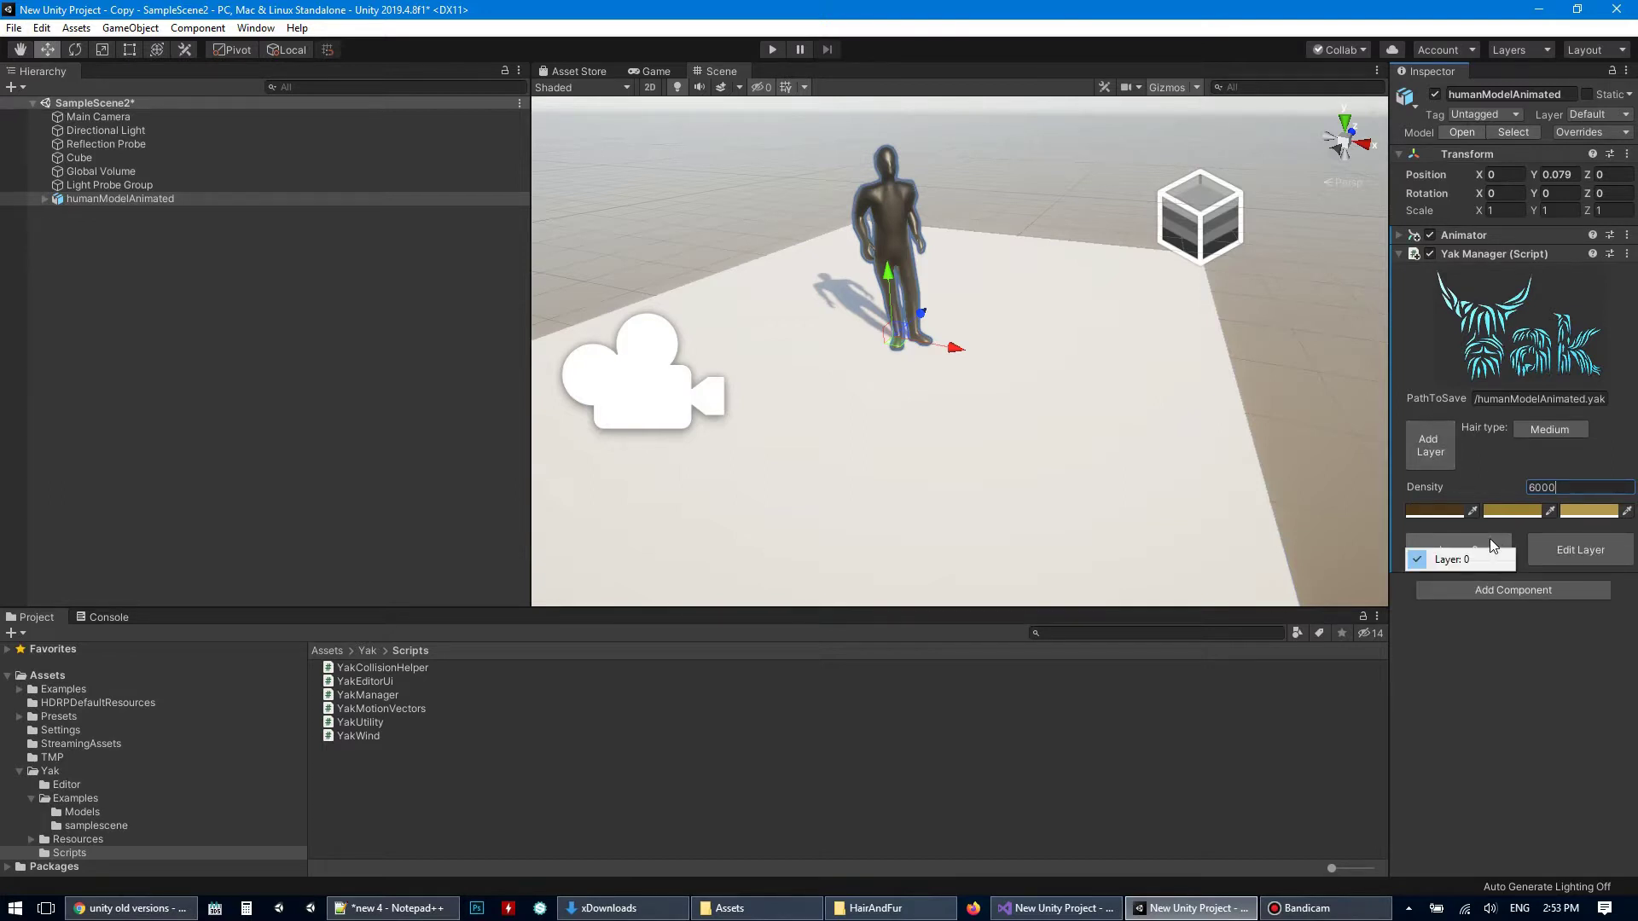
{"action": "left_click", "coordinate": [1529, 649]}
- Open Layer 0 for editing and examine the generated fur on the human model
{"action": "right_click_drag", "start_coordinate": [969, 386], "coordinate": [940, 303]}
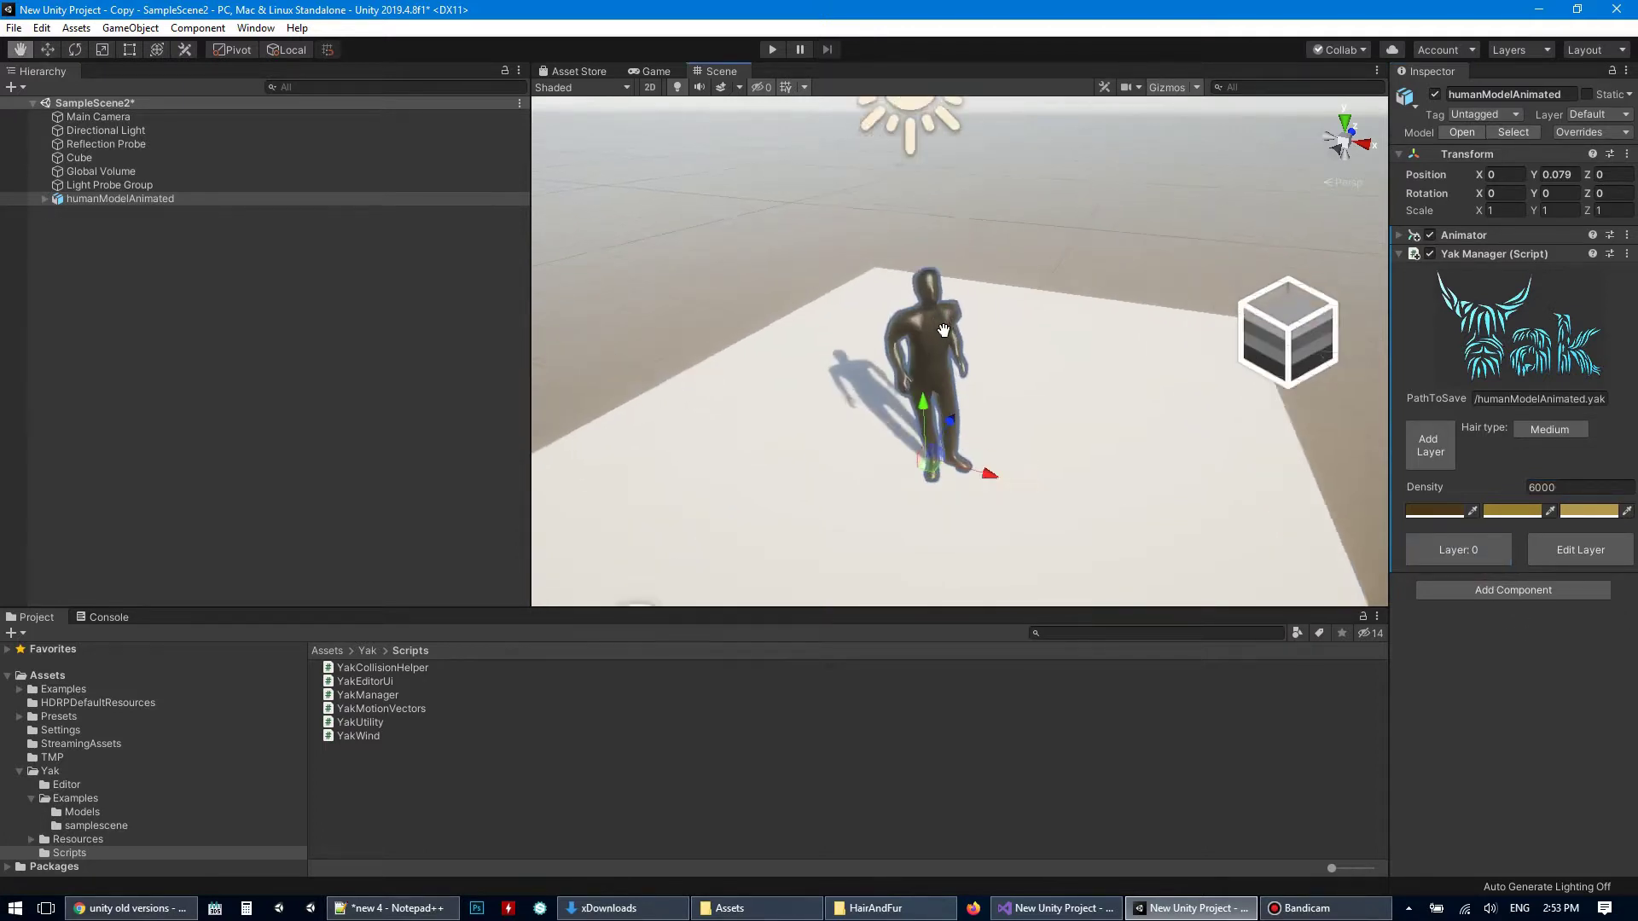
{"action": "scroll", "coordinate": [940, 304], "scroll_direction": "up", "scroll_amount": 5}
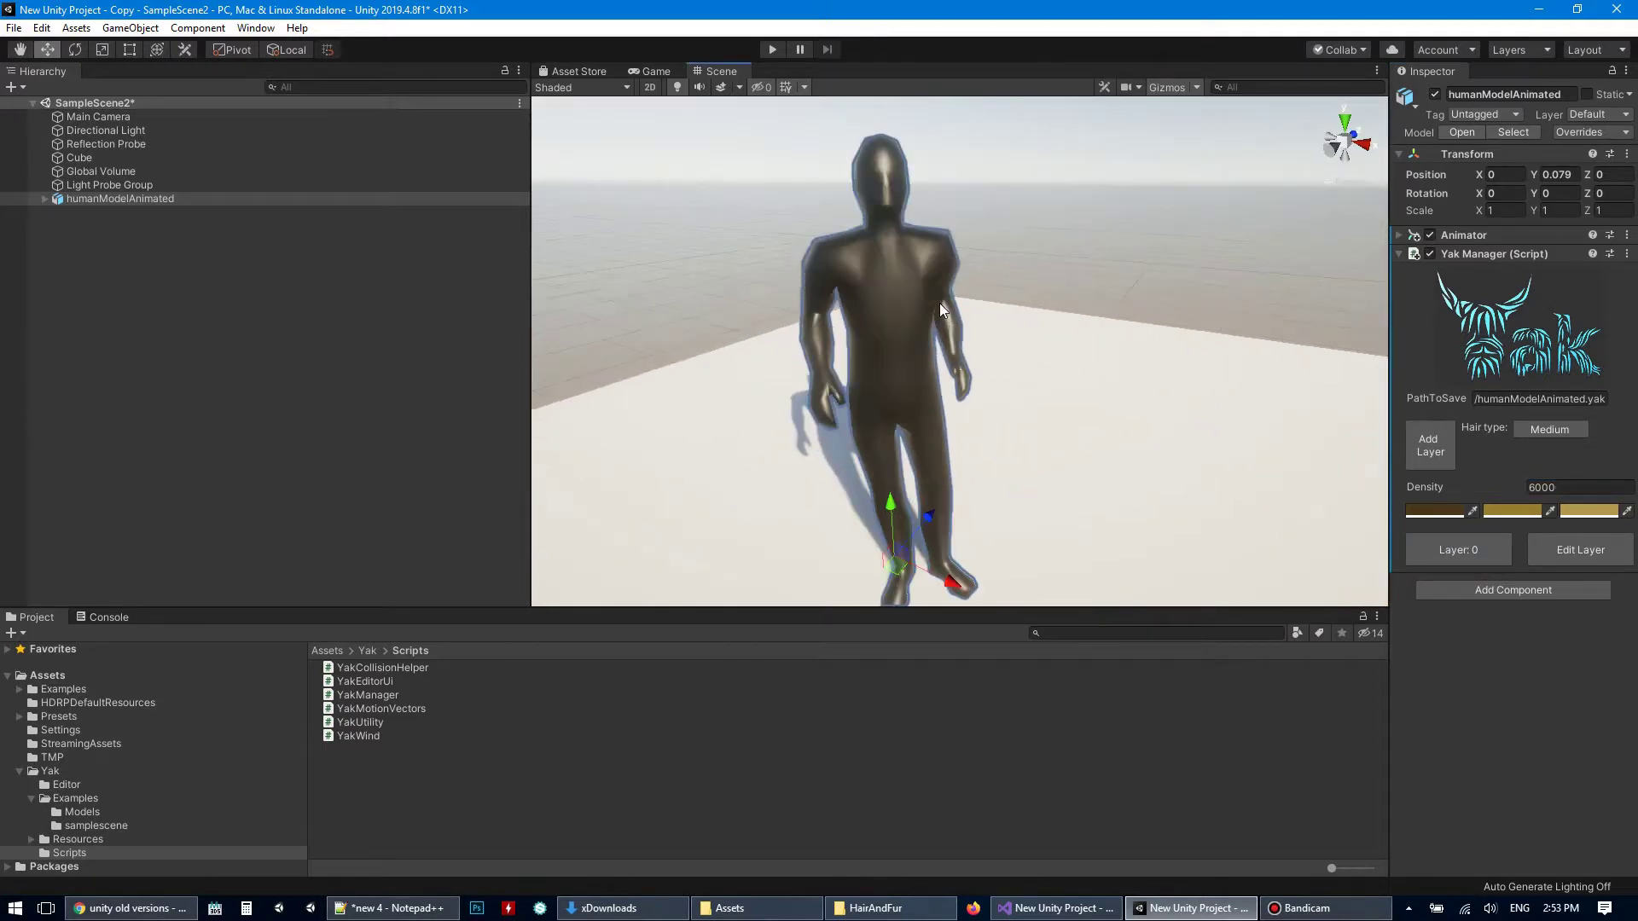
{"action": "left_click", "coordinate": [1590, 550]}
{"action": "scroll", "coordinate": [1067, 366], "scroll_direction": "up", "scroll_amount": 10}
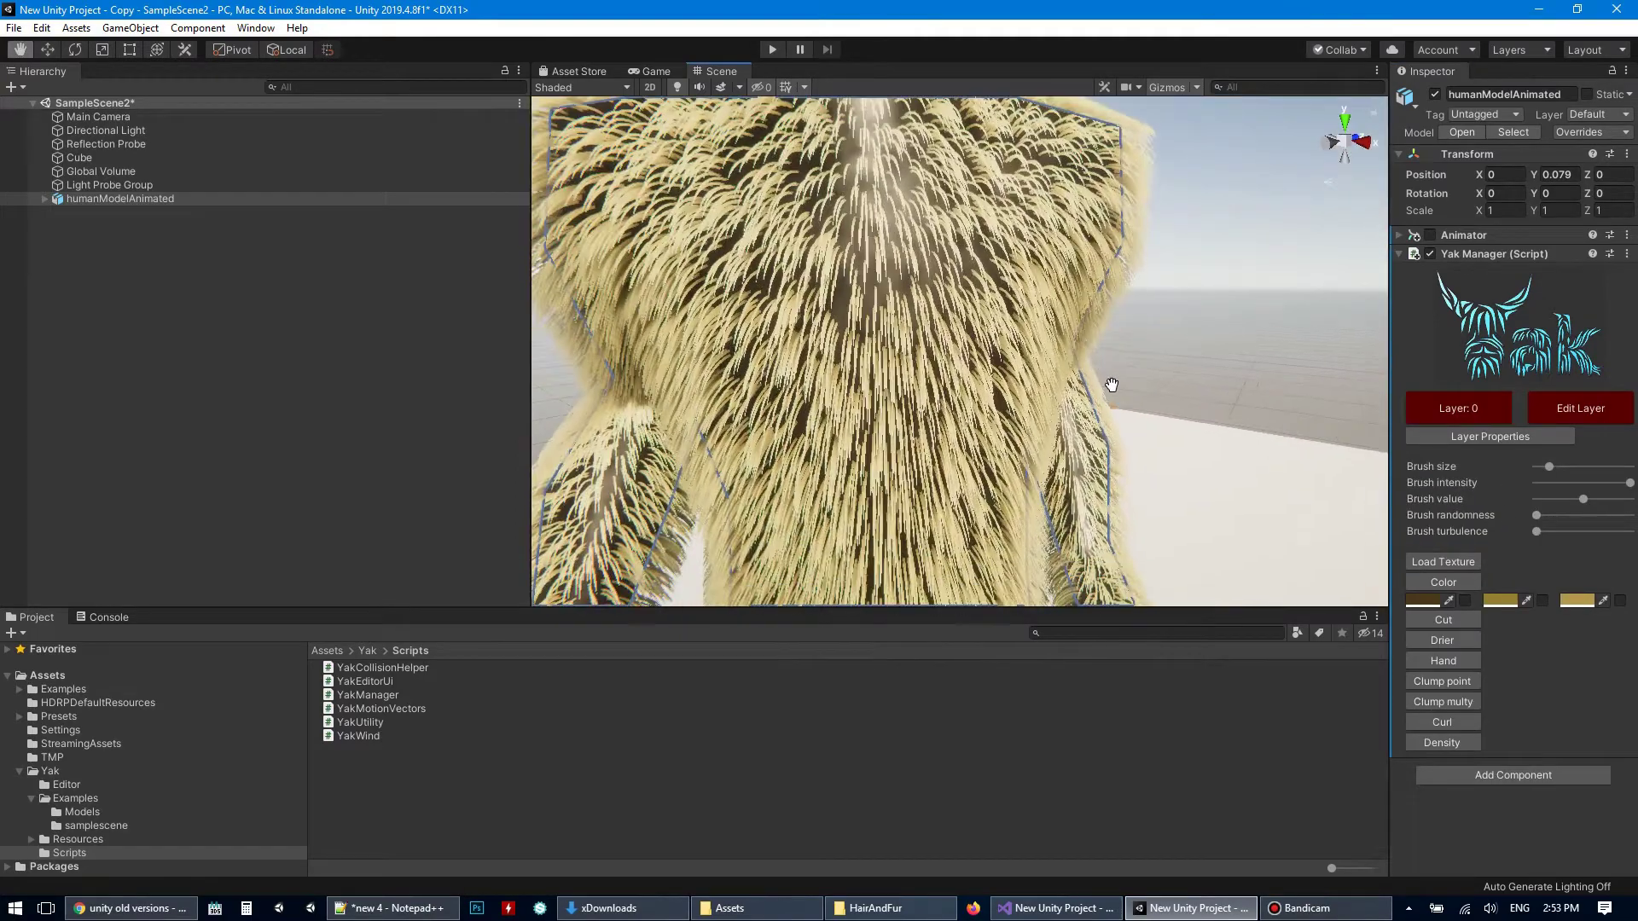
{"action": "scroll", "coordinate": [1111, 385], "scroll_direction": "down", "scroll_amount": 8}
{"action": "left_click_drag", "start_coordinate": [1110, 374], "coordinate": [1135, 461], "text": "alt"}
{"action": "middle_click_drag", "start_coordinate": [1191, 487], "coordinate": [1129, 427]}
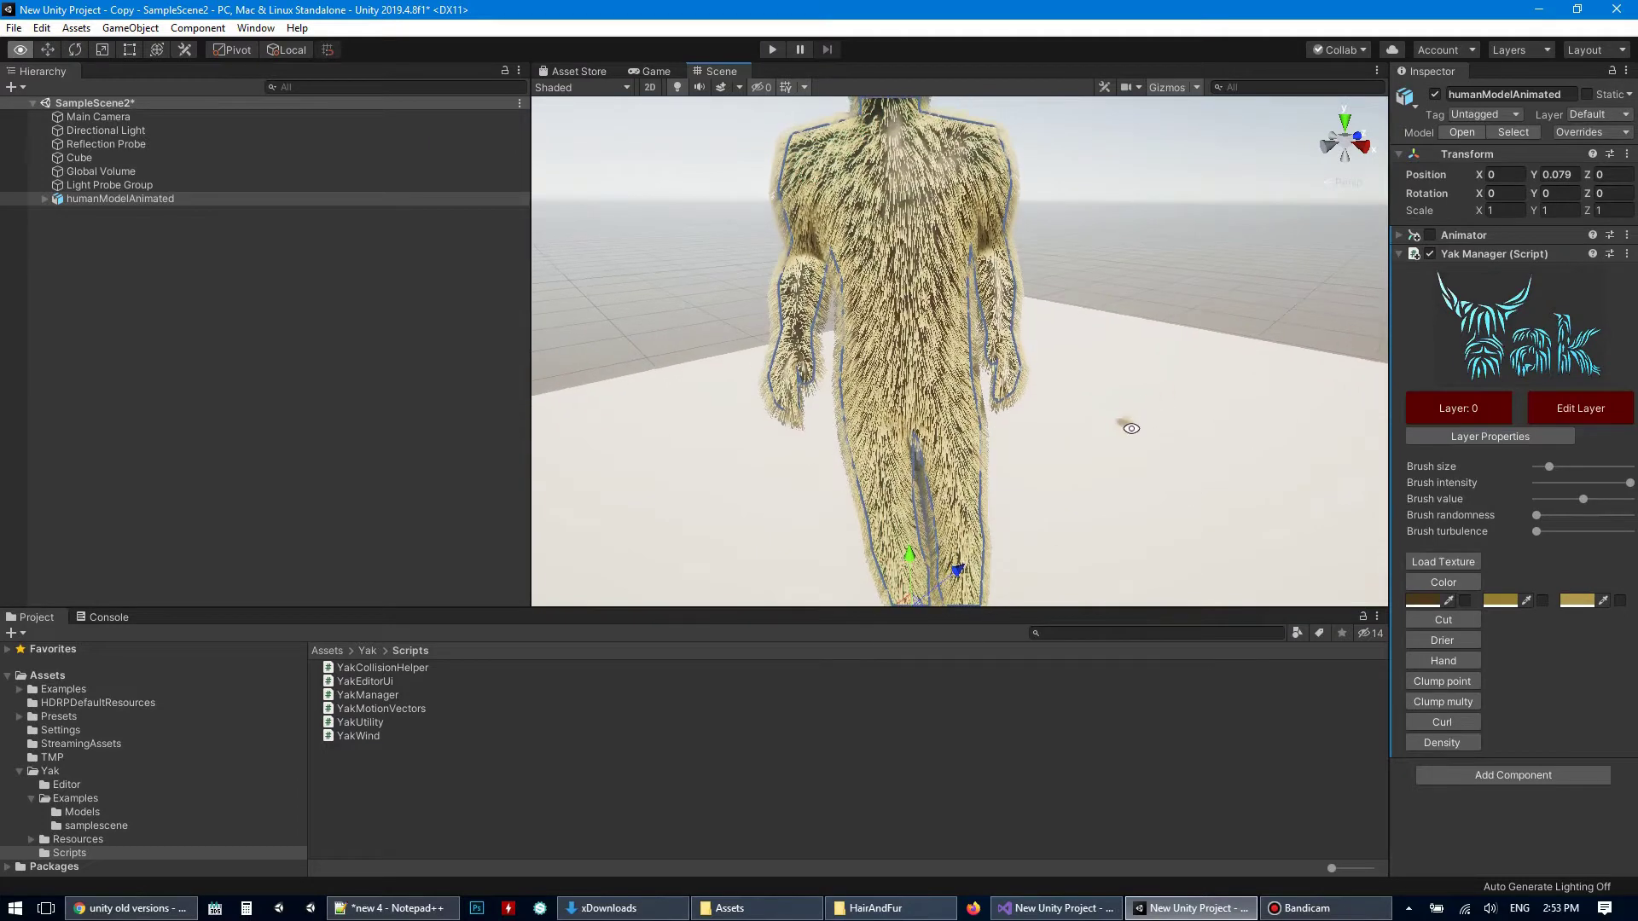
{"action": "left_click_drag", "start_coordinate": [1130, 427], "coordinate": [1177, 420], "text": "alt"}
{"action": "middle_click_drag", "start_coordinate": [1140, 350], "coordinate": [1141, 388]}
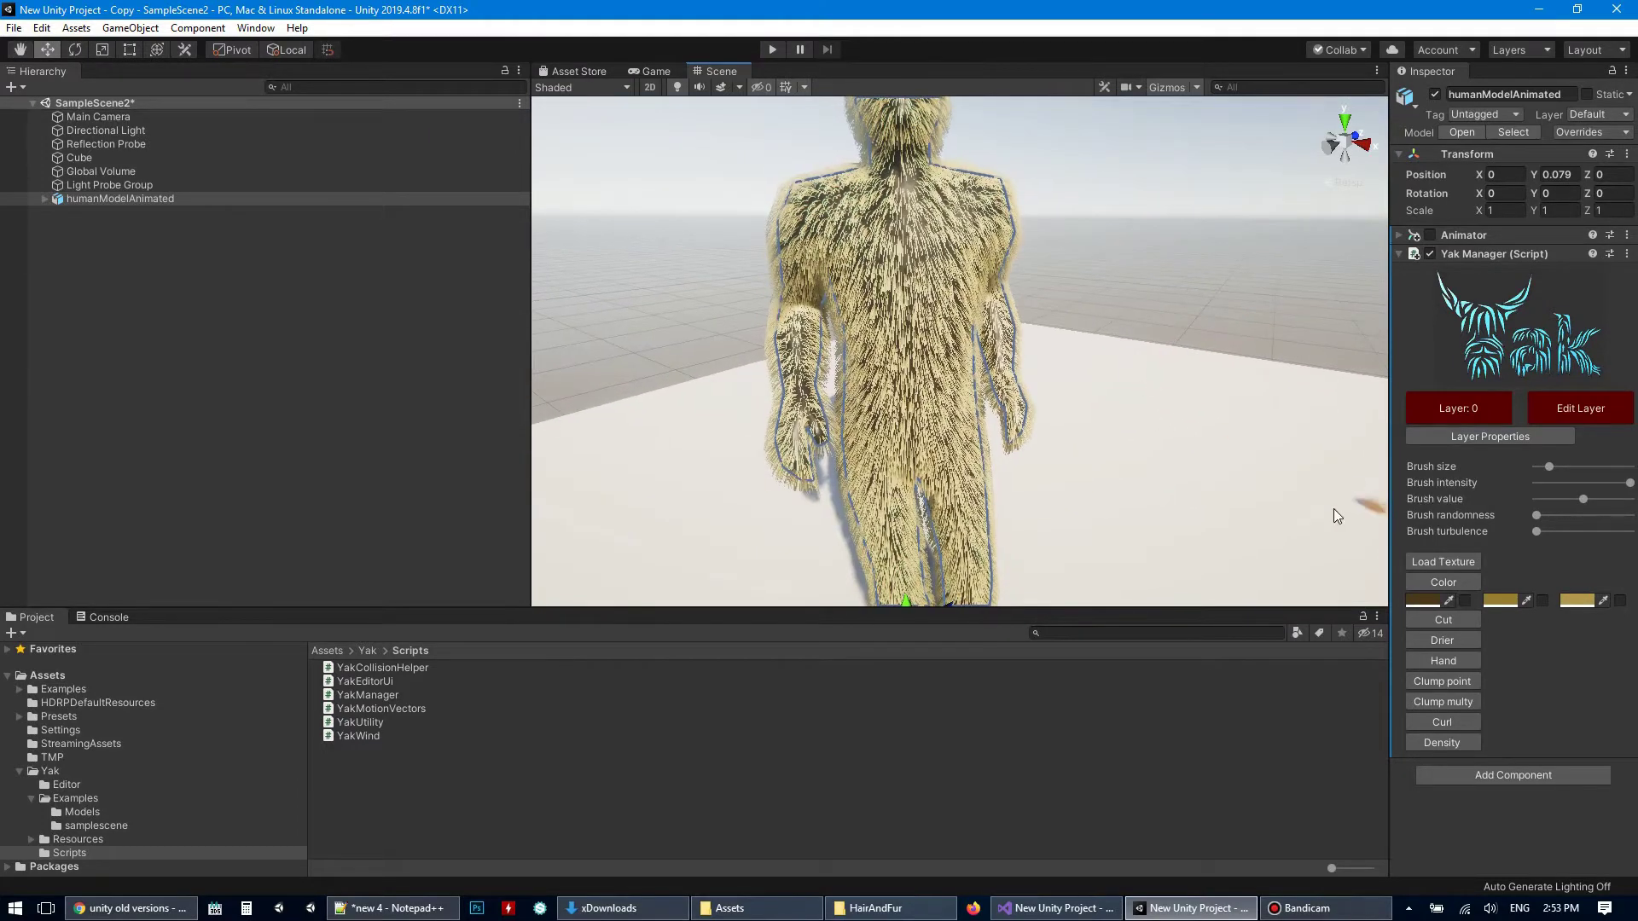
- Show the properties of Layer 0 and set its hair width to 1.00
{"action": "left_click", "coordinate": [1482, 437]}
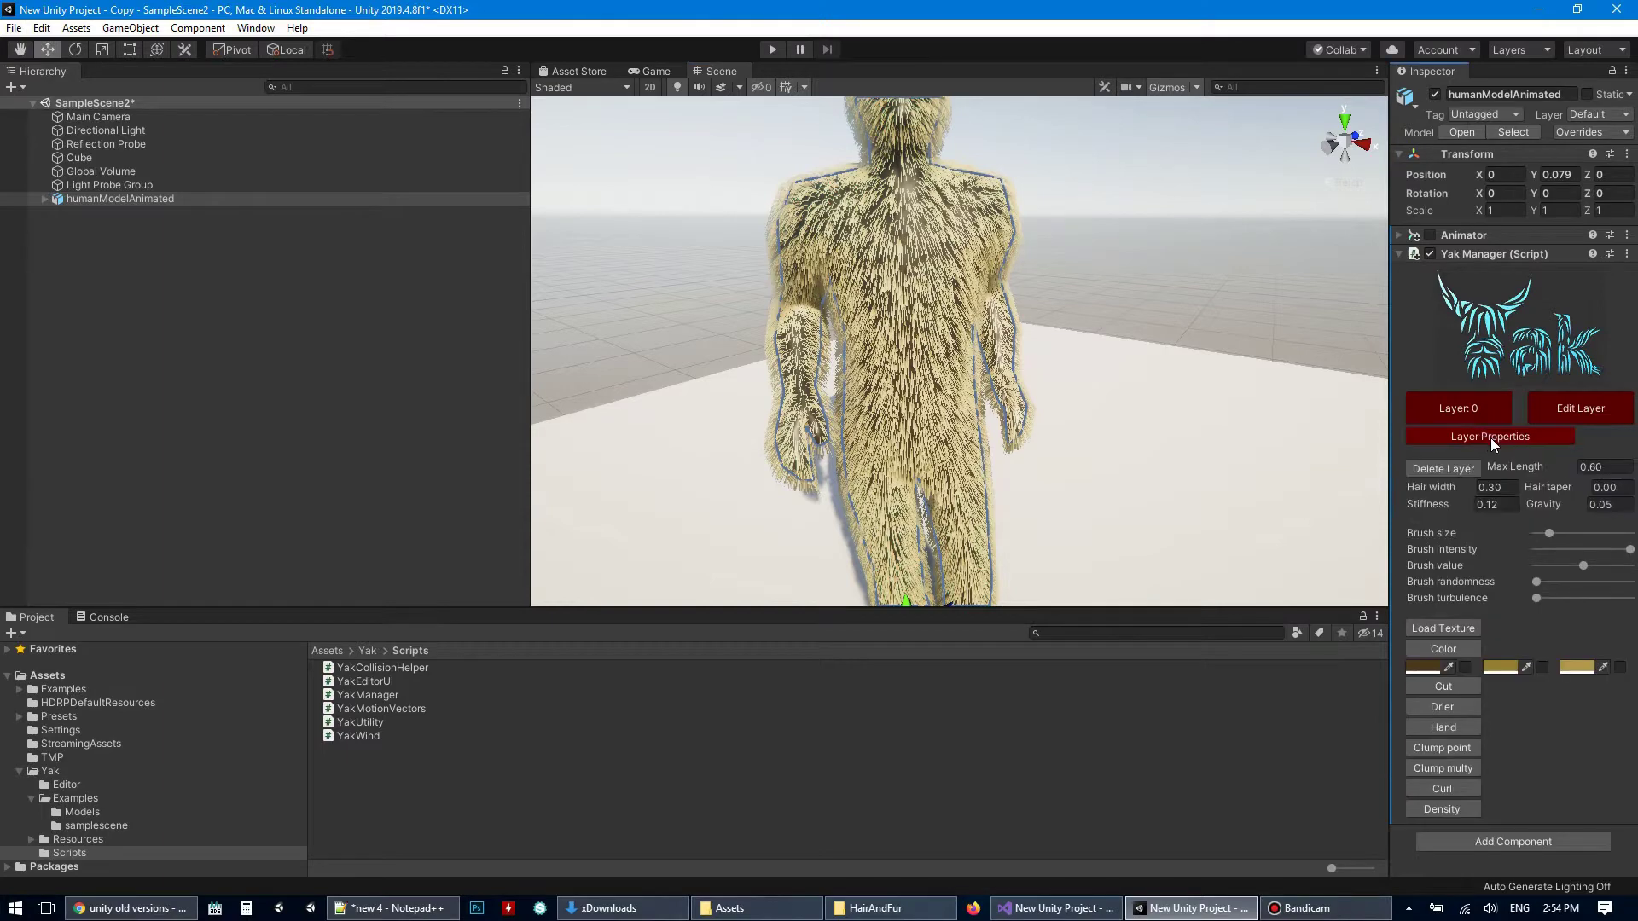
{"action": "left_click_drag", "start_coordinate": [1507, 488], "coordinate": [1435, 489]}
{"action": "type", "text": "1."}
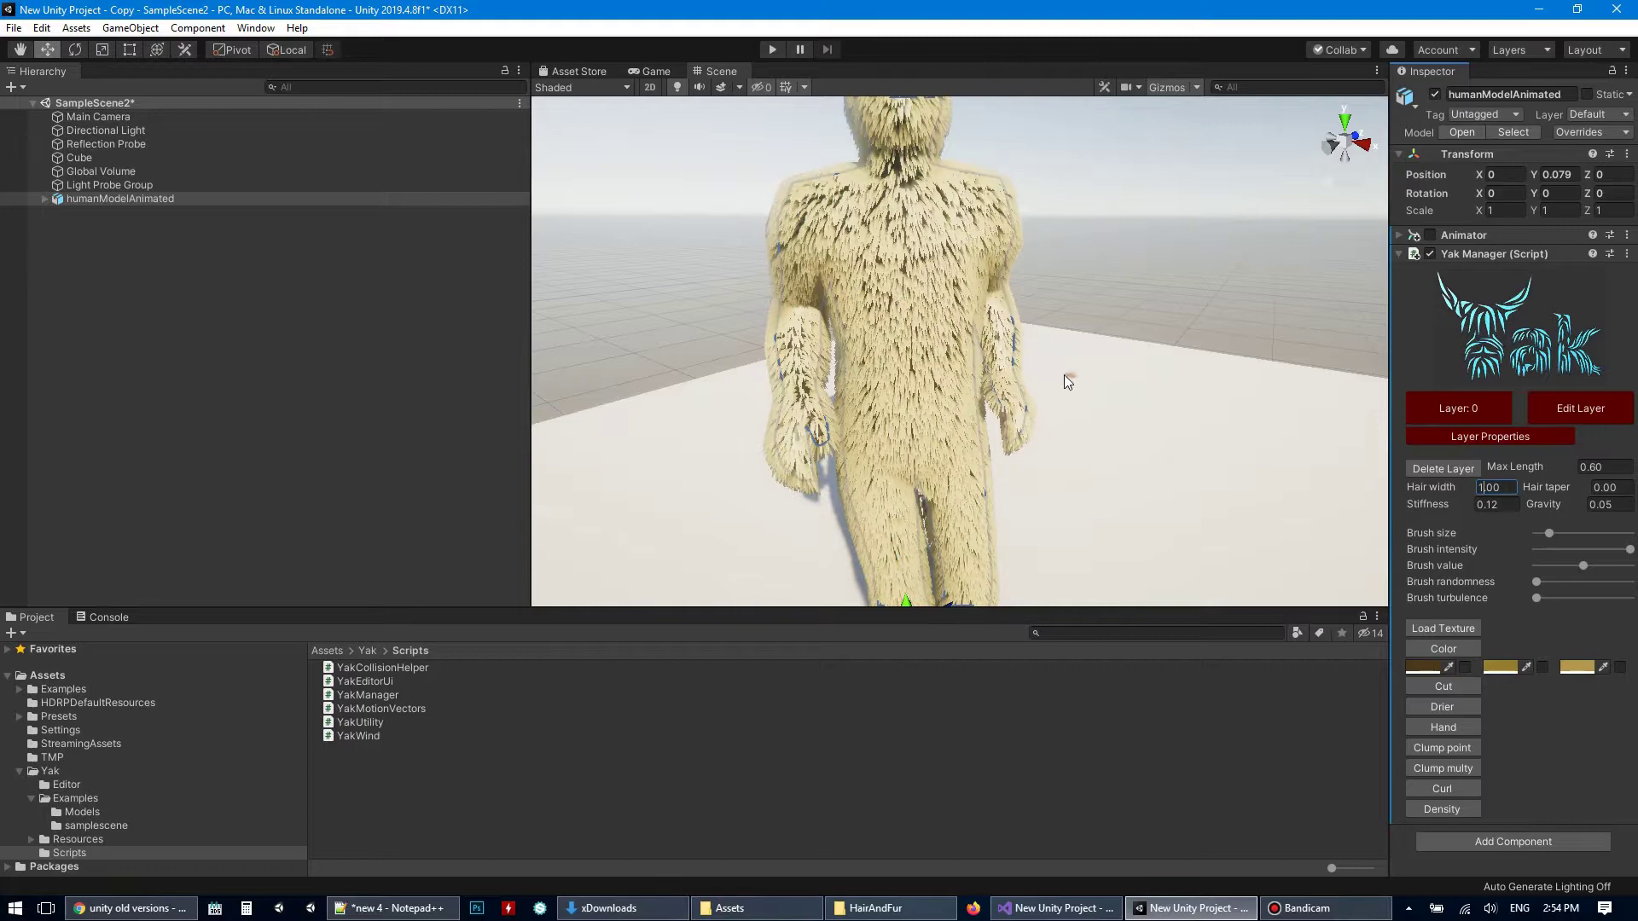
{"action": "scroll", "coordinate": [1063, 376], "scroll_direction": "up", "scroll_amount": 5}
{"action": "middle_click_drag", "start_coordinate": [1063, 375], "coordinate": [1085, 426]}
{"action": "scroll", "coordinate": [1088, 437], "scroll_direction": "up", "scroll_amount": 2}
{"action": "scroll", "coordinate": [1090, 438], "scroll_direction": "down", "scroll_amount": 2}
{"action": "scroll", "coordinate": [1085, 422], "scroll_direction": "down", "scroll_amount": 2}
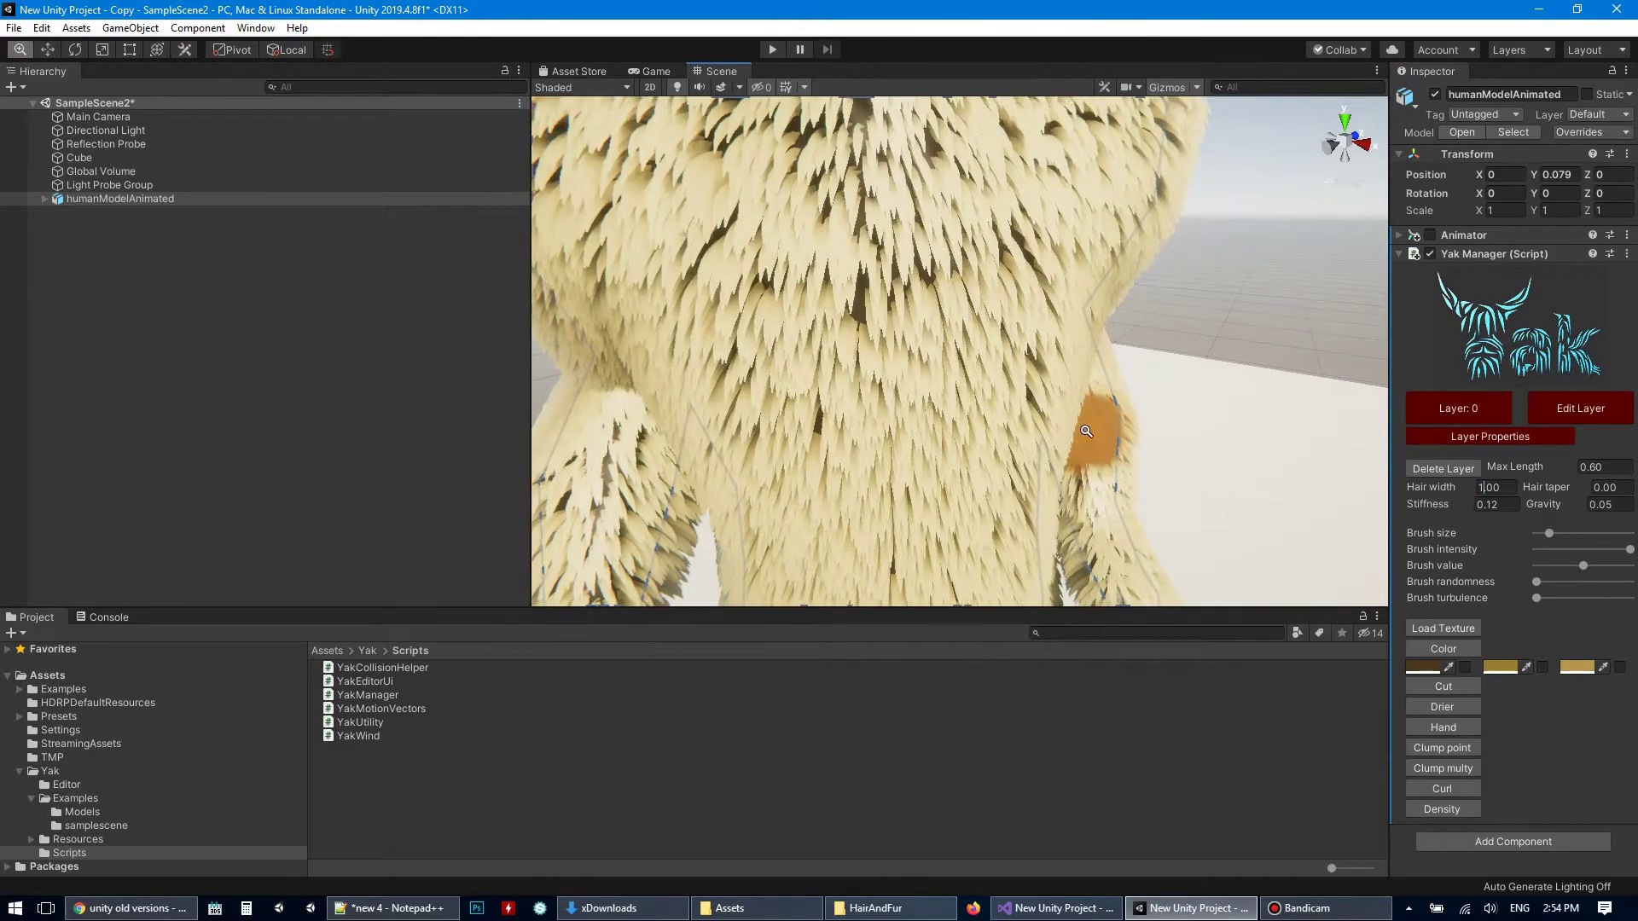
- Reduce the layer's hair width to 0.00 and bring it back up to 0.30
{"action": "left_click", "coordinate": [1486, 487]}
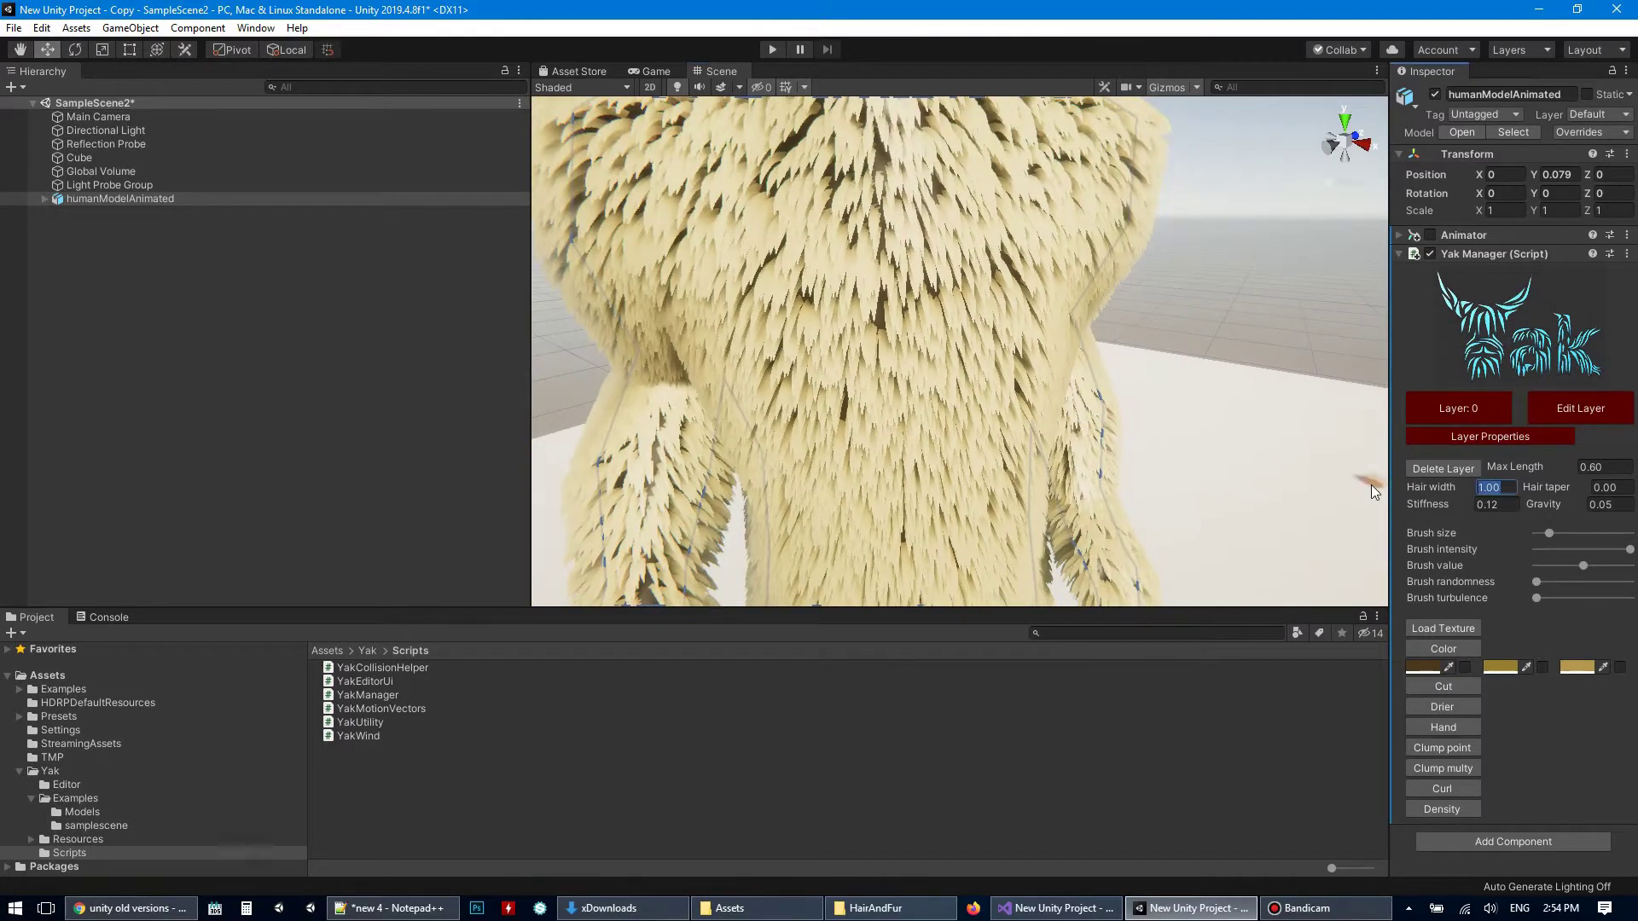
{"action": "type", "text": "0"}
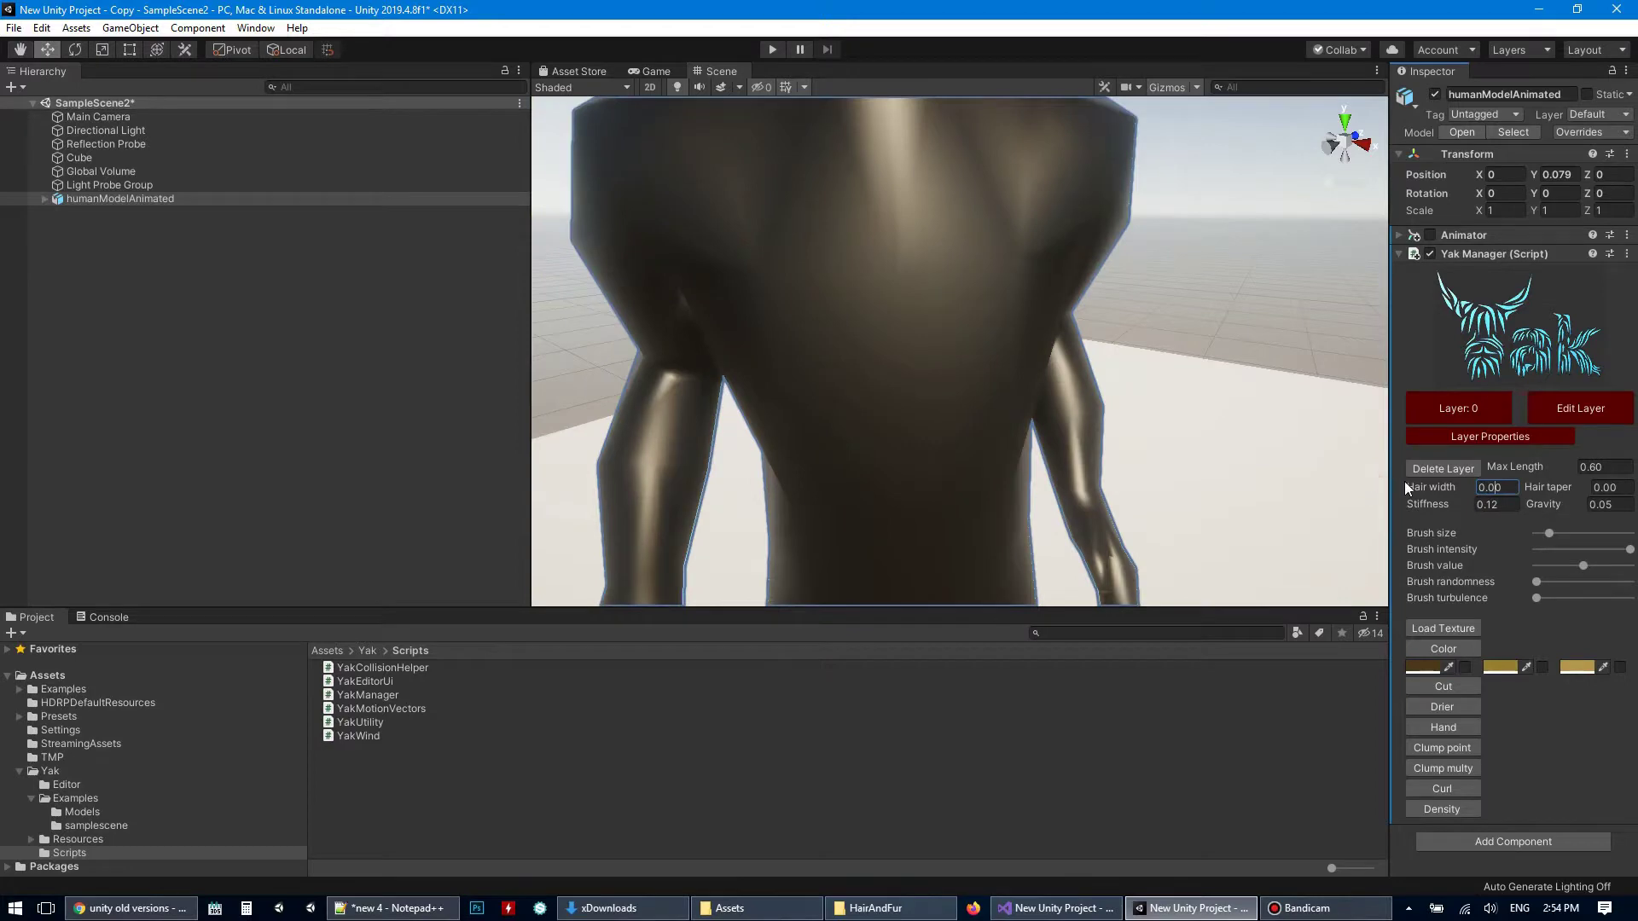
{"action": "type", "text": "3"}
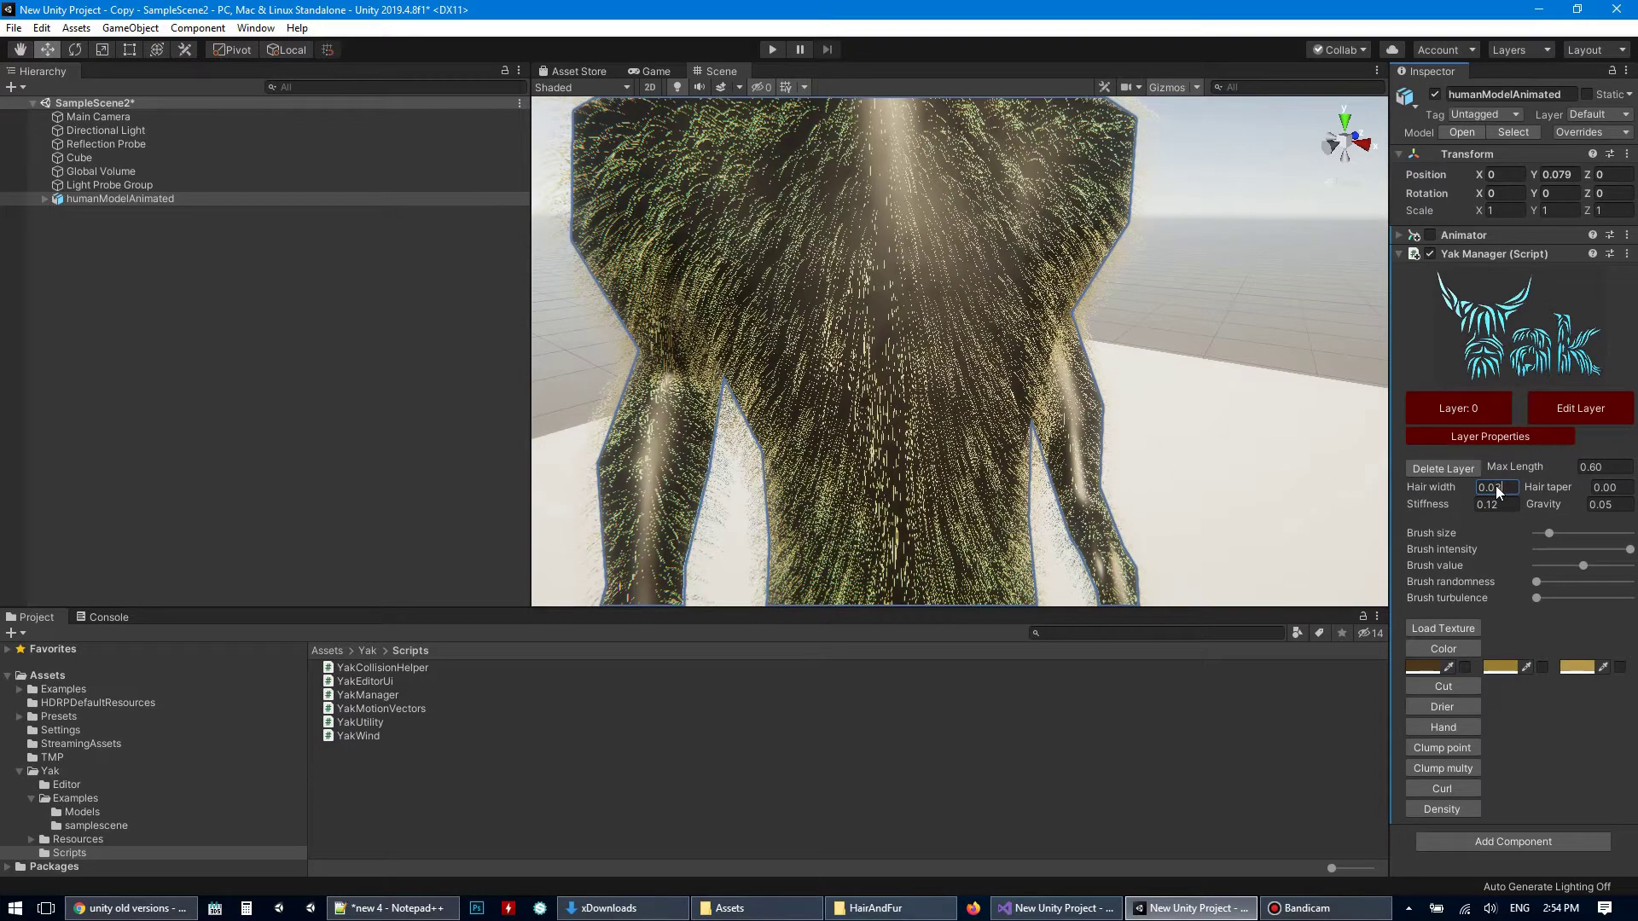
{"action": "left_click", "coordinate": [1496, 486]}
{"action": "key", "text": "BackSpace"}
{"action": "middle_click_drag", "start_coordinate": [1073, 338], "coordinate": [1103, 451]}
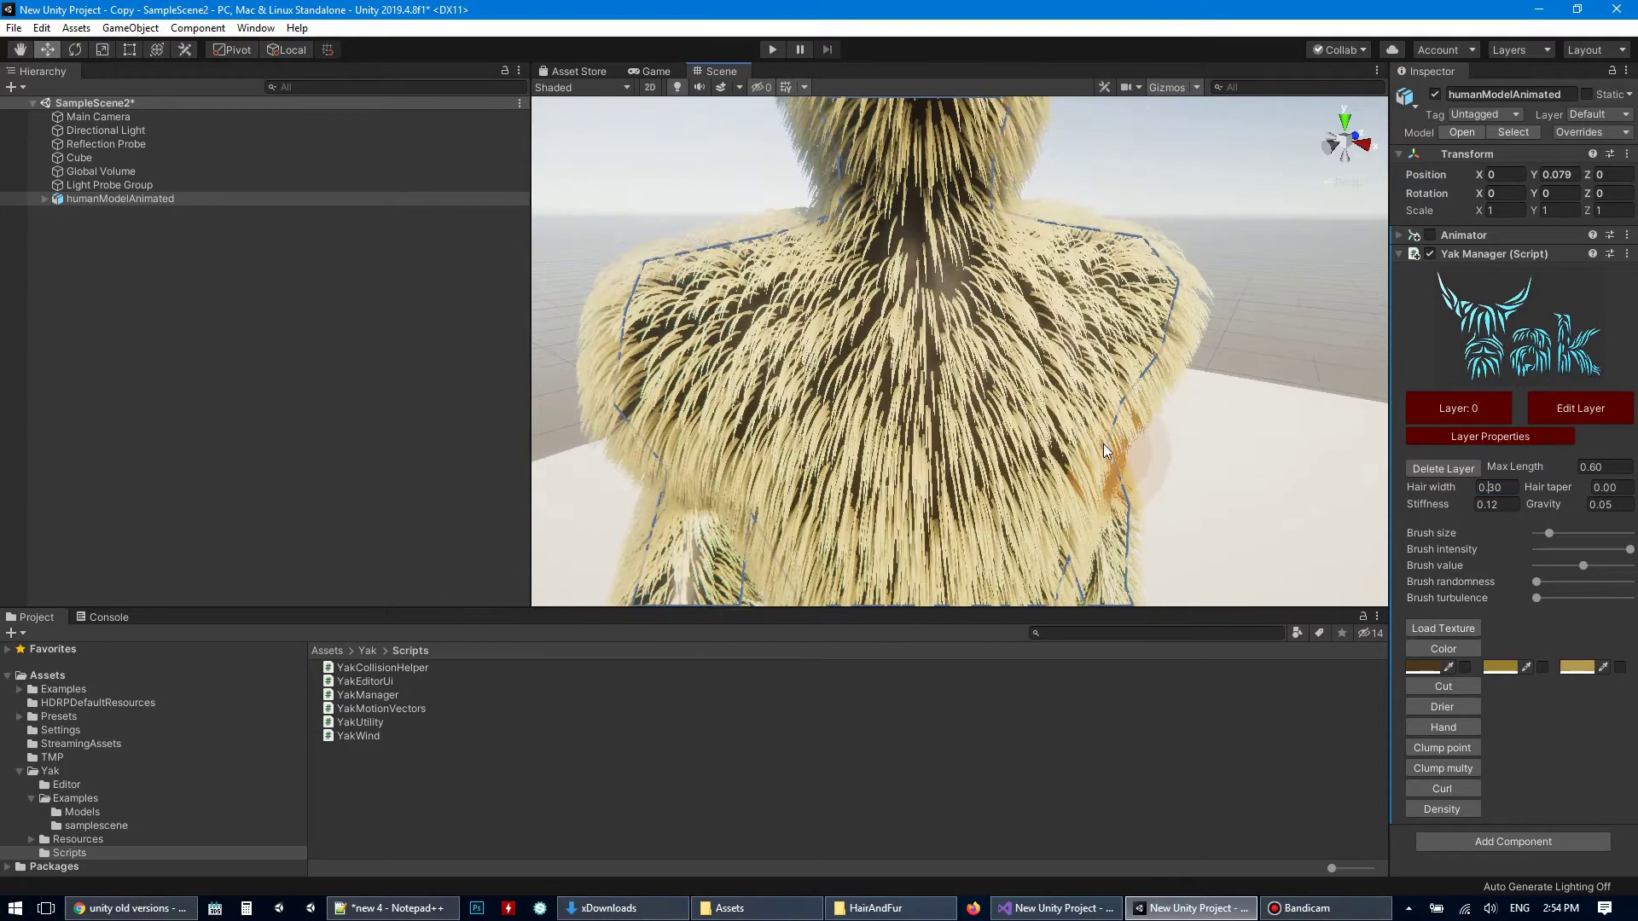
{"action": "left_click_drag", "start_coordinate": [1161, 454], "coordinate": [1133, 424], "text": "alt"}
{"action": "middle_click_drag", "start_coordinate": [1290, 507], "coordinate": [1280, 415]}
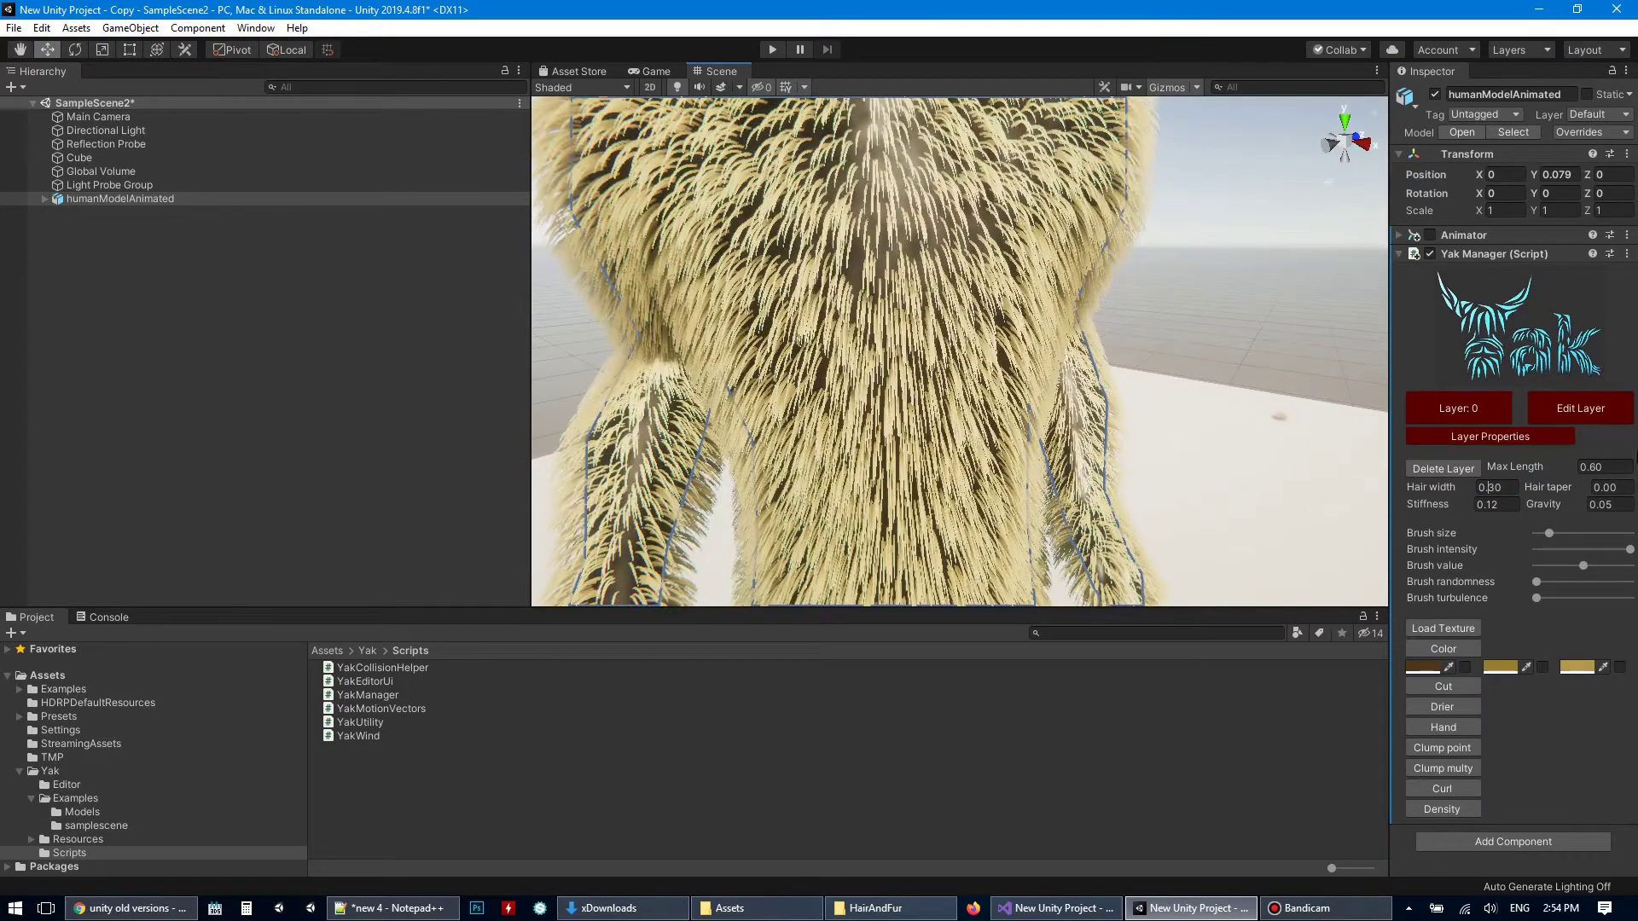
- Set the layer's maximum hair length to 1.00 and inspect the longer fur on the model
{"action": "left_click", "coordinate": [1607, 470]}
{"action": "middle_click_drag", "start_coordinate": [1148, 499], "coordinate": [1146, 500]}
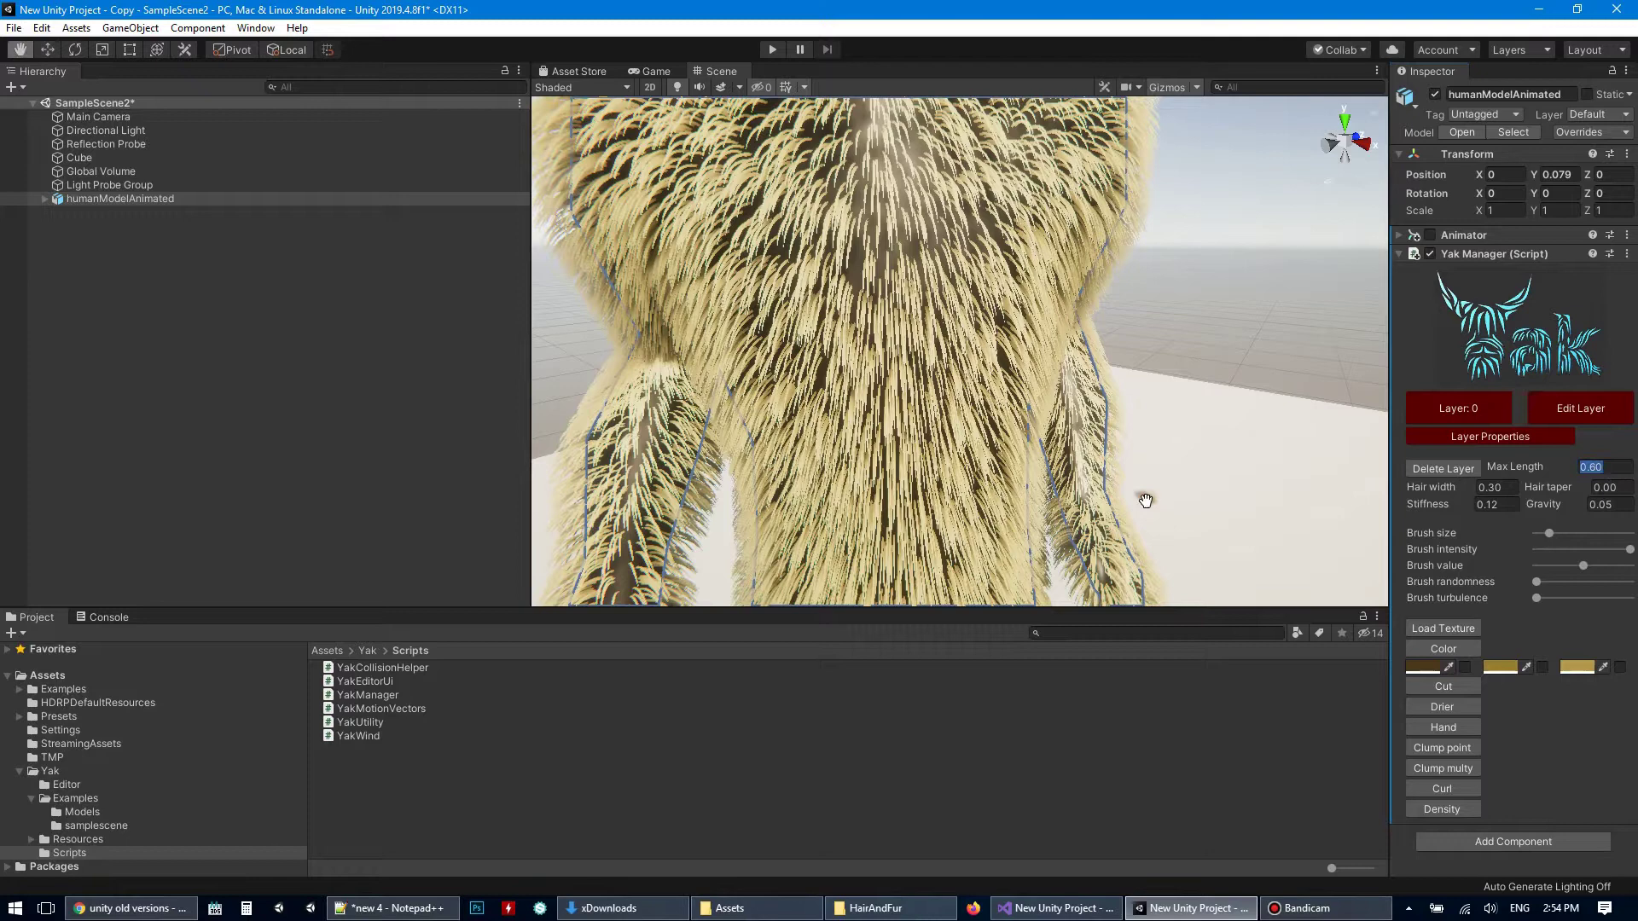
{"action": "scroll", "coordinate": [1146, 501], "scroll_direction": "down", "scroll_amount": 5}
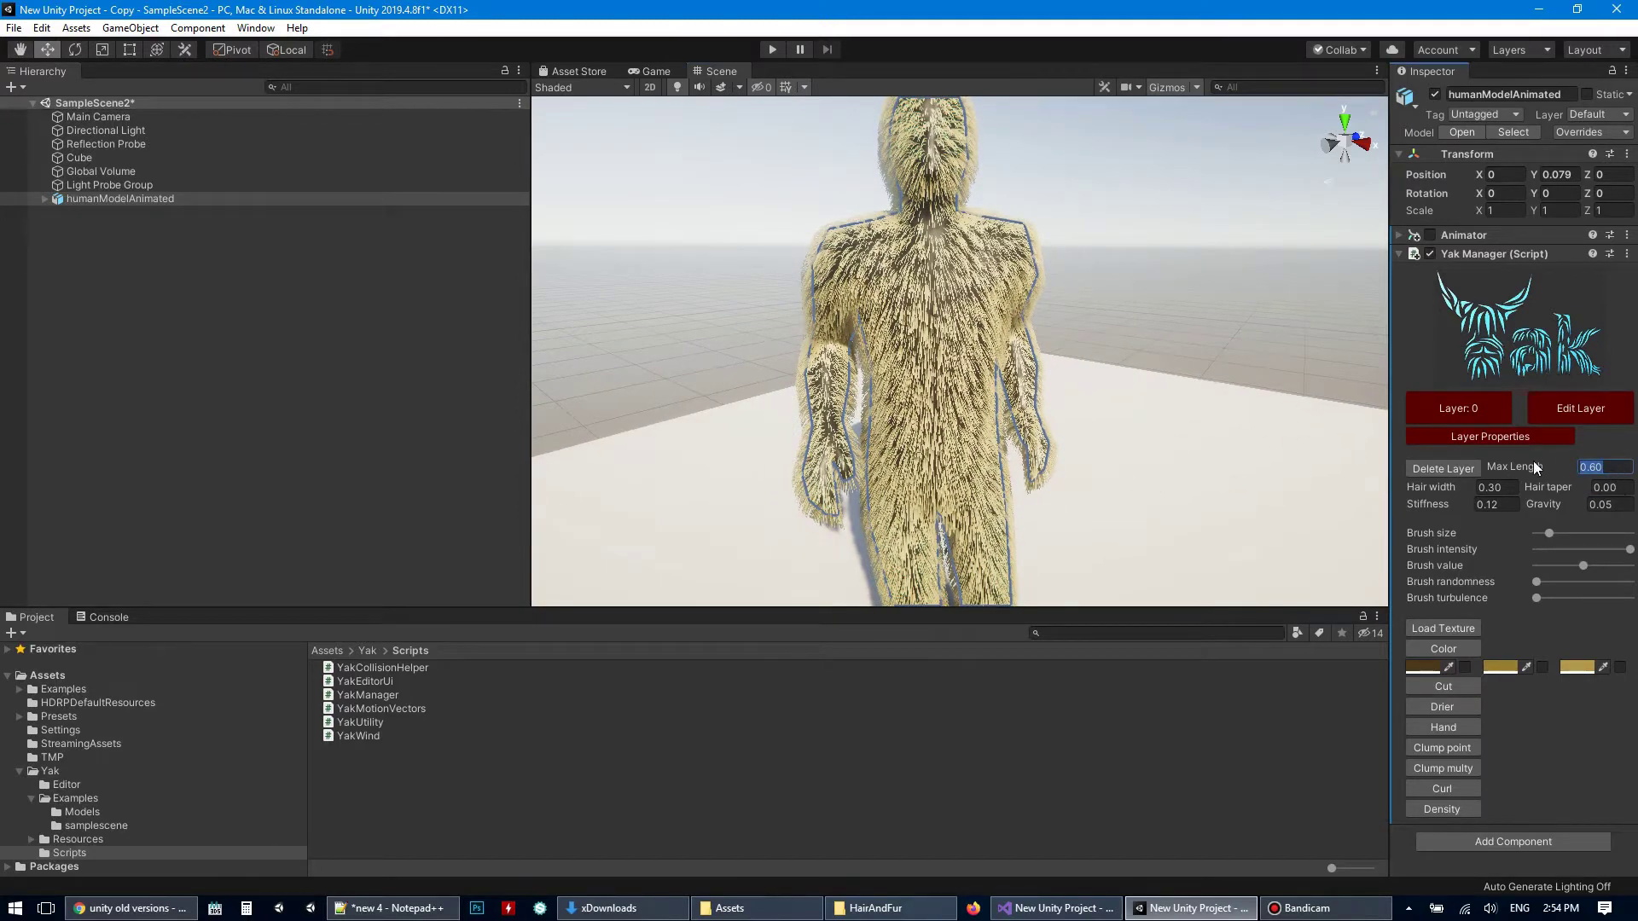
{"action": "type", "text": "1."}
{"action": "scroll", "coordinate": [1175, 461], "scroll_direction": "up", "scroll_amount": 6}
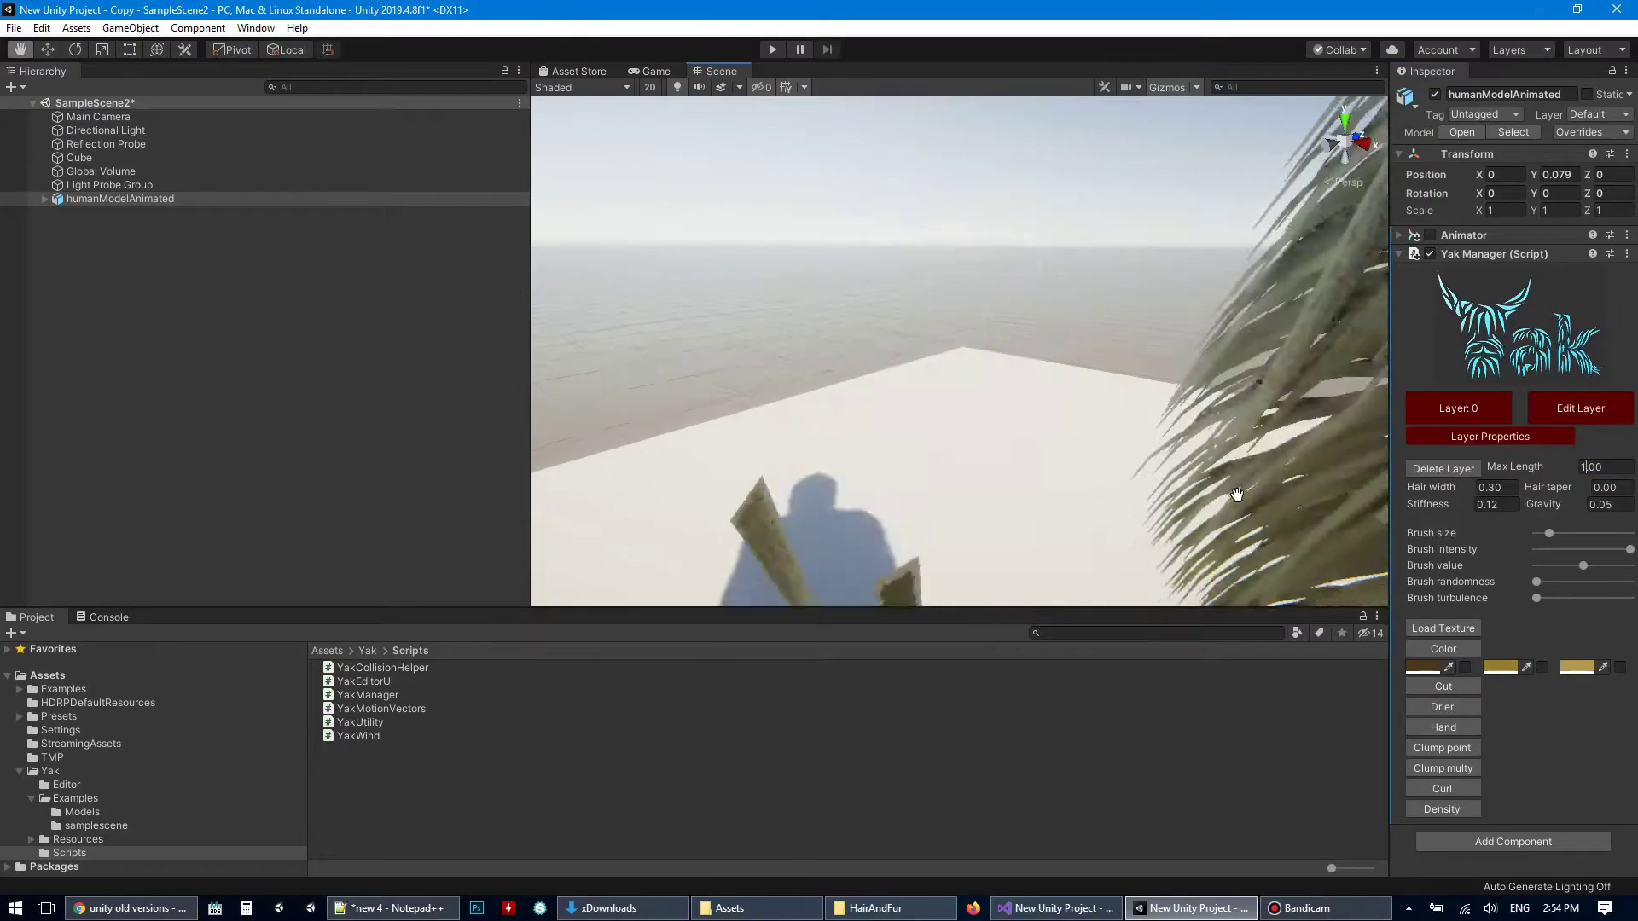
{"action": "scroll", "coordinate": [1174, 465], "scroll_direction": "down", "scroll_amount": 6}
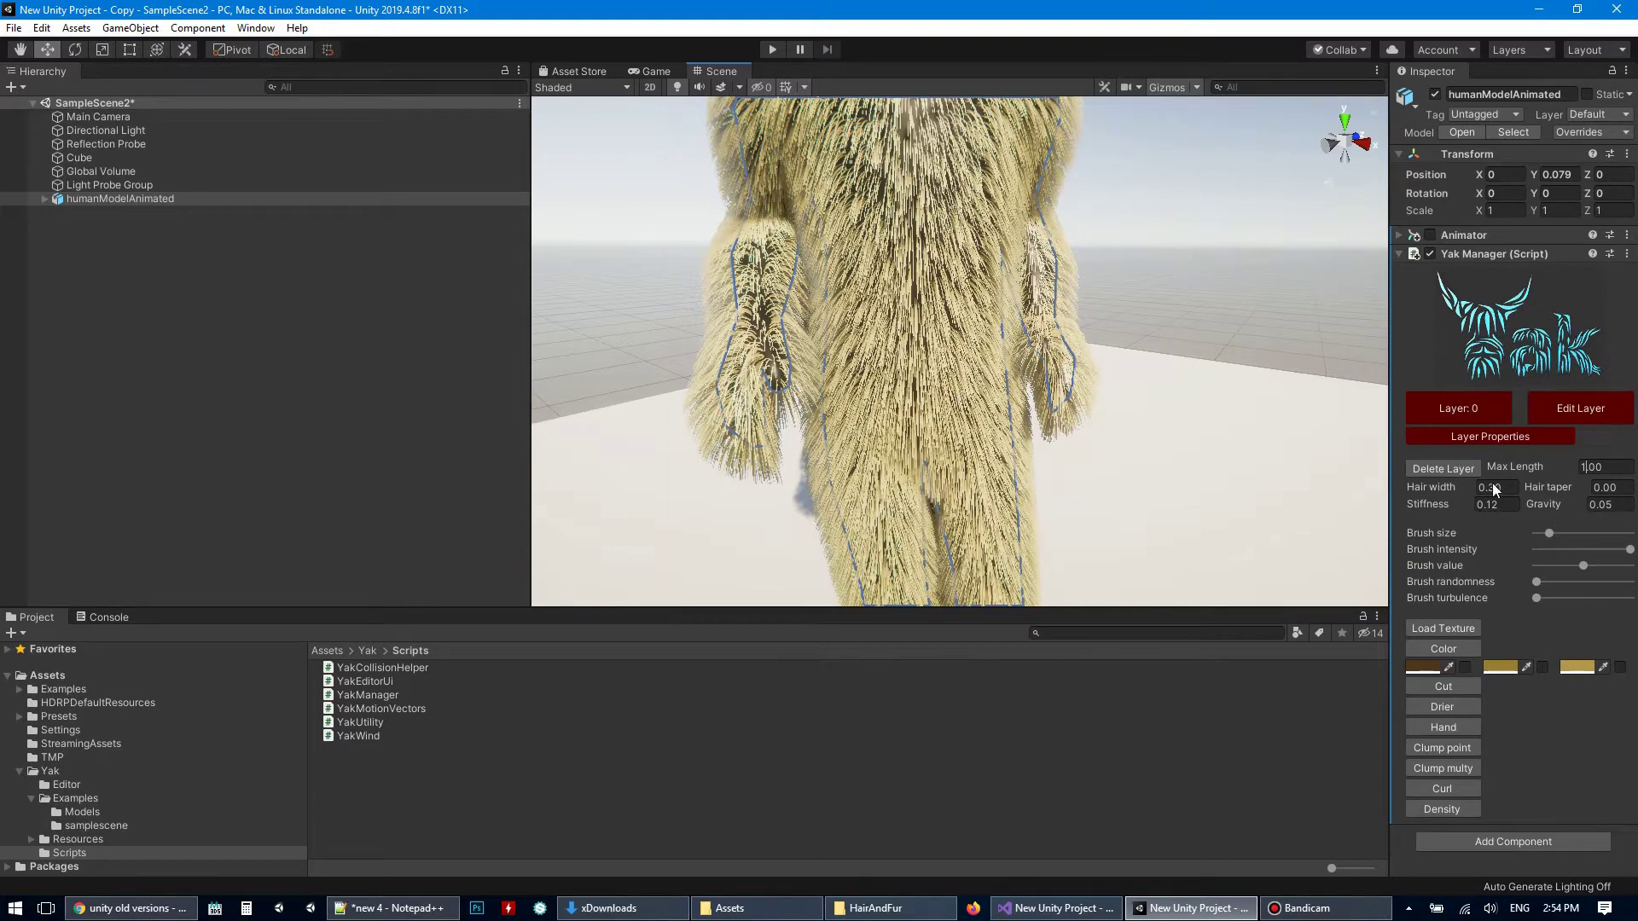
{"action": "scroll", "coordinate": [1144, 431], "scroll_direction": "up", "scroll_amount": 3}
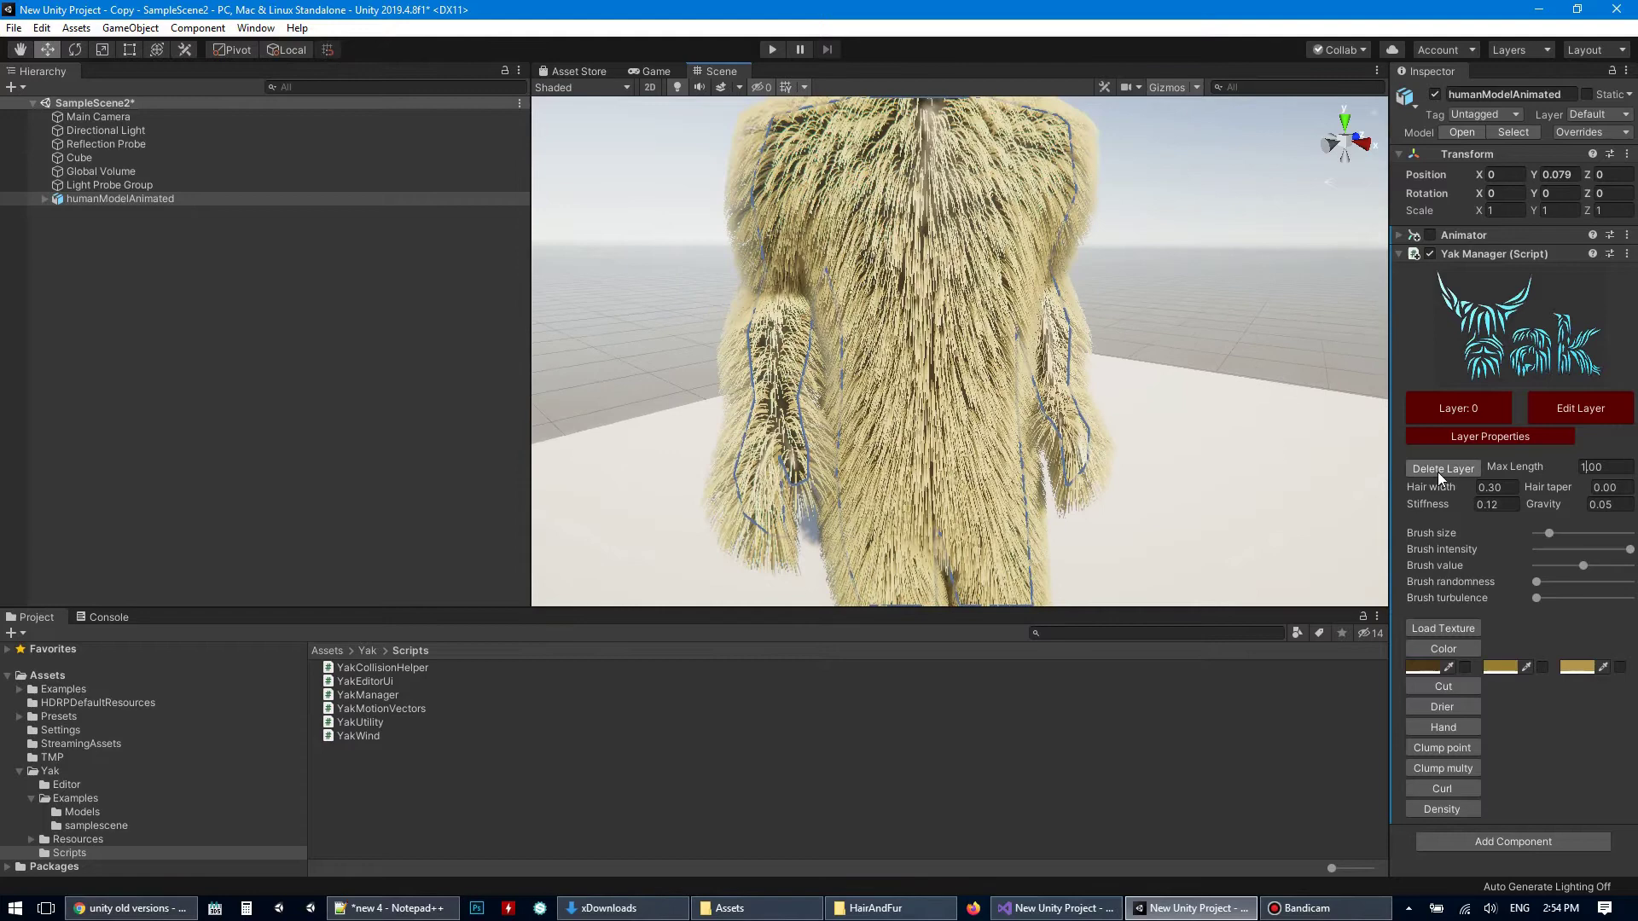
- Delete the modified hair layer, replacing it with a fresh Layer 0 opened for editing
{"action": "left_click", "coordinate": [1438, 470]}
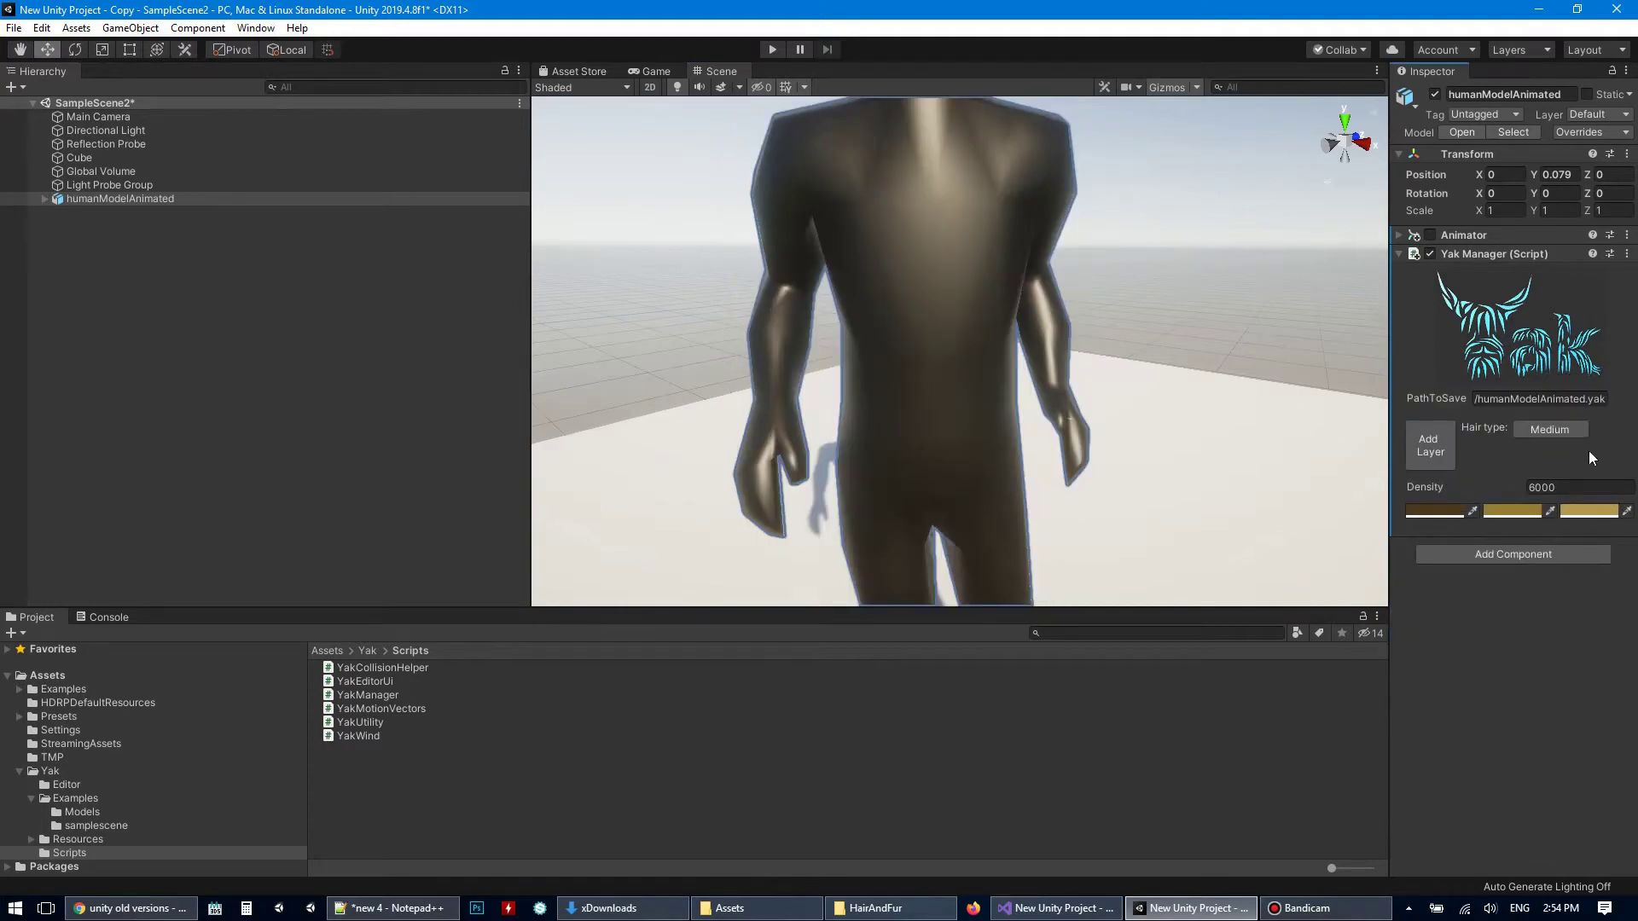
{"action": "left_click", "coordinate": [1440, 449]}
{"action": "left_click", "coordinate": [1574, 549]}
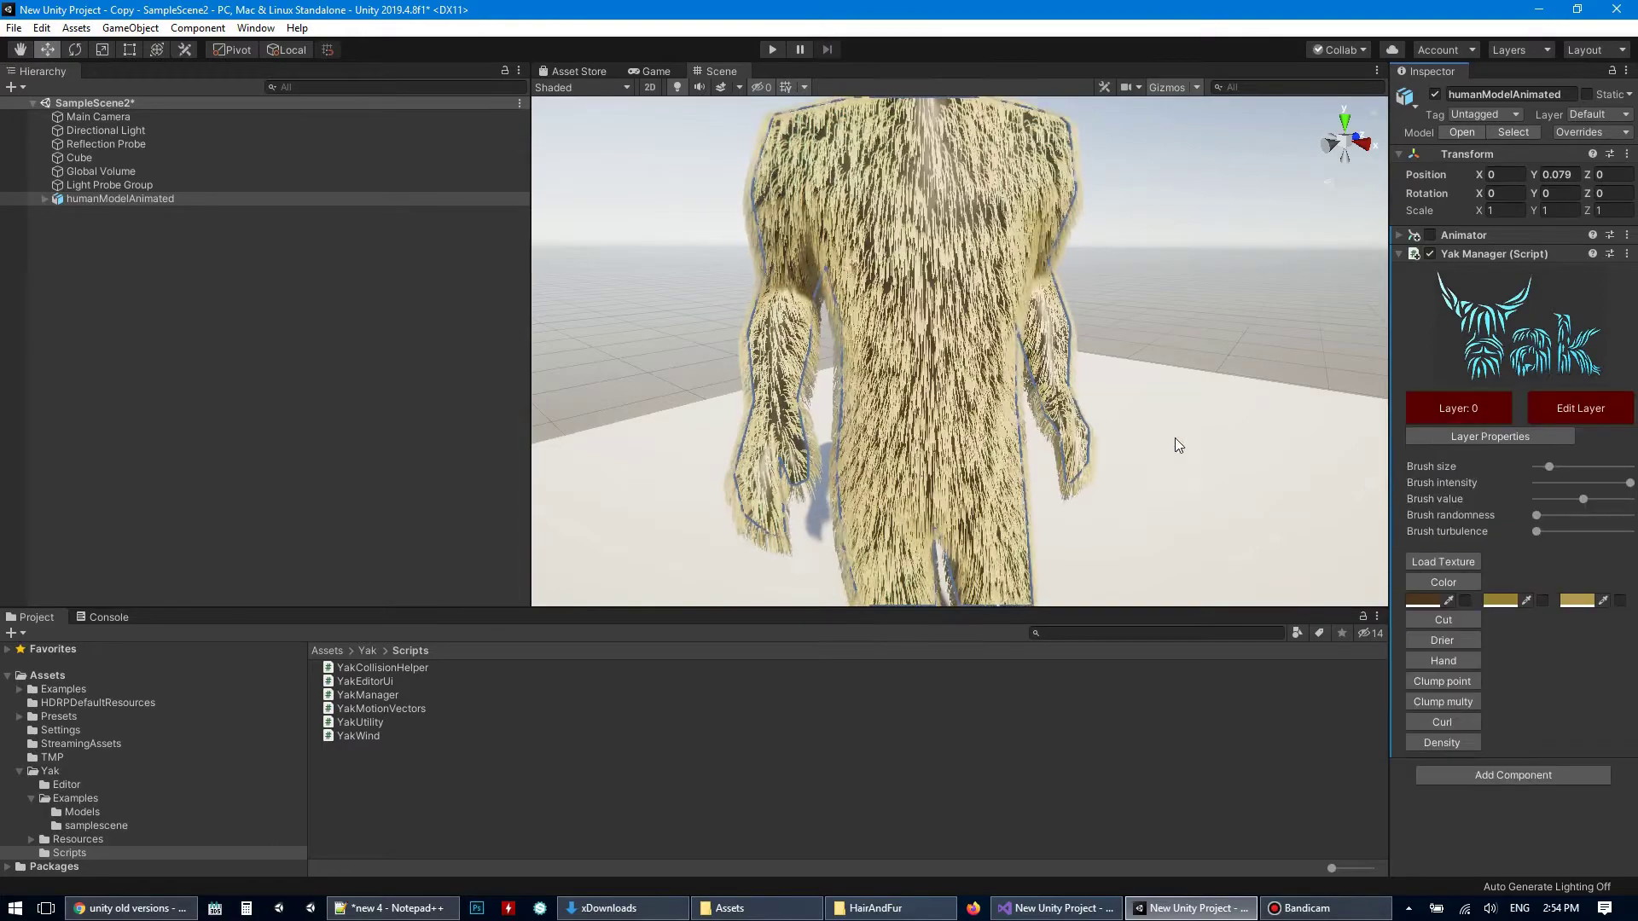
{"action": "mouse_move", "coordinate": [1170, 448]}
{"action": "left_mouse_down", "text": "alt"}
{"action": "mouse_move", "coordinate": [1159, 380]}
{"action": "mouse_move", "coordinate": [1127, 369]}
{"action": "left_mouse_up", "text": "alt"}
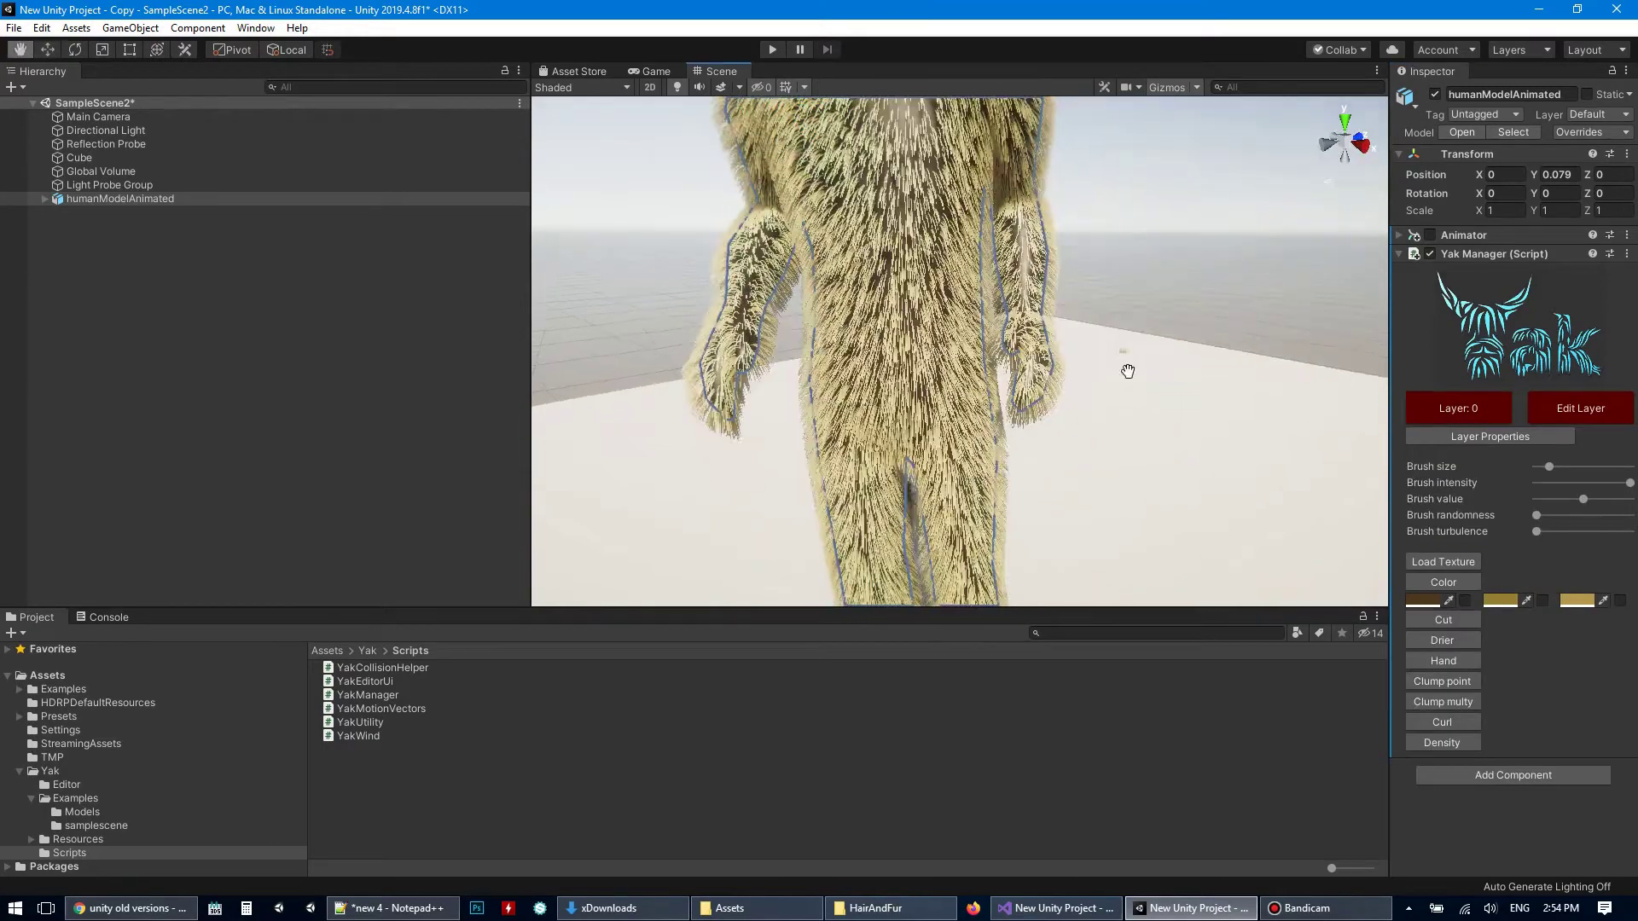
{"action": "middle_click_drag", "start_coordinate": [1126, 370], "coordinate": [1144, 417]}
{"action": "scroll", "coordinate": [1139, 324], "scroll_direction": "down", "scroll_amount": 3}
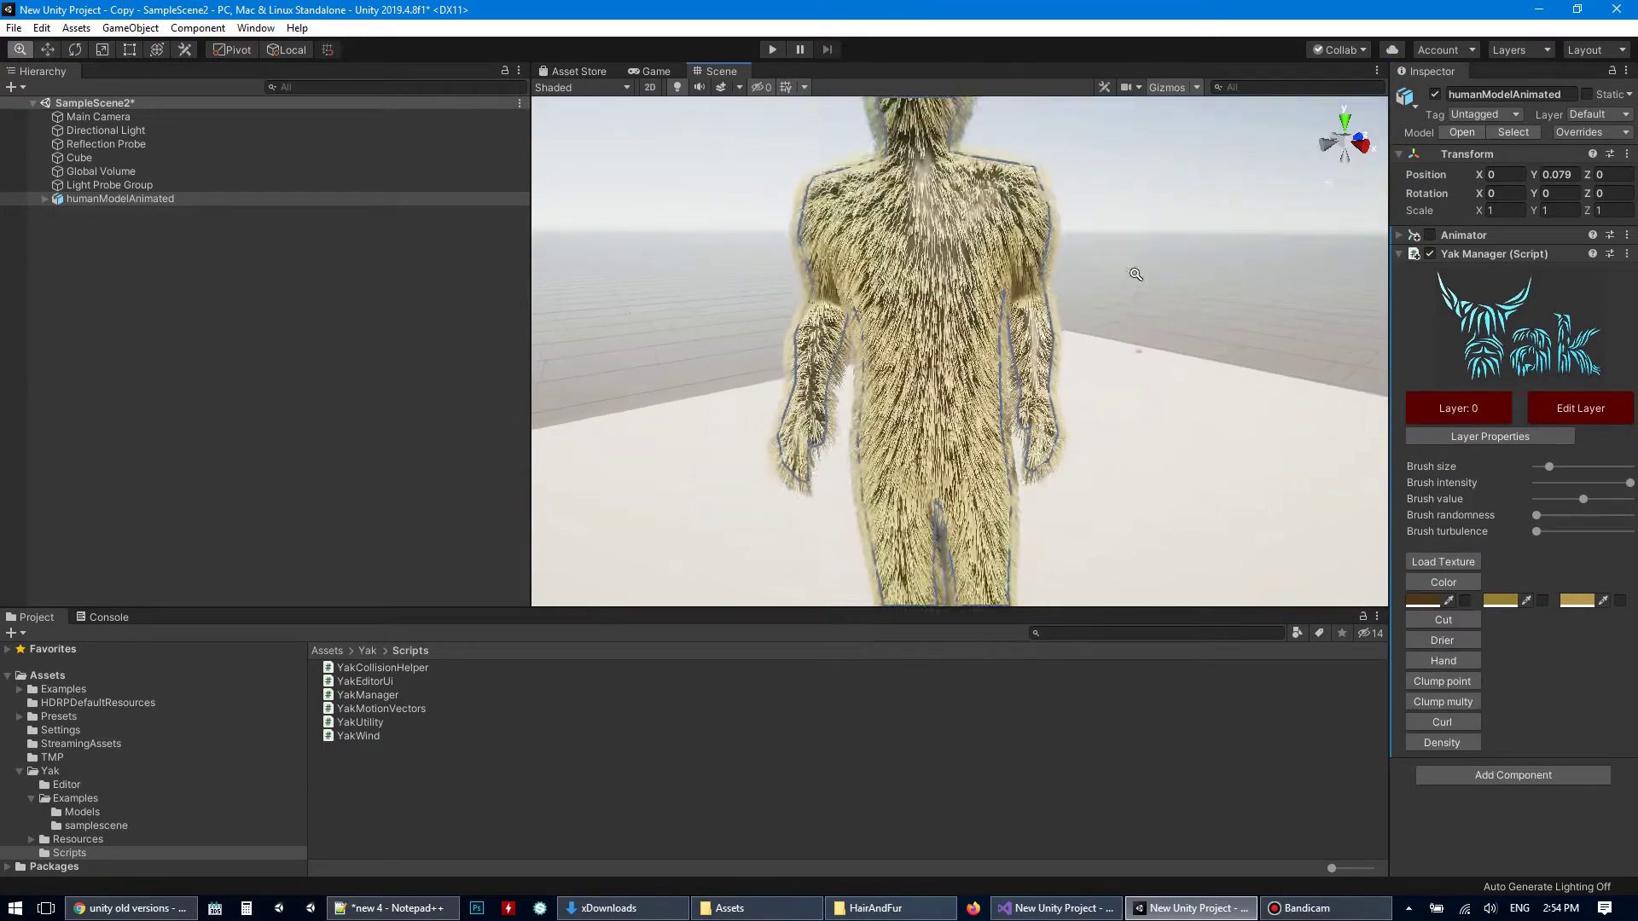
- Load test1.png from the HairAndFur folder as the texture for the hair layer
{"action": "left_click", "coordinate": [1462, 564]}
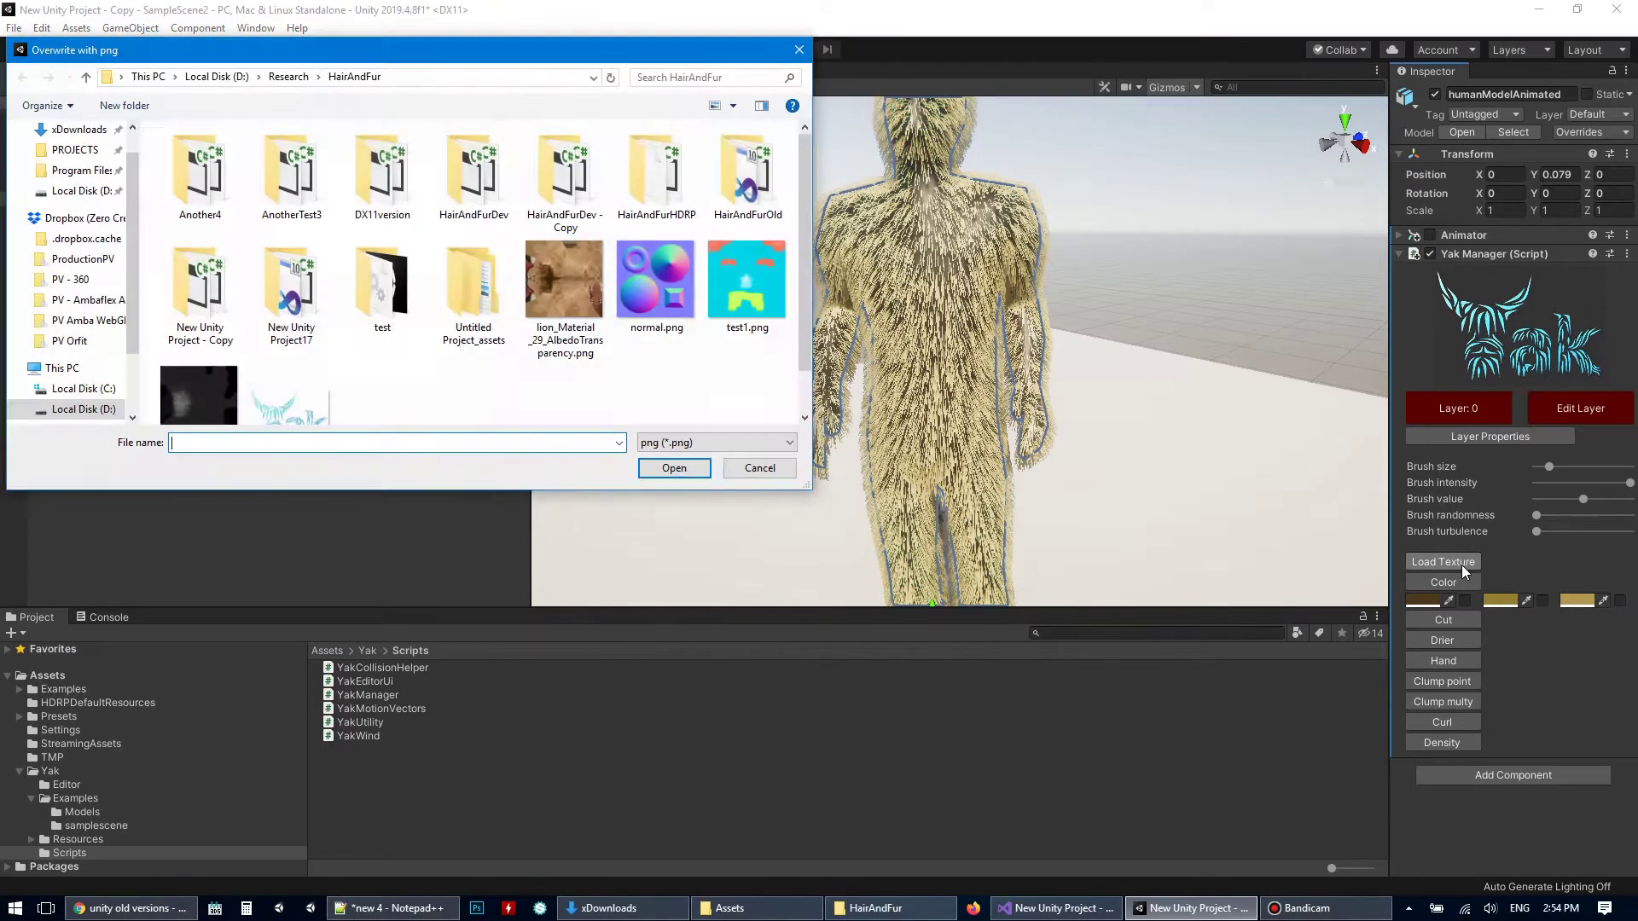
{"action": "left_click", "coordinate": [758, 299]}
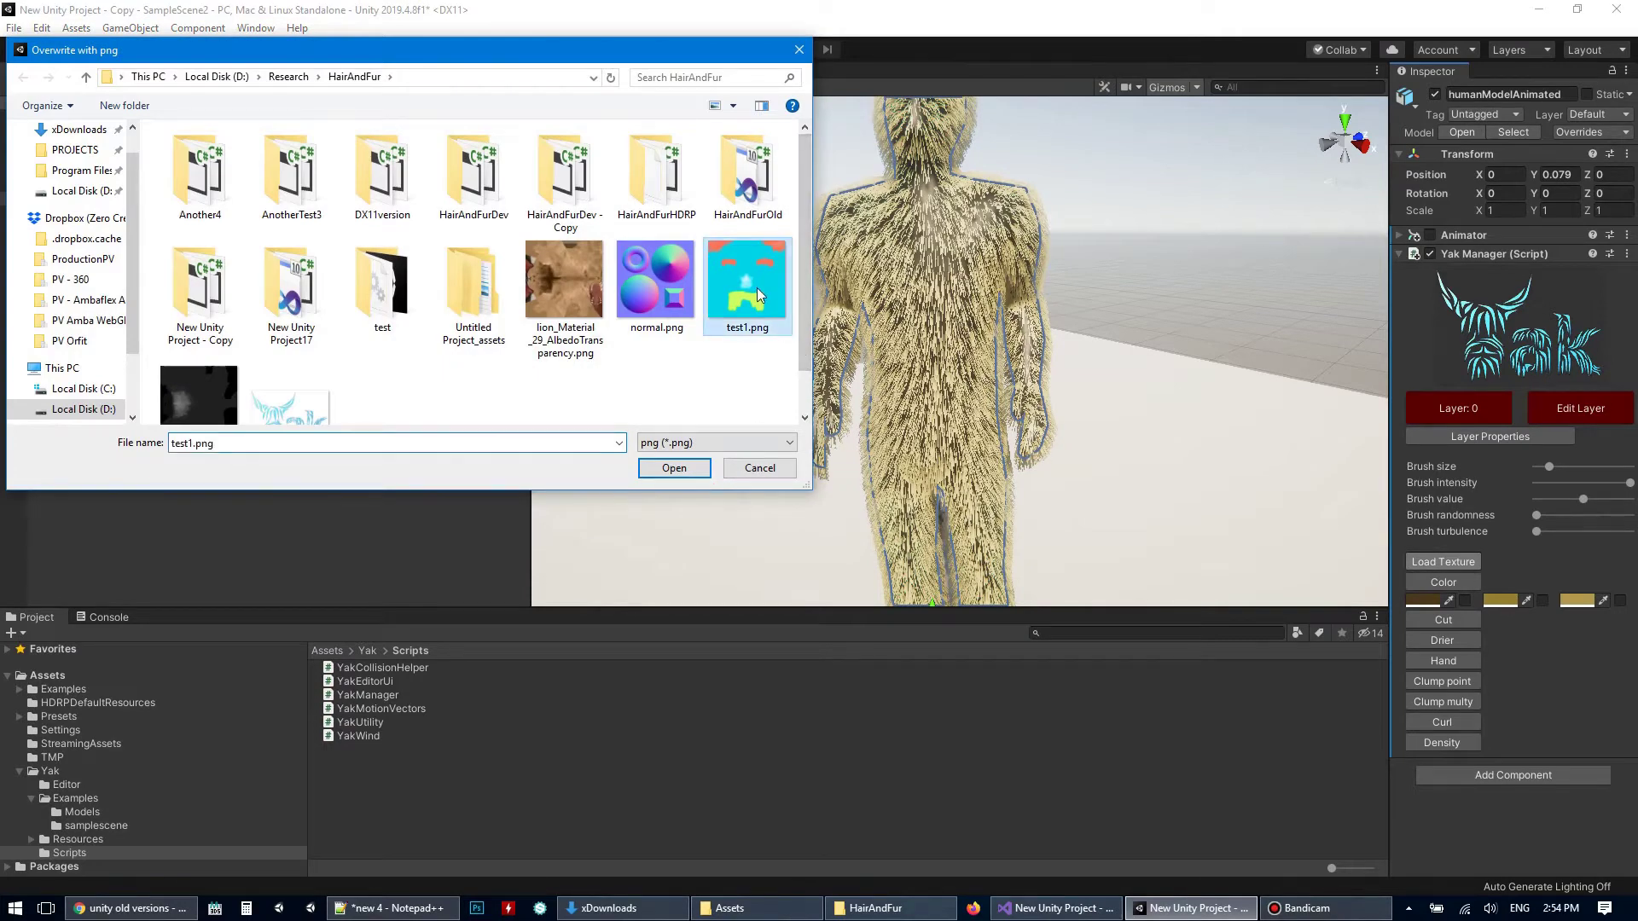
{"action": "left_click", "coordinate": [674, 467]}
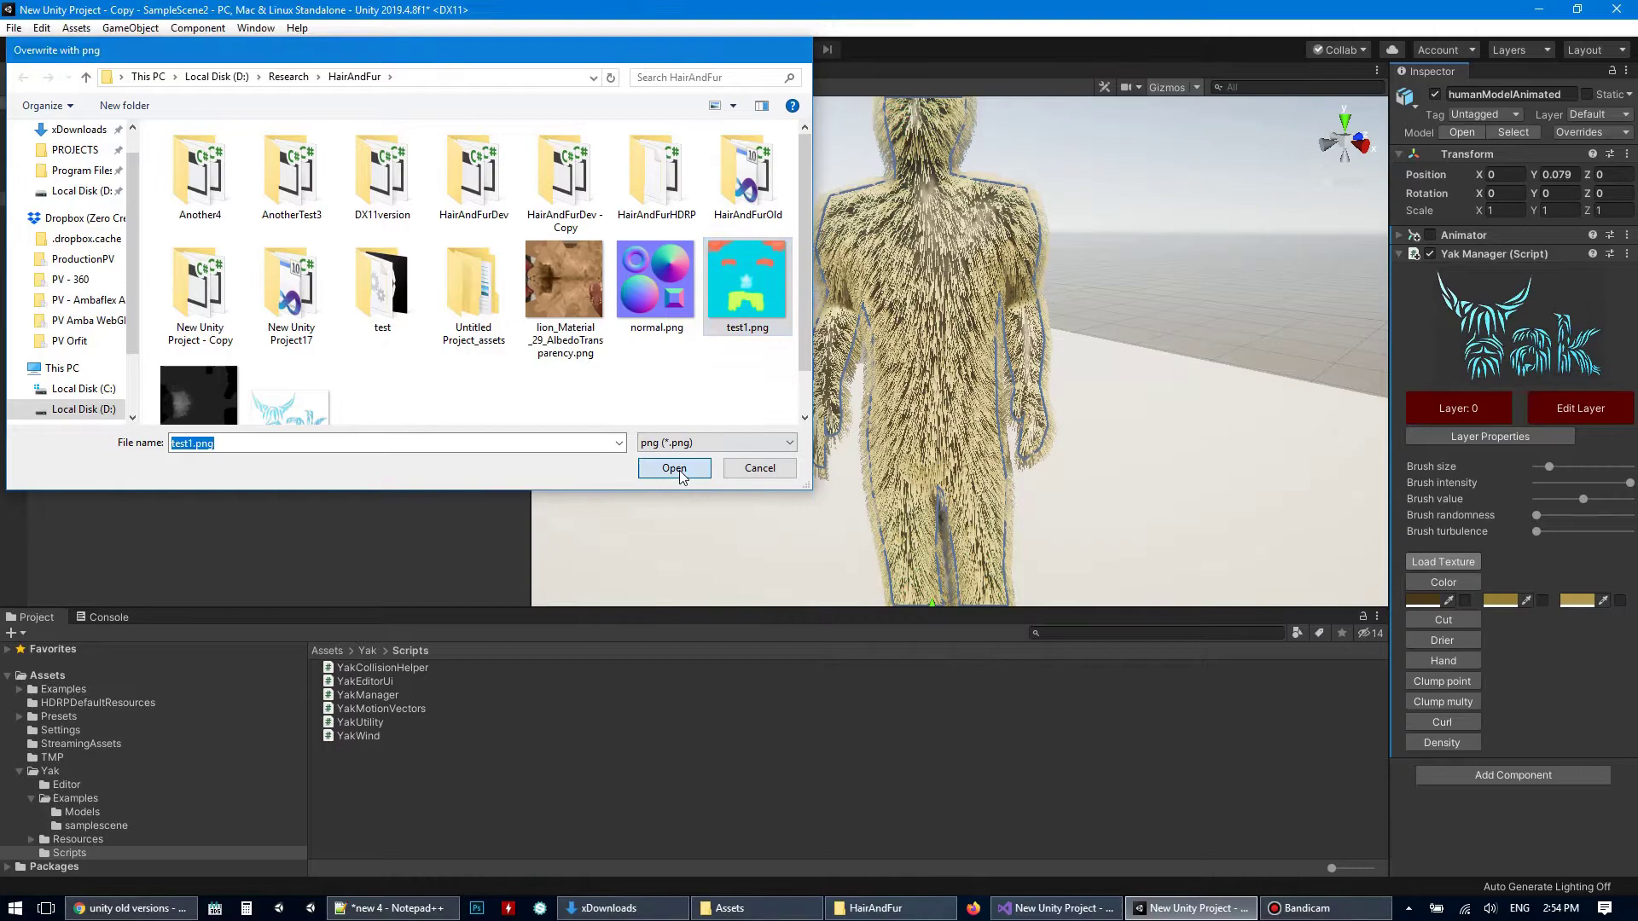
- Set the layer's first brush colour to a very dark navy blue
{"action": "left_click_drag", "start_coordinate": [1069, 418], "coordinate": [1092, 373], "text": "alt"}
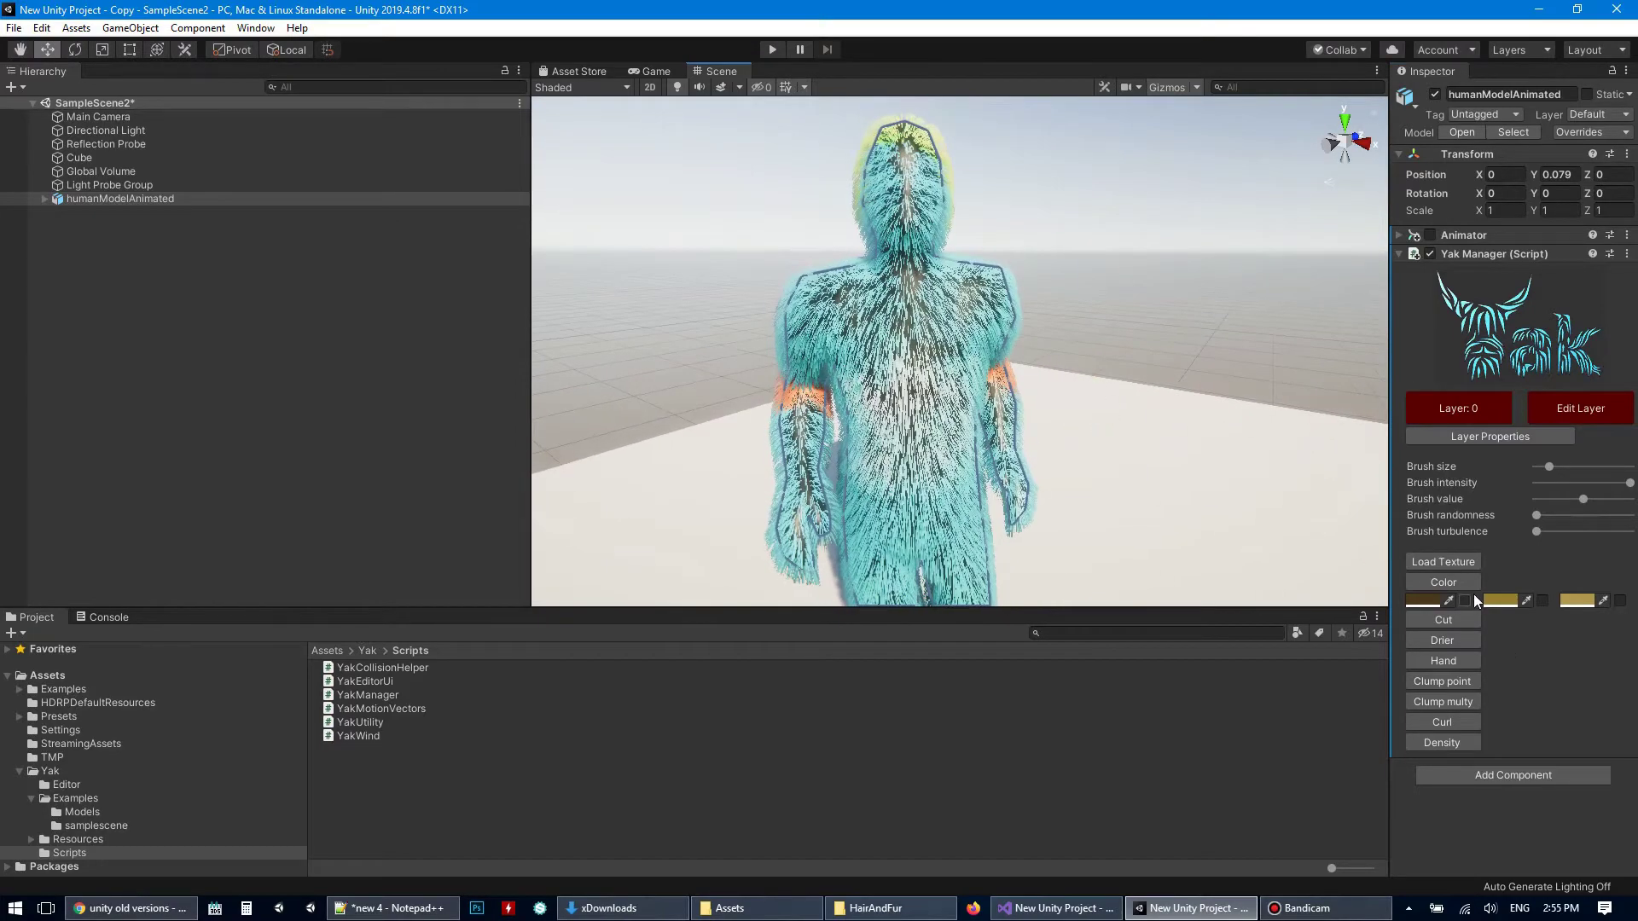
{"action": "left_click", "coordinate": [1426, 601]}
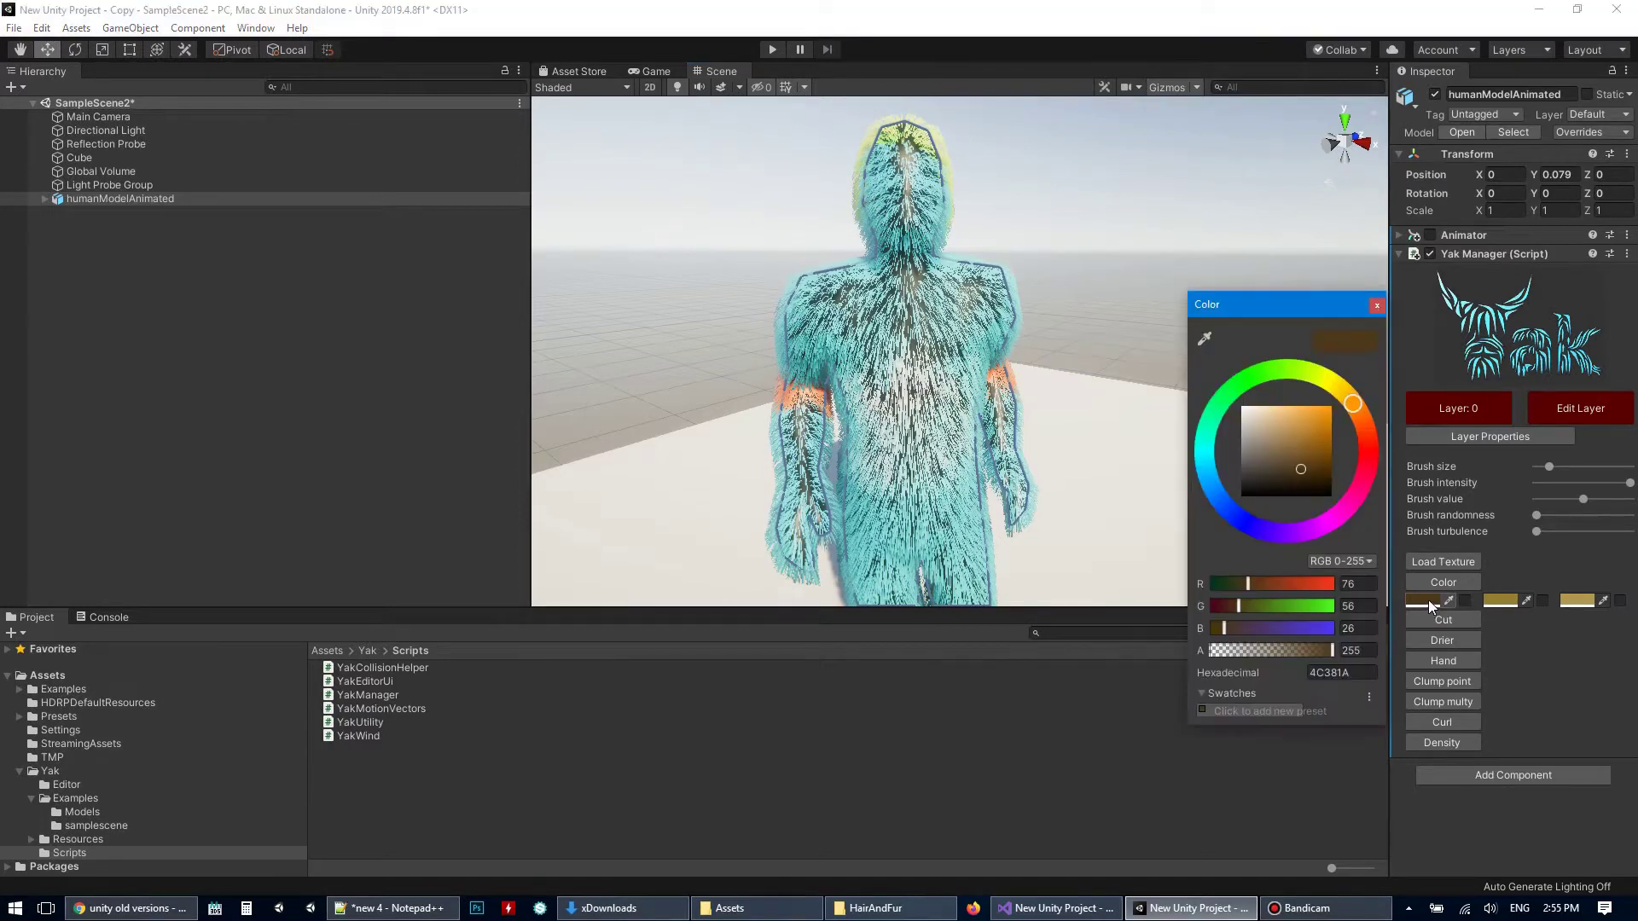
{"action": "left_click", "coordinate": [1263, 529]}
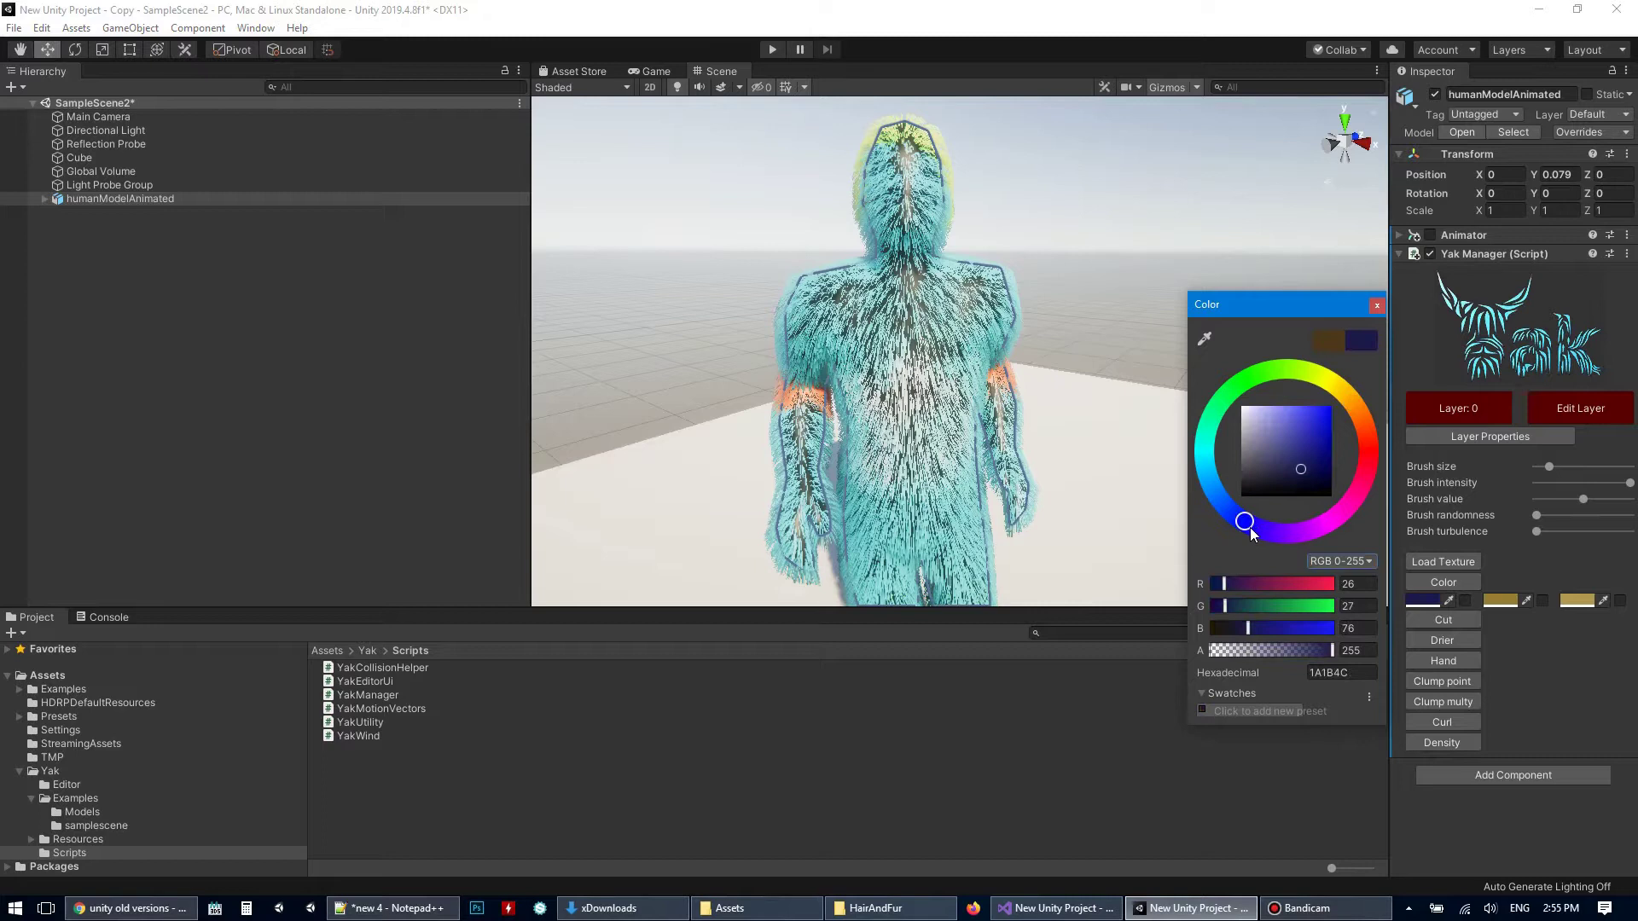
{"action": "left_click_drag", "start_coordinate": [1271, 491], "coordinate": [1336, 481]}
{"action": "left_click", "coordinate": [1374, 308]}
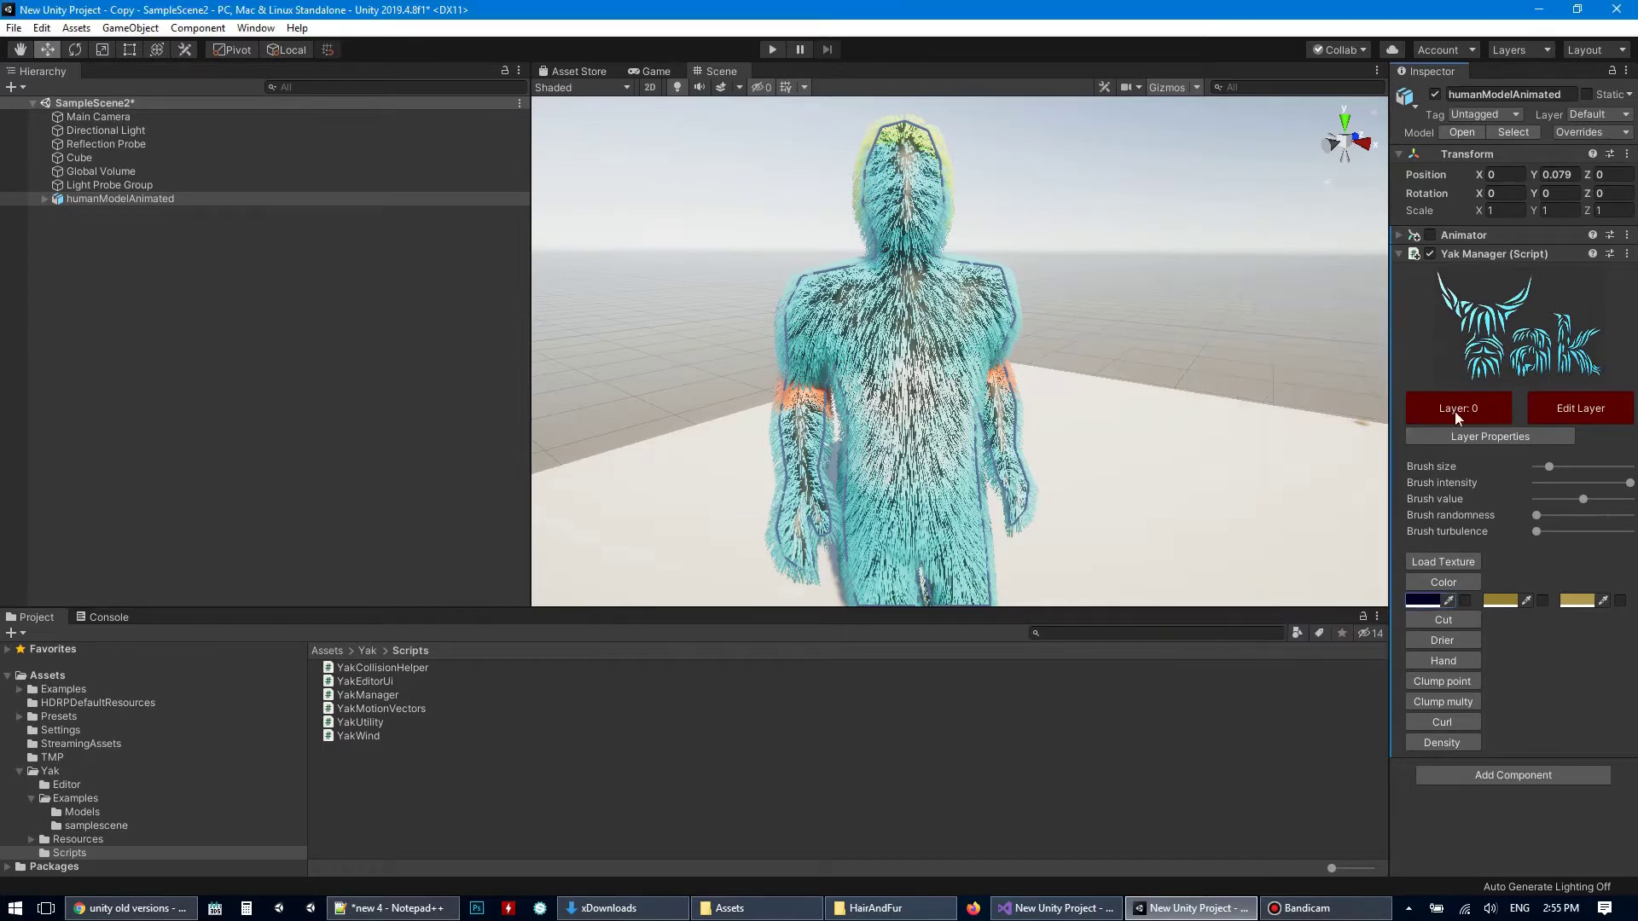
- Set the layer's second brush colour to purple, hex 981094
{"action": "left_click", "coordinate": [1503, 600]}
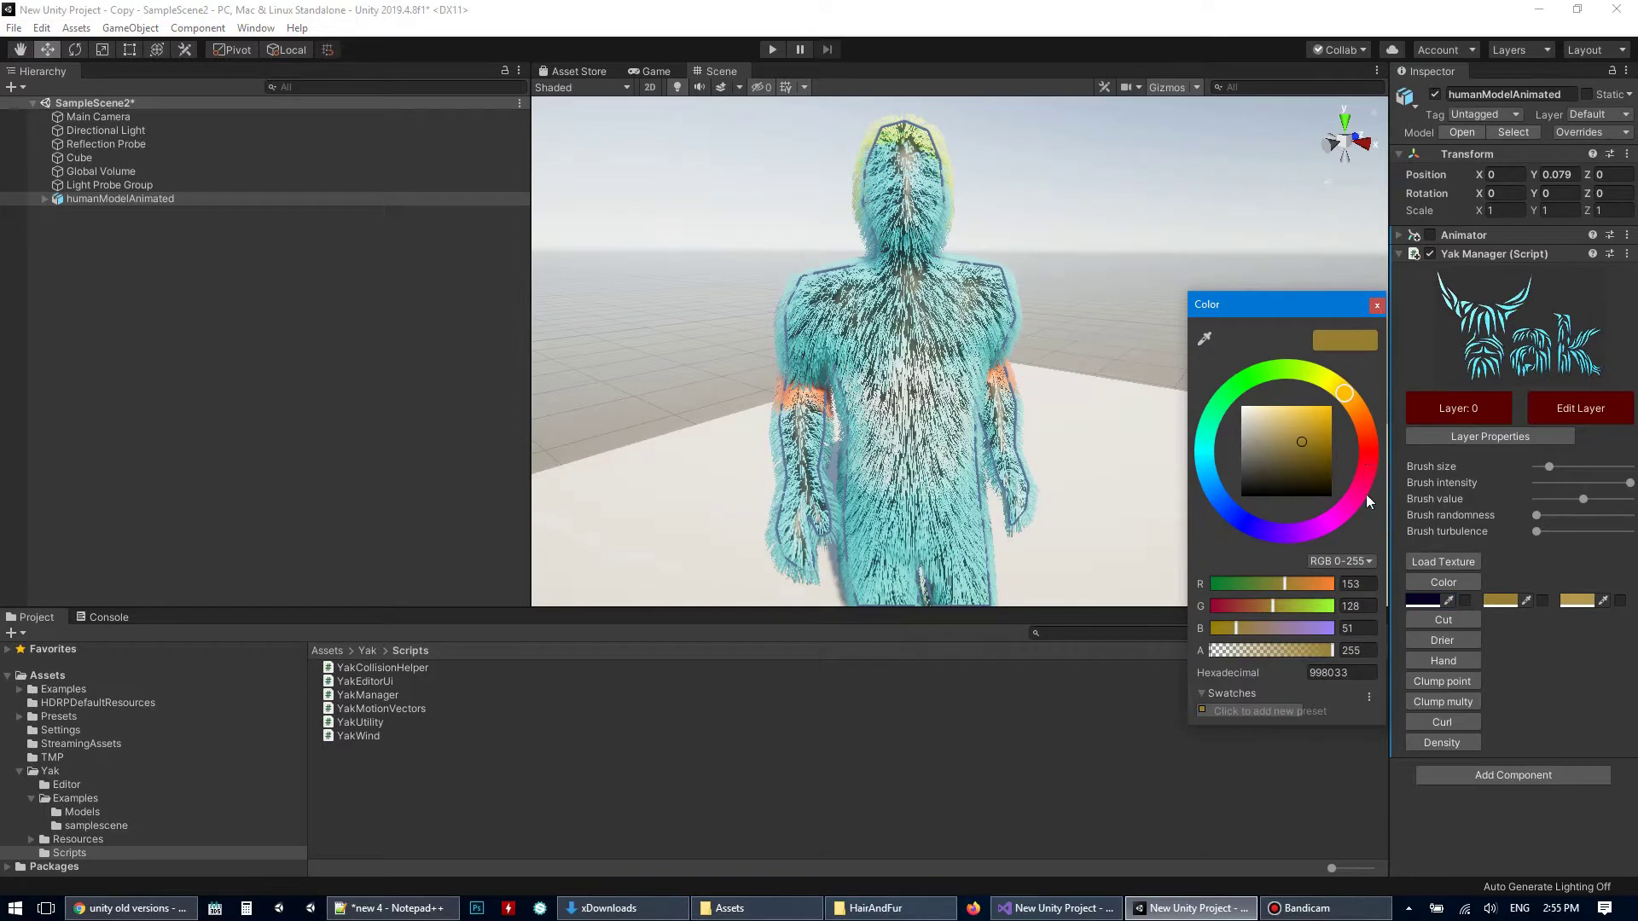
{"action": "left_click_drag", "start_coordinate": [1359, 499], "coordinate": [1325, 537]}
{"action": "left_click", "coordinate": [1322, 442]}
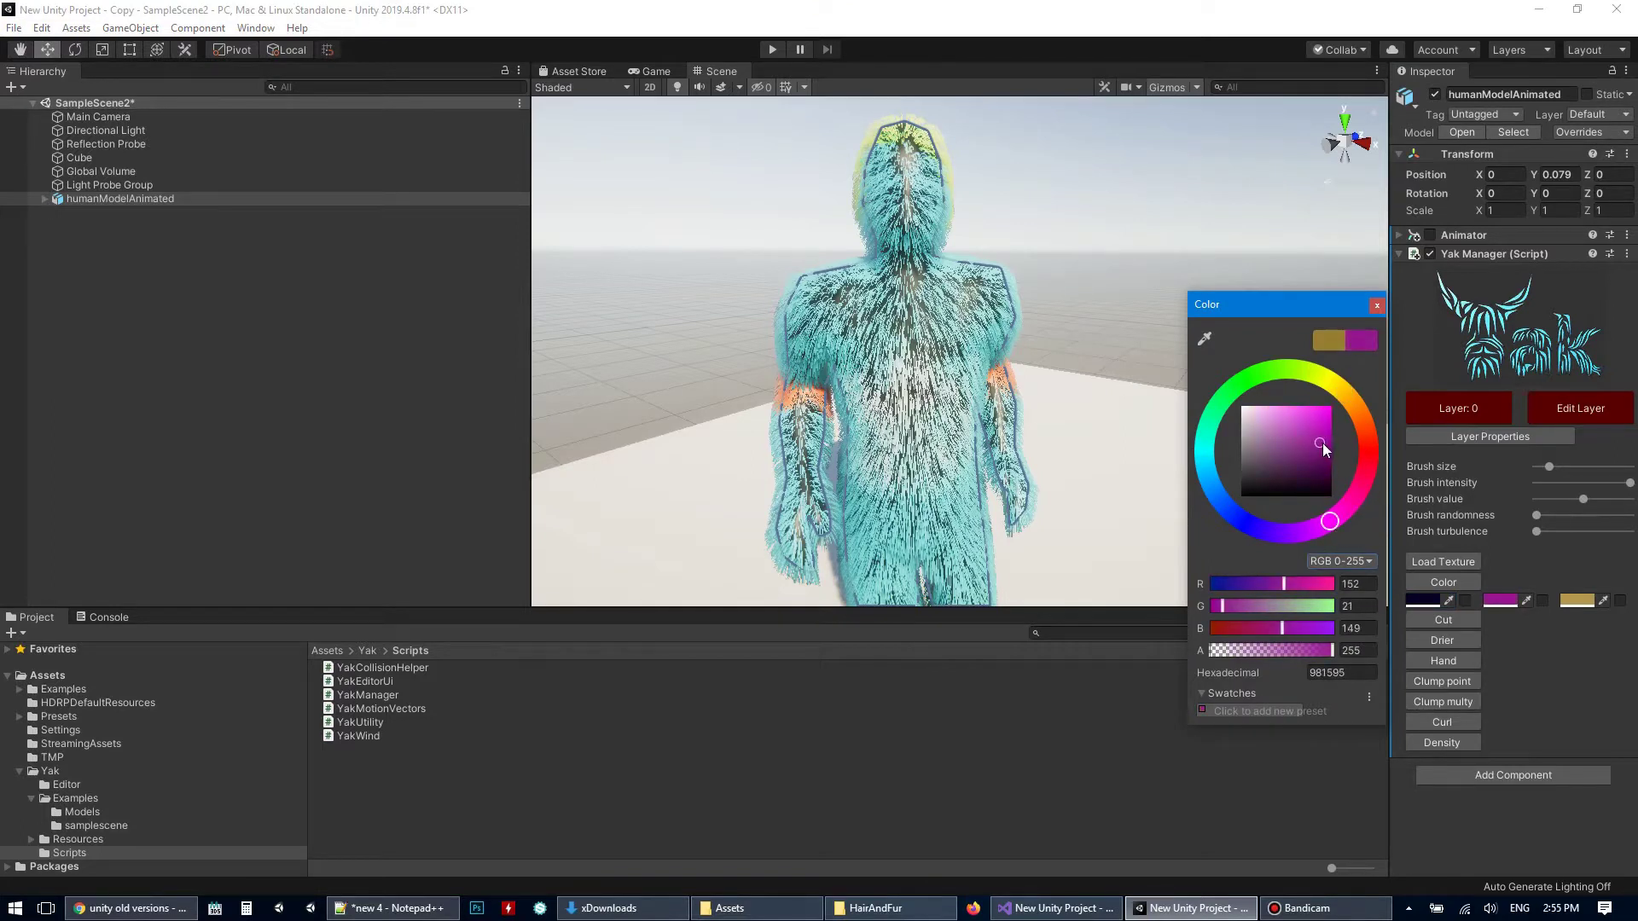
{"action": "left_click", "coordinate": [1375, 307]}
- Set the layer's third brush colour to bright pink, hex FF51DA
{"action": "left_click", "coordinate": [1575, 602]}
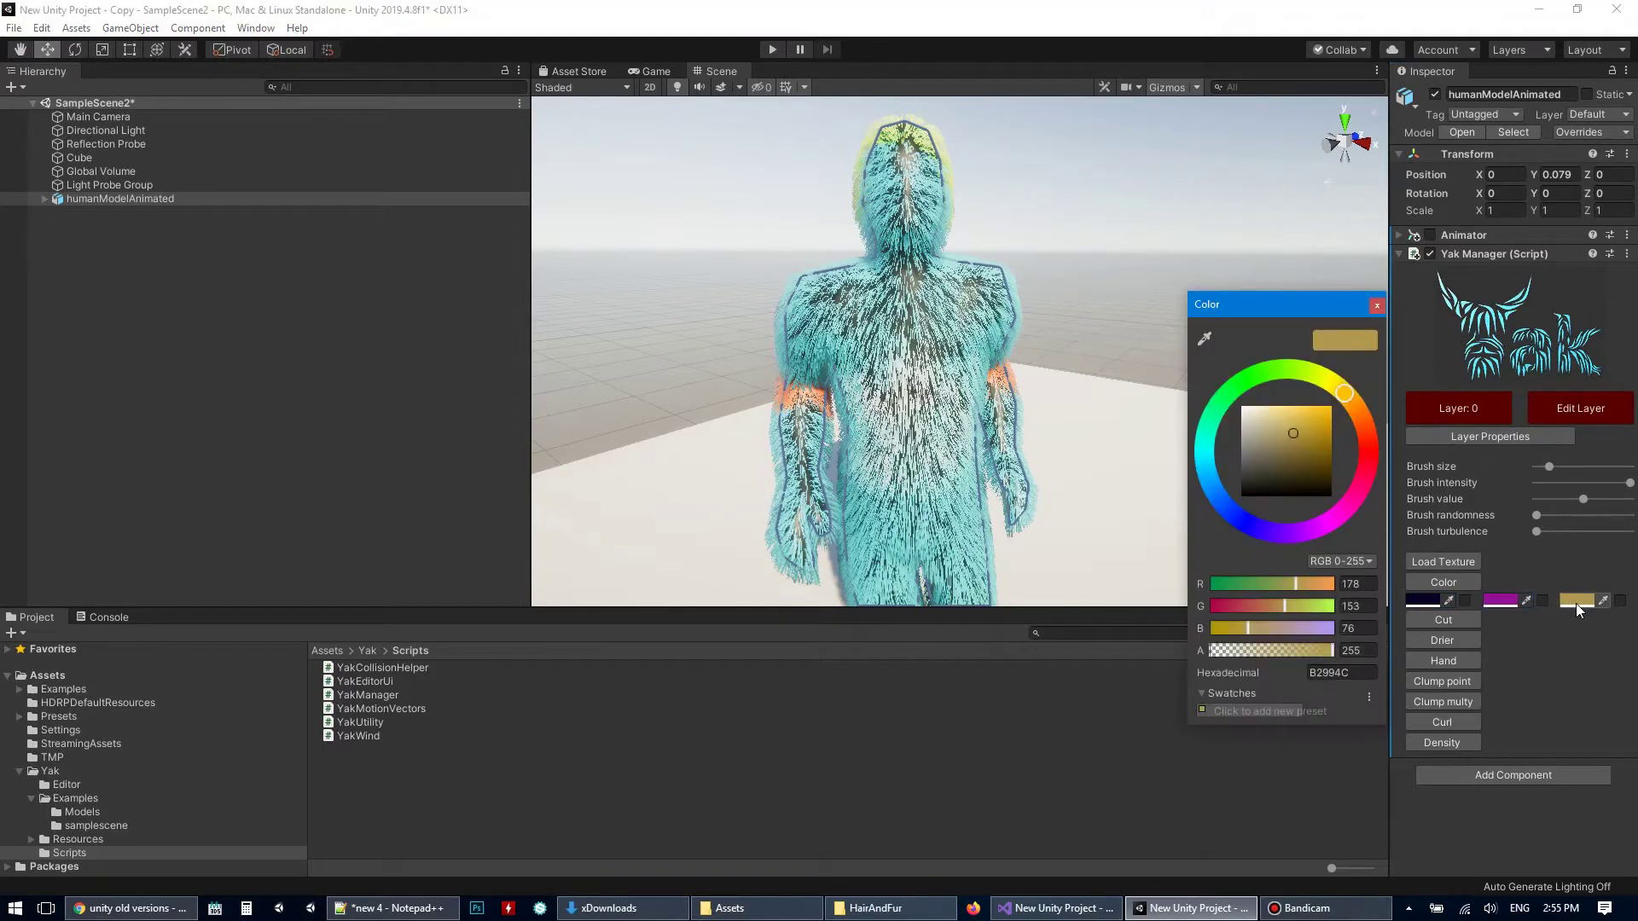
{"action": "left_click", "coordinate": [1350, 510]}
{"action": "left_click_drag", "start_coordinate": [1348, 510], "coordinate": [1342, 516]}
{"action": "left_click_drag", "start_coordinate": [1303, 424], "coordinate": [1277, 388]}
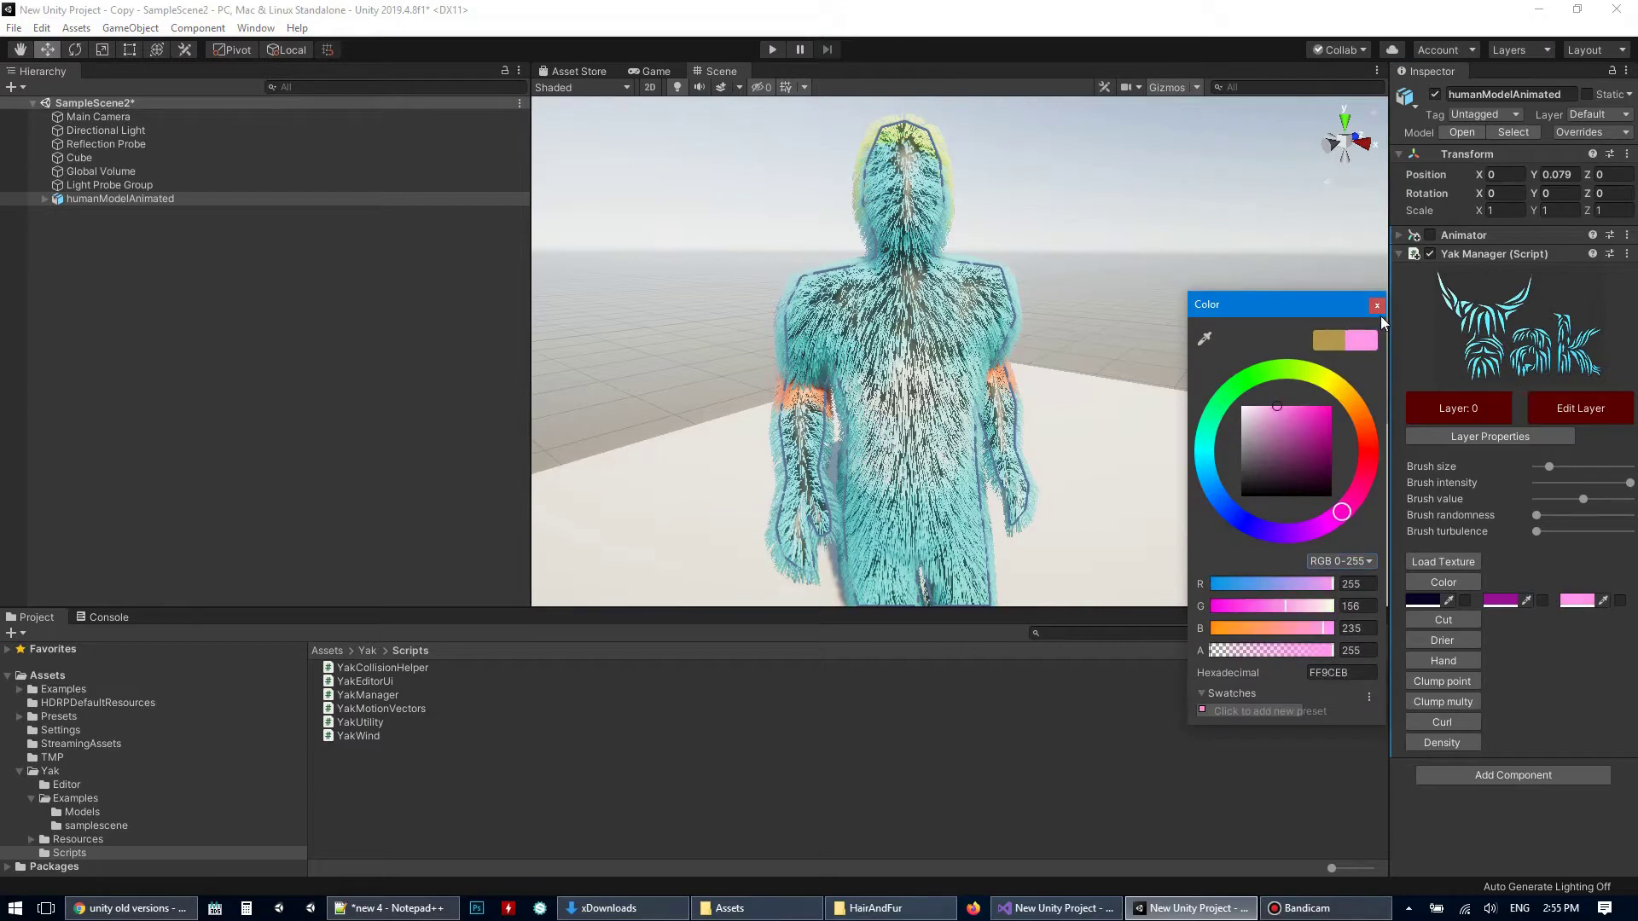
{"action": "left_click", "coordinate": [1304, 406]}
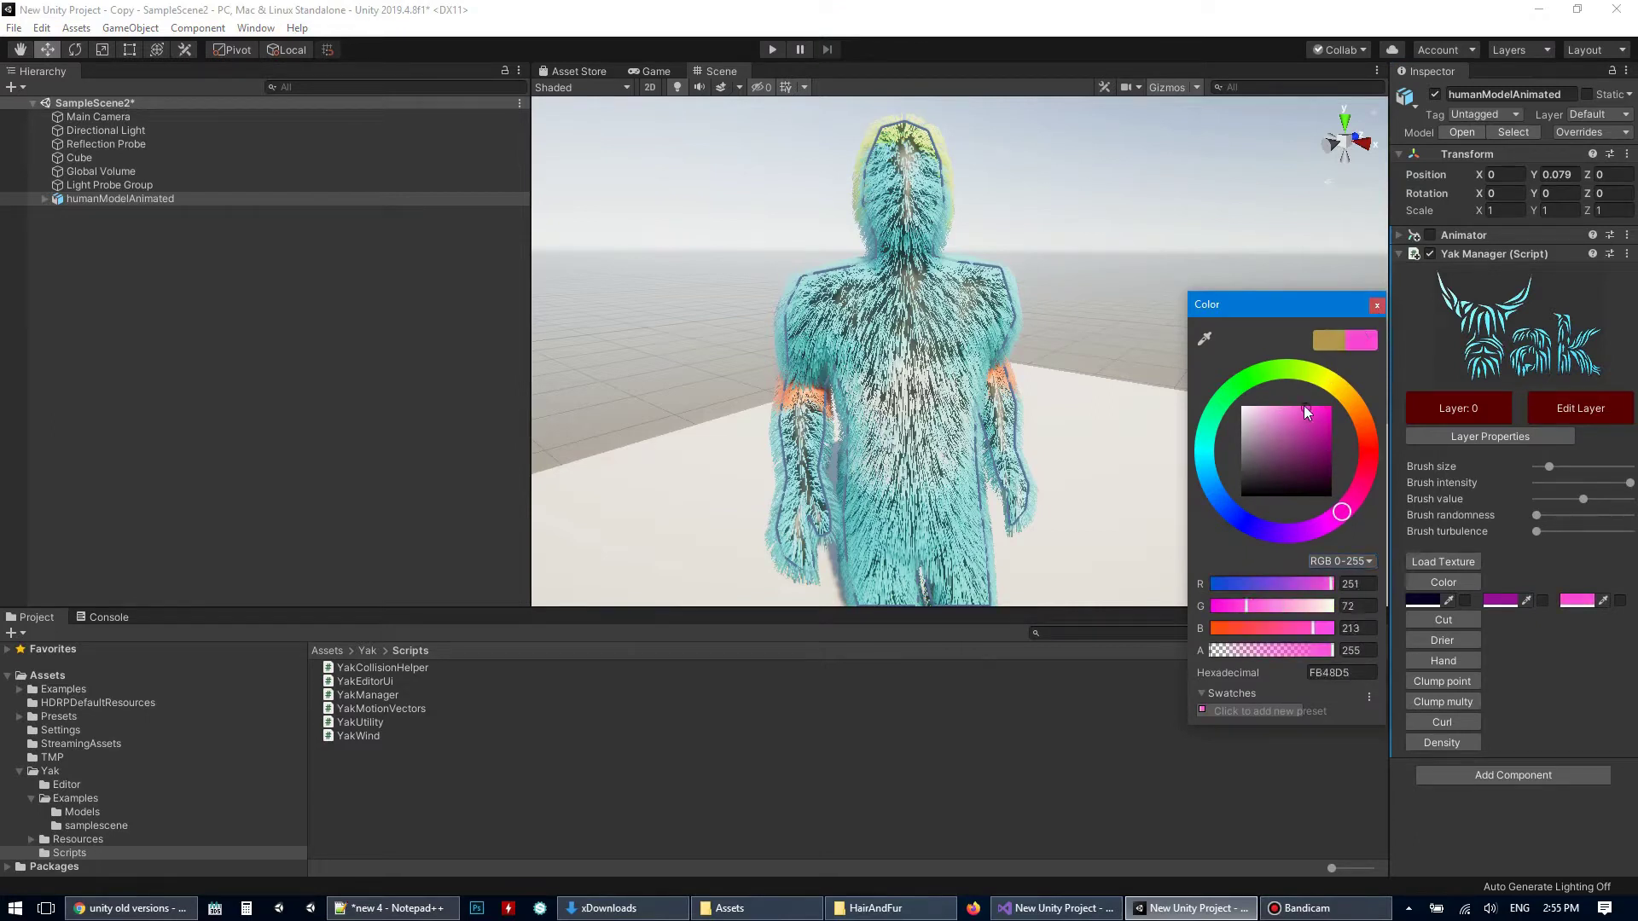
{"action": "left_click", "coordinate": [1376, 306]}
- Enable all three brush colours and activate the Color brush
{"action": "left_click", "coordinate": [1465, 601]}
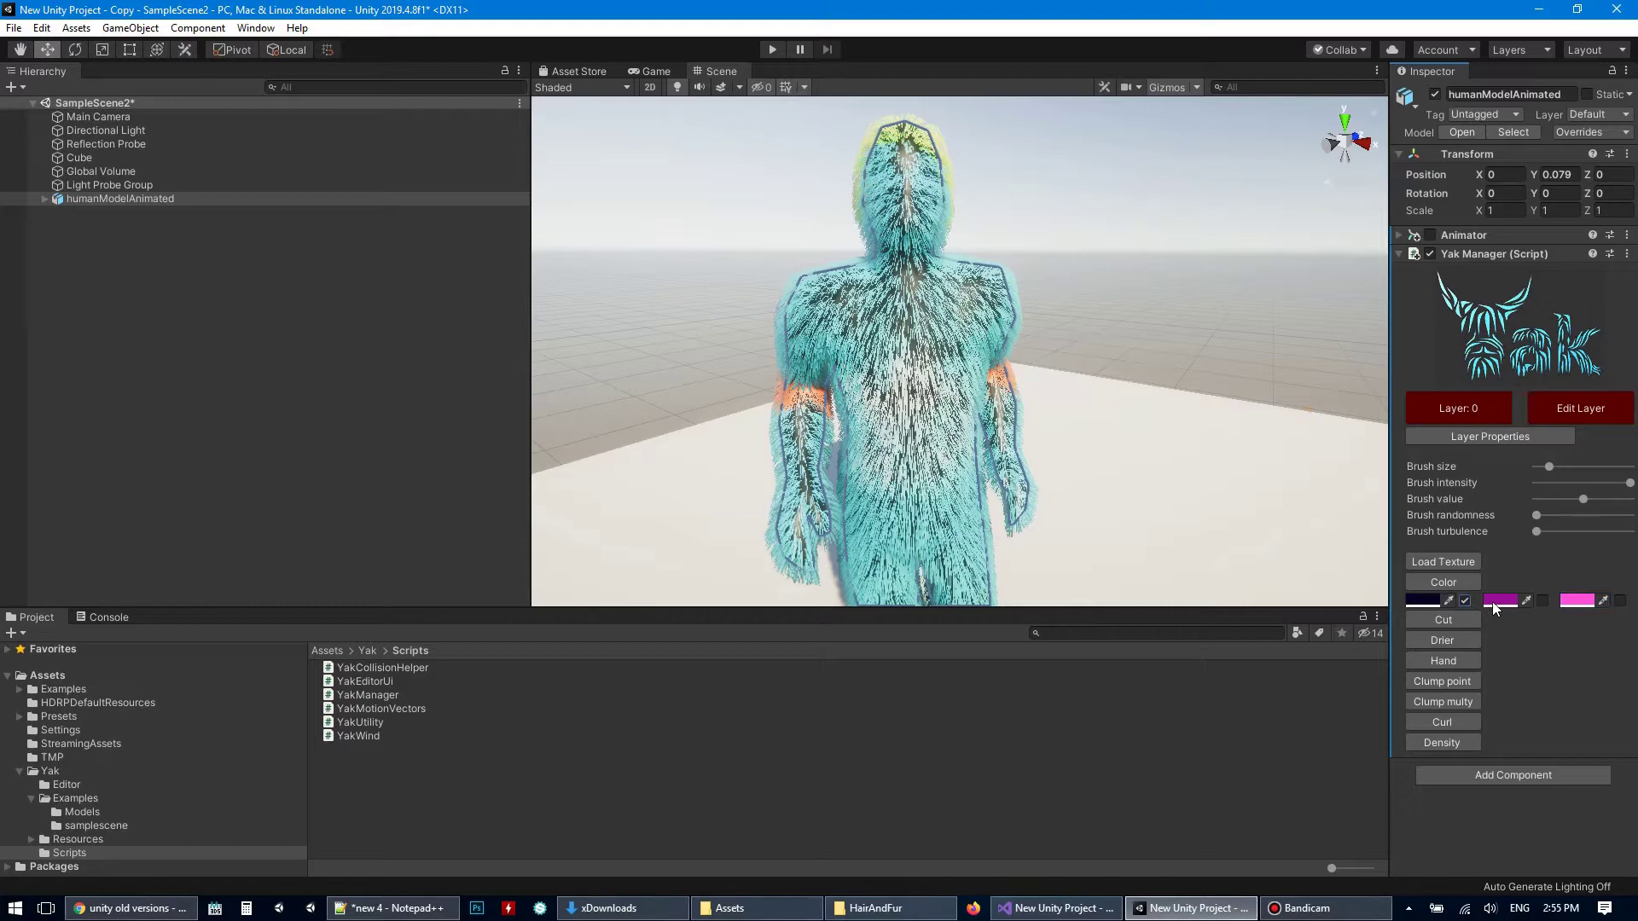
{"action": "left_click", "coordinate": [1543, 600]}
{"action": "left_click", "coordinate": [1620, 601]}
{"action": "left_click", "coordinate": [1443, 582]}
- Reduce the brush size slightly and paint the fur on both shoulders with the purple and pink colours
{"action": "scroll", "coordinate": [1072, 365], "scroll_direction": "up", "scroll_amount": 5}
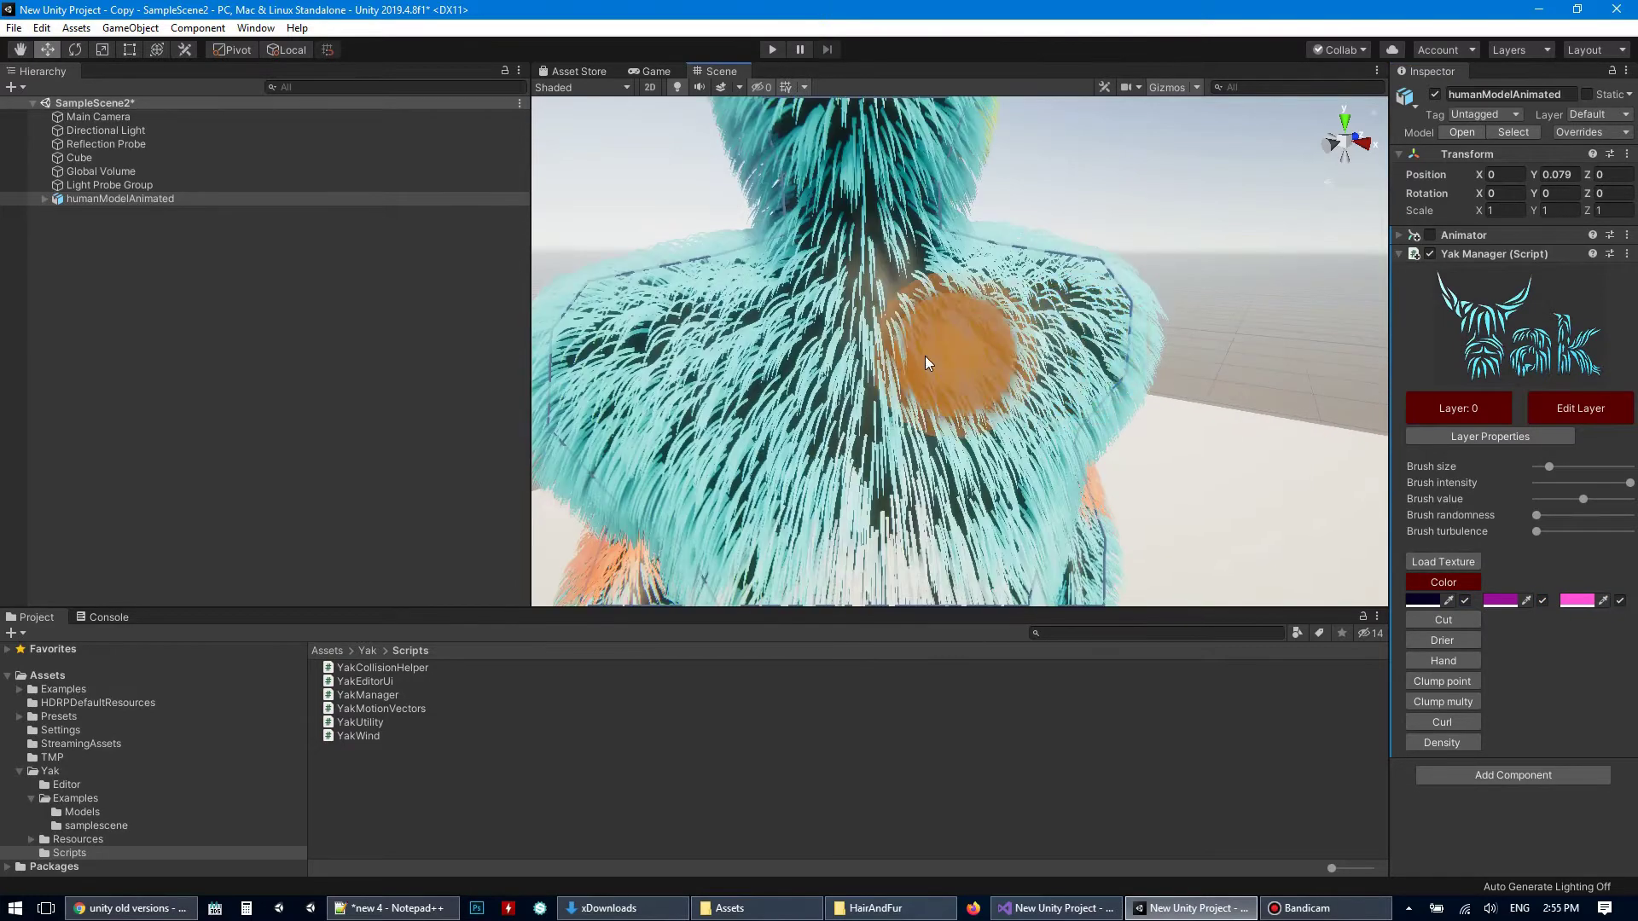
{"action": "left_click_drag", "start_coordinate": [1549, 467], "coordinate": [1543, 466]}
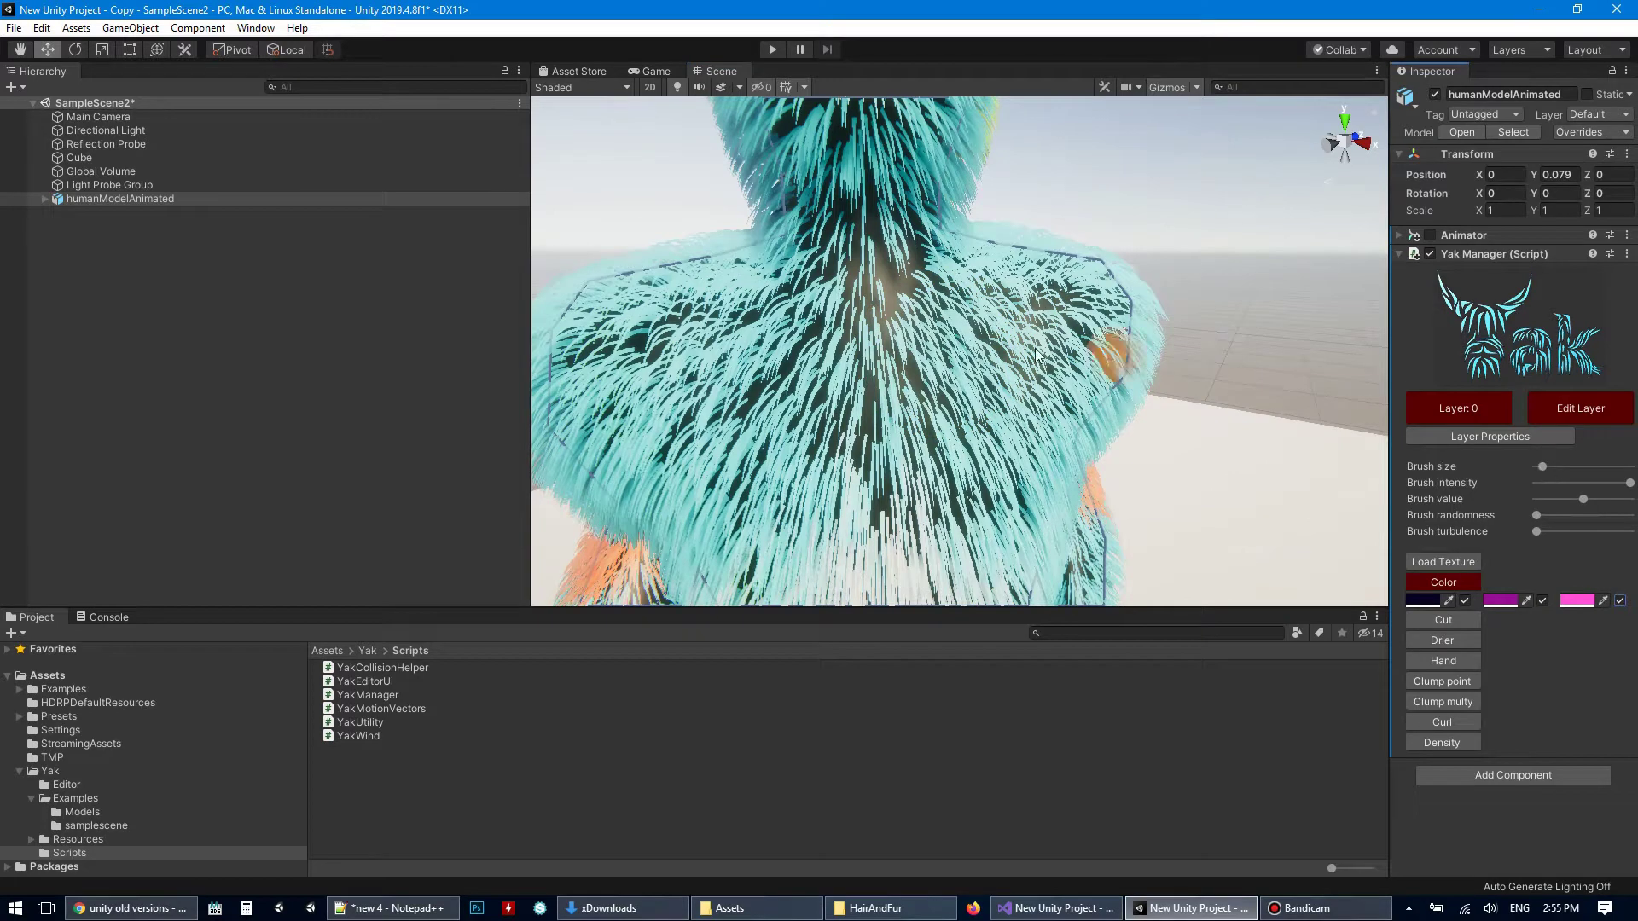
{"action": "mouse_move", "coordinate": [666, 321]}
{"action": "left_mouse_down"}
{"action": "mouse_move", "coordinate": [628, 366]}
{"action": "mouse_move", "coordinate": [623, 480]}
{"action": "mouse_move", "coordinate": [648, 355]}
{"action": "mouse_move", "coordinate": [589, 341]}
{"action": "left_mouse_up"}
{"action": "mouse_move", "coordinate": [1113, 304]}
{"action": "left_mouse_down"}
{"action": "mouse_move", "coordinate": [1062, 272]}
{"action": "mouse_move", "coordinate": [1071, 357]}
{"action": "mouse_move", "coordinate": [1116, 275]}
{"action": "mouse_move", "coordinate": [1113, 323]}
{"action": "mouse_move", "coordinate": [874, 343]}
{"action": "left_mouse_up"}
{"action": "scroll", "coordinate": [1086, 343], "scroll_direction": "down", "scroll_amount": 8}
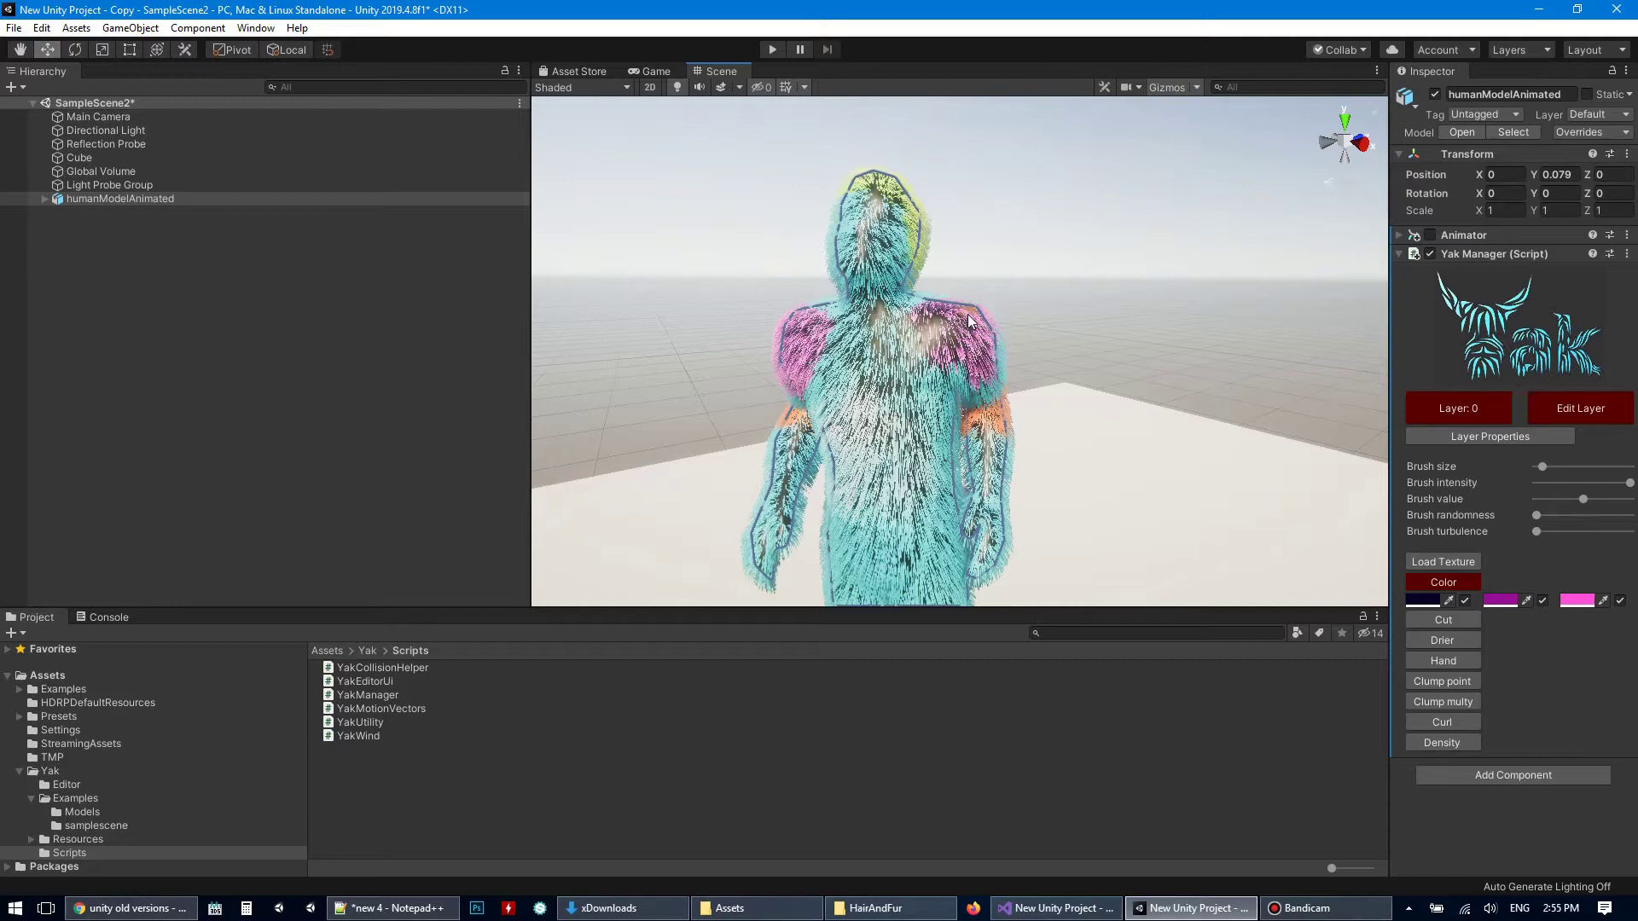
{"action": "left_click_drag", "start_coordinate": [1094, 365], "coordinate": [1058, 367], "text": "alt"}
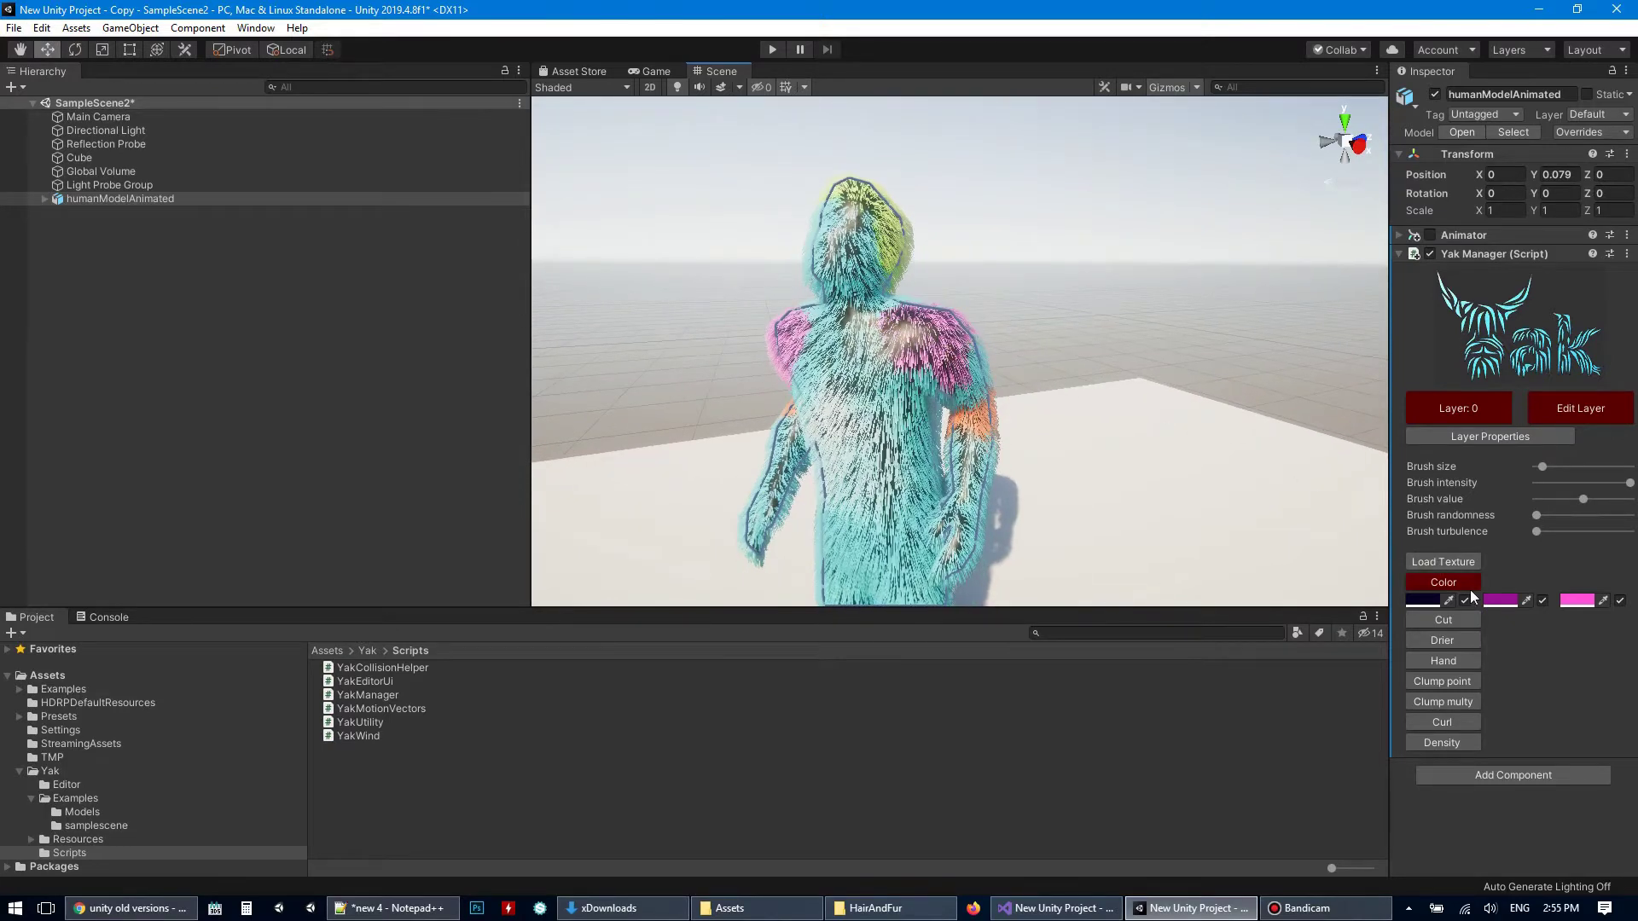
{"action": "left_click", "coordinate": [1580, 409]}
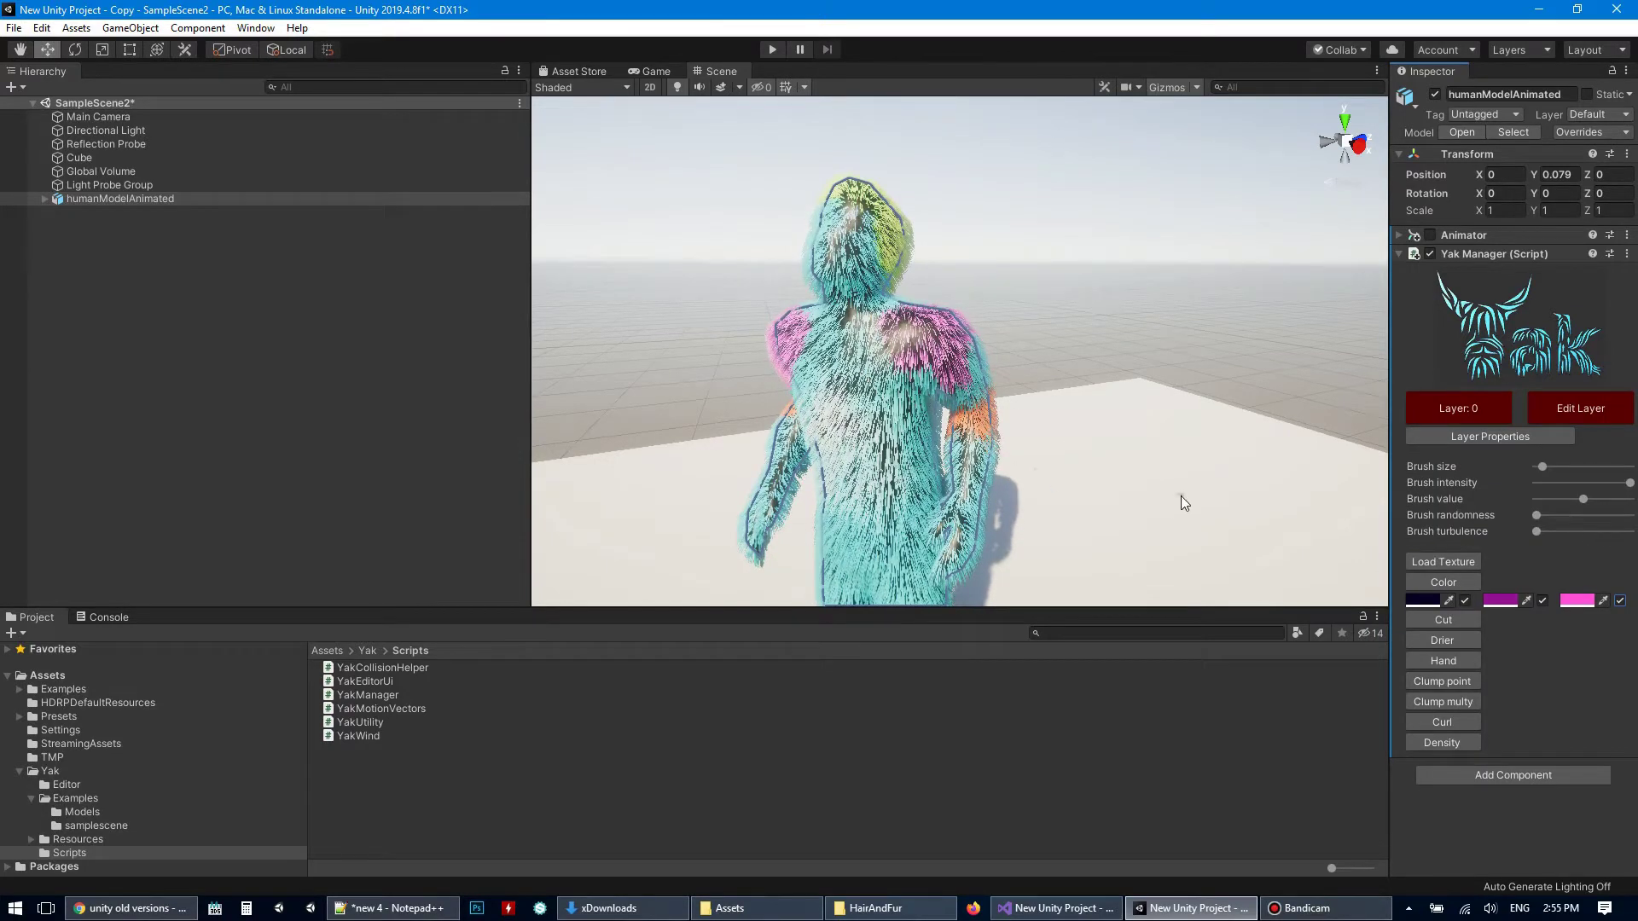
{"action": "left_click_drag", "start_coordinate": [1181, 495], "coordinate": [1058, 439], "text": "alt"}
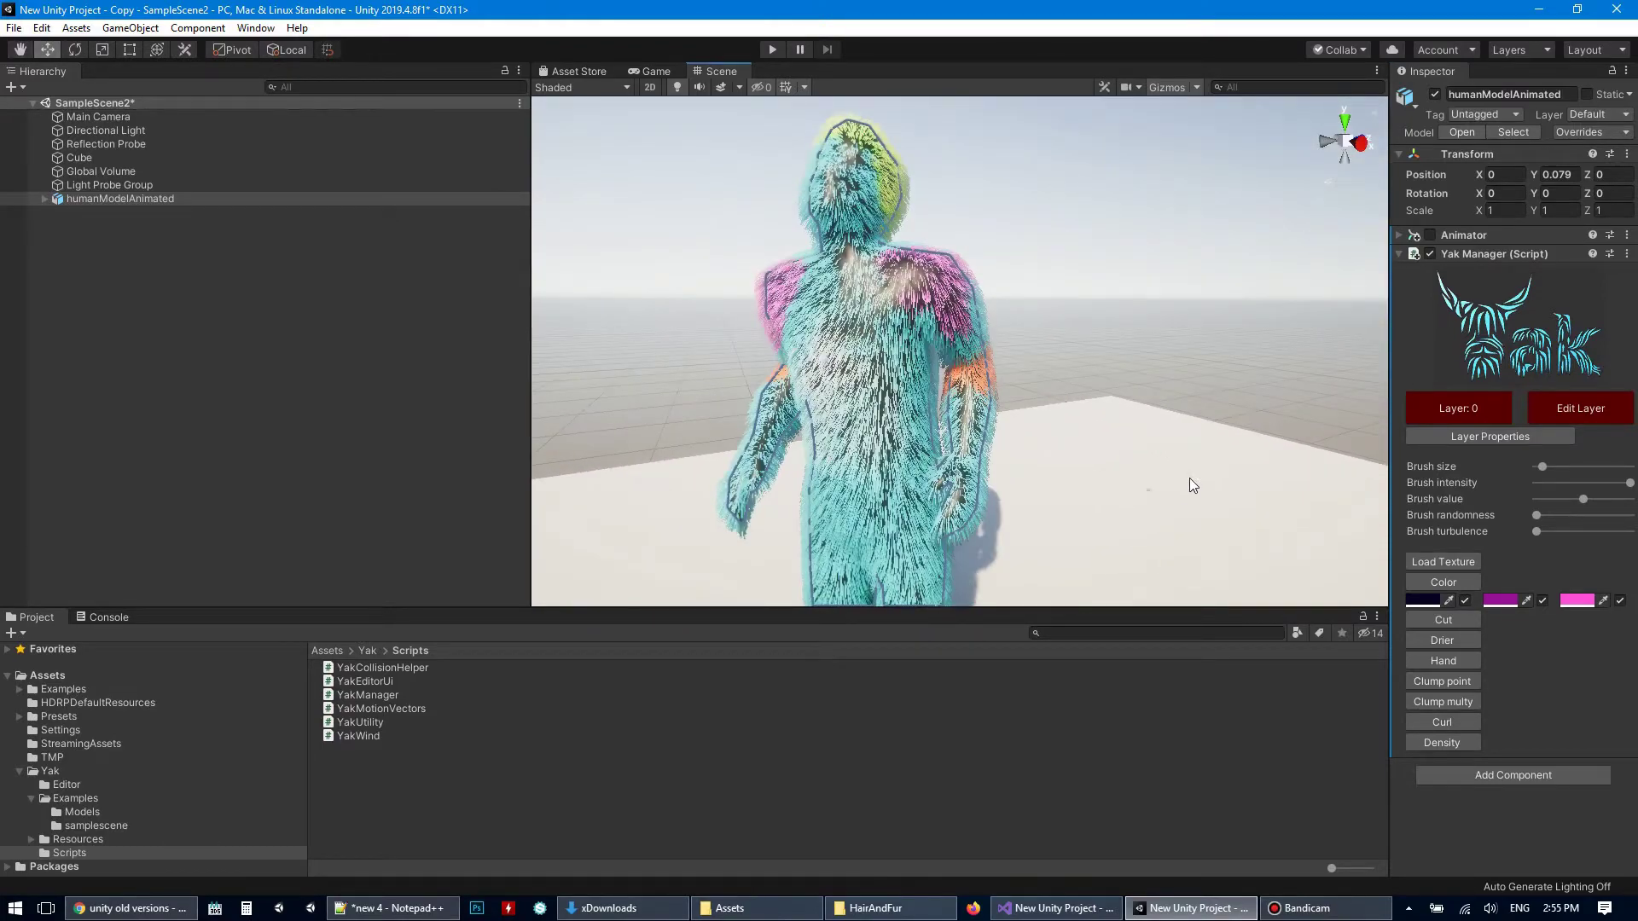
- Adjust the brush size and use the Cut brush on the fur of the model's upper legs
{"action": "left_click", "coordinate": [1462, 624]}
{"action": "middle_click_drag", "start_coordinate": [1073, 467], "coordinate": [1123, 318]}
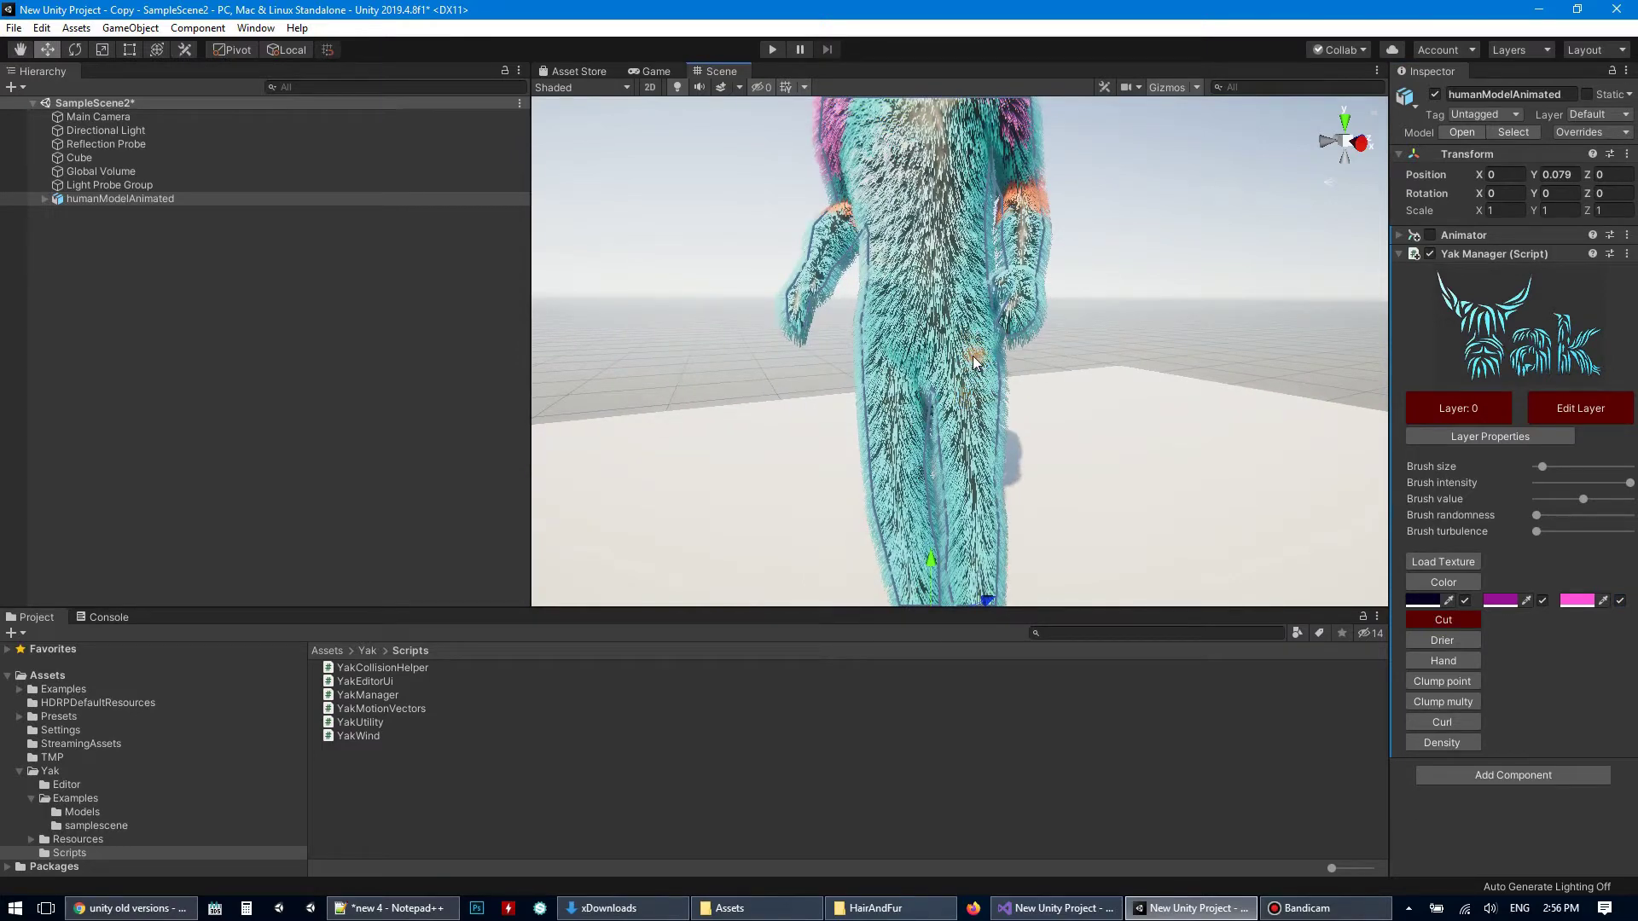
{"action": "left_click", "coordinate": [1565, 468]}
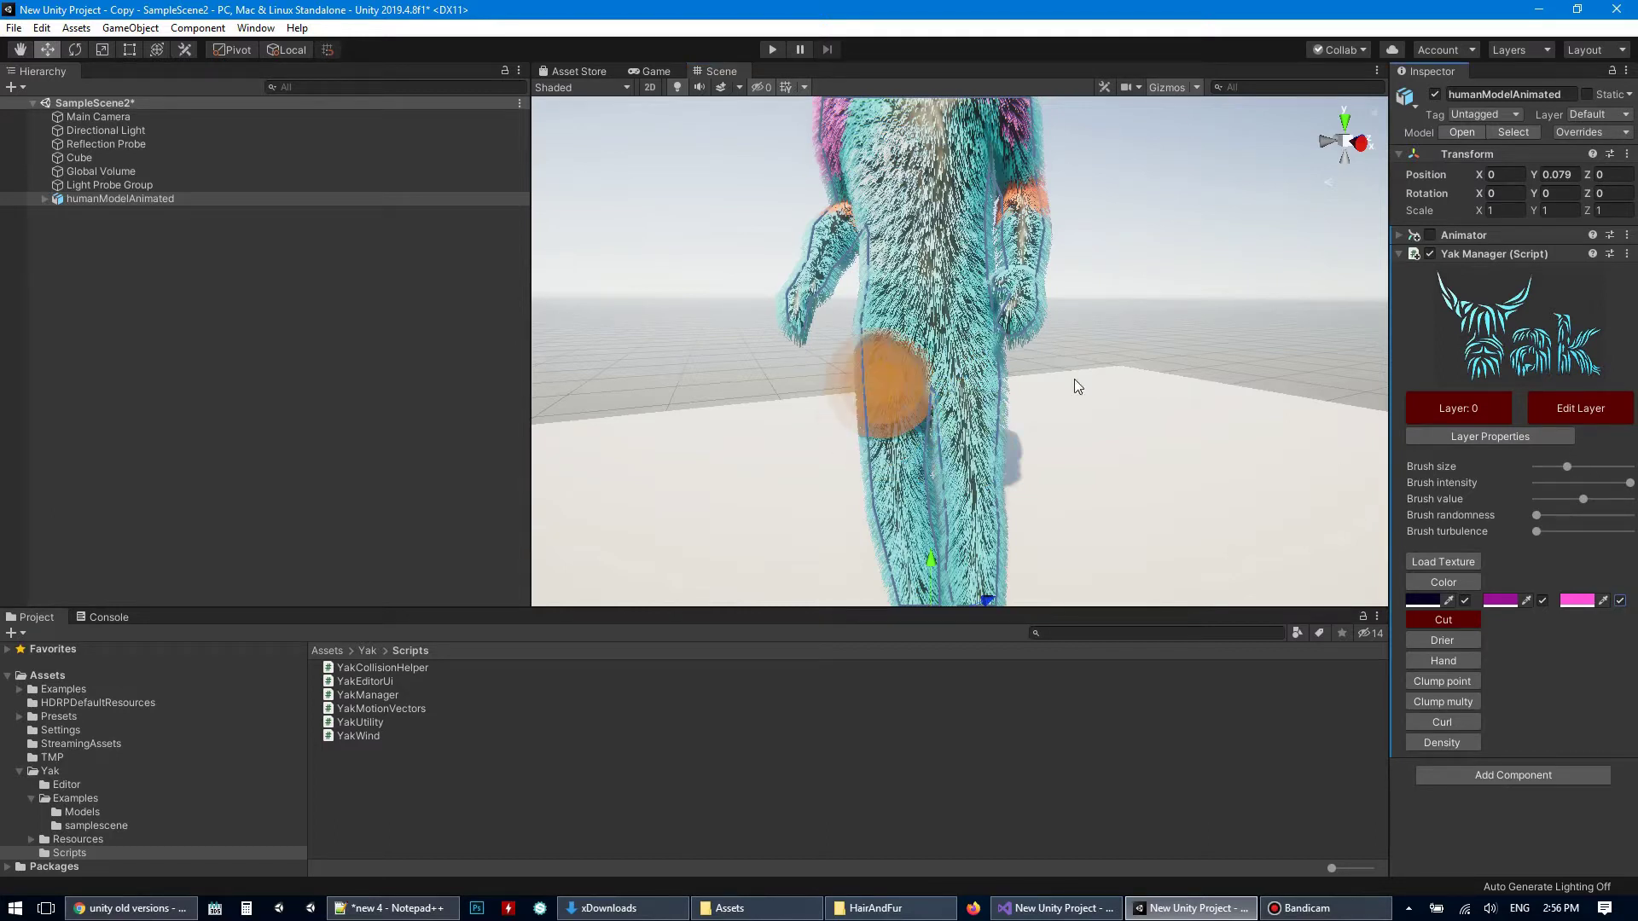
{"action": "left_click_drag", "start_coordinate": [1554, 471], "coordinate": [1549, 470]}
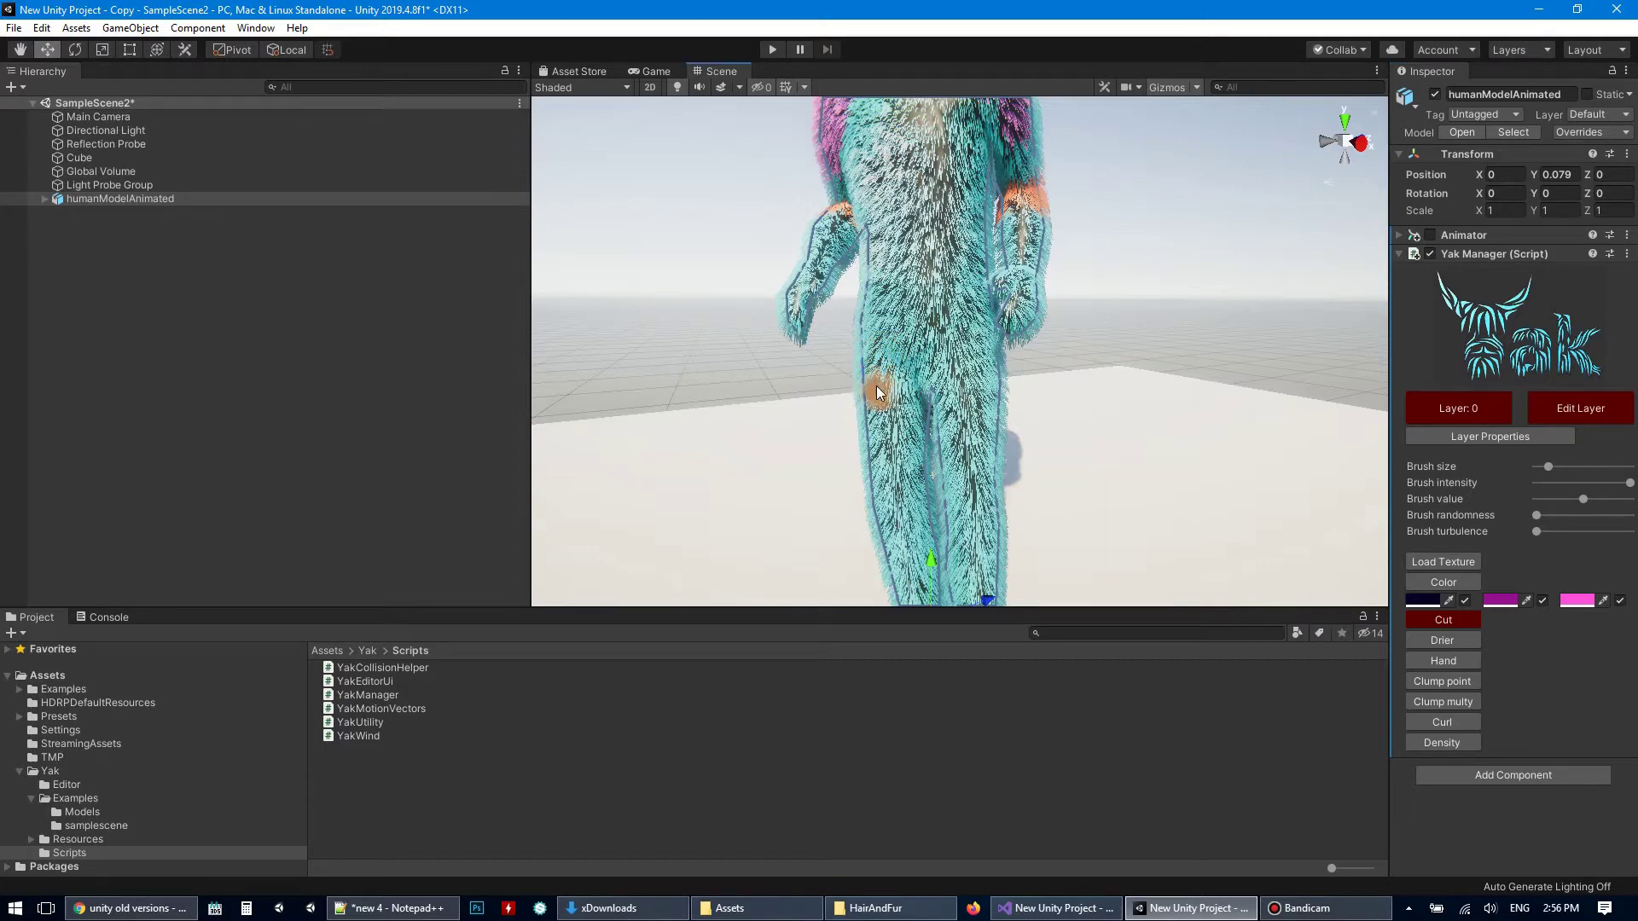
{"action": "mouse_move", "coordinate": [872, 363]}
{"action": "right_mouse_down", "text": "alt"}
{"action": "mouse_move", "coordinate": [869, 458]}
{"action": "mouse_move", "coordinate": [898, 525]}
{"action": "right_mouse_up", "text": "alt"}
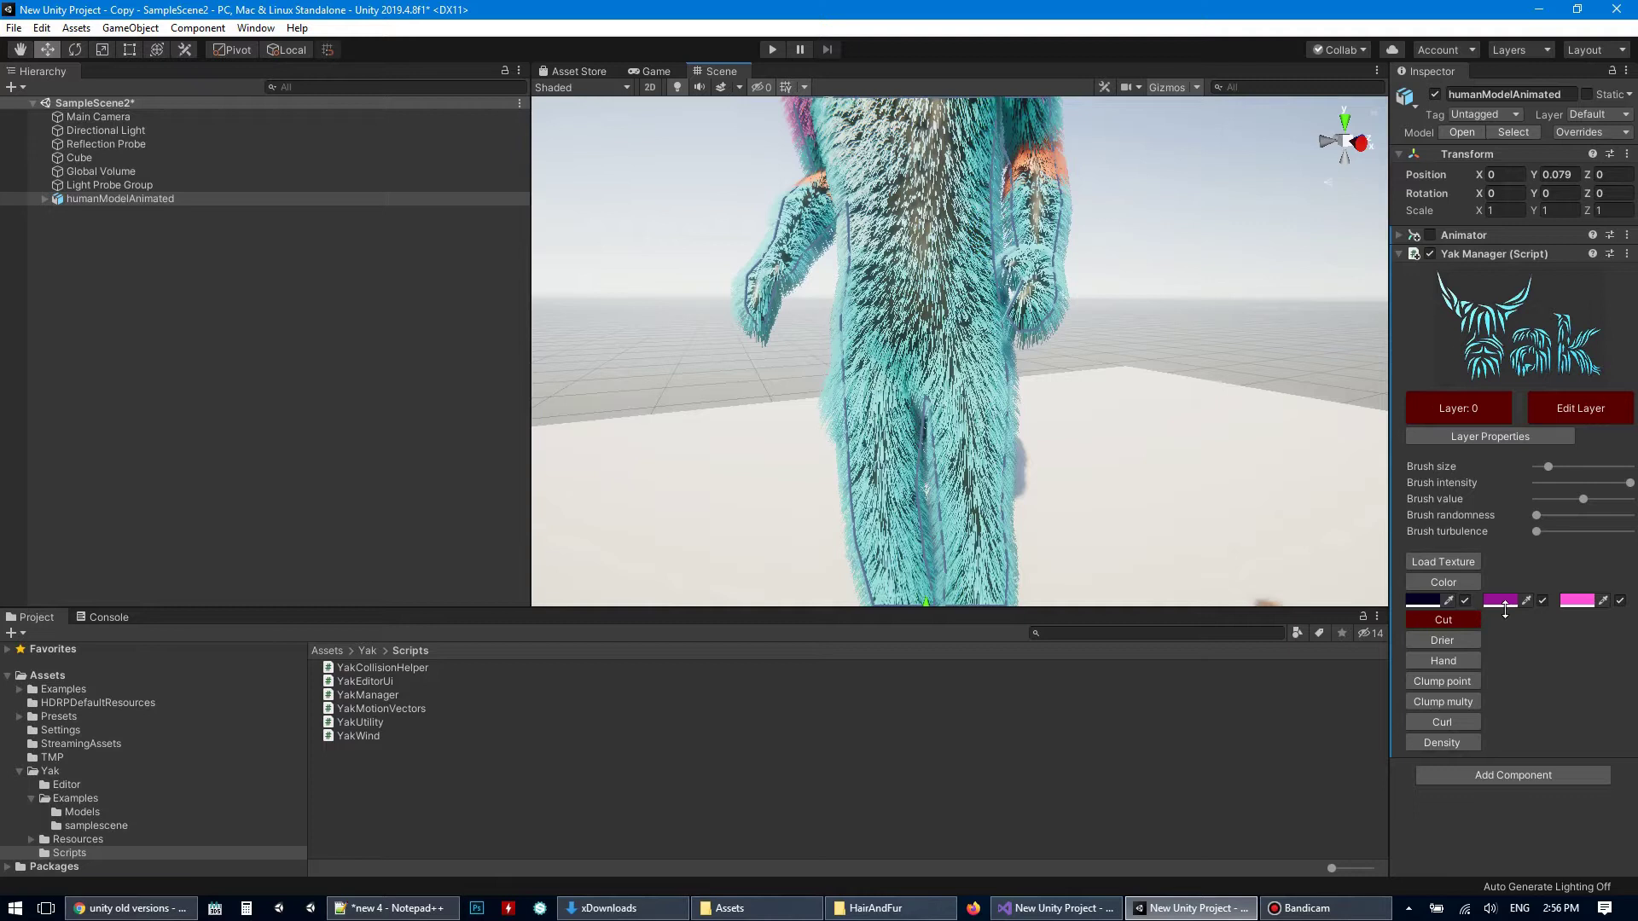
{"action": "left_click", "coordinate": [1457, 617]}
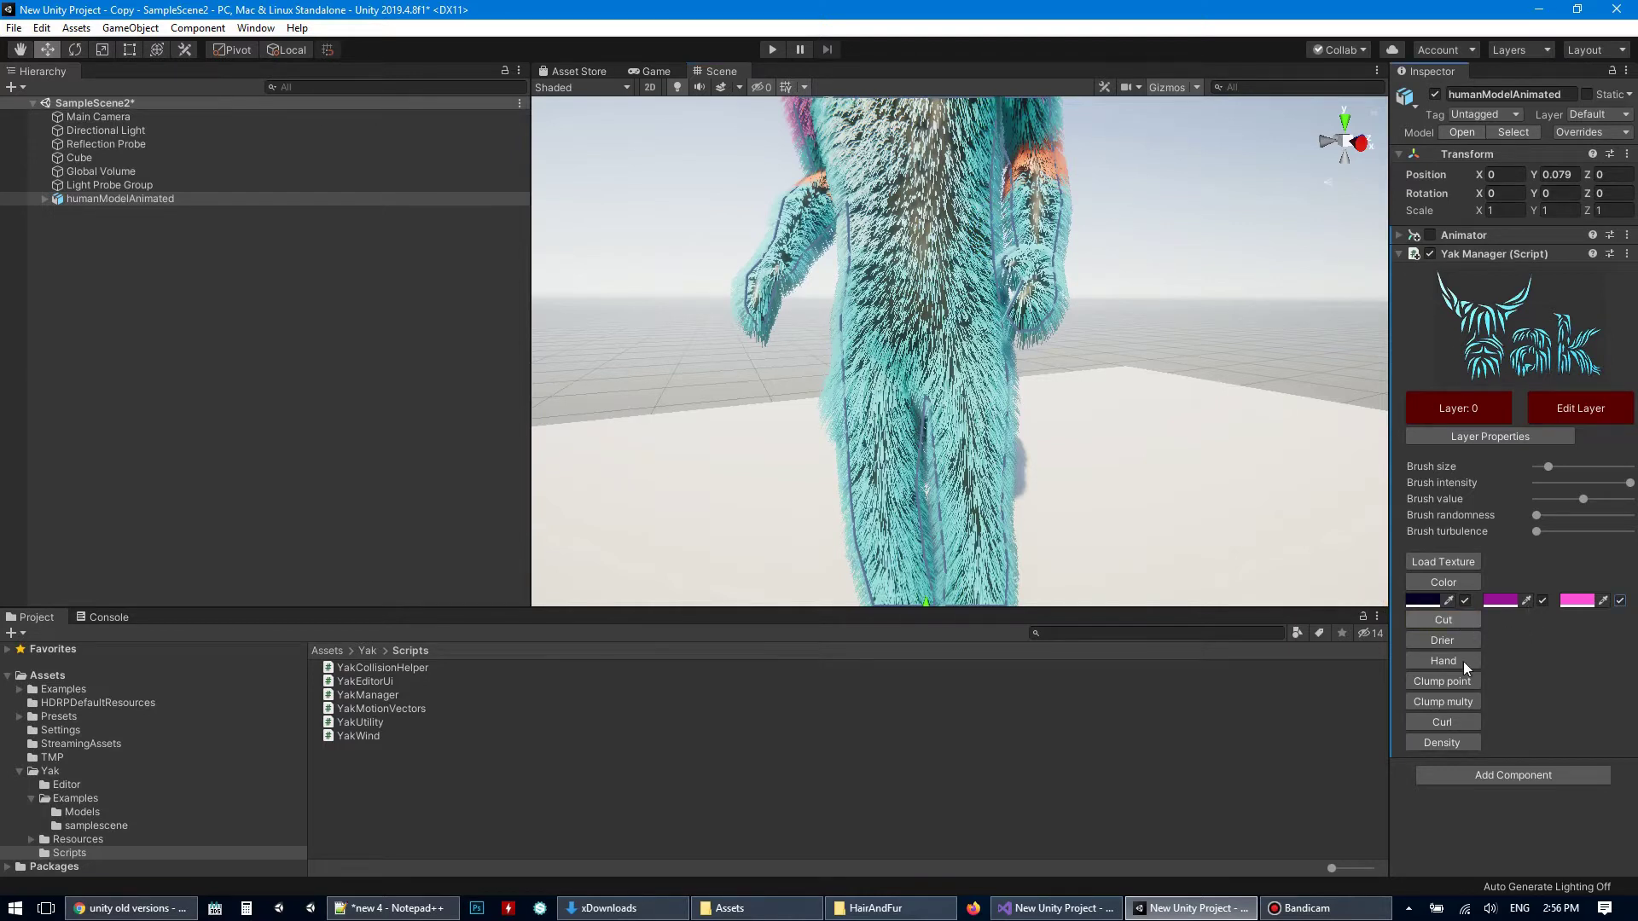
- With the Density brush, add hair down the torso and erase a patch of hair on one leg using a smaller brush size
{"action": "left_click", "coordinate": [1455, 744]}
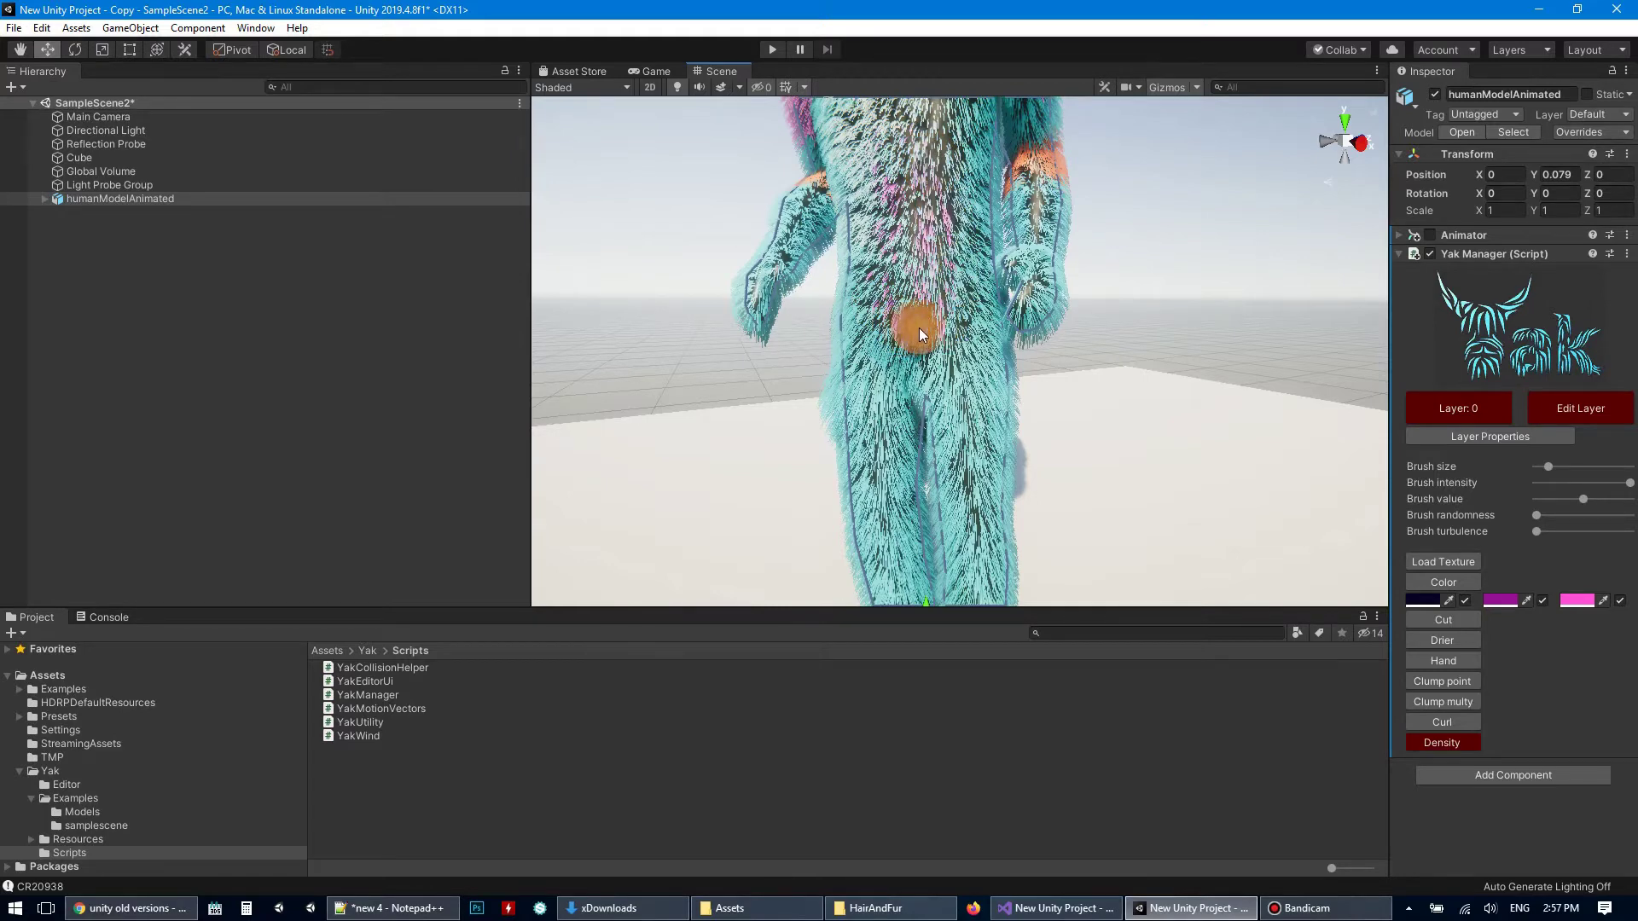
{"action": "scroll", "coordinate": [1044, 412], "scroll_direction": "down", "scroll_amount": 5}
{"action": "middle_click_drag", "start_coordinate": [1046, 416], "coordinate": [1033, 332]}
{"action": "scroll", "coordinate": [1033, 353], "scroll_direction": "up", "scroll_amount": 5}
{"action": "scroll", "coordinate": [1033, 332], "scroll_direction": "up", "scroll_amount": 5}
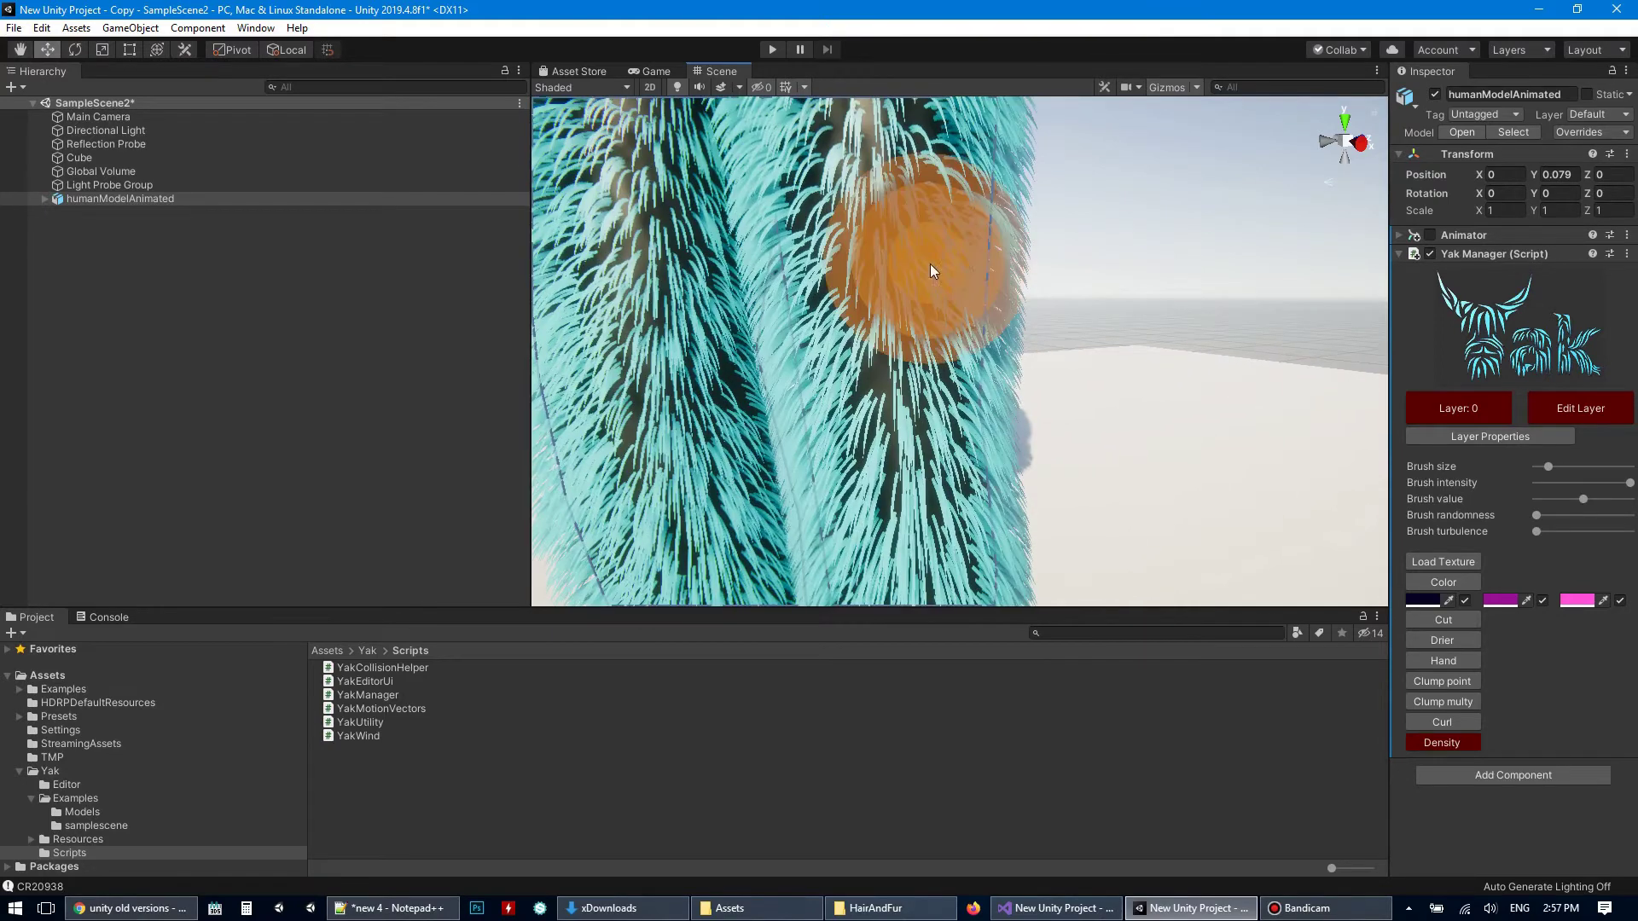
{"action": "left_click_drag", "start_coordinate": [1546, 468], "coordinate": [1540, 467]}
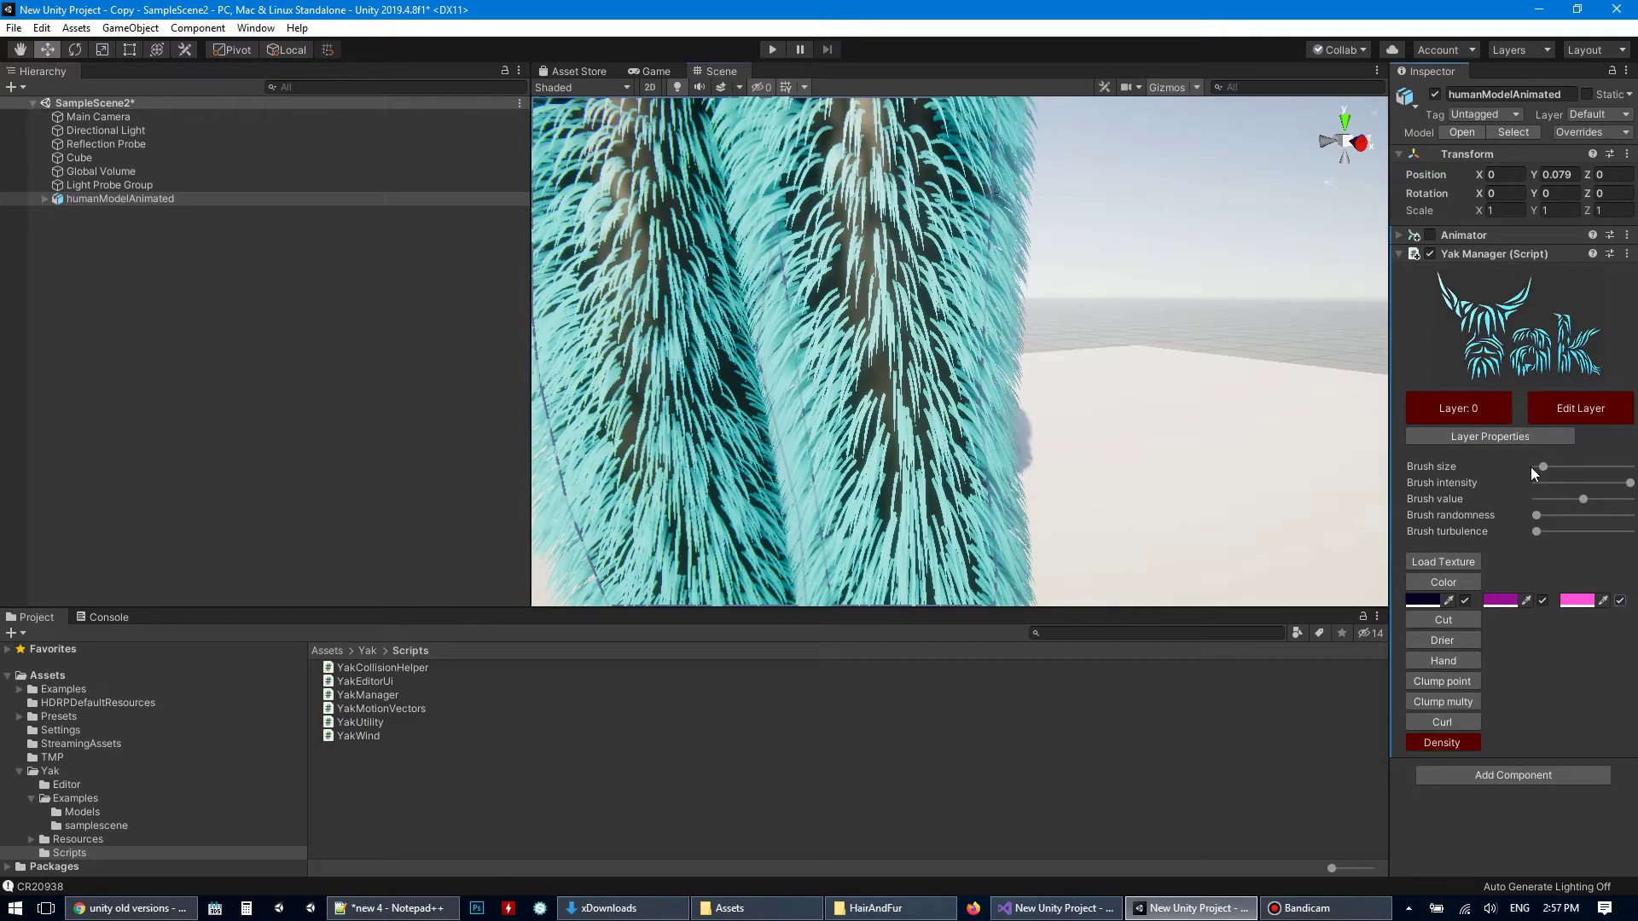
{"action": "left_click_drag", "start_coordinate": [904, 262], "coordinate": [943, 271]}
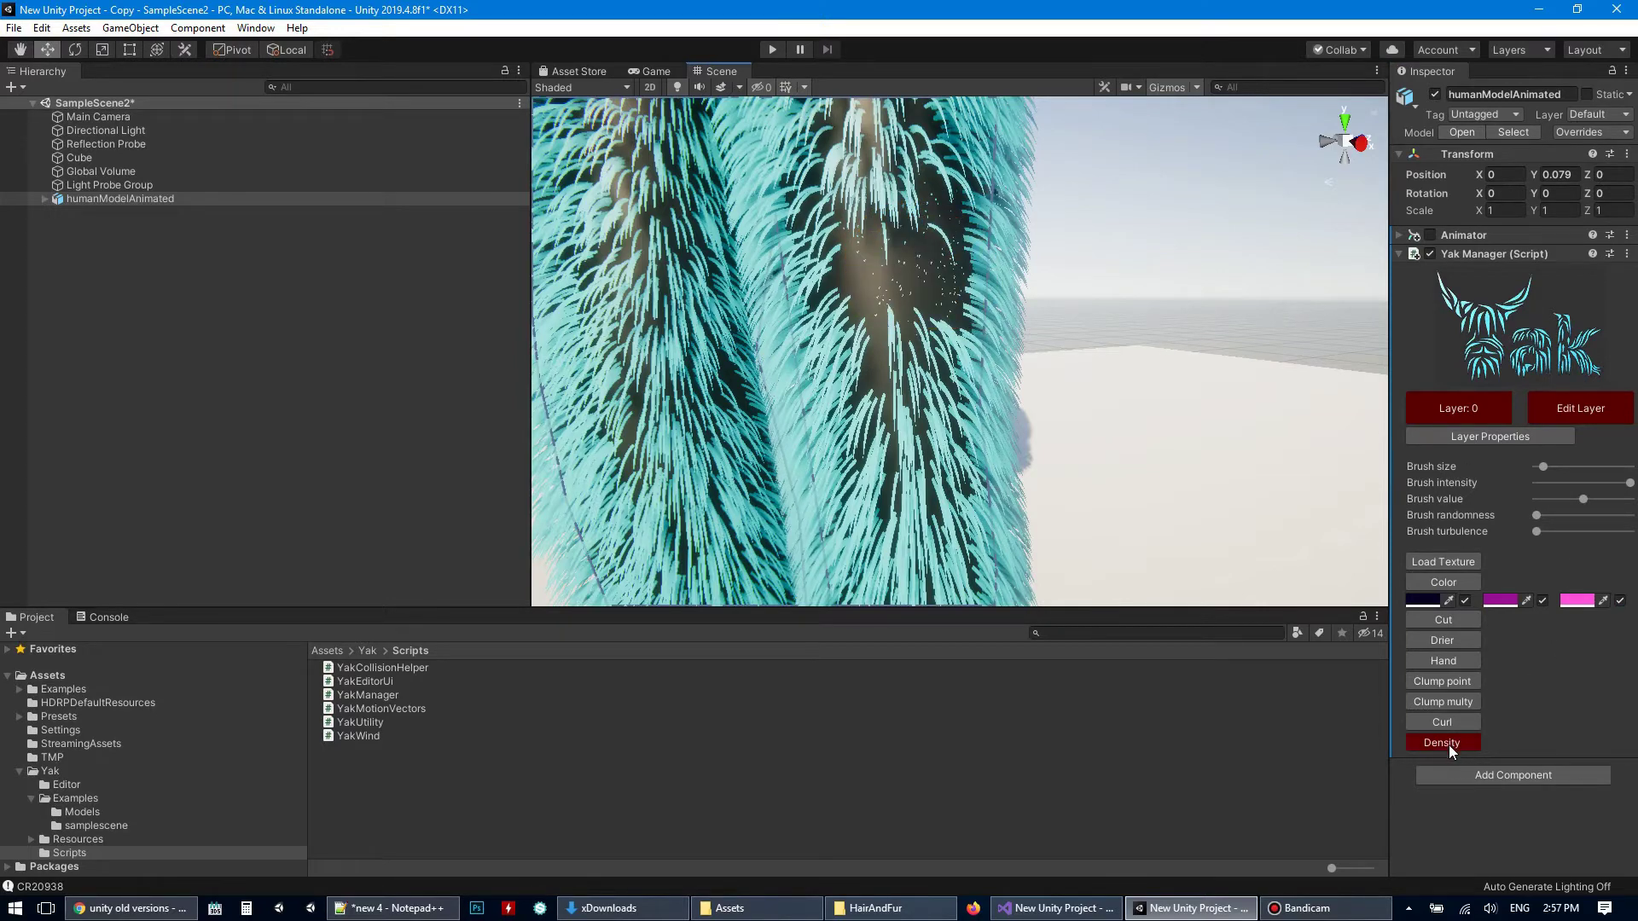
{"action": "left_click", "coordinate": [1450, 744]}
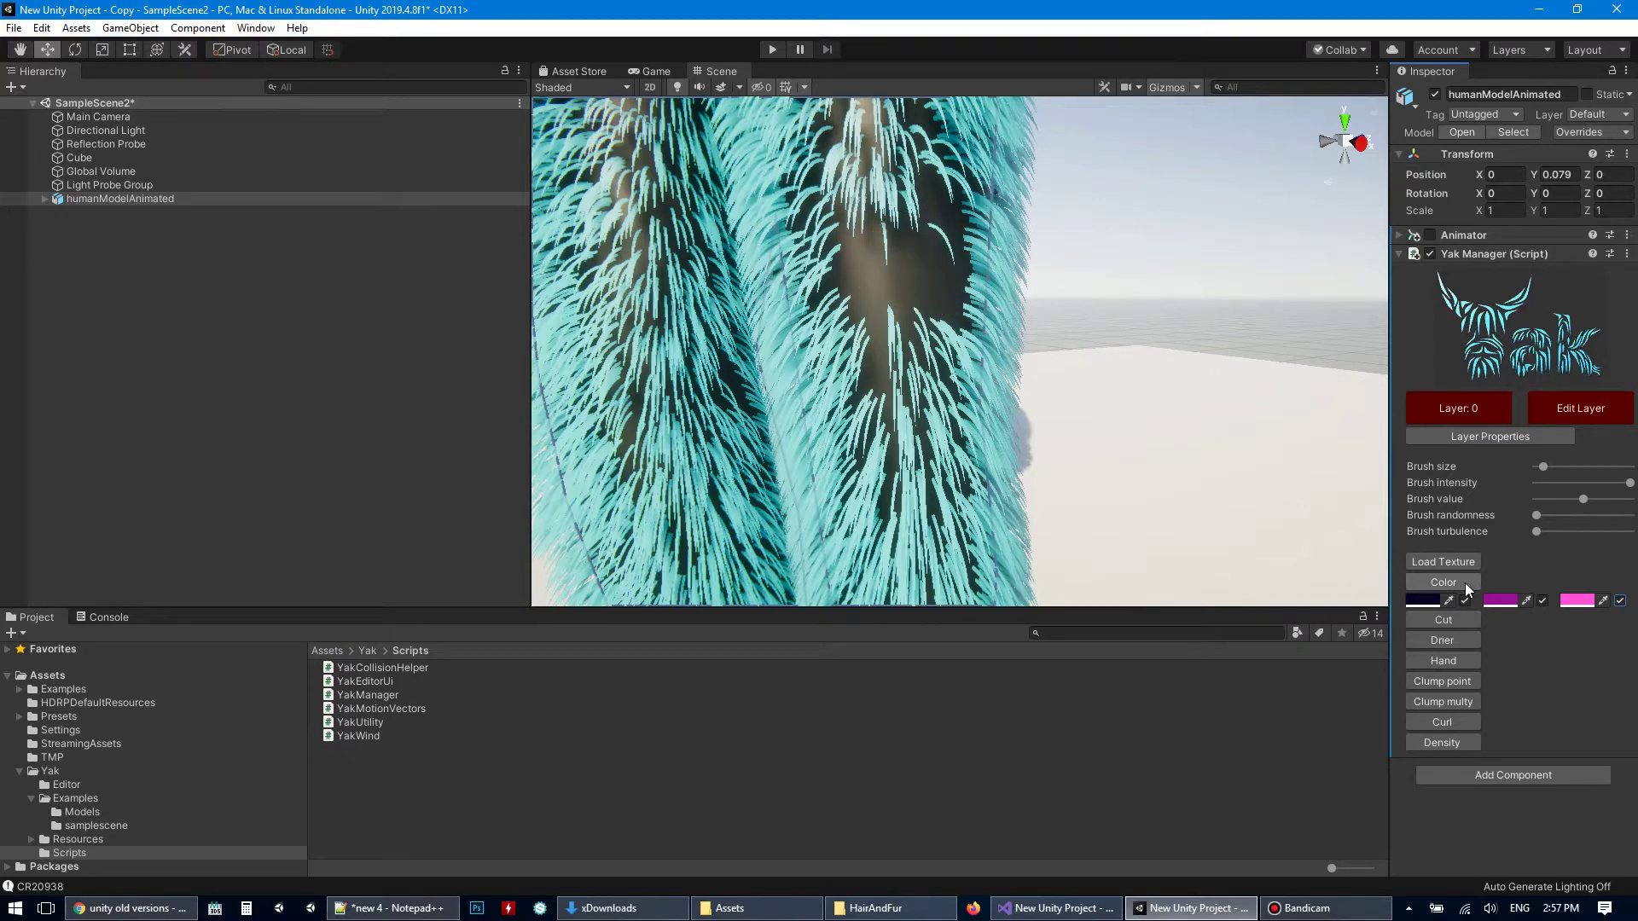
- Finish editing Layer 0, reopen it for editing and activate the Density brush again
{"action": "left_click", "coordinate": [1583, 406]}
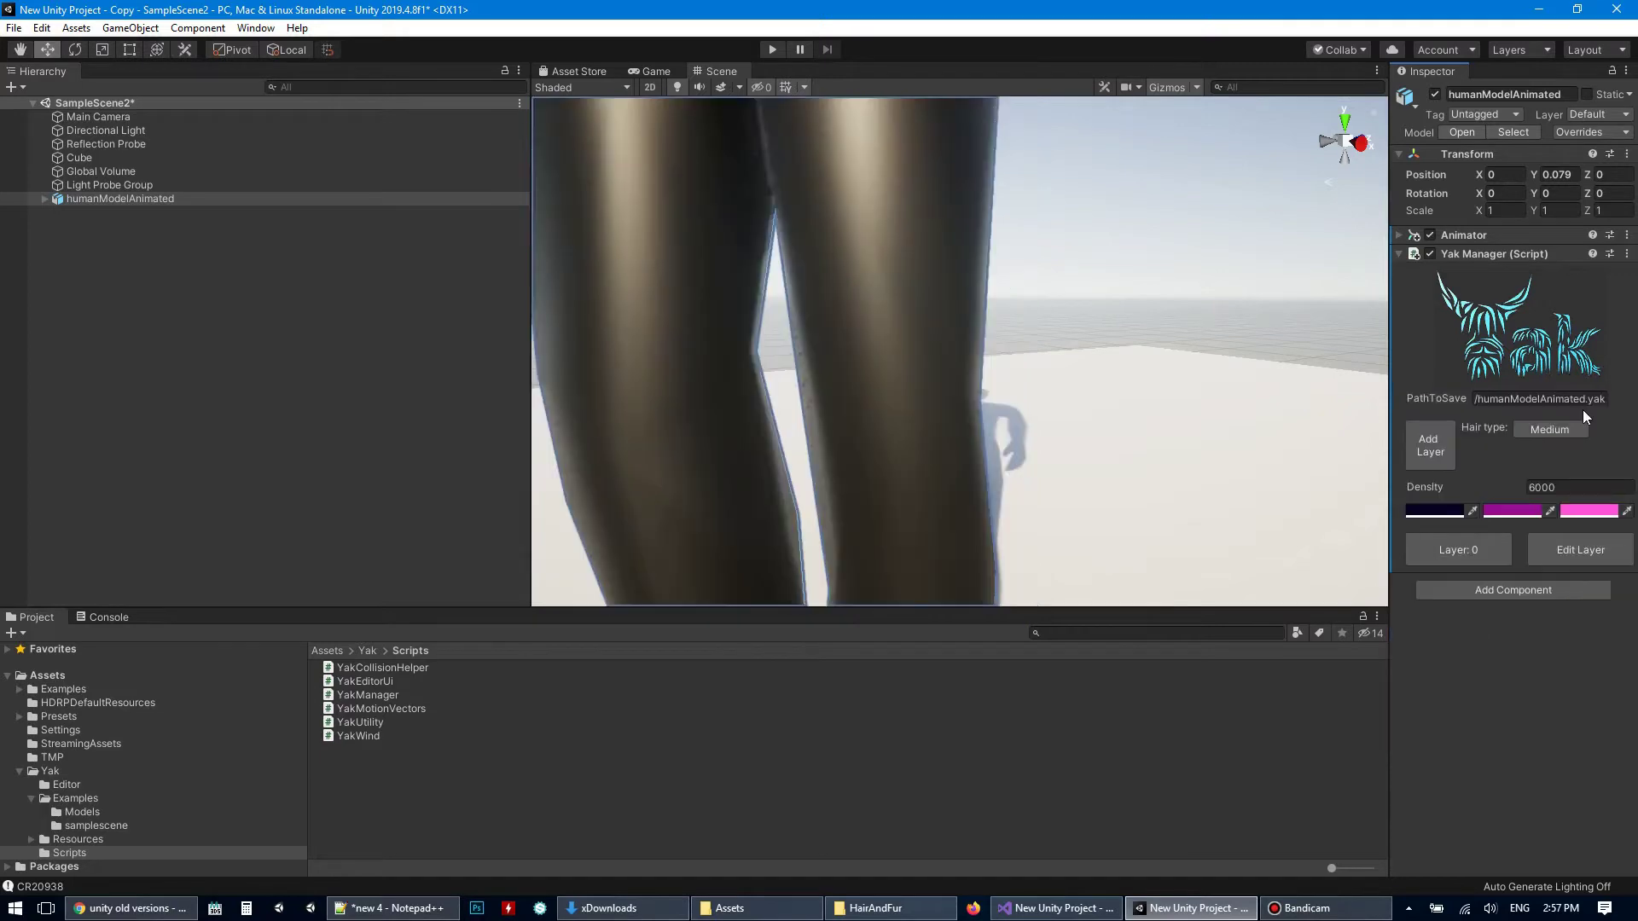
{"action": "left_click", "coordinate": [1575, 551]}
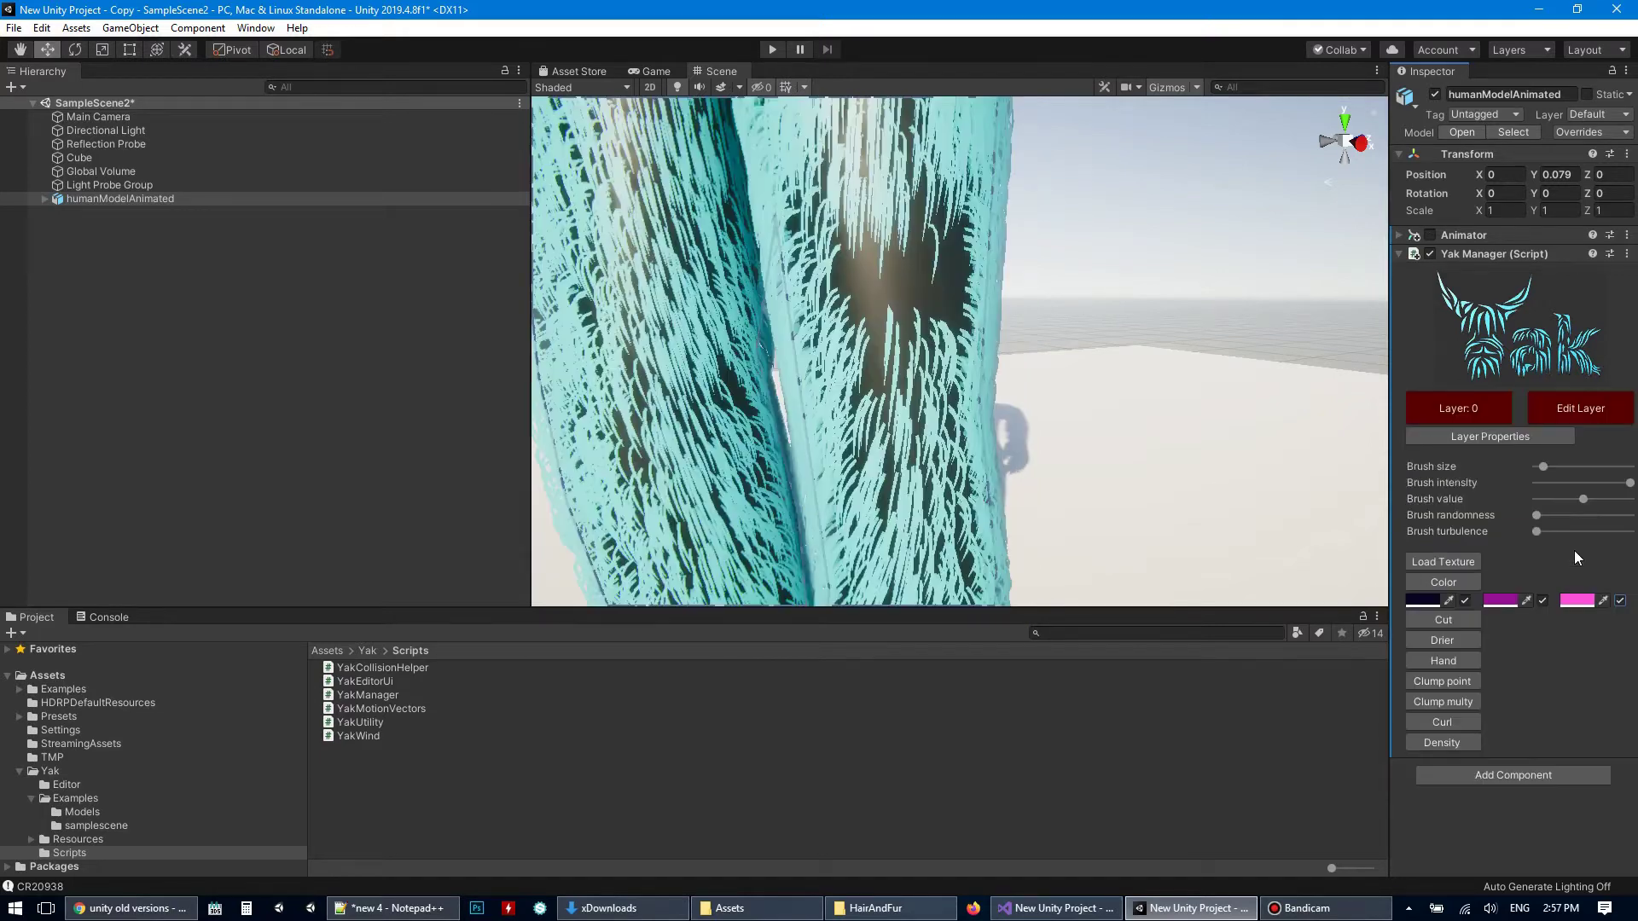
{"action": "left_click", "coordinate": [1452, 743]}
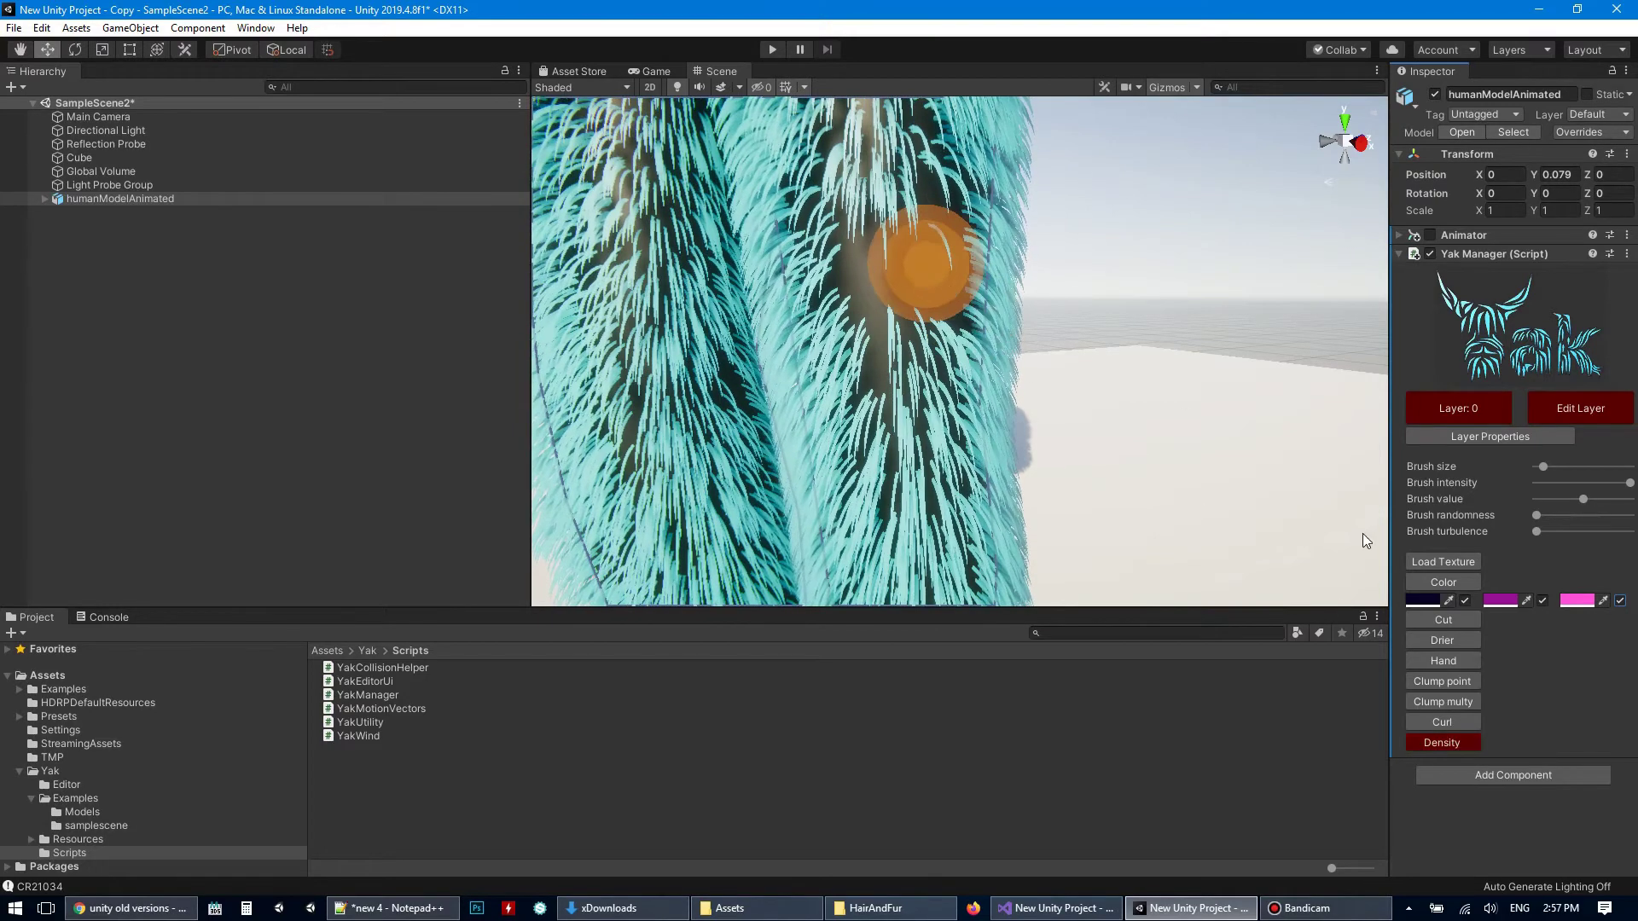
- Change the second brush colour to blue-violet, hex 581EDB
{"action": "left_click", "coordinate": [1499, 600]}
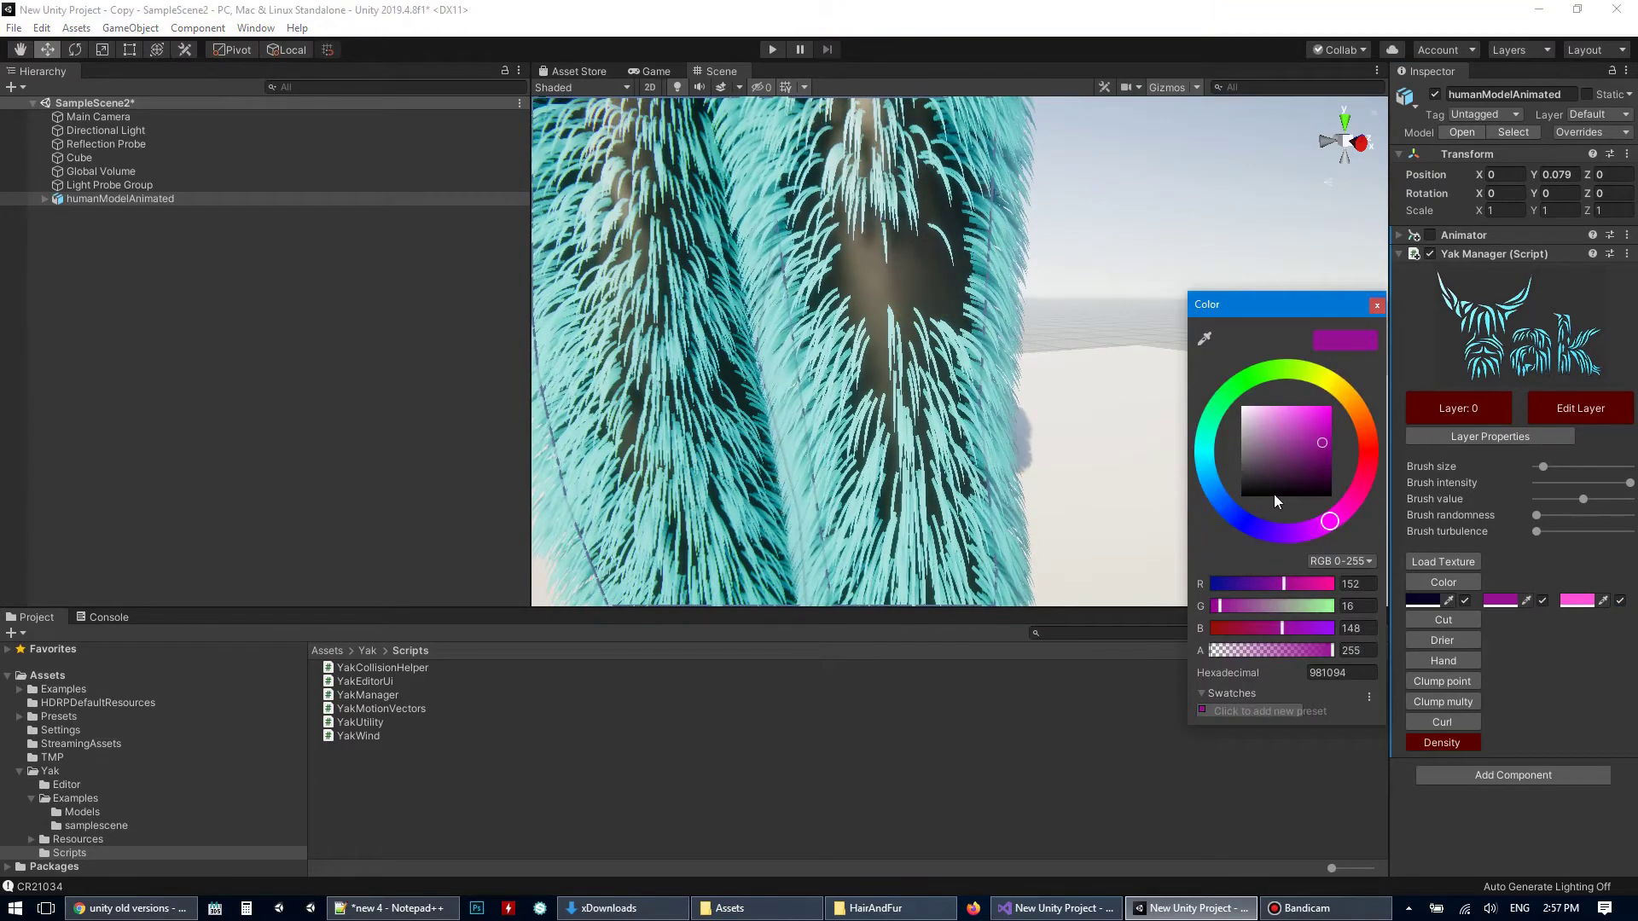
{"action": "left_click", "coordinate": [1270, 530]}
{"action": "left_click", "coordinate": [1320, 419]}
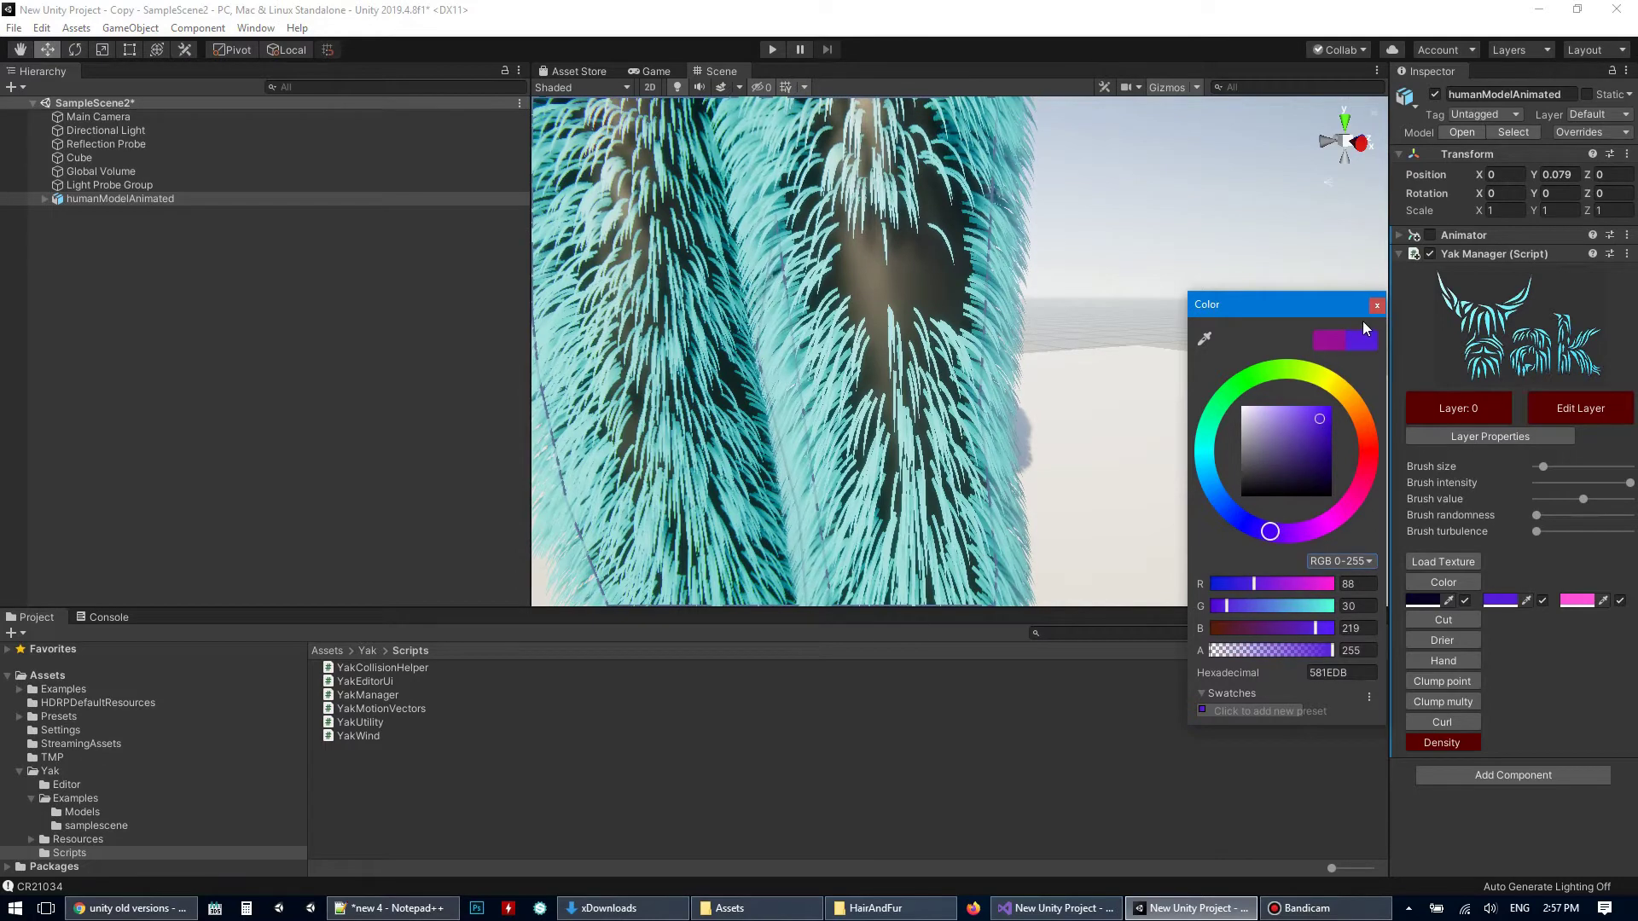
{"action": "left_click", "coordinate": [1377, 305]}
- Change the third brush colour to cyan, hex 52E3FF, and paint new hair over the bare patch on the leg
{"action": "left_click", "coordinate": [1577, 599]}
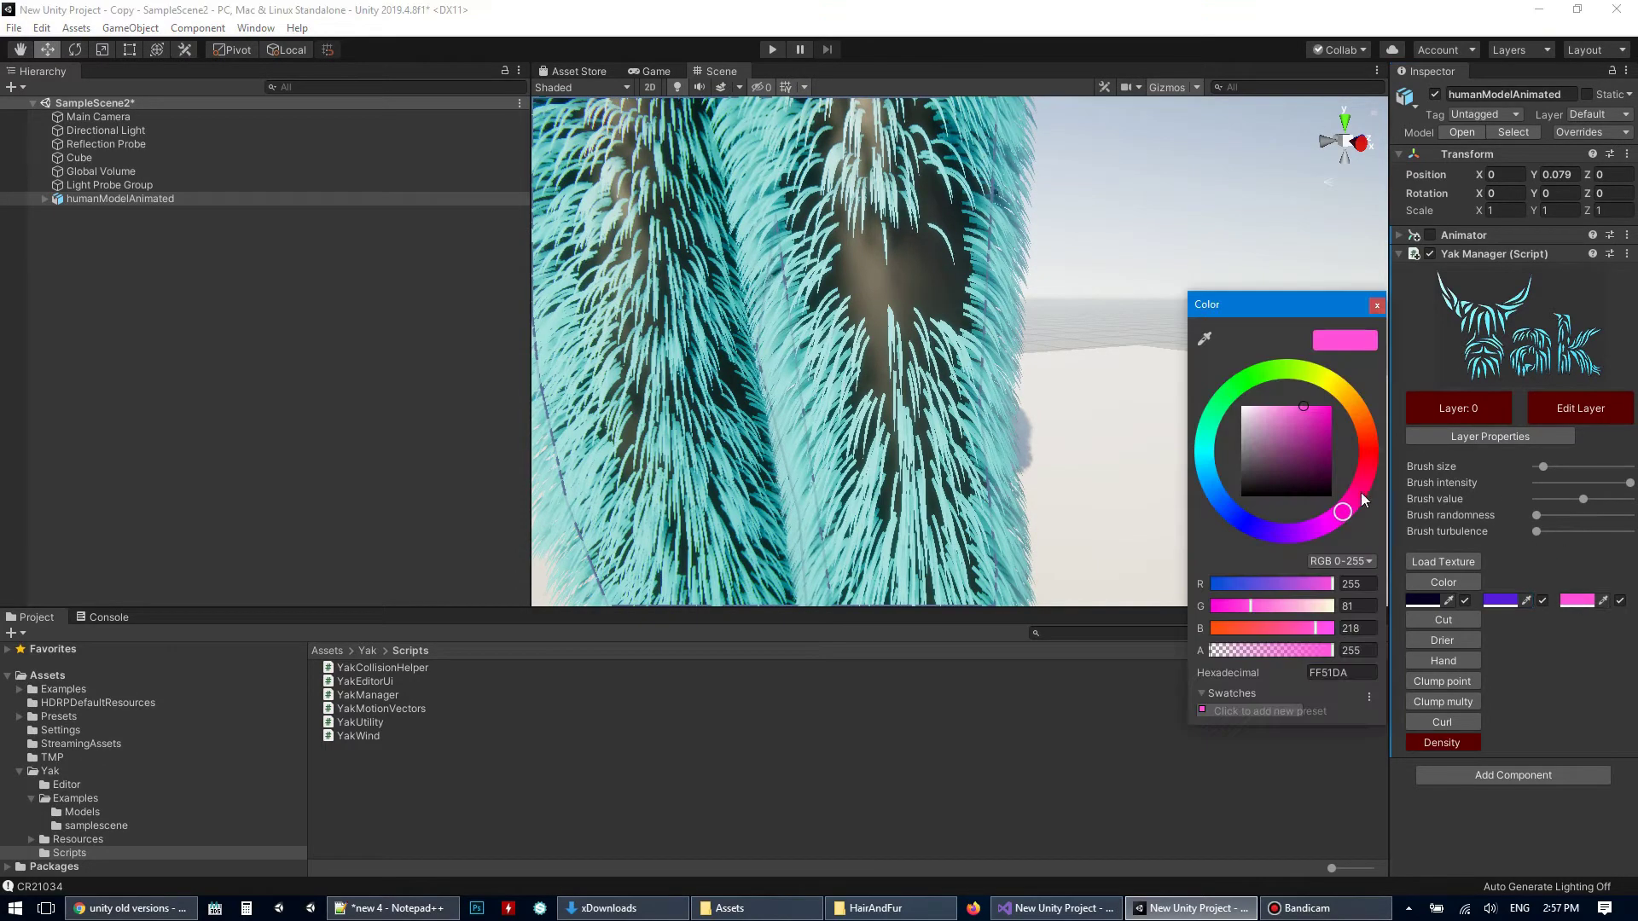
{"action": "left_click", "coordinate": [1211, 471]}
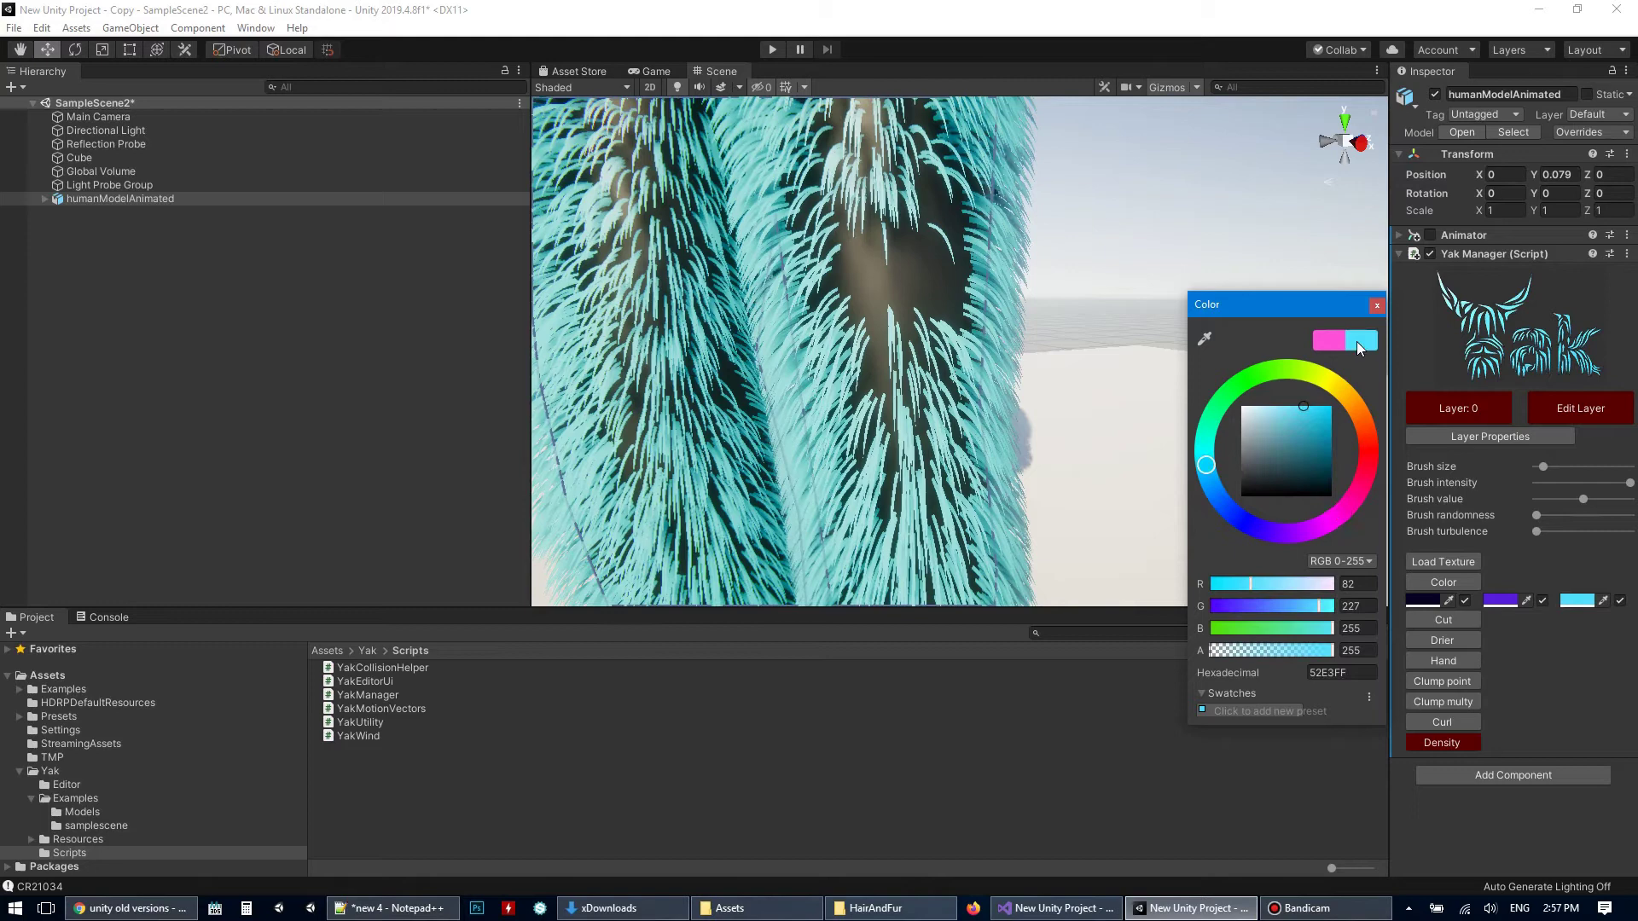
{"action": "left_click", "coordinate": [1376, 305]}
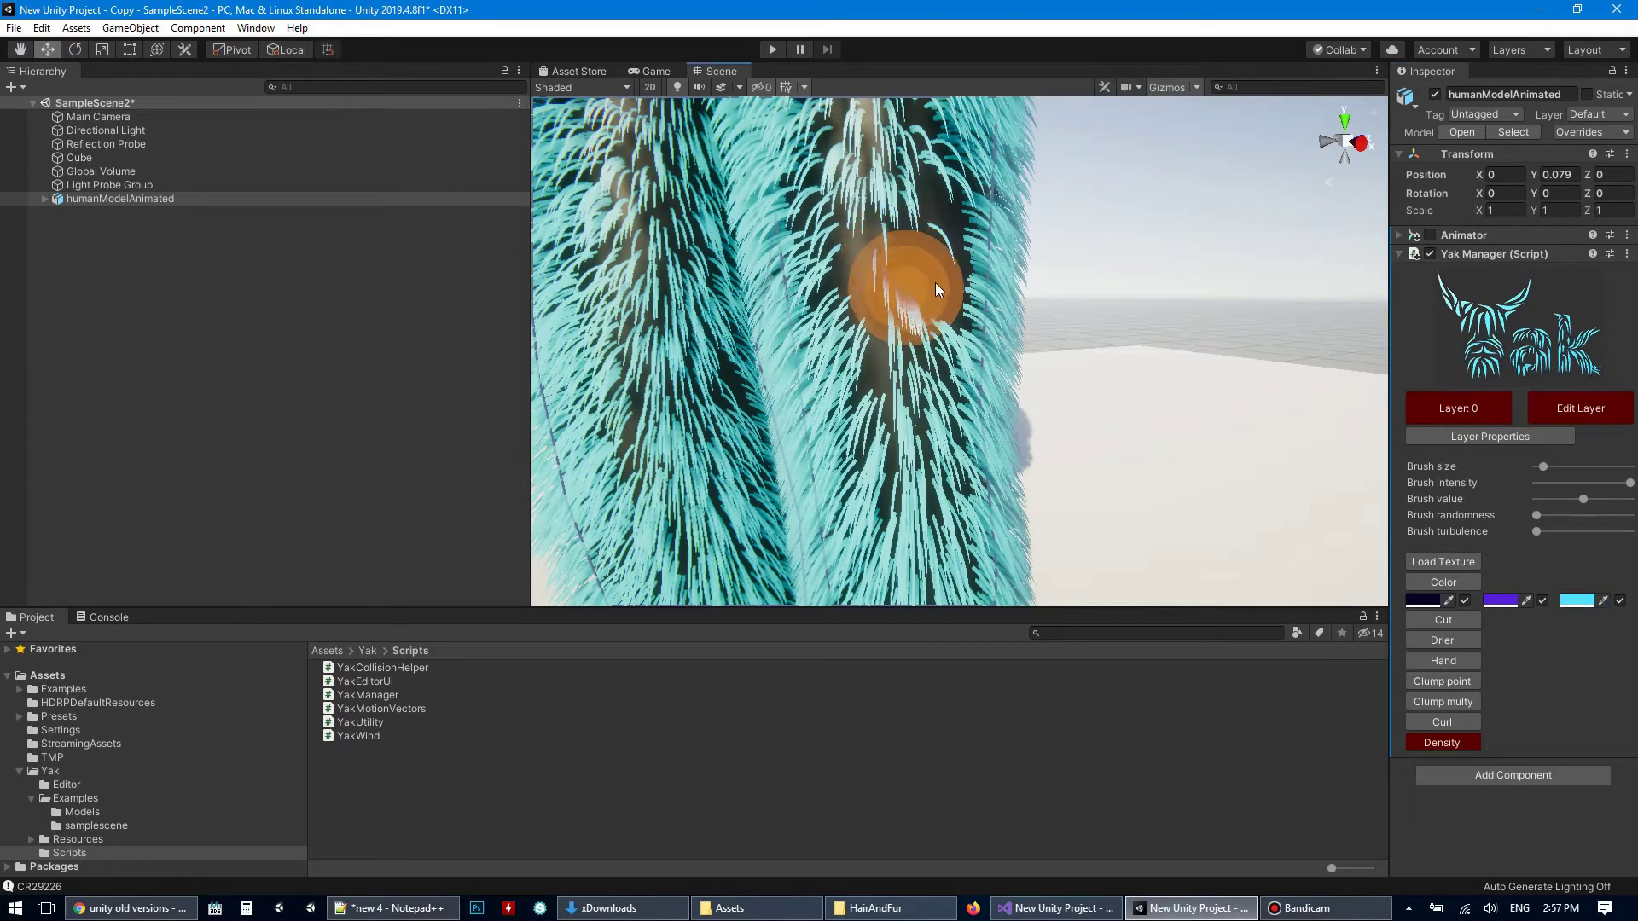
{"action": "mouse_move", "coordinate": [935, 283]}
{"action": "left_mouse_down"}
{"action": "mouse_move", "coordinate": [913, 237]}
{"action": "mouse_move", "coordinate": [938, 222]}
{"action": "left_mouse_up"}
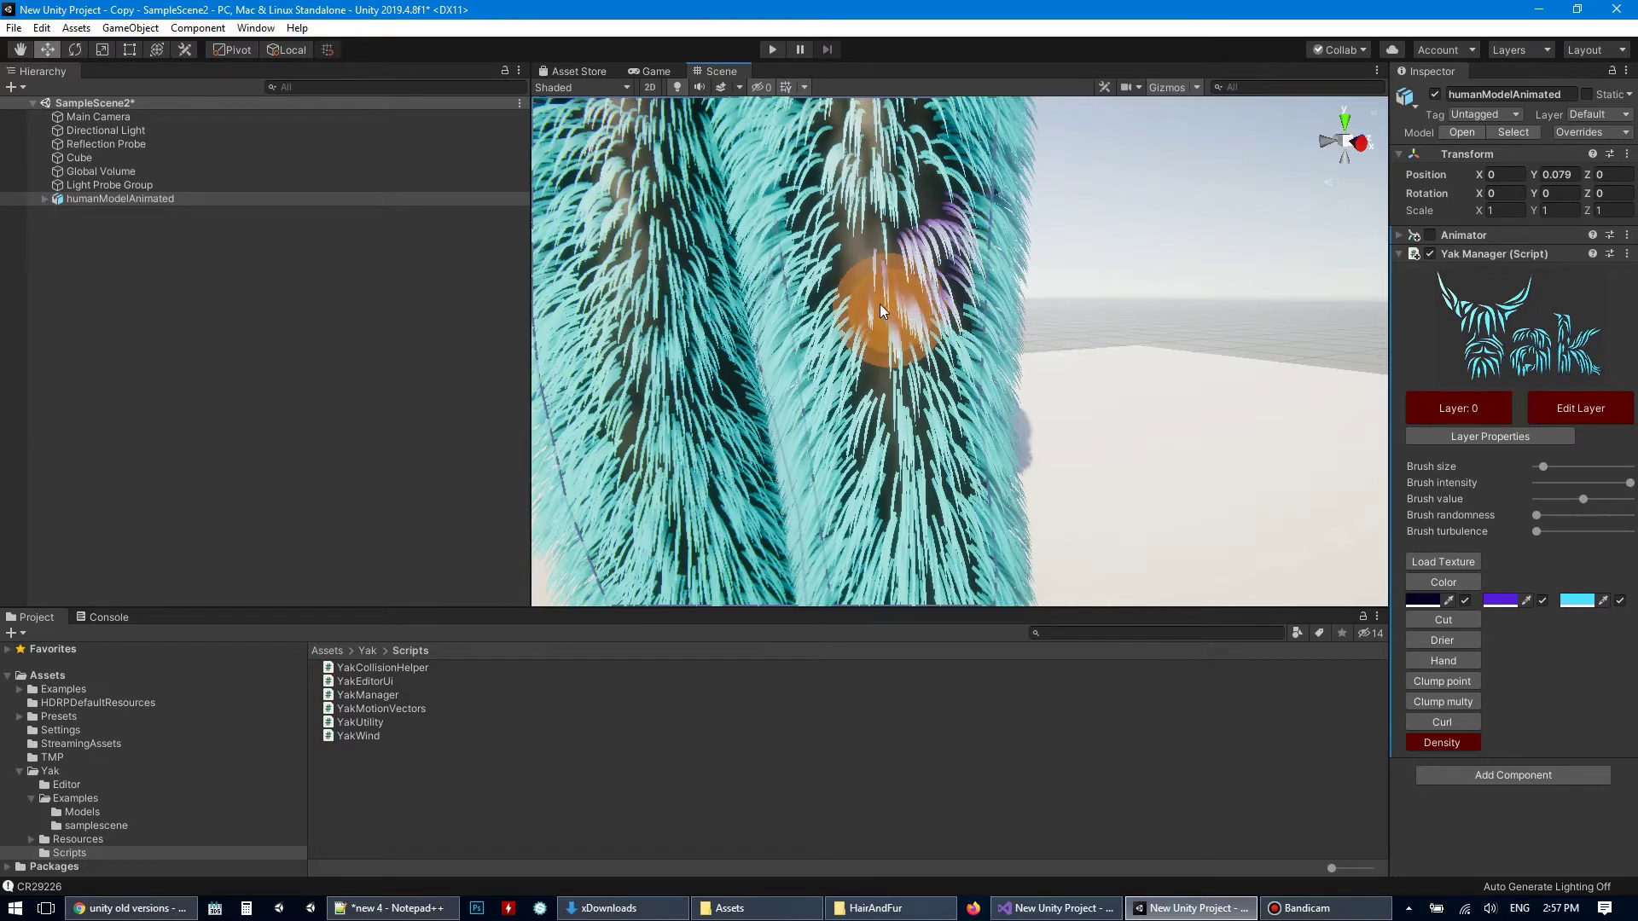
- Paint more hair down the patch on the leg with the Density brush and finish editing Layer 0
{"action": "mouse_move", "coordinate": [881, 309]}
{"action": "left_mouse_down"}
{"action": "mouse_move", "coordinate": [853, 226]}
{"action": "mouse_move", "coordinate": [885, 375]}
{"action": "mouse_move", "coordinate": [912, 198]}
{"action": "mouse_move", "coordinate": [929, 217]}
{"action": "mouse_move", "coordinate": [911, 380]}
{"action": "left_mouse_up"}
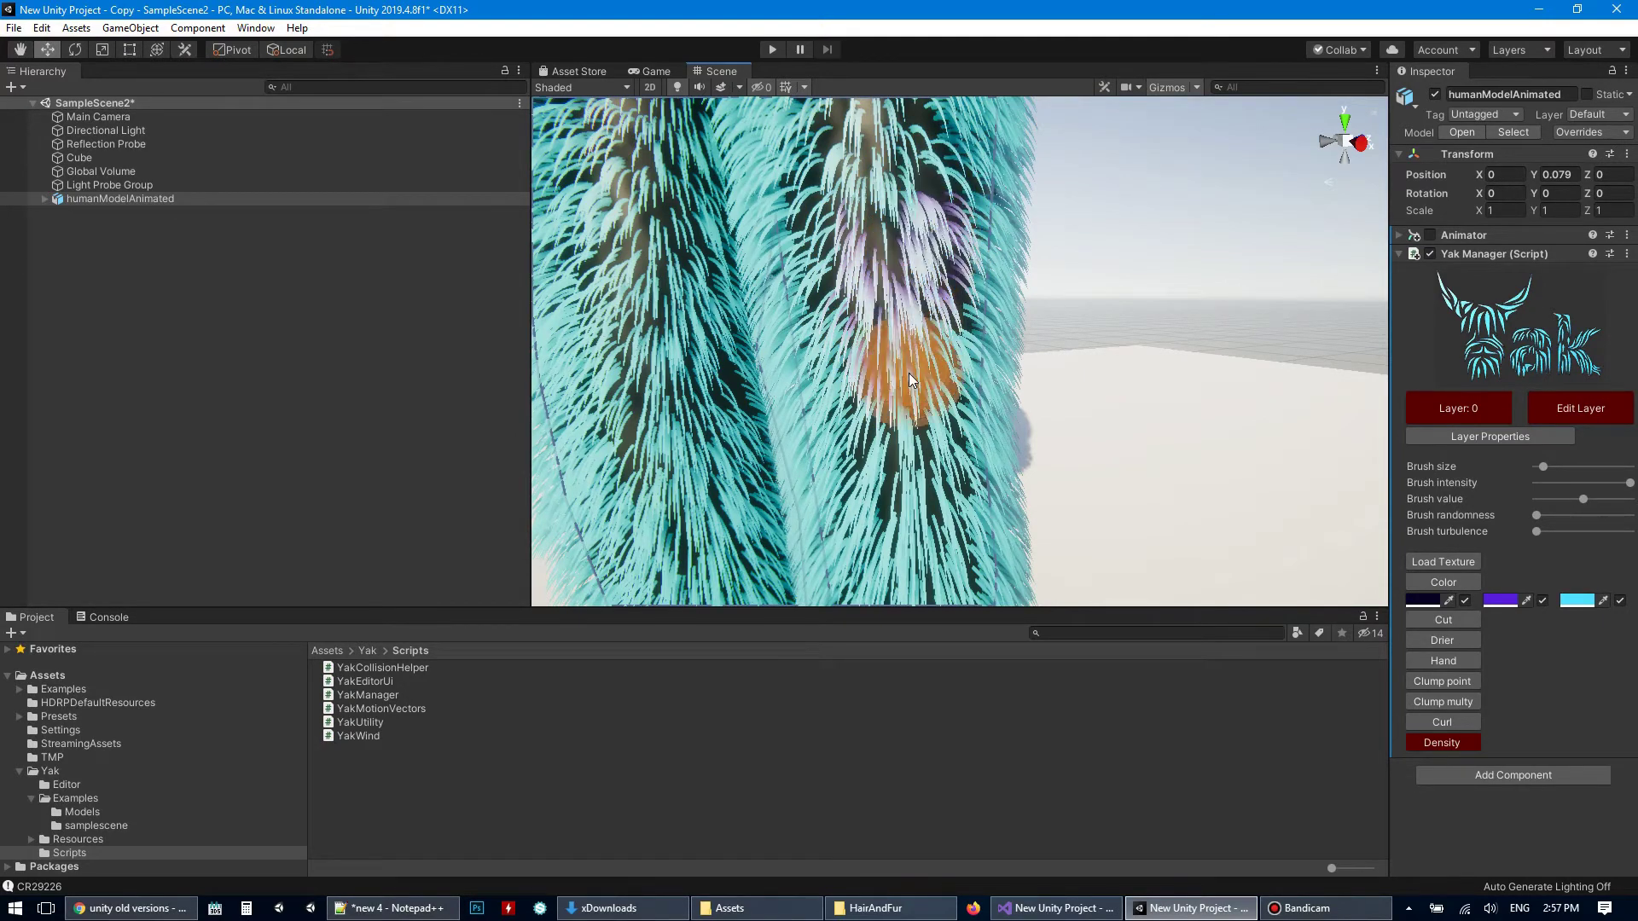
{"action": "left_click", "coordinate": [1456, 744]}
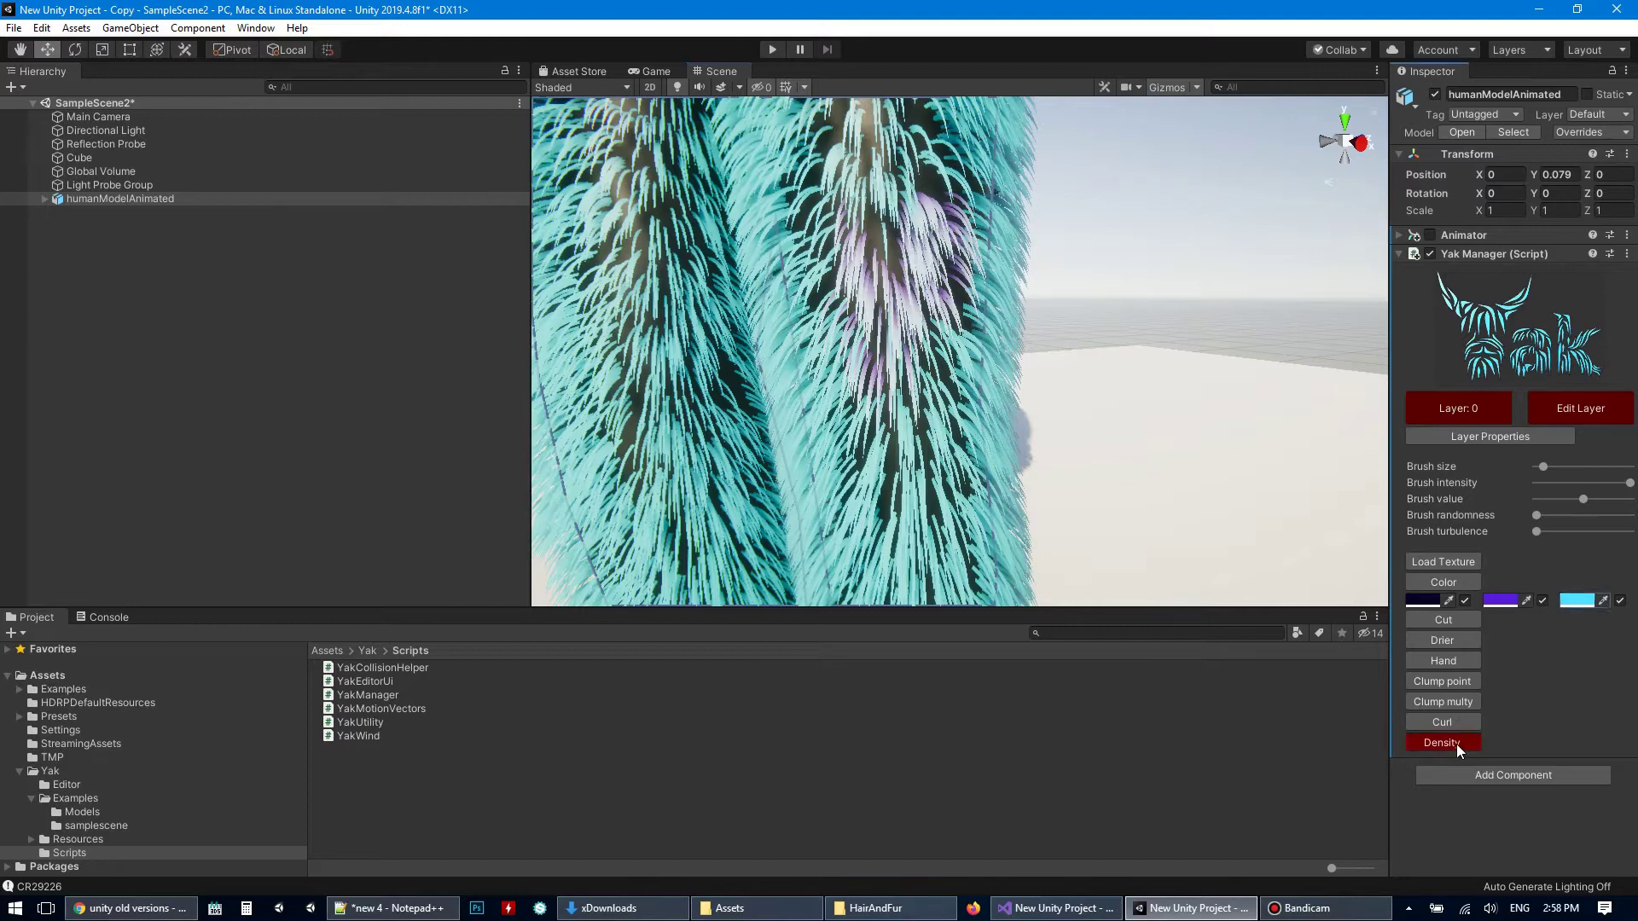
{"action": "left_click", "coordinate": [1587, 406]}
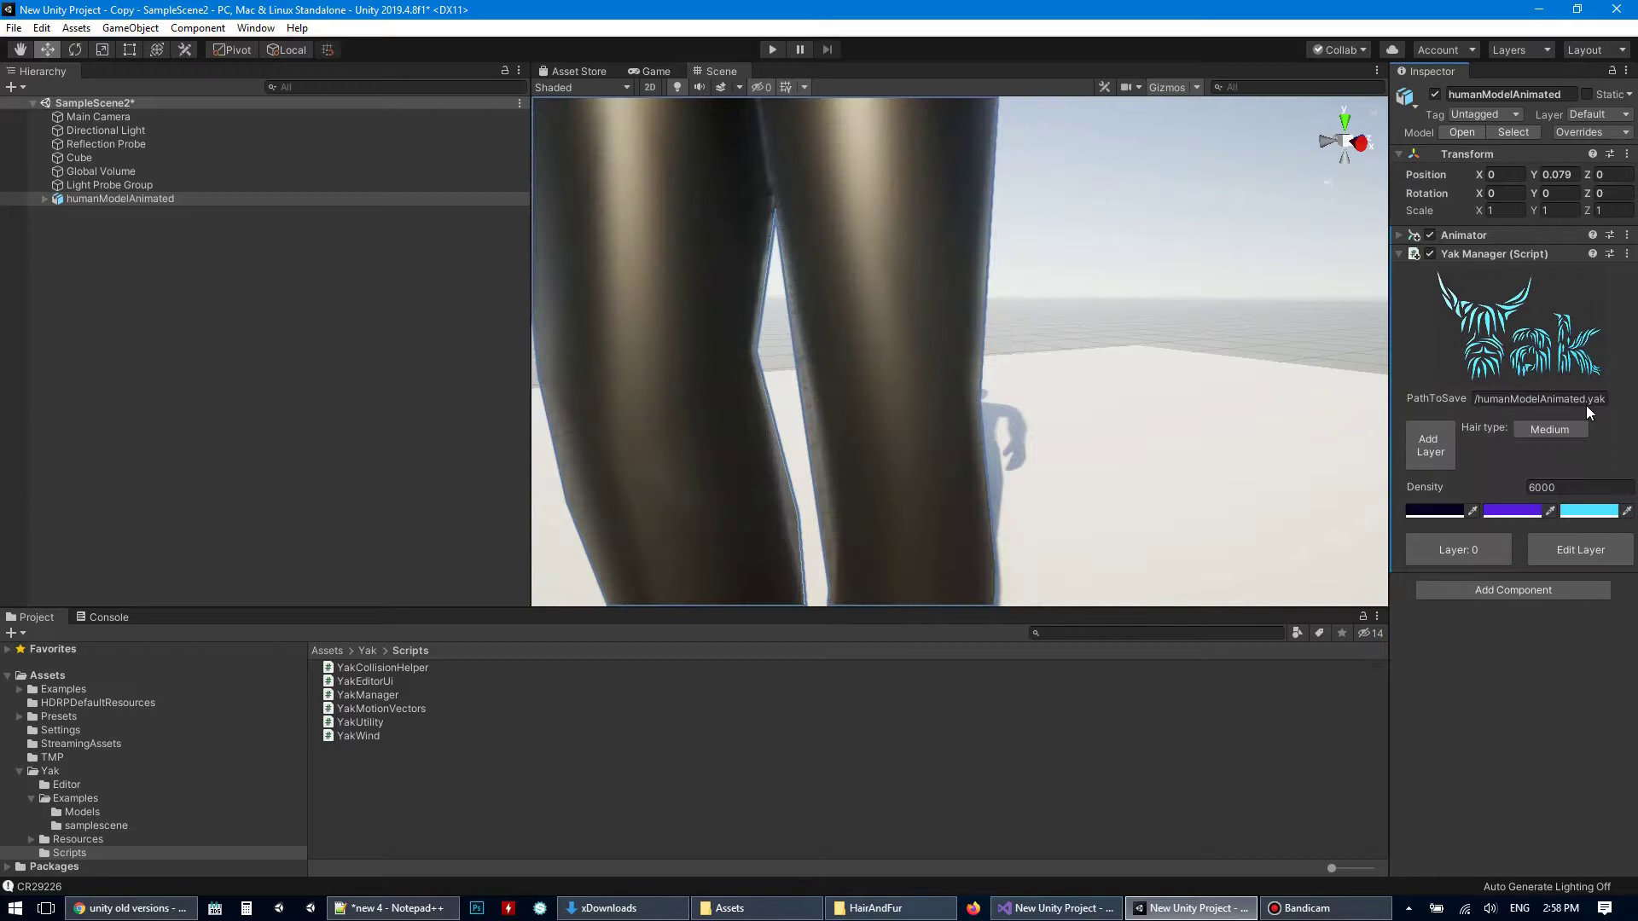
- Set the hair type for a new layer on the human model to Long
{"action": "scroll", "coordinate": [870, 442], "scroll_direction": "down", "scroll_amount": 10}
{"action": "middle_click_drag", "start_coordinate": [852, 394], "coordinate": [893, 524]}
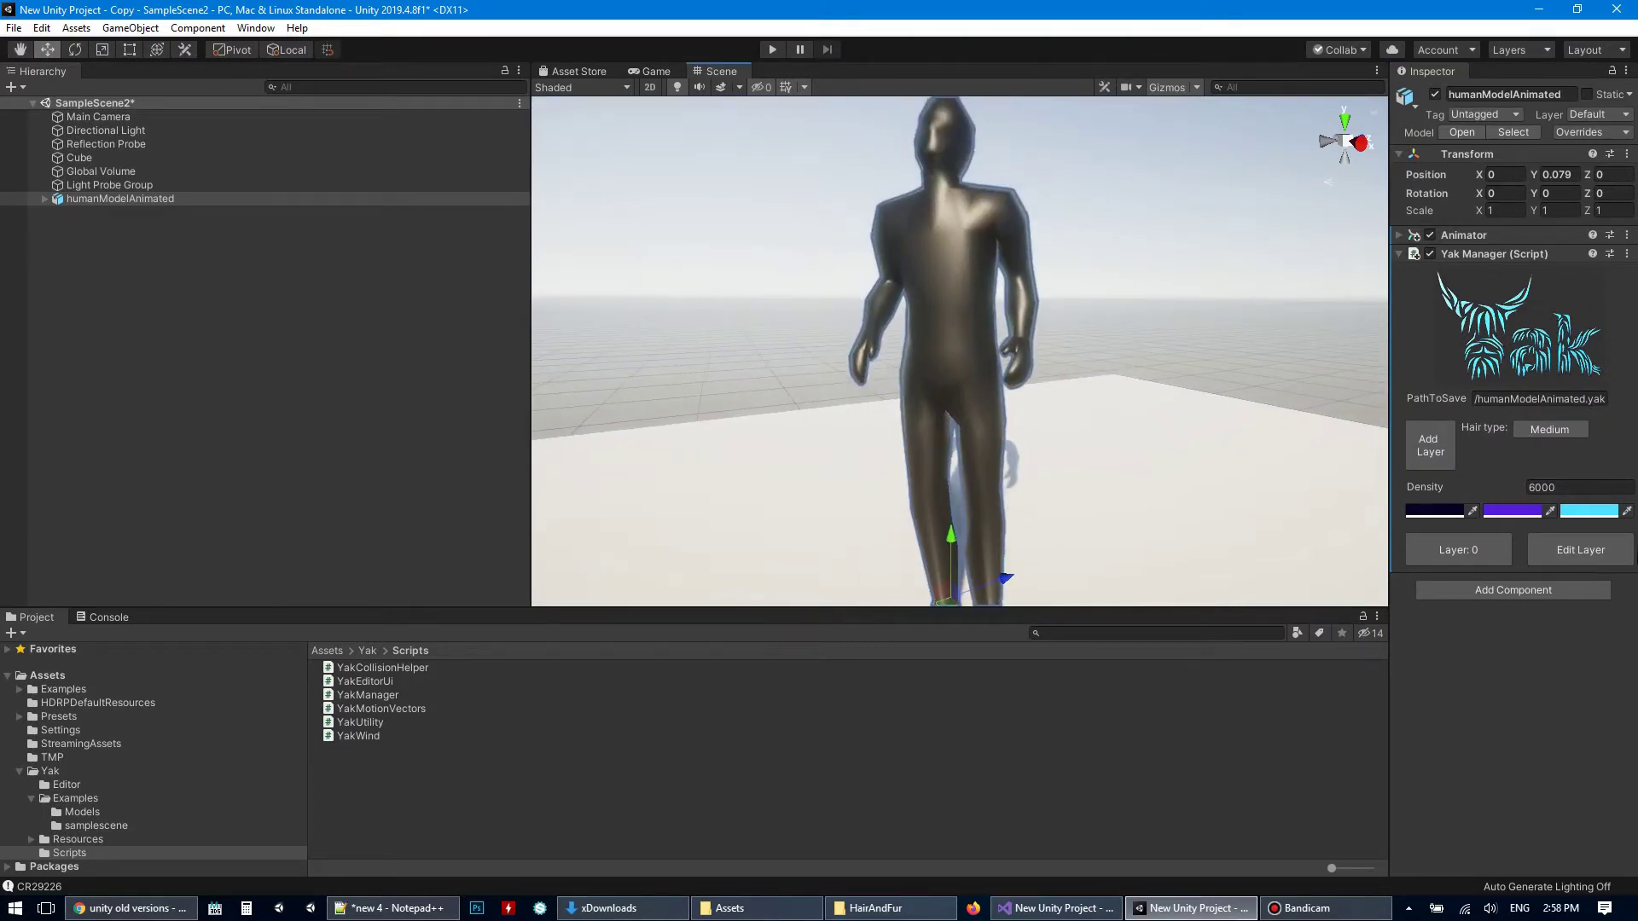
{"action": "left_click", "coordinate": [1570, 430]}
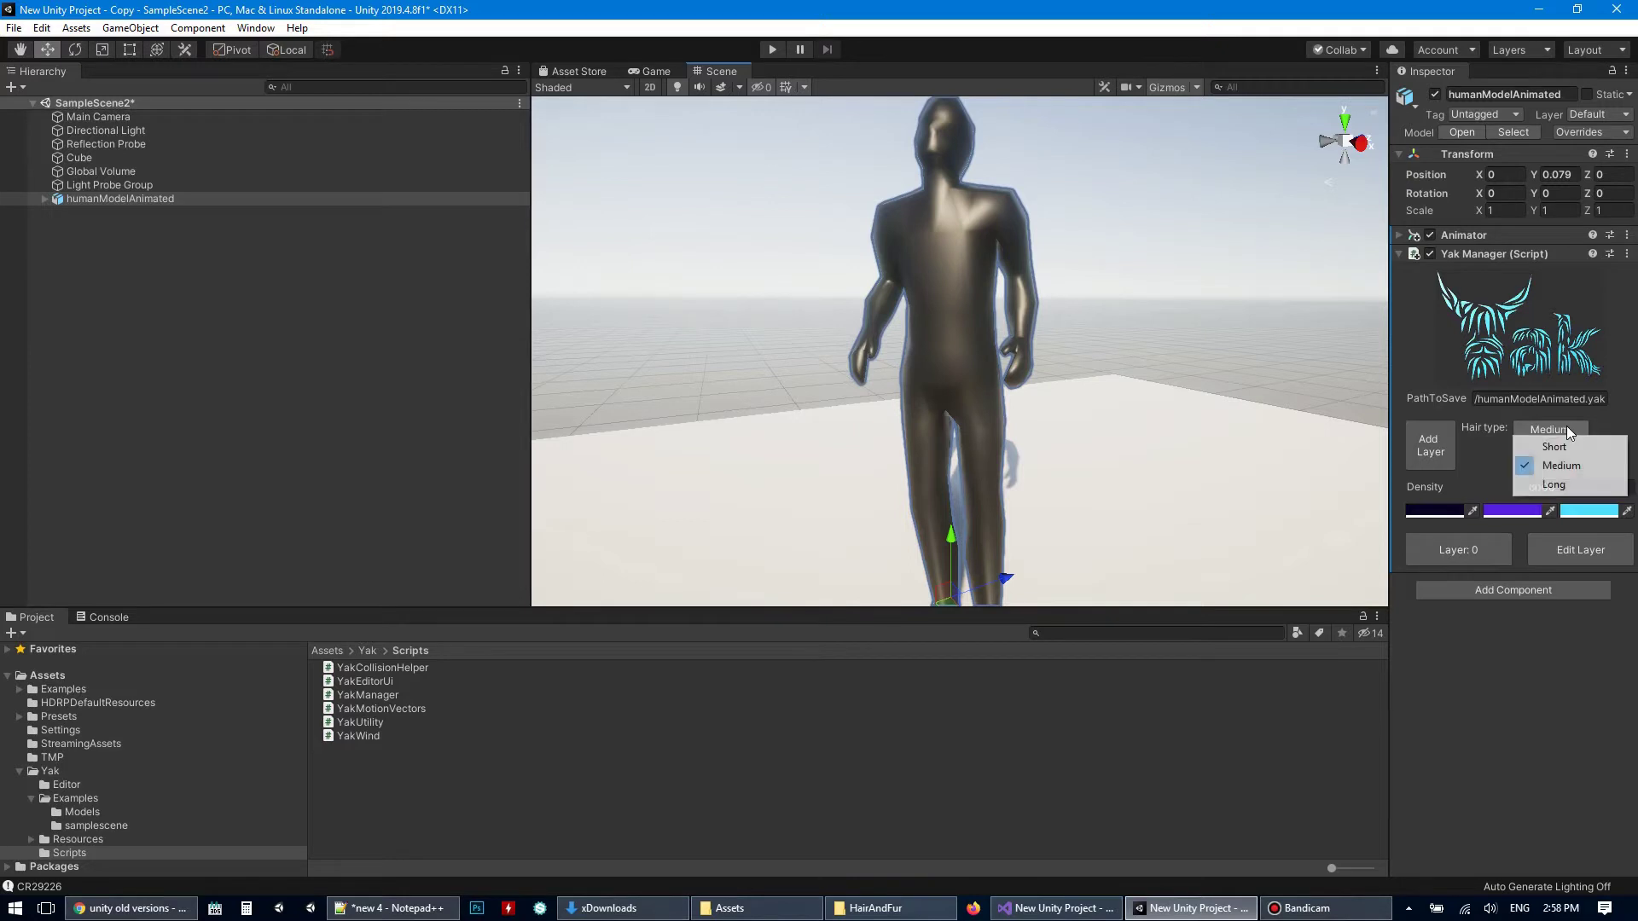
{"action": "left_click", "coordinate": [1574, 488]}
- Change the second hair colour for the new layer to a bright purple
{"action": "left_click", "coordinate": [1512, 510]}
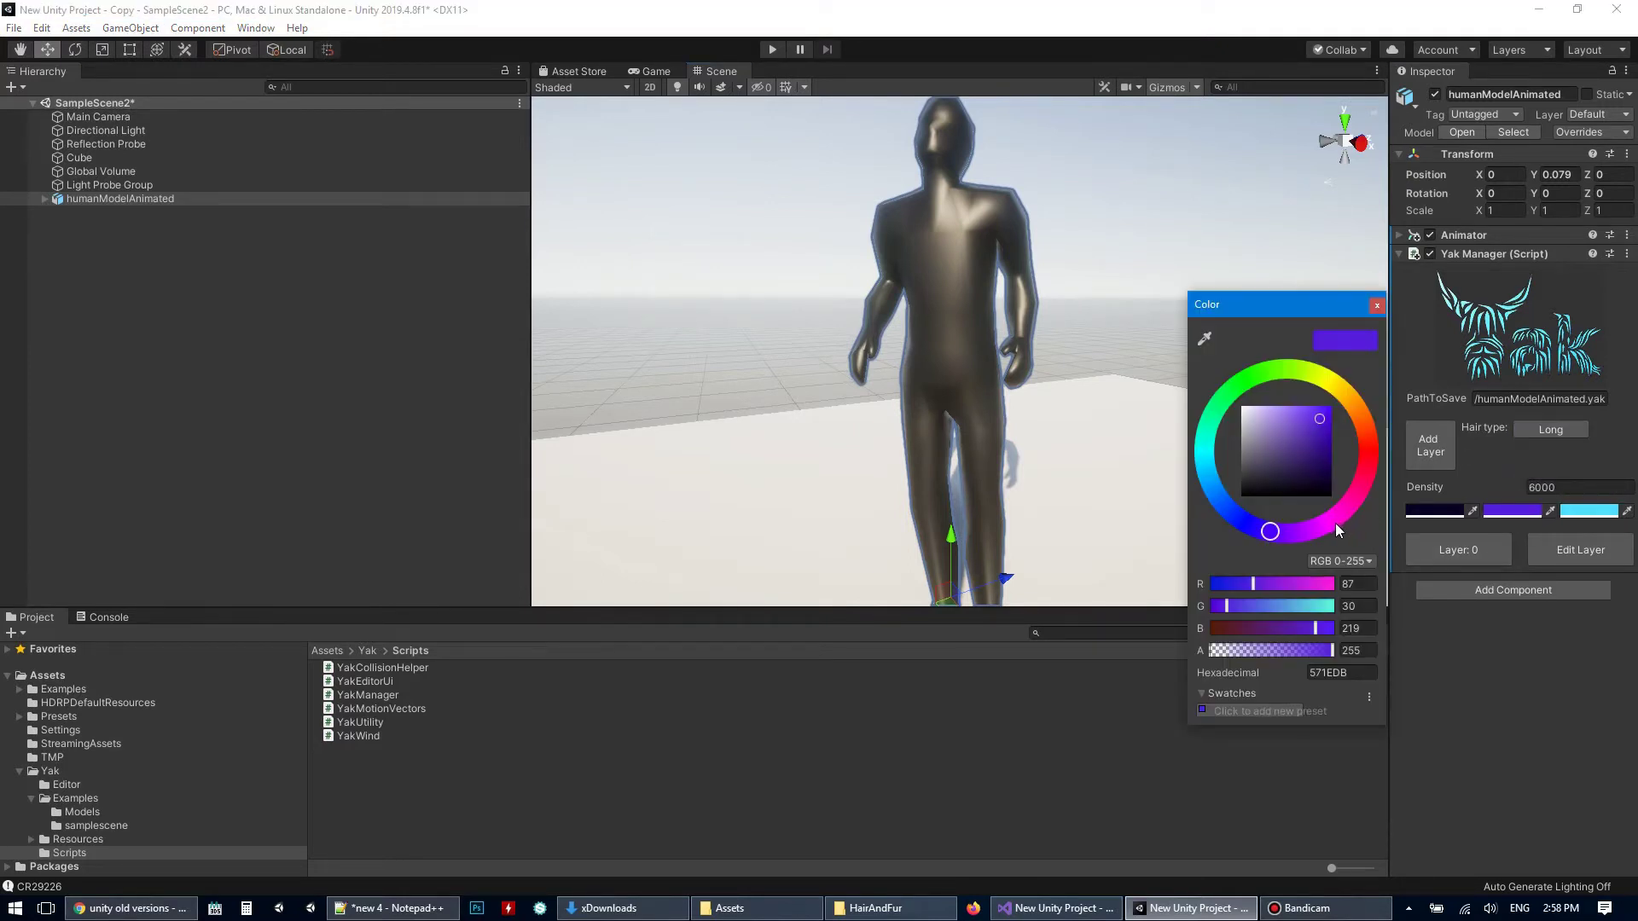
{"action": "left_click", "coordinate": [1301, 531]}
{"action": "left_click_drag", "start_coordinate": [1316, 459], "coordinate": [1332, 430]}
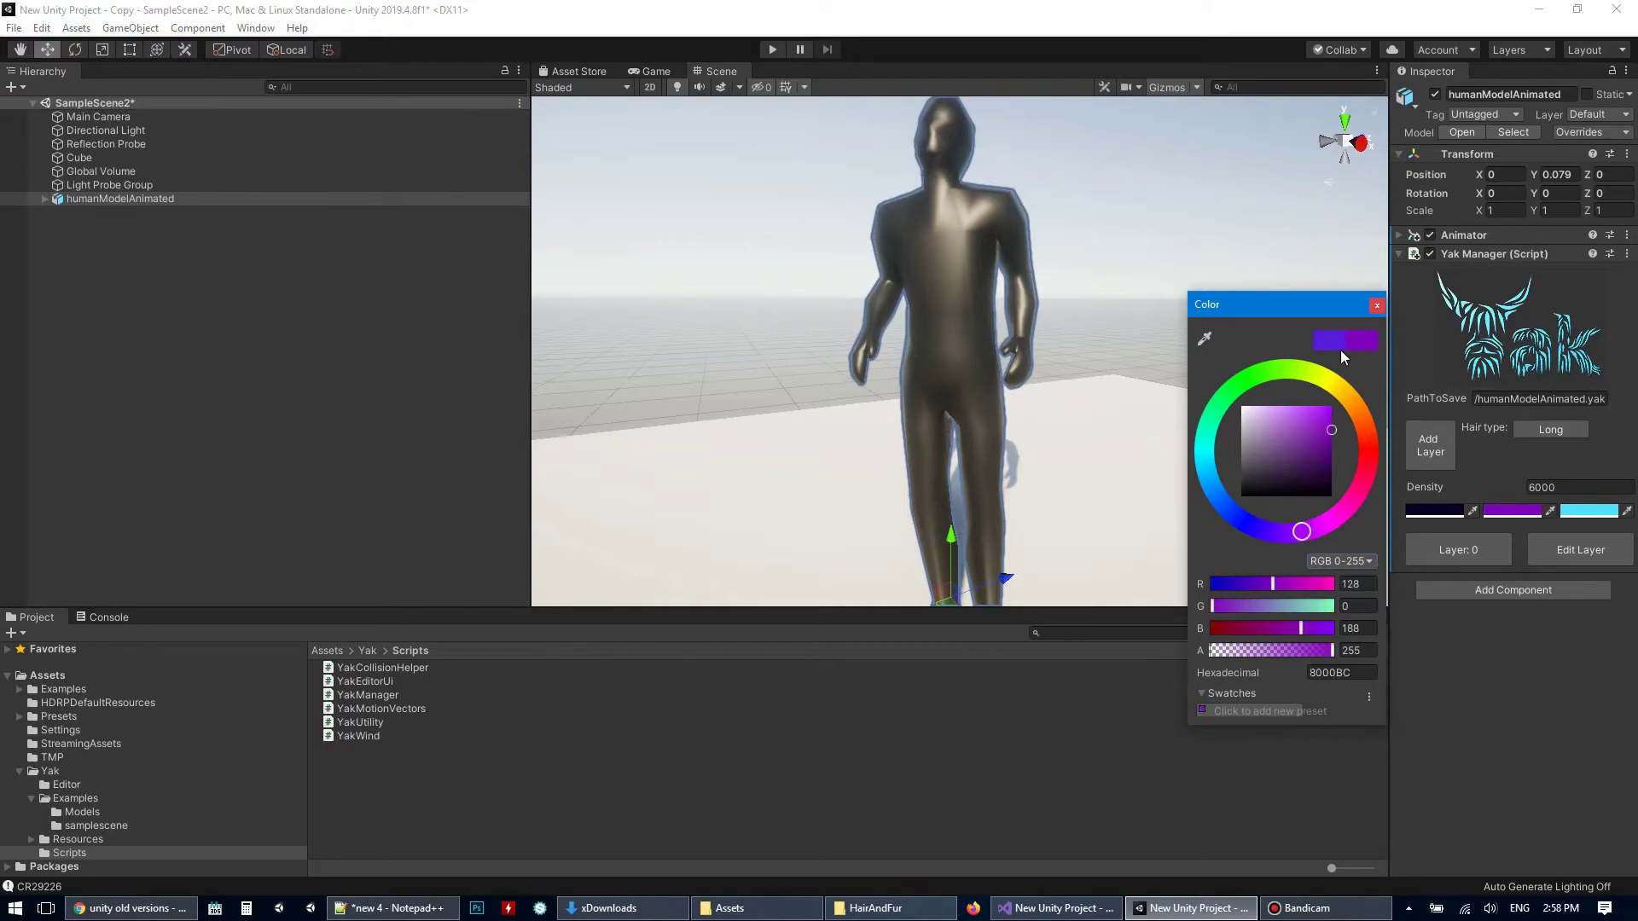
{"action": "left_click", "coordinate": [1331, 413]}
{"action": "left_click", "coordinate": [1377, 306]}
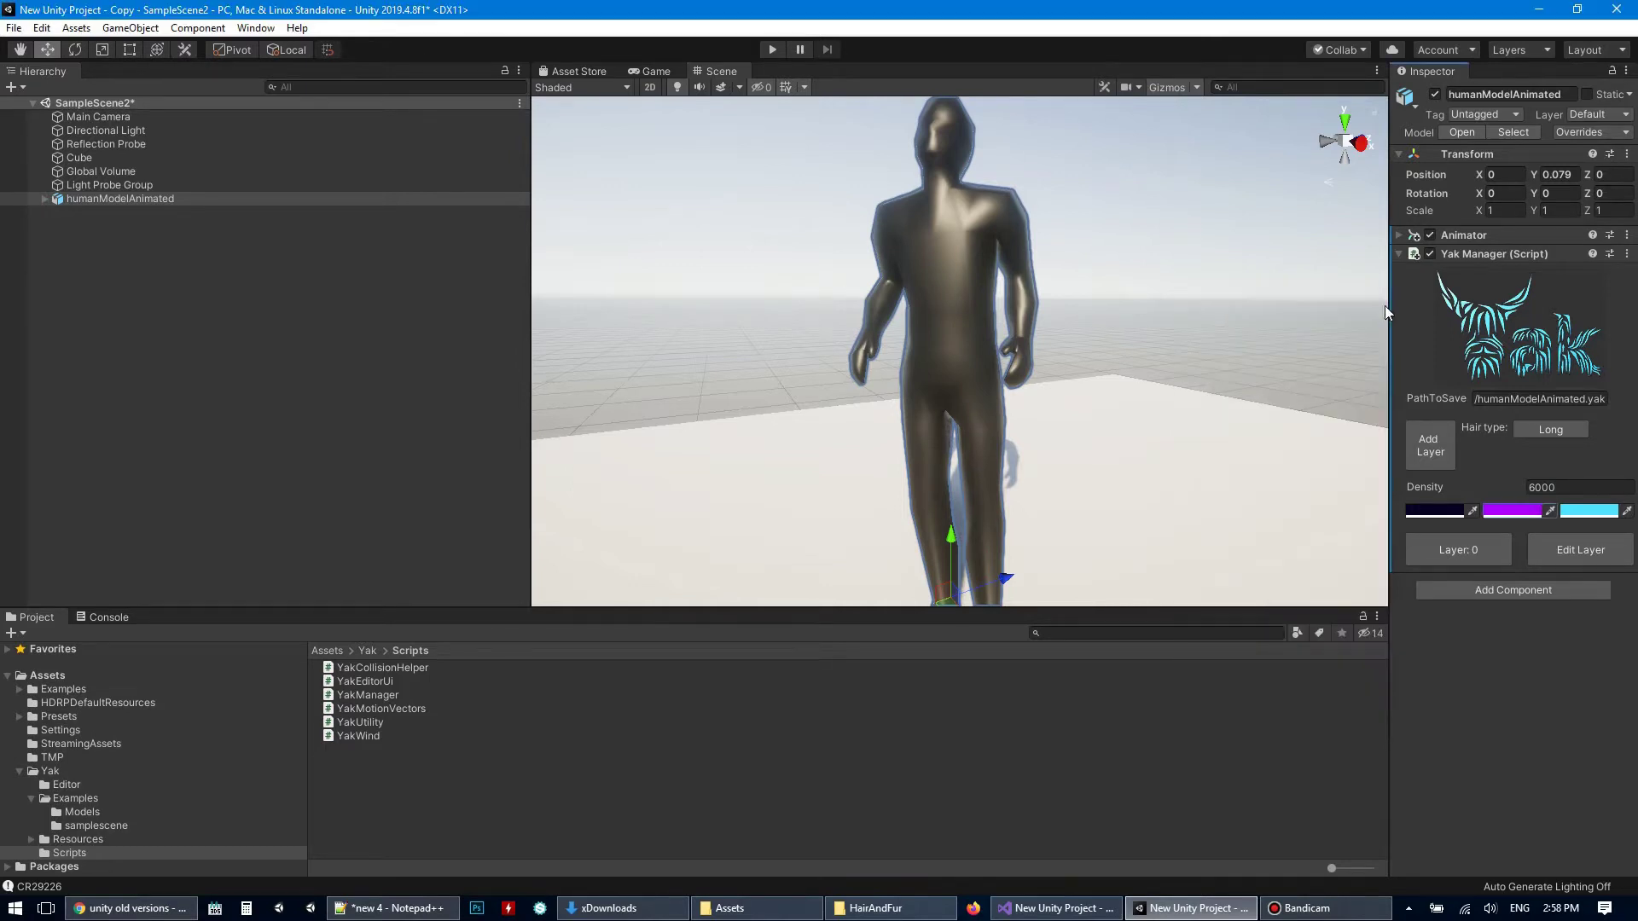
- Change the third hair colour for the new layer to a saturated hot pink
{"action": "left_click", "coordinate": [1589, 511]}
{"action": "left_click", "coordinate": [1353, 499]}
{"action": "left_click", "coordinate": [1308, 402]}
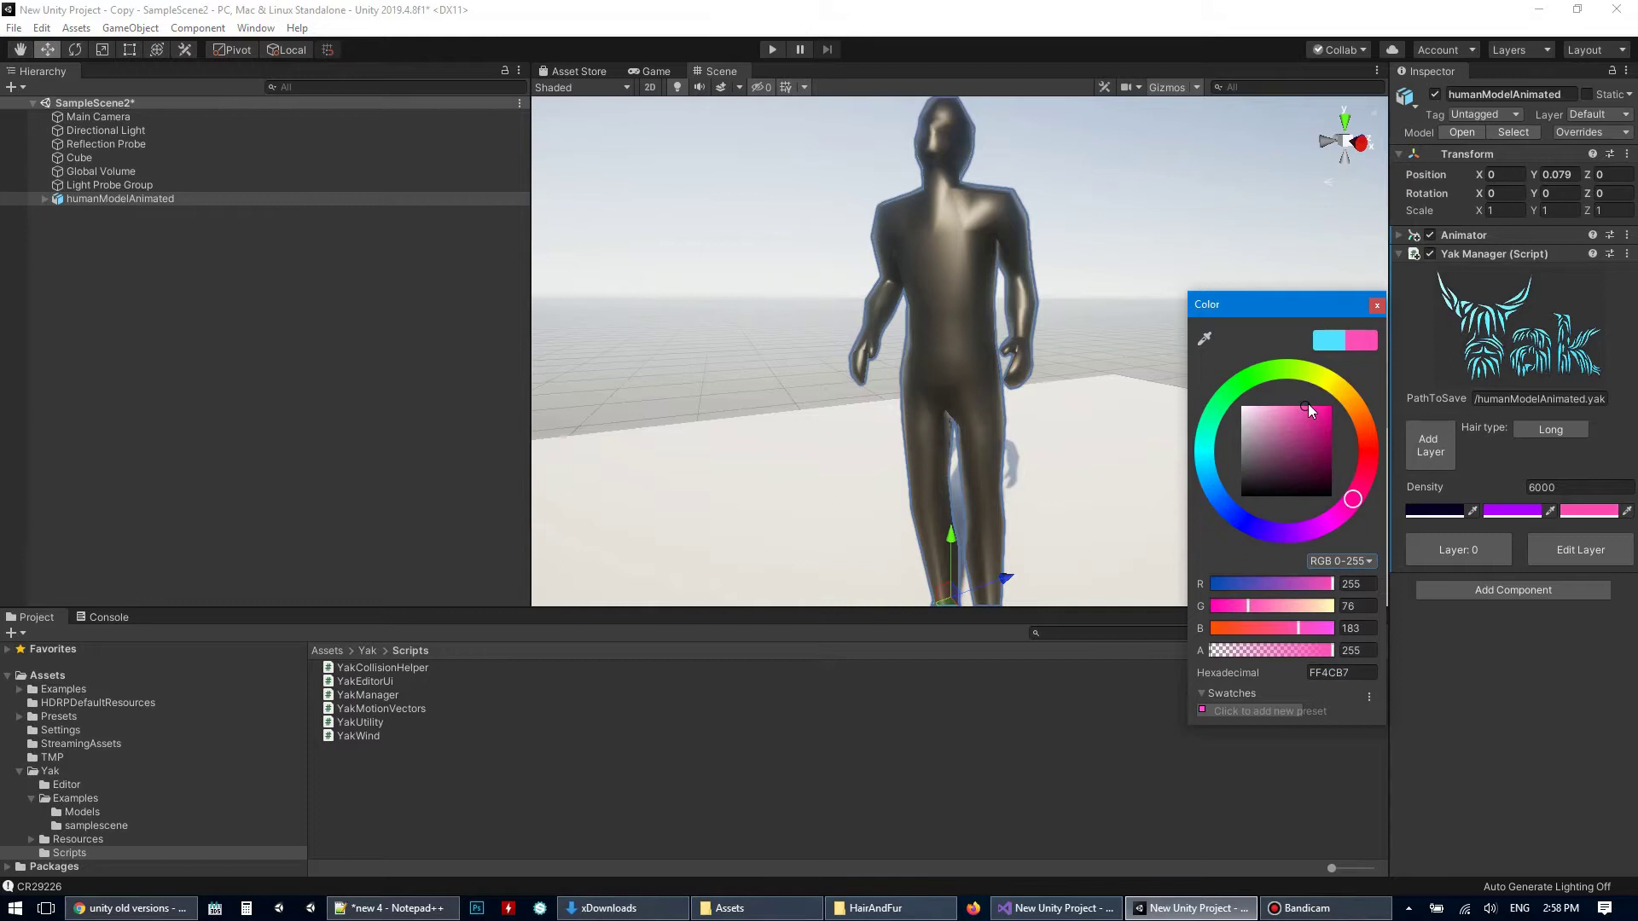
{"action": "left_click", "coordinate": [1377, 306]}
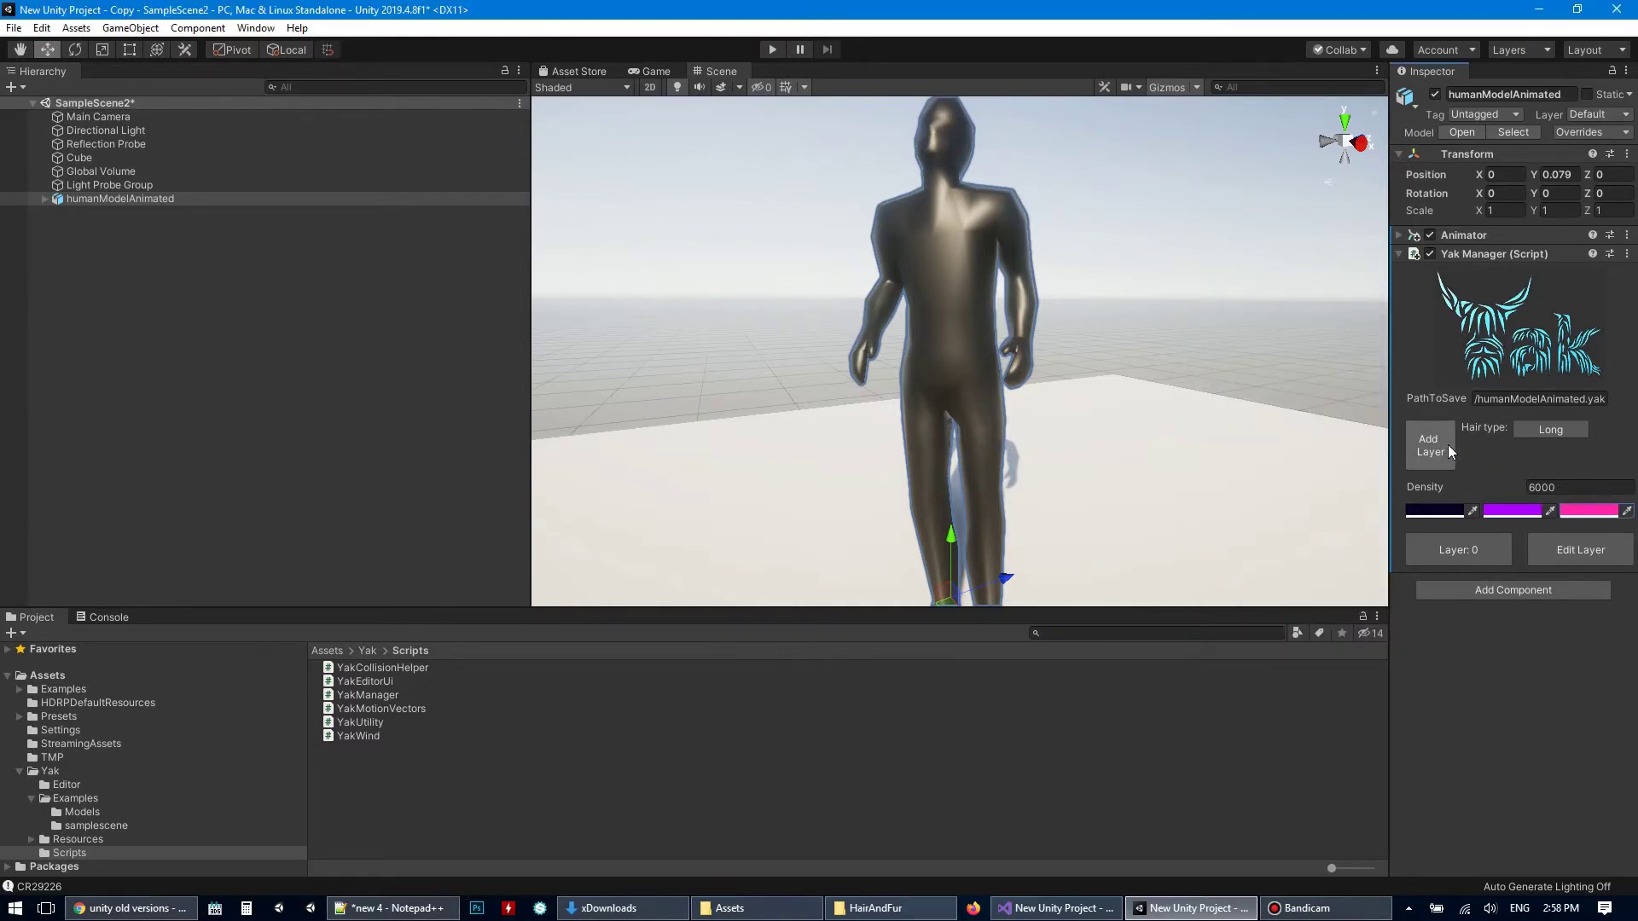
- Set the density to 12000 and add the new hair layer to the model
{"action": "left_click", "coordinate": [1544, 488]}
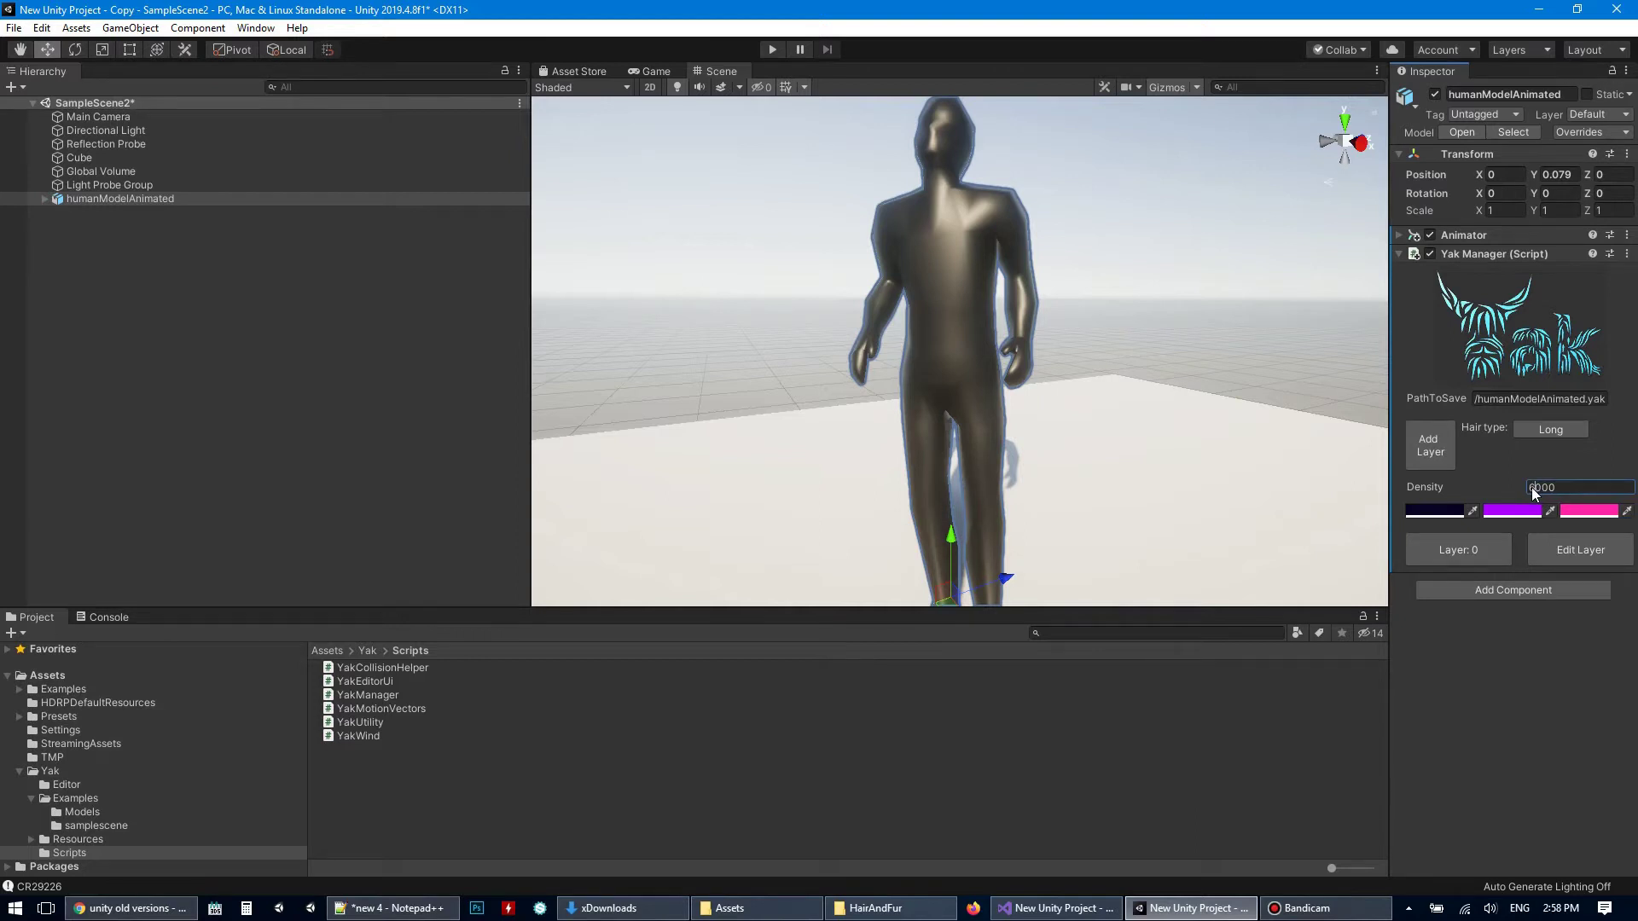
{"action": "type", "text": "12"}
{"action": "left_click", "coordinate": [1440, 450]}
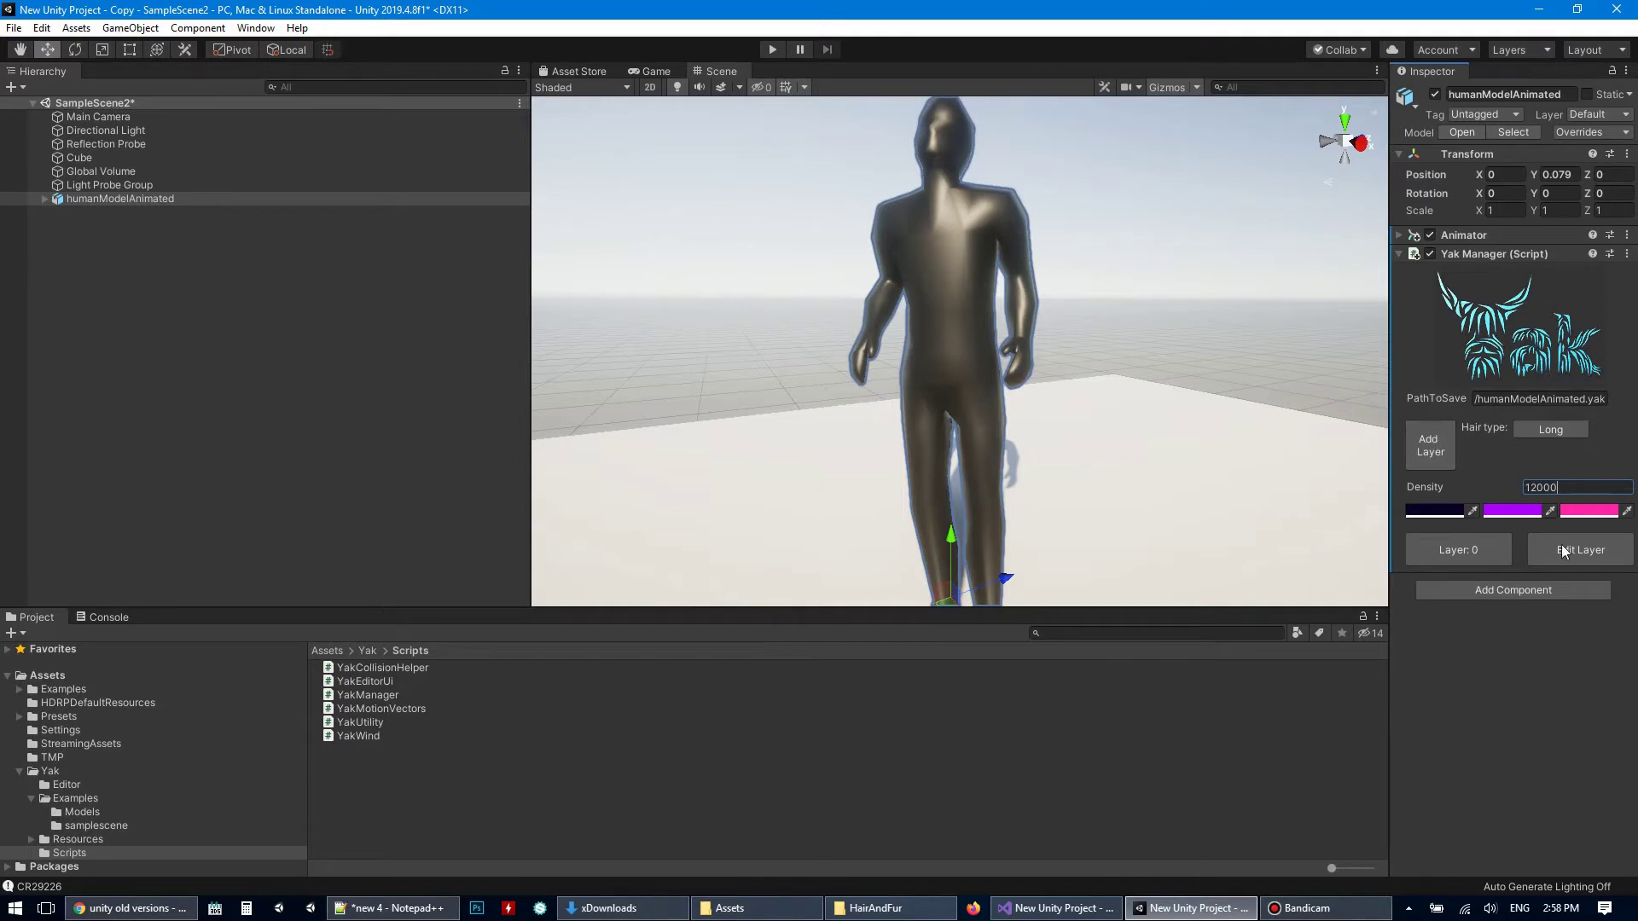
- Select Layer 1 and open it for editing
{"action": "left_click", "coordinate": [1478, 551]}
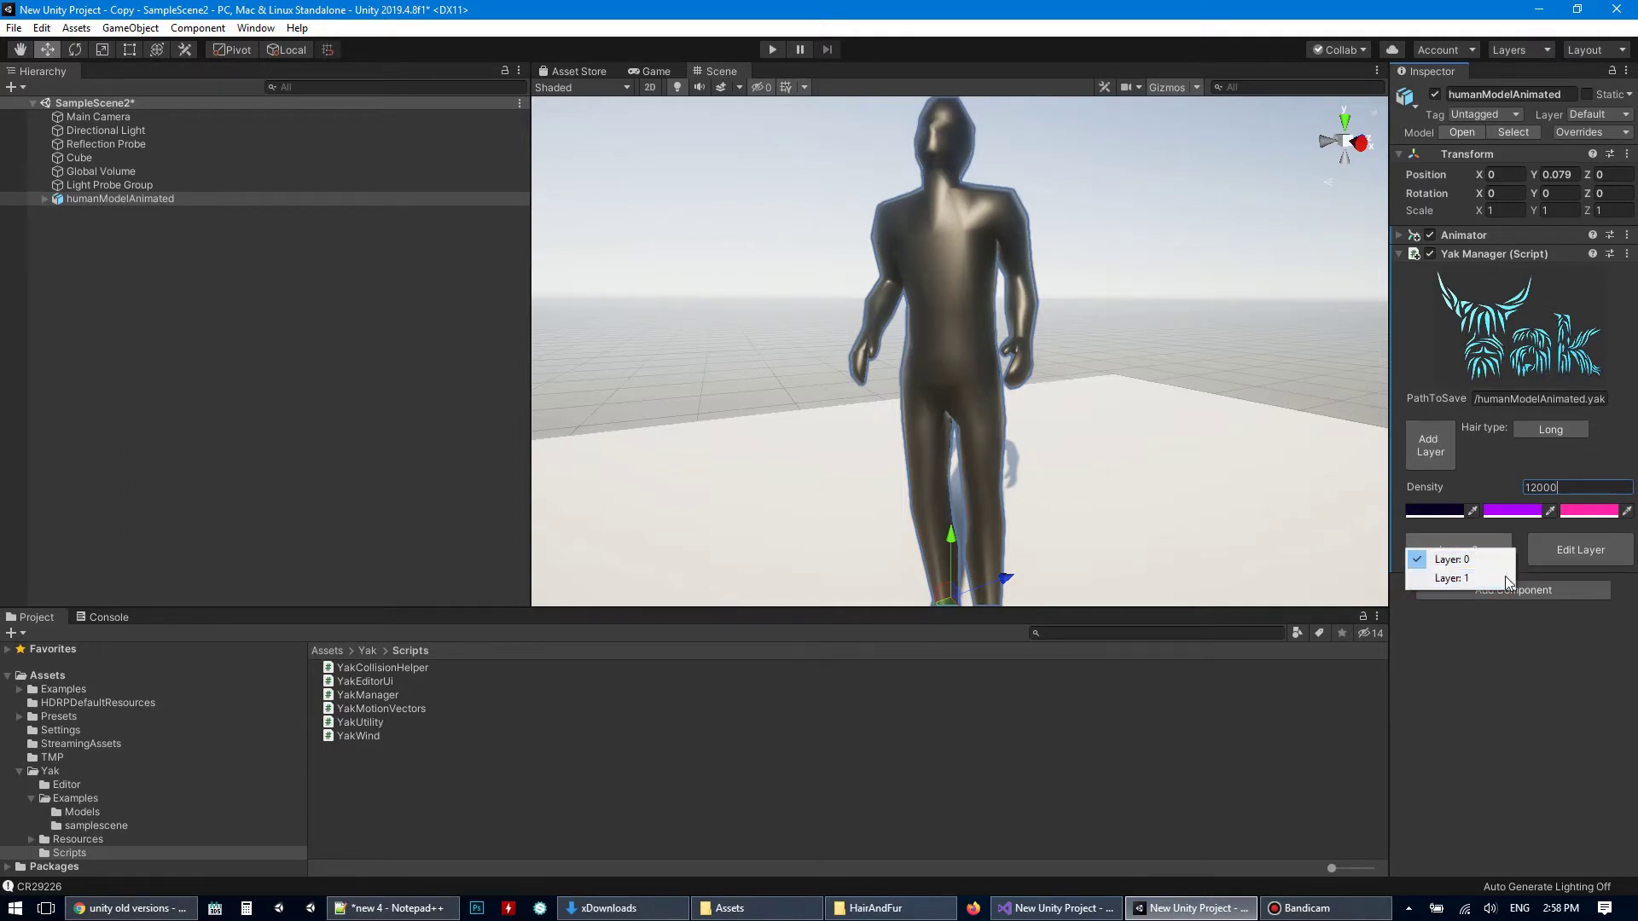
{"action": "left_click", "coordinate": [1460, 578]}
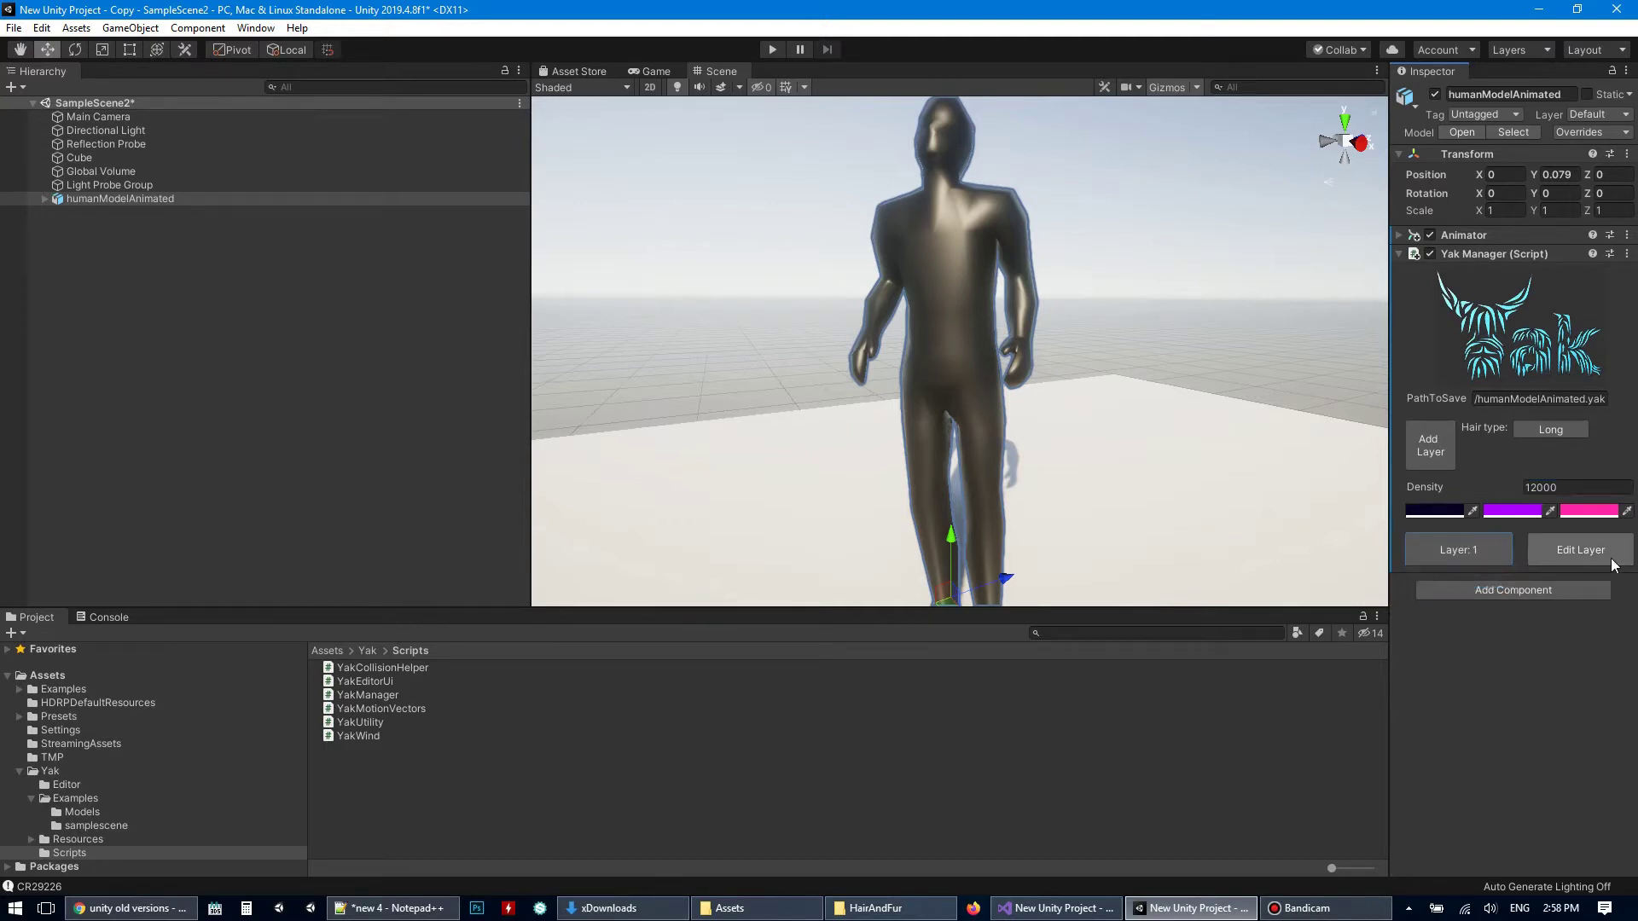
{"action": "left_click", "coordinate": [1590, 548]}
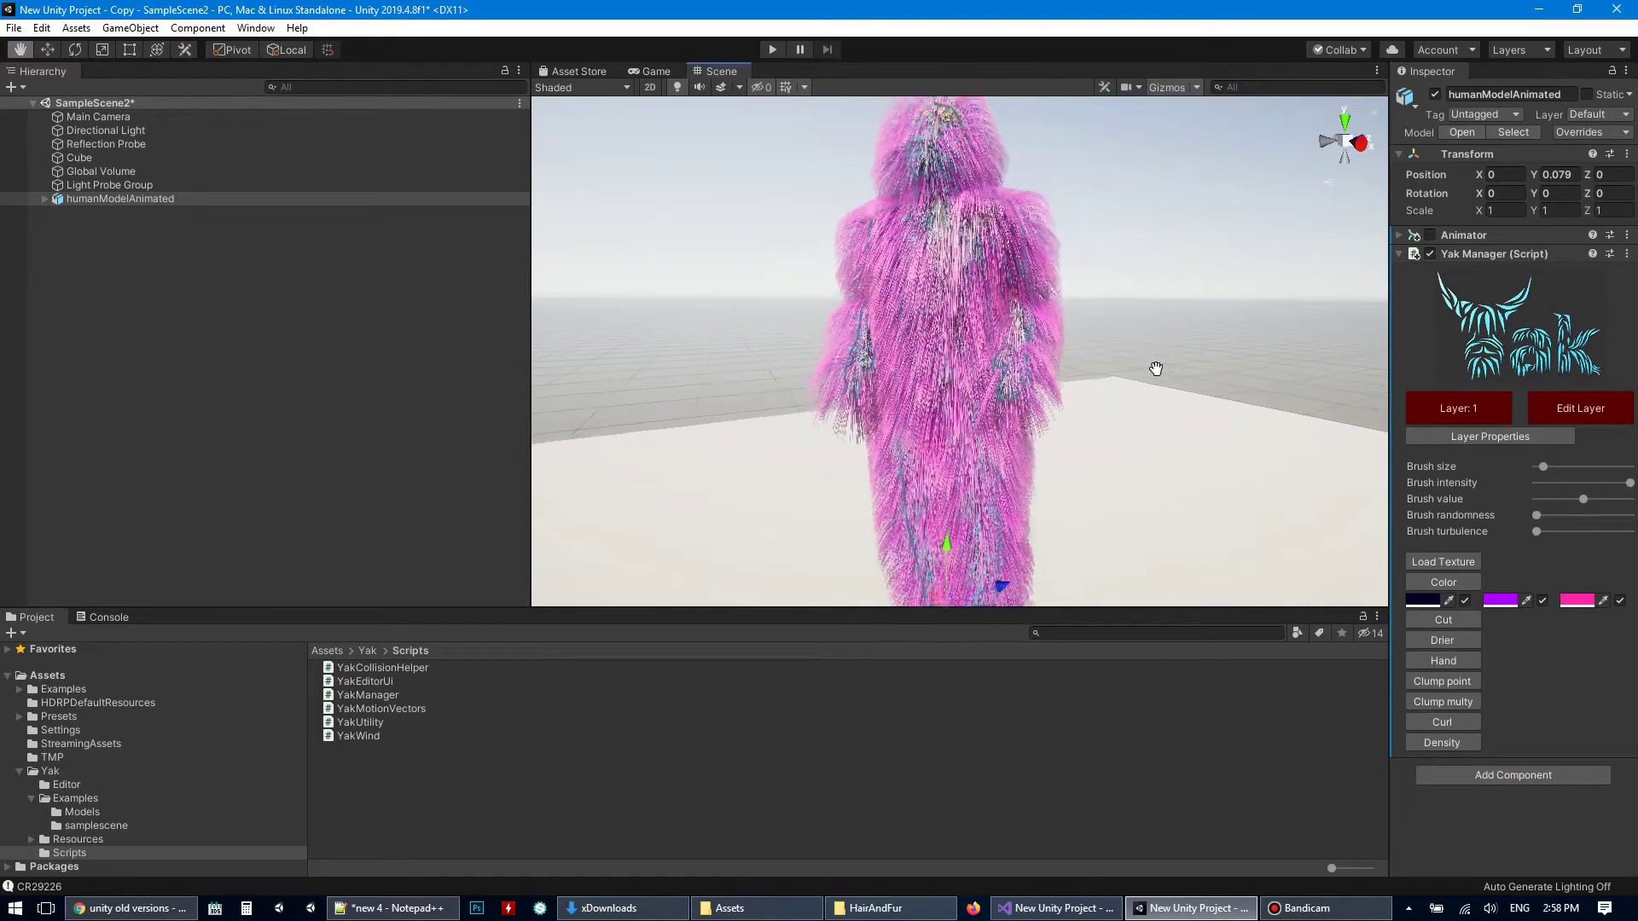
- Erase the pink Layer 1 hair from the feet and legs all around with a larger Density brush, leaving it on the upper body
{"action": "mouse_move", "coordinate": [1156, 371]}
{"action": "left_mouse_down", "text": "alt"}
{"action": "mouse_move", "coordinate": [1134, 371]}
{"action": "mouse_move", "coordinate": [1209, 392]}
{"action": "mouse_move", "coordinate": [1174, 443]}
{"action": "mouse_move", "coordinate": [1167, 405]}
{"action": "mouse_move", "coordinate": [1149, 447]}
{"action": "mouse_move", "coordinate": [1155, 391]}
{"action": "left_mouse_up", "text": "alt"}
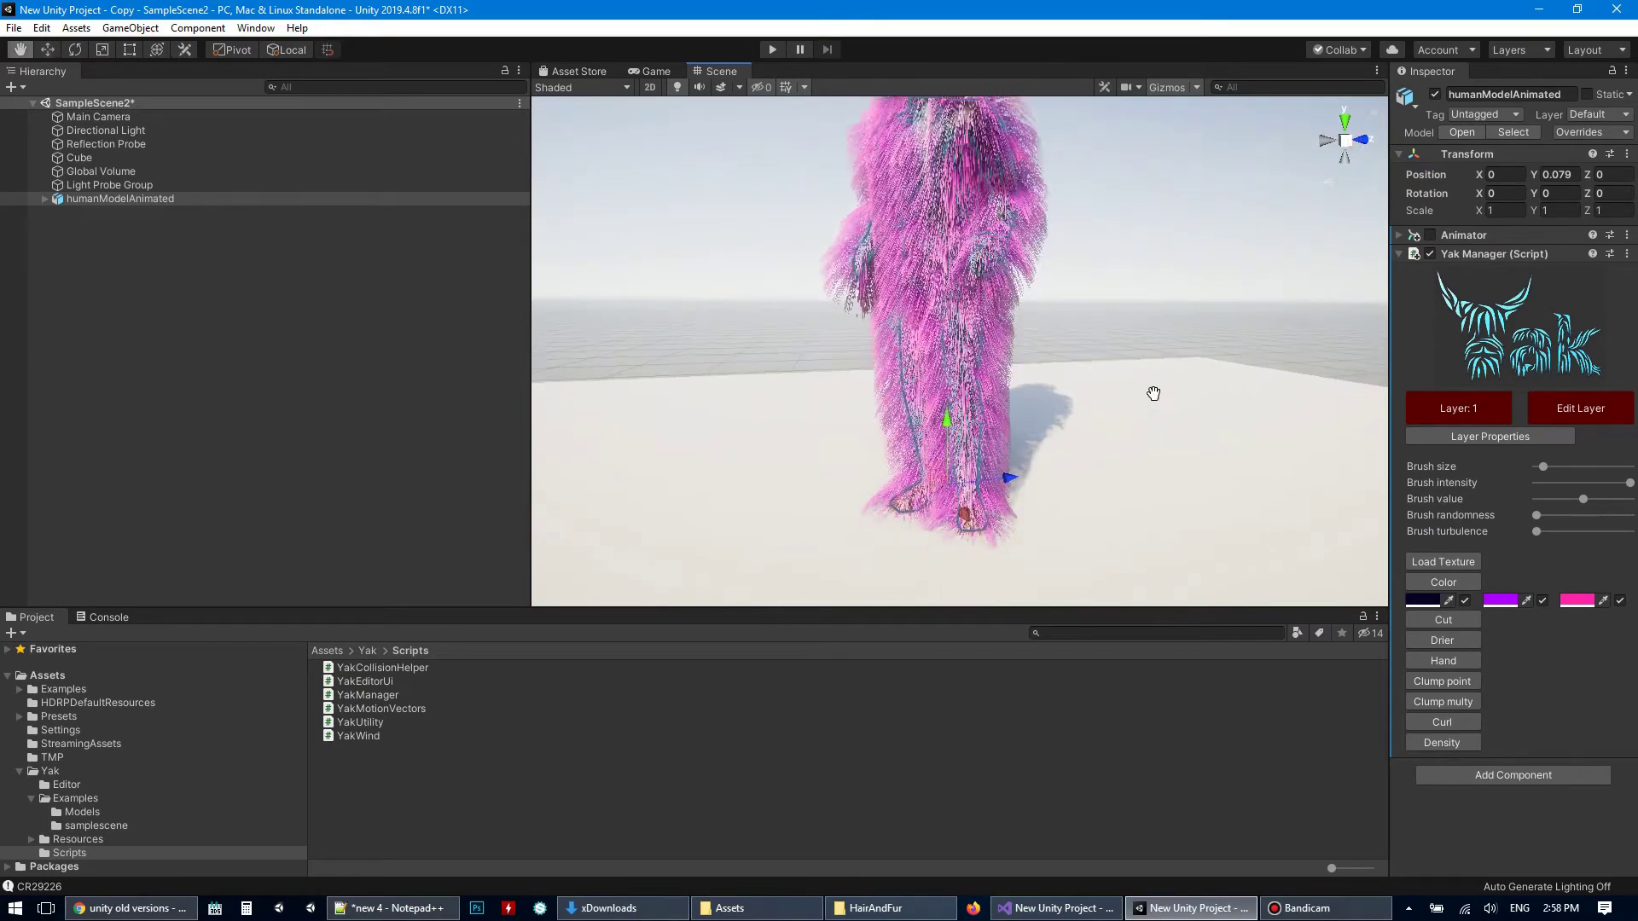
{"action": "left_click", "coordinate": [1452, 743]}
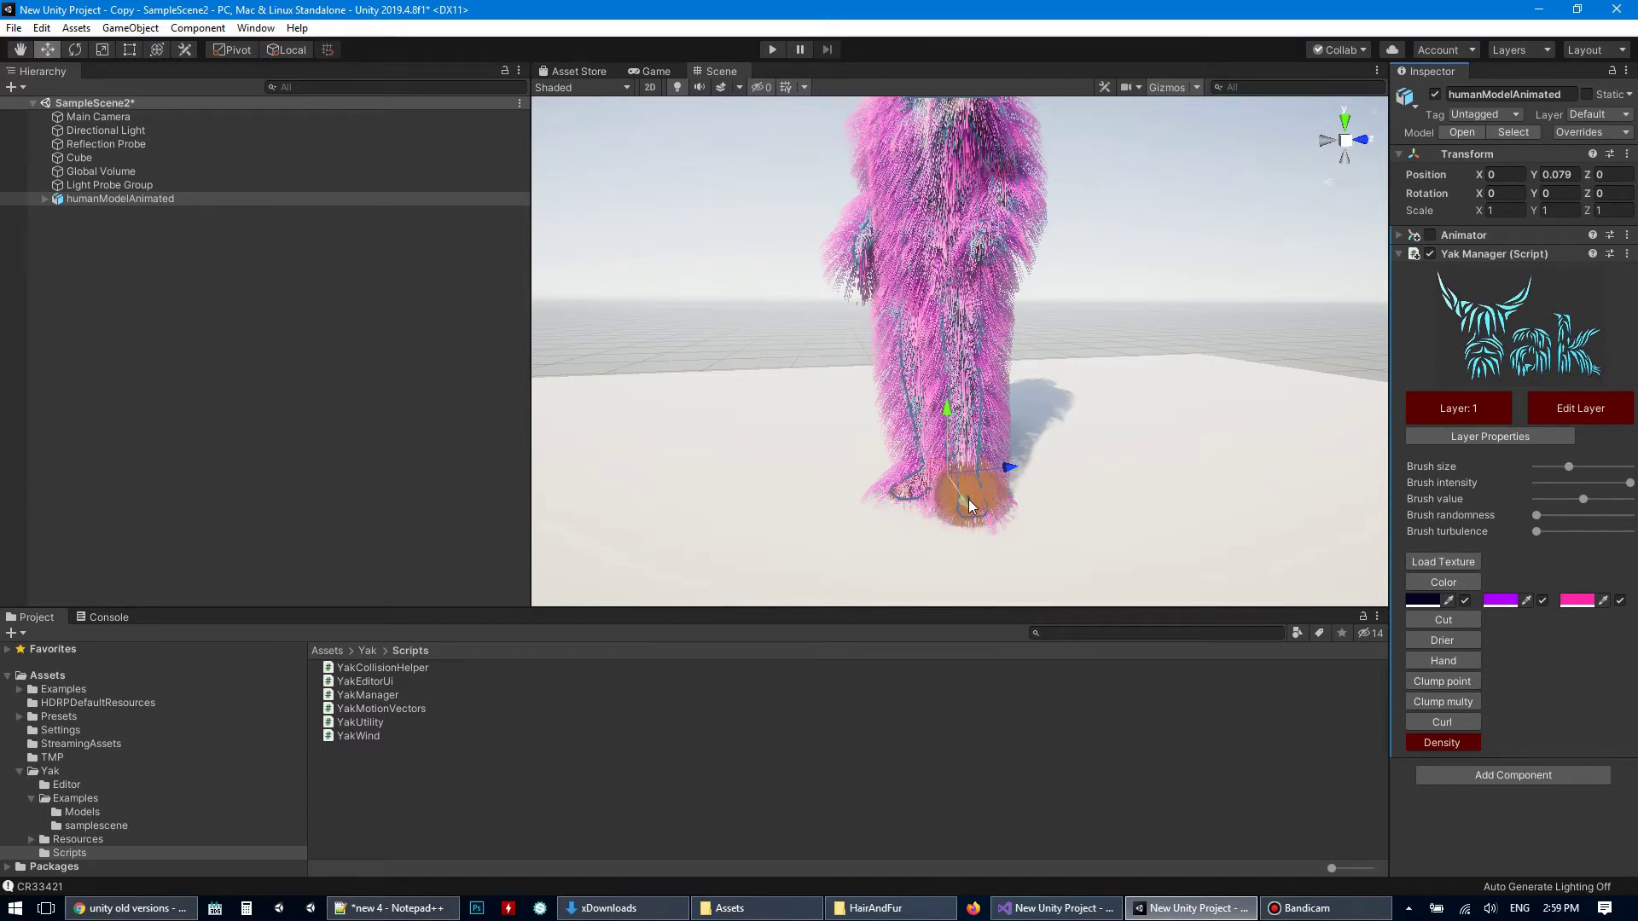
{"action": "mouse_move", "coordinate": [974, 505]}
{"action": "left_mouse_down"}
{"action": "mouse_move", "coordinate": [954, 374]}
{"action": "mouse_move", "coordinate": [911, 390]}
{"action": "mouse_move", "coordinate": [908, 482]}
{"action": "mouse_move", "coordinate": [923, 324]}
{"action": "mouse_move", "coordinate": [953, 308]}
{"action": "mouse_move", "coordinate": [949, 396]}
{"action": "mouse_move", "coordinate": [1007, 357]}
{"action": "left_mouse_up"}
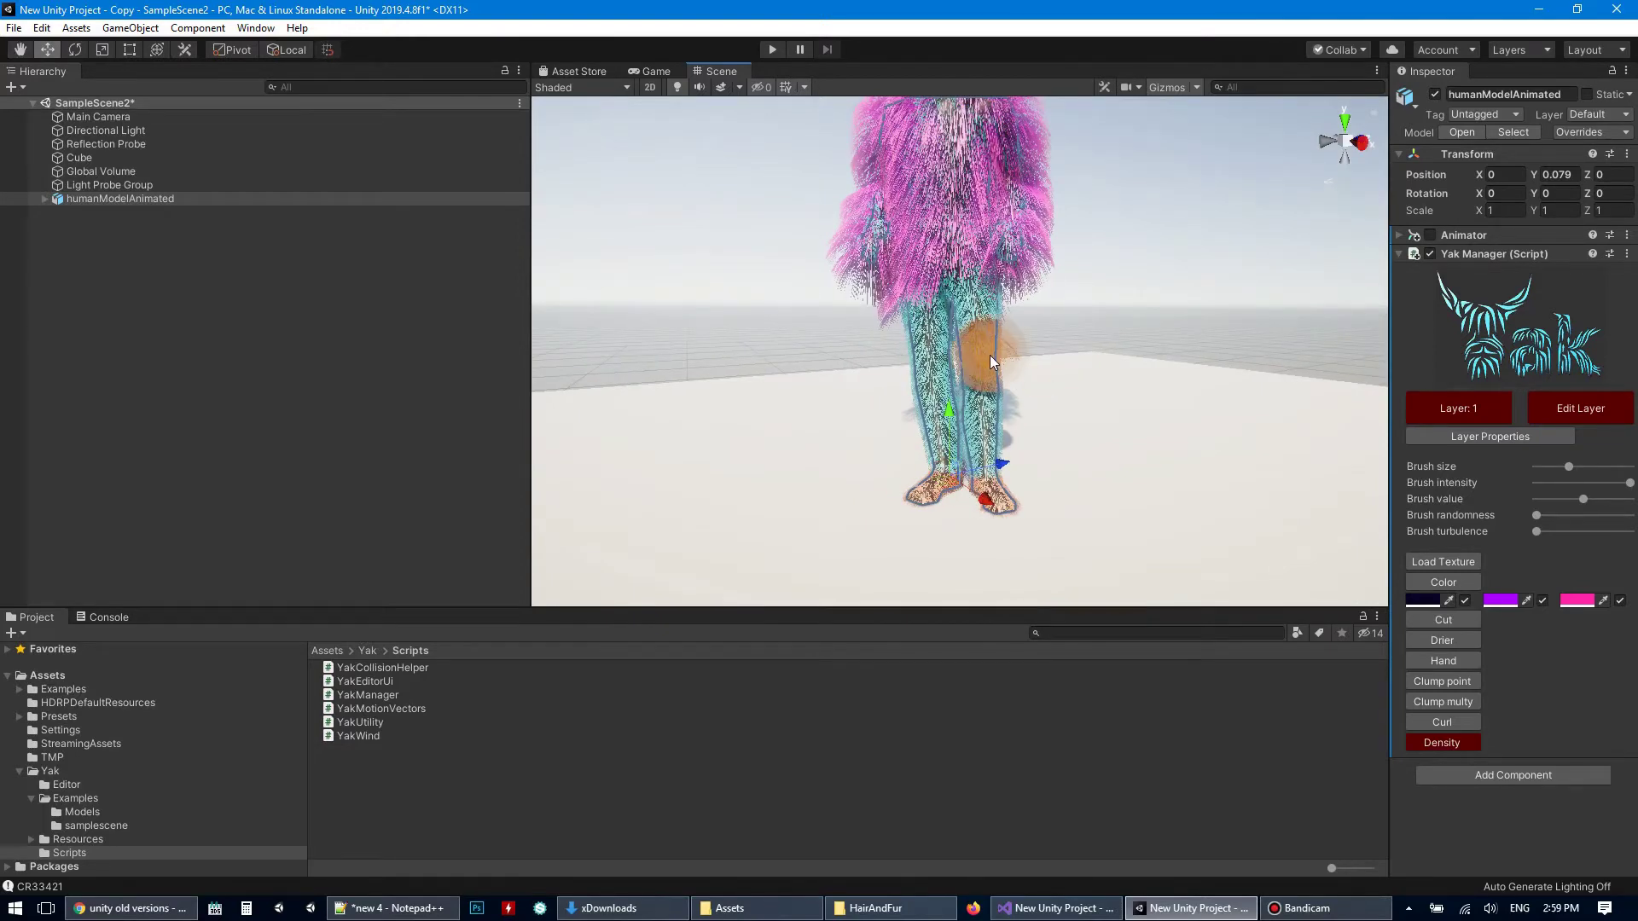
{"action": "left_click_drag", "start_coordinate": [728, 394], "coordinate": [918, 333], "text": "alt"}
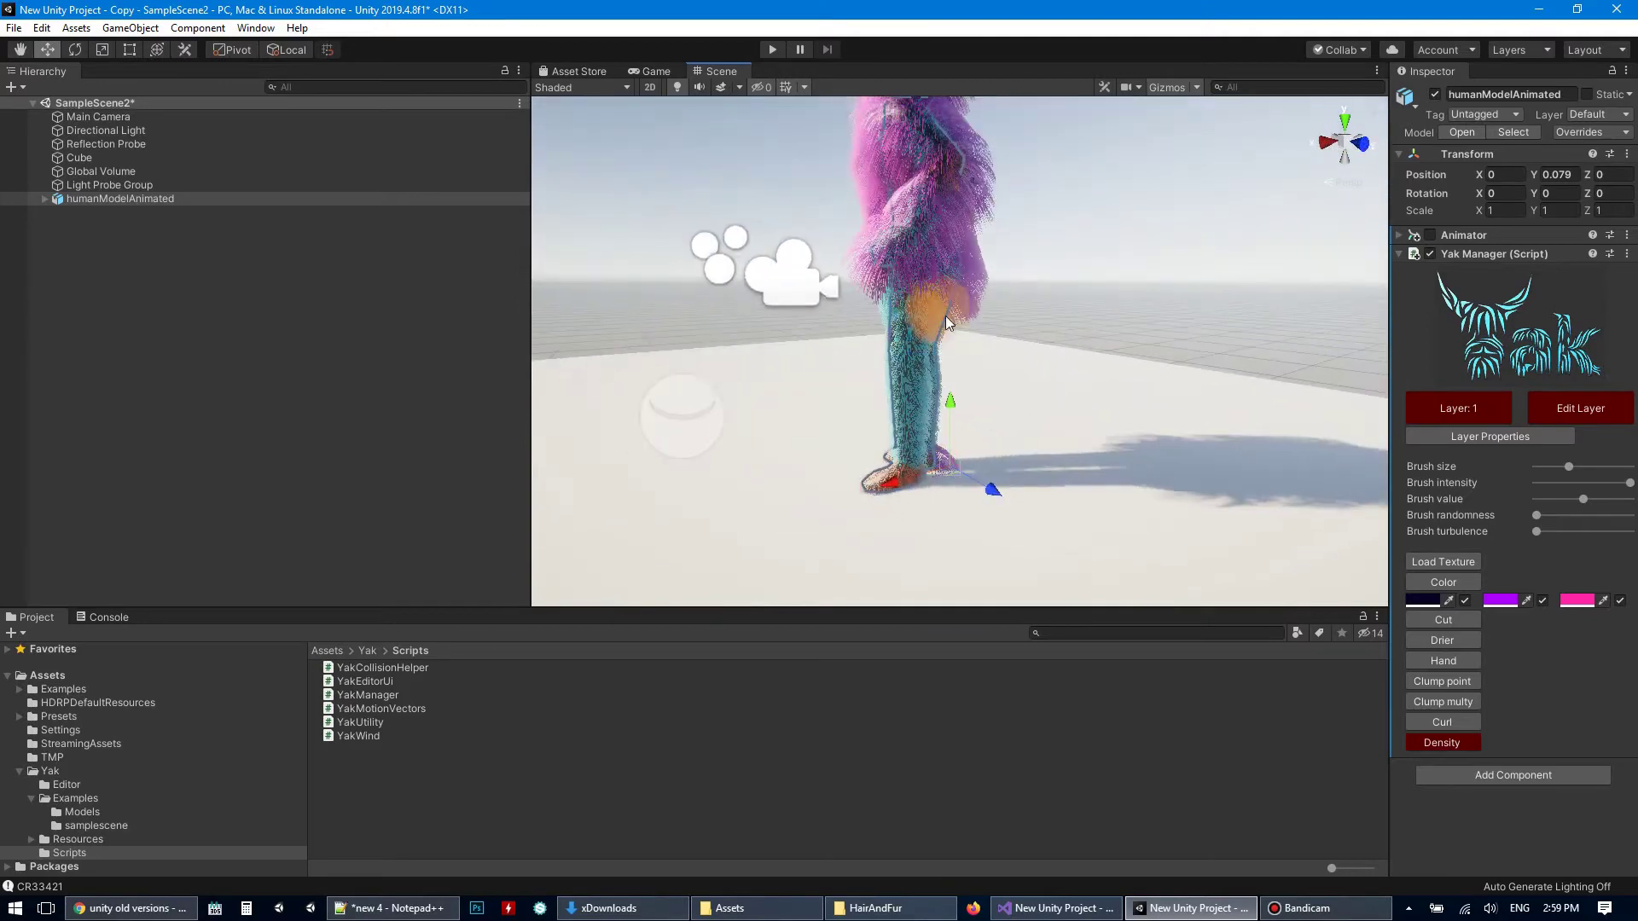
{"action": "left_click_drag", "start_coordinate": [1010, 355], "coordinate": [1146, 376], "text": "alt"}
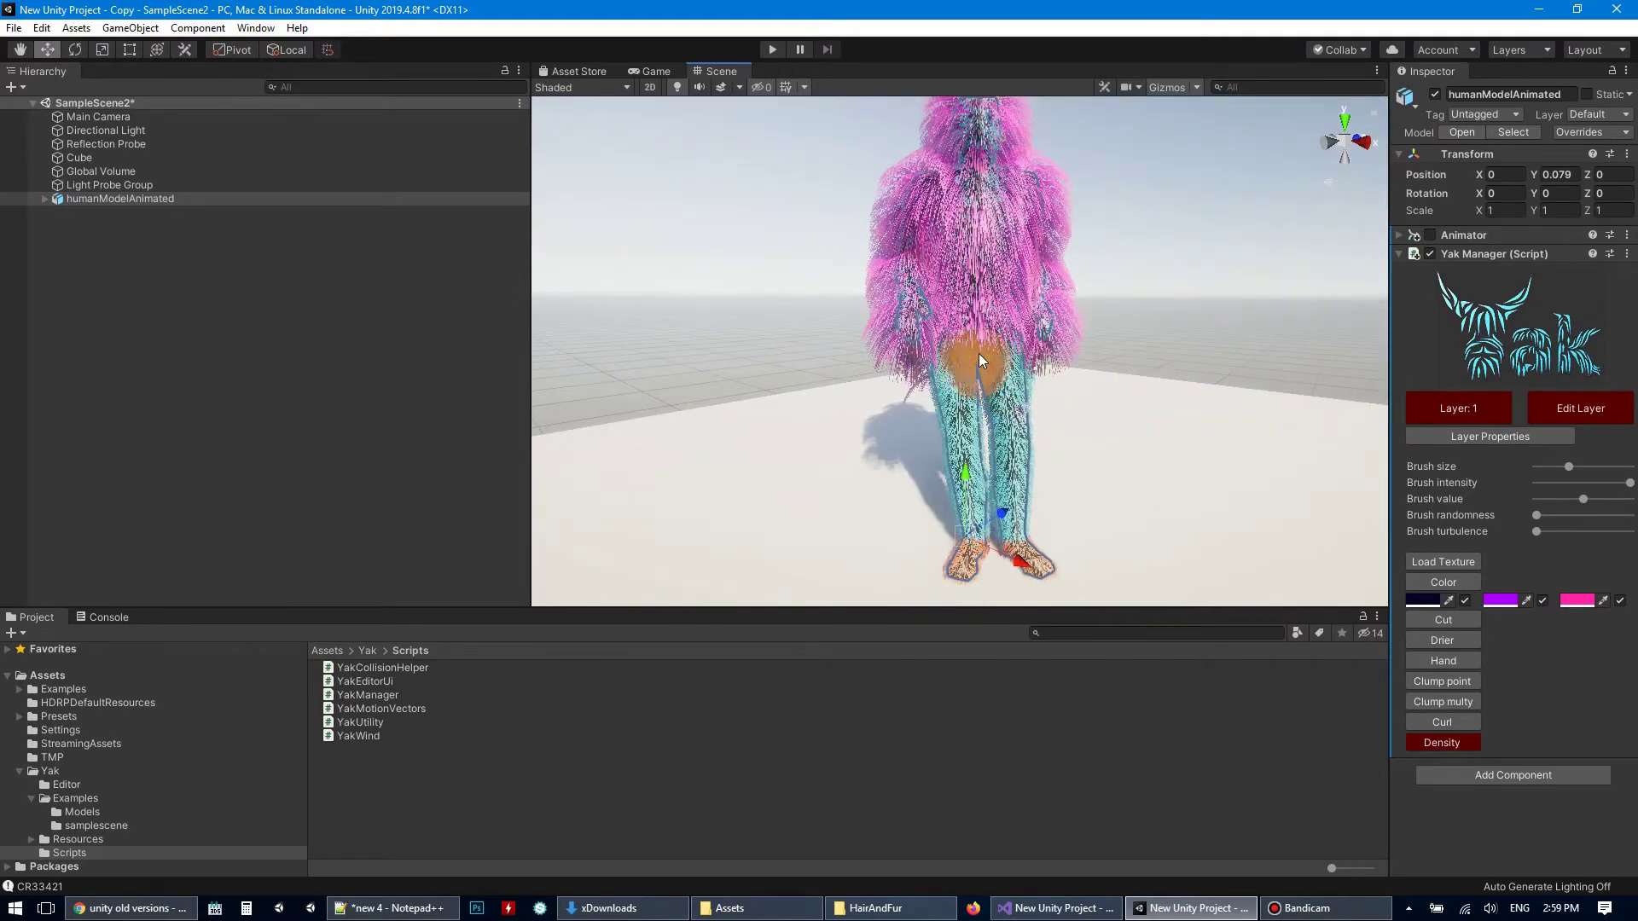
{"action": "mouse_move", "coordinate": [1126, 499]}
{"action": "left_mouse_down", "text": "alt"}
{"action": "mouse_move", "coordinate": [1026, 473]}
{"action": "mouse_move", "coordinate": [1215, 479]}
{"action": "mouse_move", "coordinate": [1139, 476]}
{"action": "left_mouse_up", "text": "alt"}
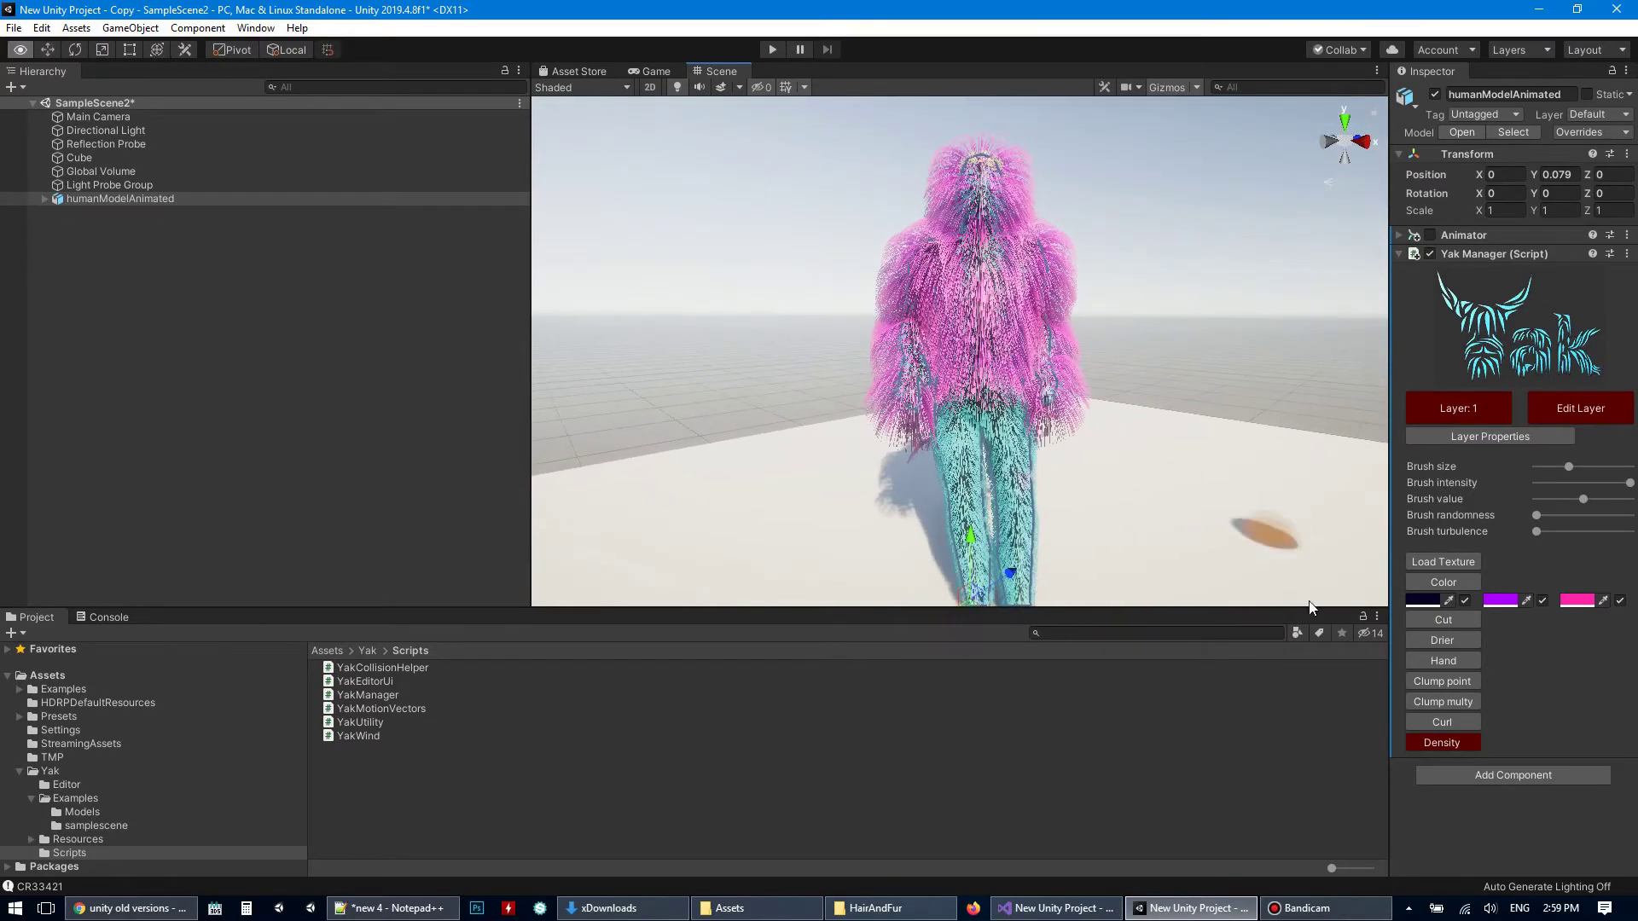
{"action": "left_click", "coordinate": [1452, 744]}
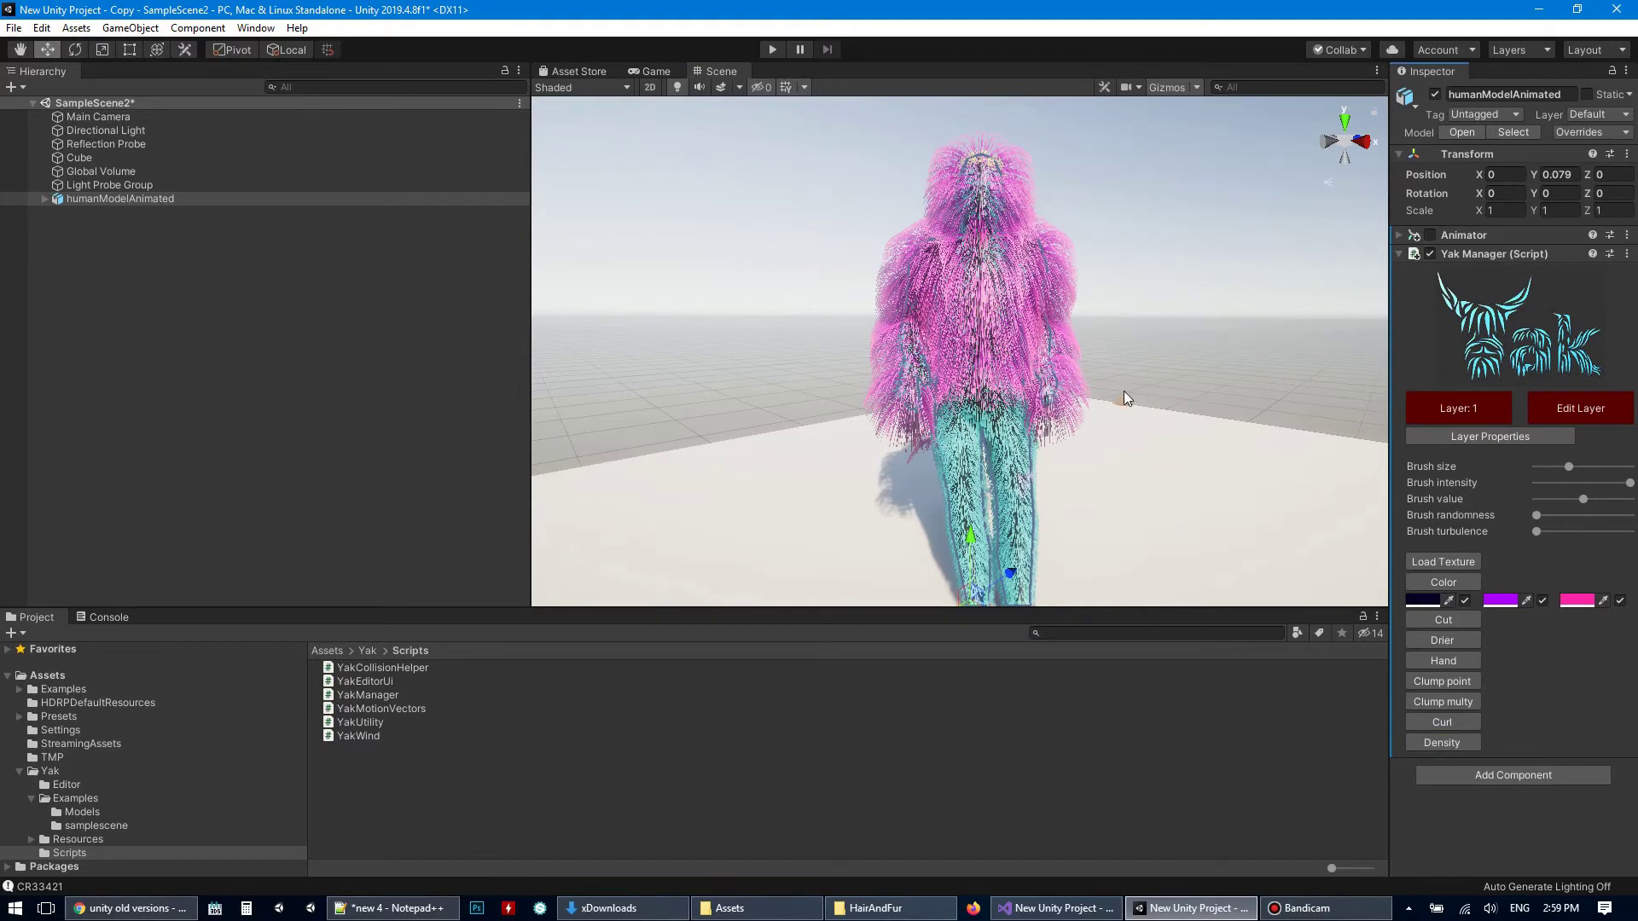
- Gather the pink hair along the lower torso into tufts using the Clump point brush at a smaller size
{"action": "scroll", "coordinate": [1123, 390], "scroll_direction": "up", "scroll_amount": 5}
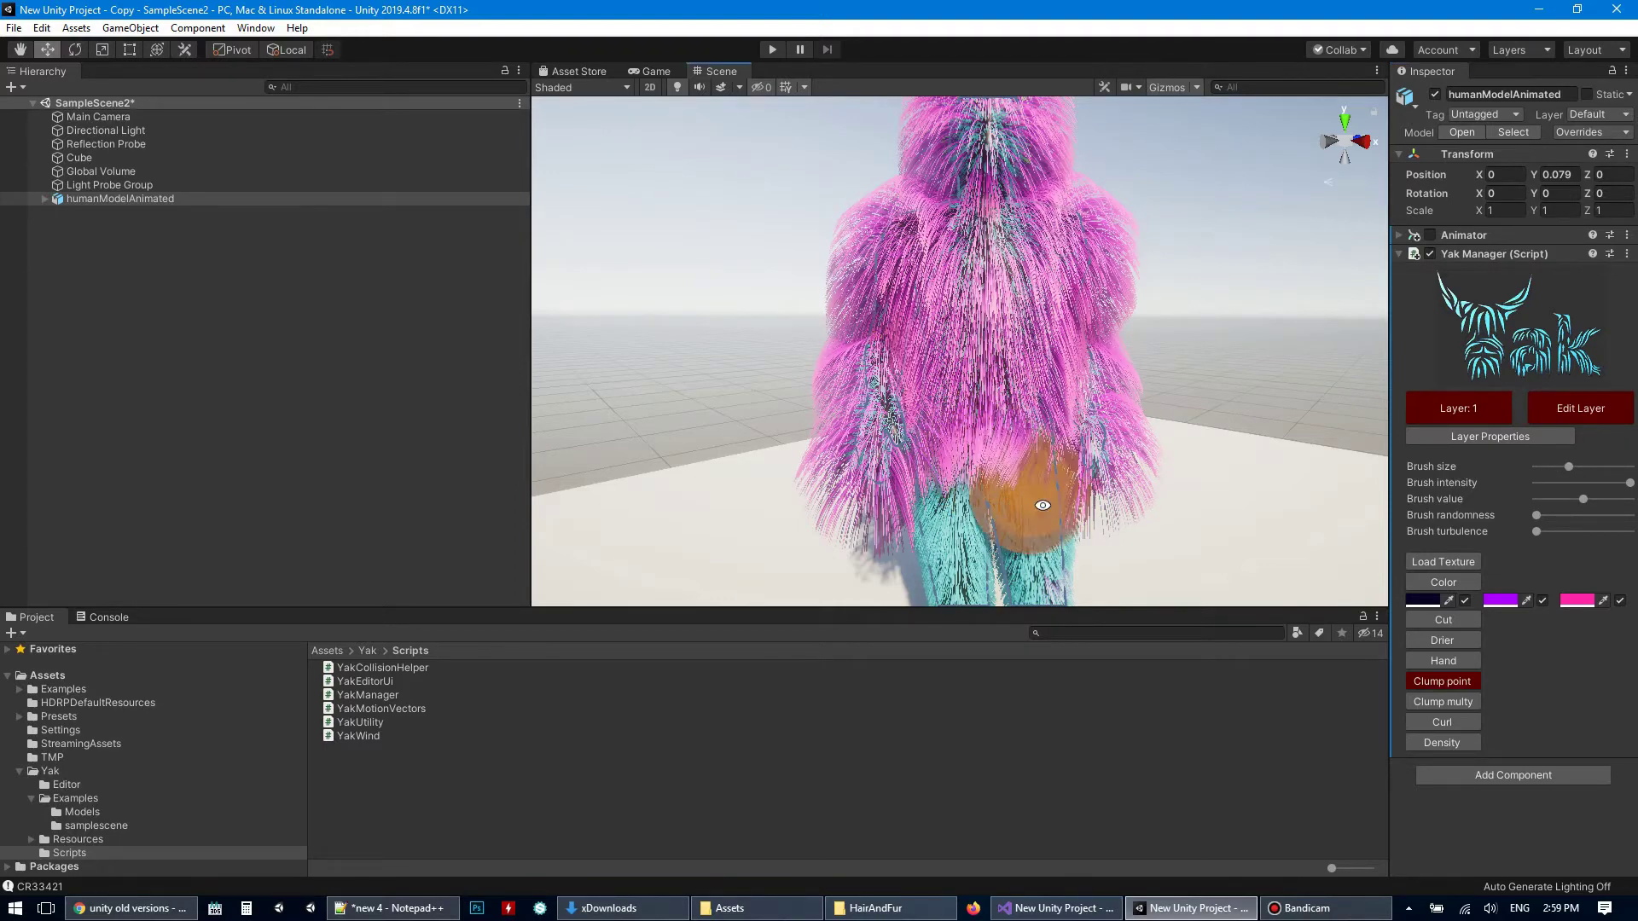
{"action": "left_click_drag", "start_coordinate": [1041, 504], "coordinate": [979, 433], "text": "alt"}
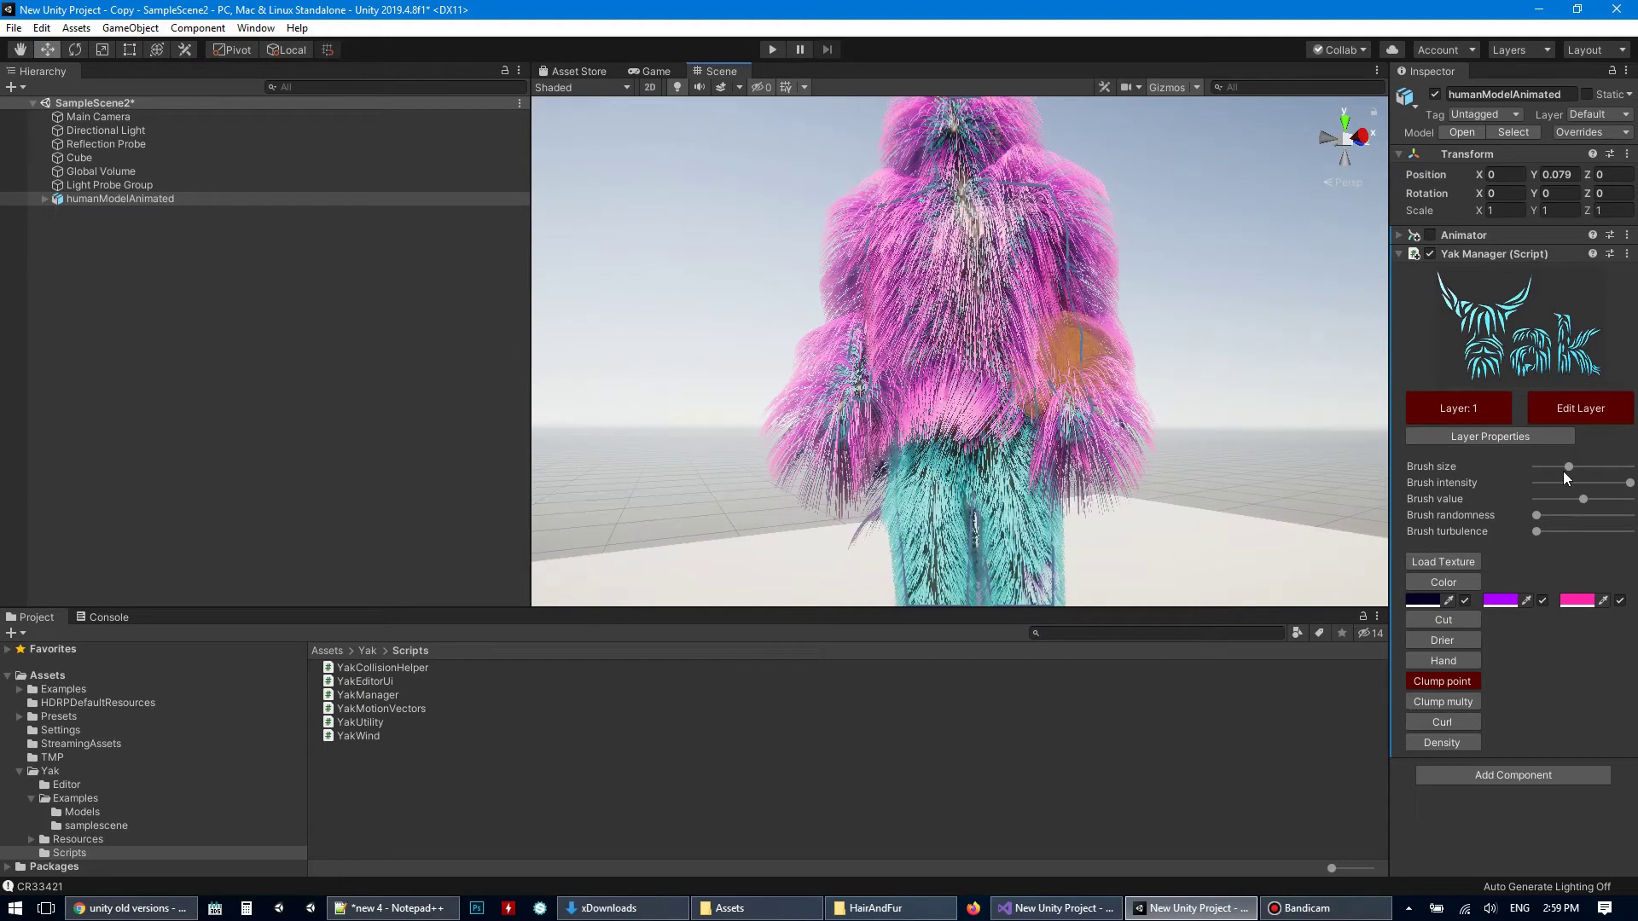
{"action": "left_click_drag", "start_coordinate": [1560, 472], "coordinate": [1554, 471]}
{"action": "mouse_move", "coordinate": [1000, 345]}
{"action": "left_mouse_down"}
{"action": "mouse_move", "coordinate": [949, 310]}
{"action": "mouse_move", "coordinate": [935, 322]}
{"action": "left_mouse_up"}
{"action": "left_click_drag", "start_coordinate": [1081, 322], "coordinate": [1148, 438], "text": "alt"}
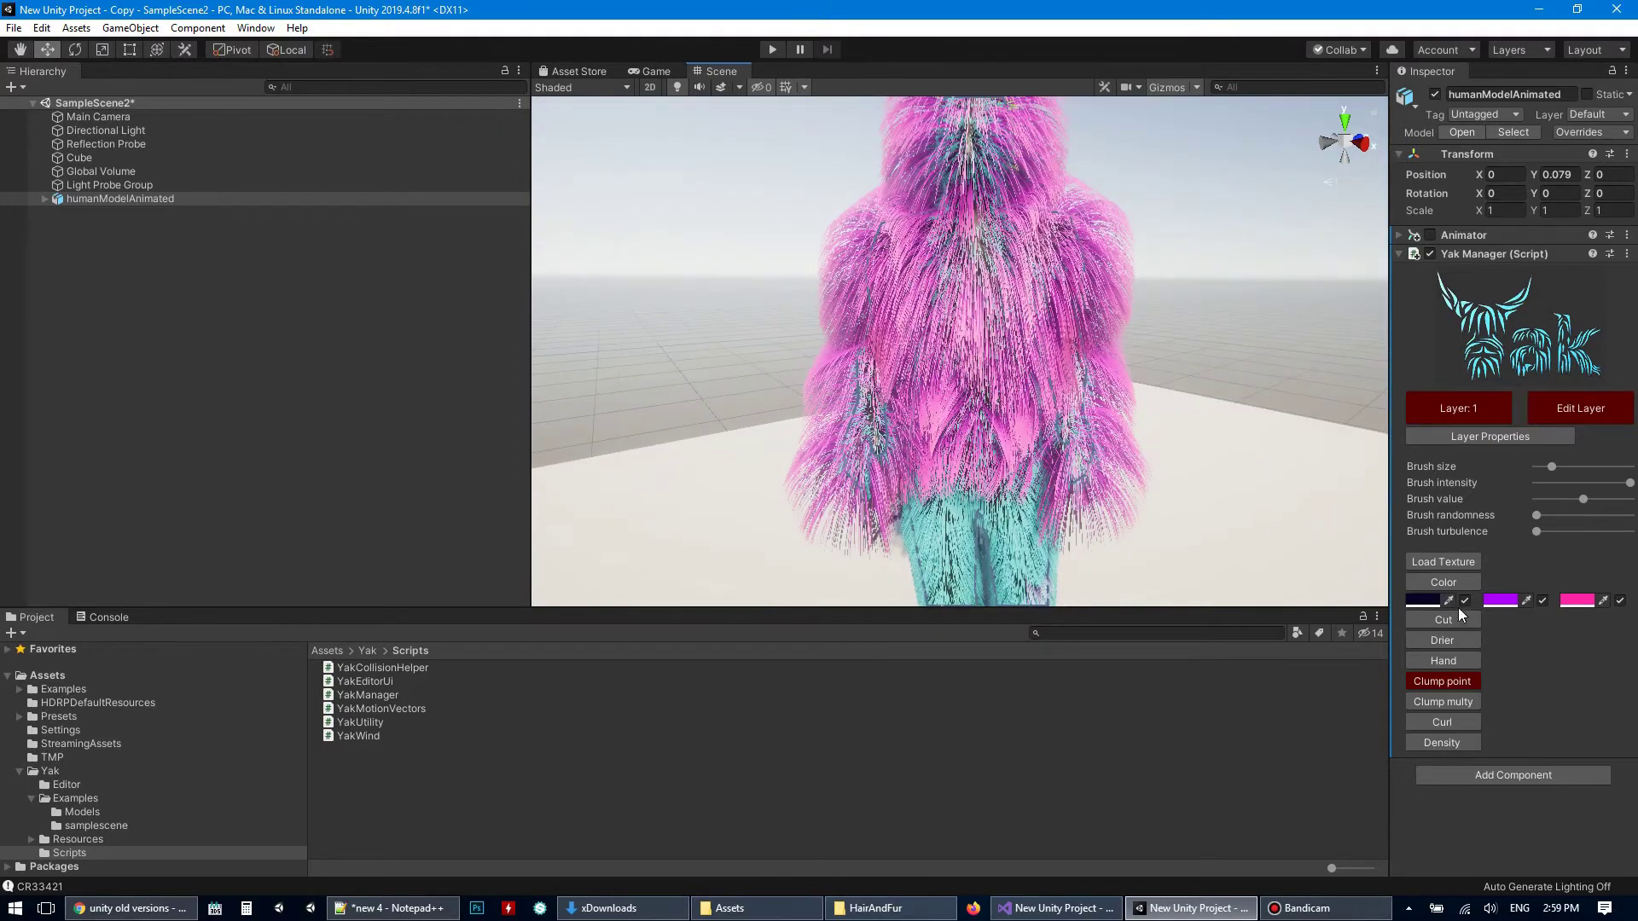
- Clump the pink hair across the torso, arms and head into many tufts using a larger Clump multy brush
{"action": "left_click", "coordinate": [1461, 703]}
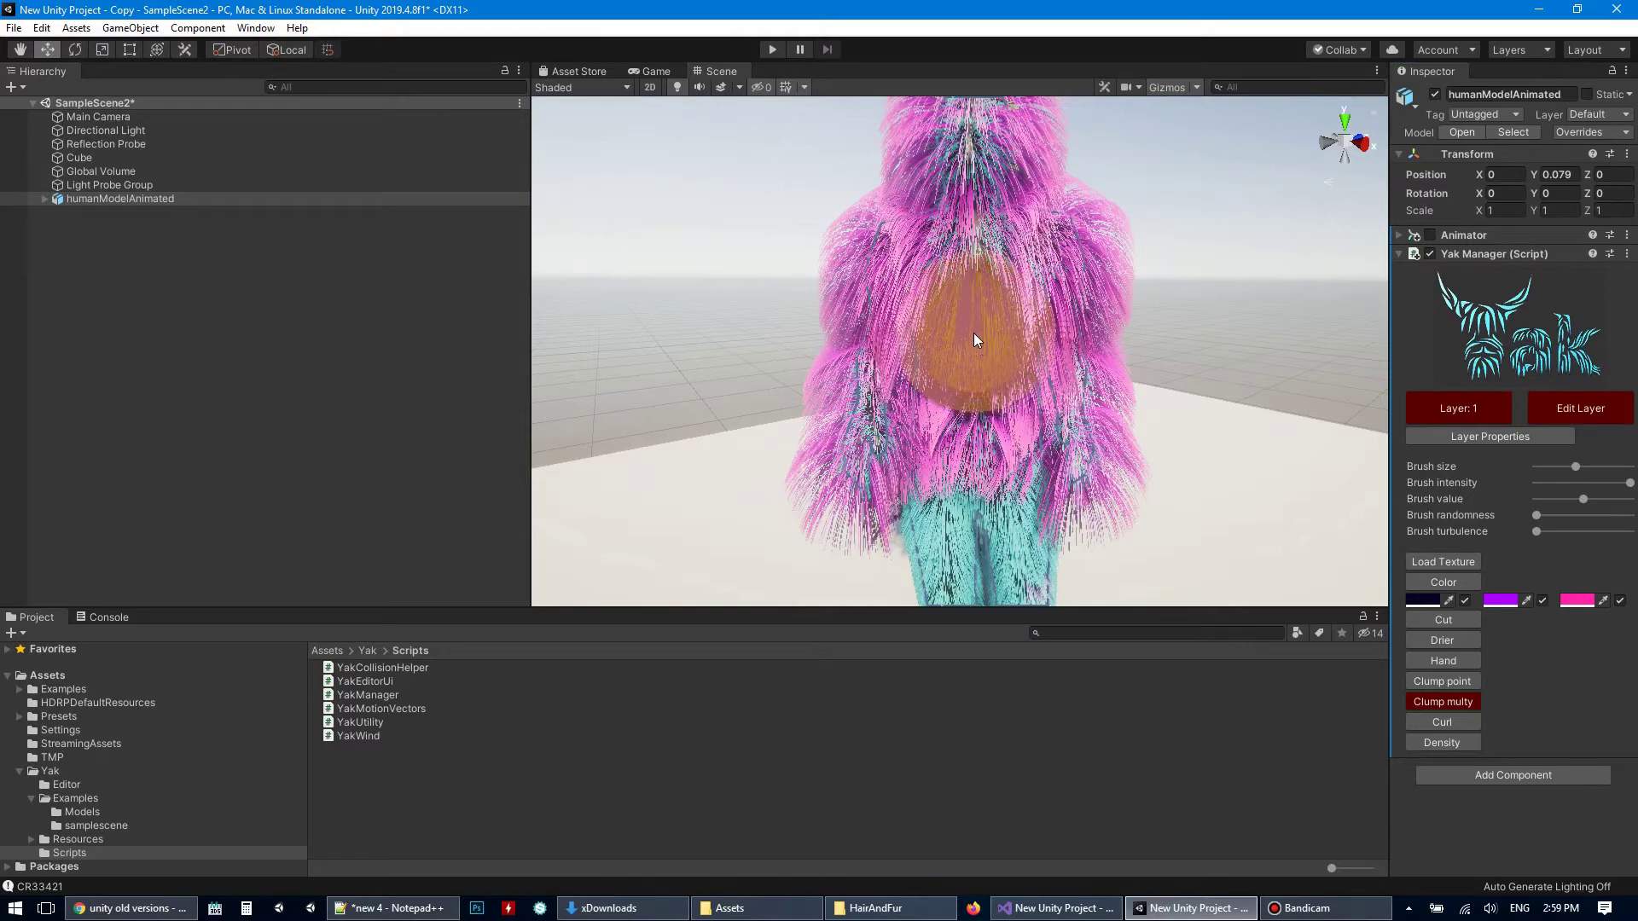
{"action": "mouse_move", "coordinate": [913, 290]}
{"action": "left_mouse_down"}
{"action": "mouse_move", "coordinate": [1061, 258]}
{"action": "mouse_move", "coordinate": [1078, 336]}
{"action": "mouse_move", "coordinate": [923, 227]}
{"action": "mouse_move", "coordinate": [869, 277]}
{"action": "mouse_move", "coordinate": [858, 466]}
{"action": "mouse_move", "coordinate": [986, 384]}
{"action": "mouse_move", "coordinate": [838, 278]}
{"action": "mouse_move", "coordinate": [901, 320]}
{"action": "left_mouse_up"}
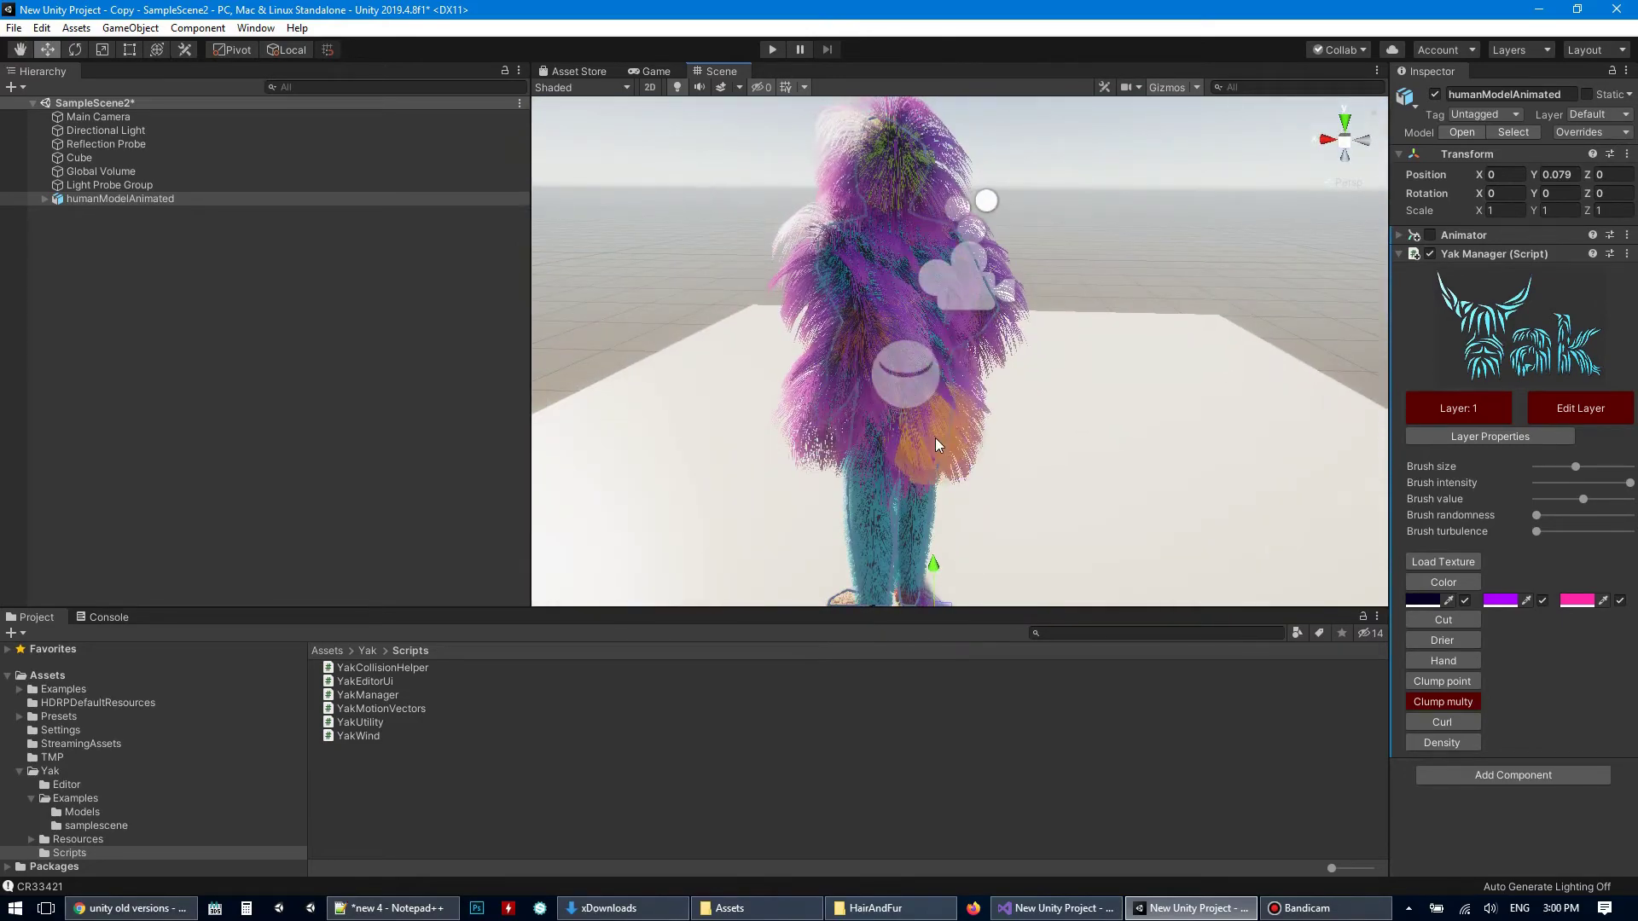
{"action": "left_click_drag", "start_coordinate": [936, 439], "coordinate": [1425, 367], "text": "alt"}
{"action": "middle_click_drag", "start_coordinate": [993, 237], "coordinate": [1016, 311]}
{"action": "left_click_drag", "start_coordinate": [1020, 314], "coordinate": [1292, 252], "text": "alt"}
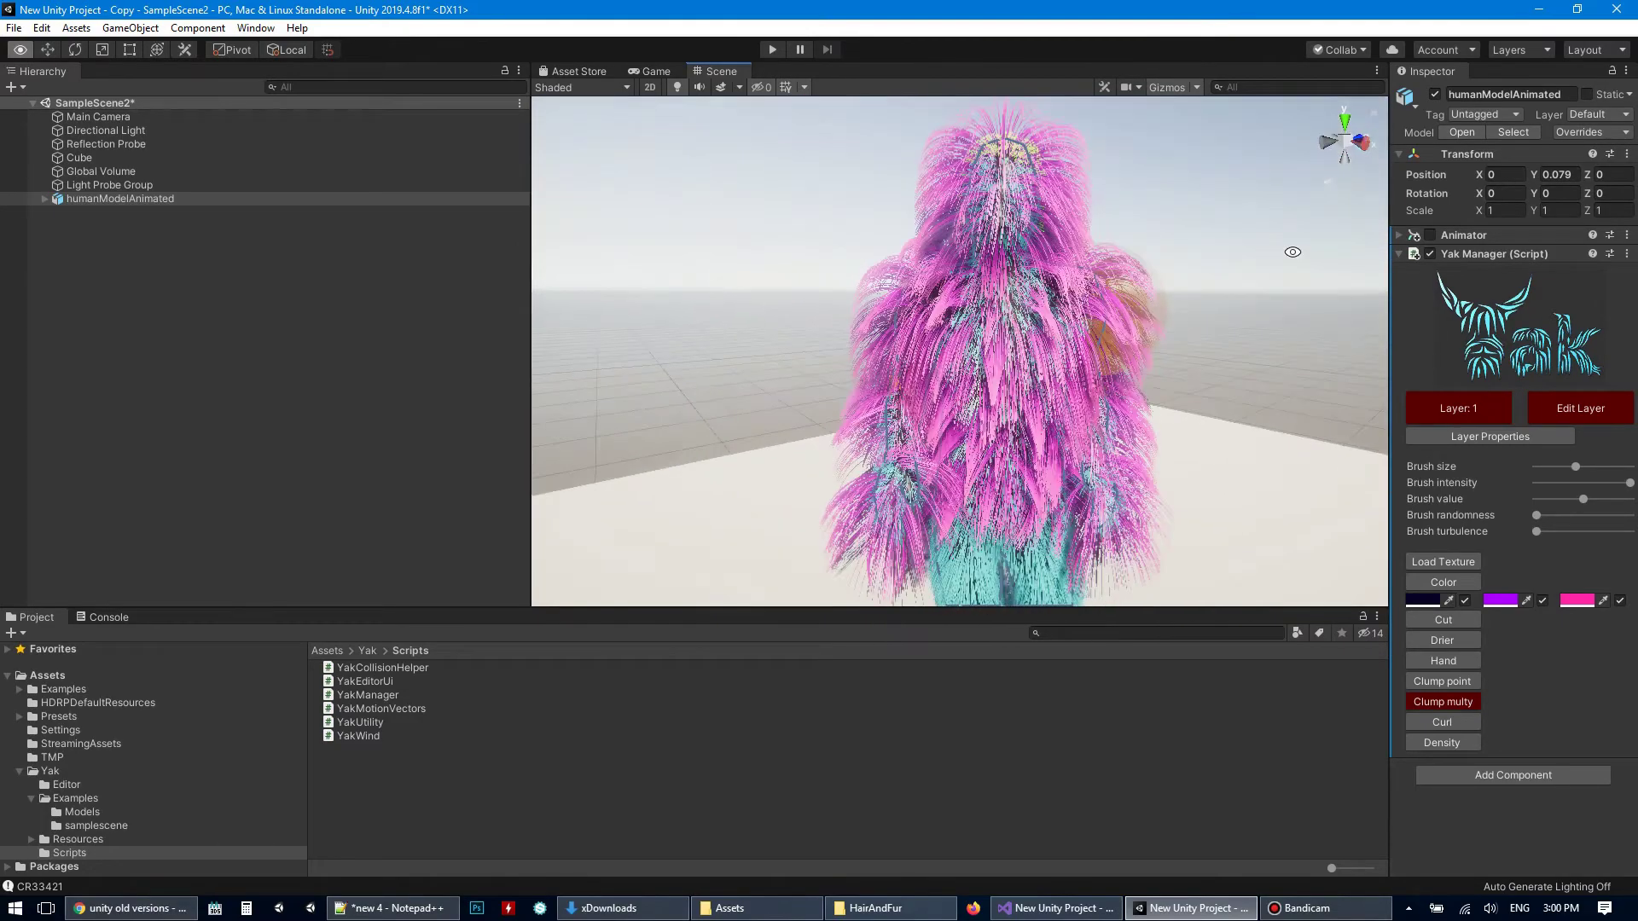
{"action": "mouse_move", "coordinate": [1015, 217]}
{"action": "left_mouse_down", "text": "alt"}
{"action": "mouse_move", "coordinate": [1298, 270]}
{"action": "mouse_move", "coordinate": [1100, 273]}
{"action": "left_mouse_up", "text": "alt"}
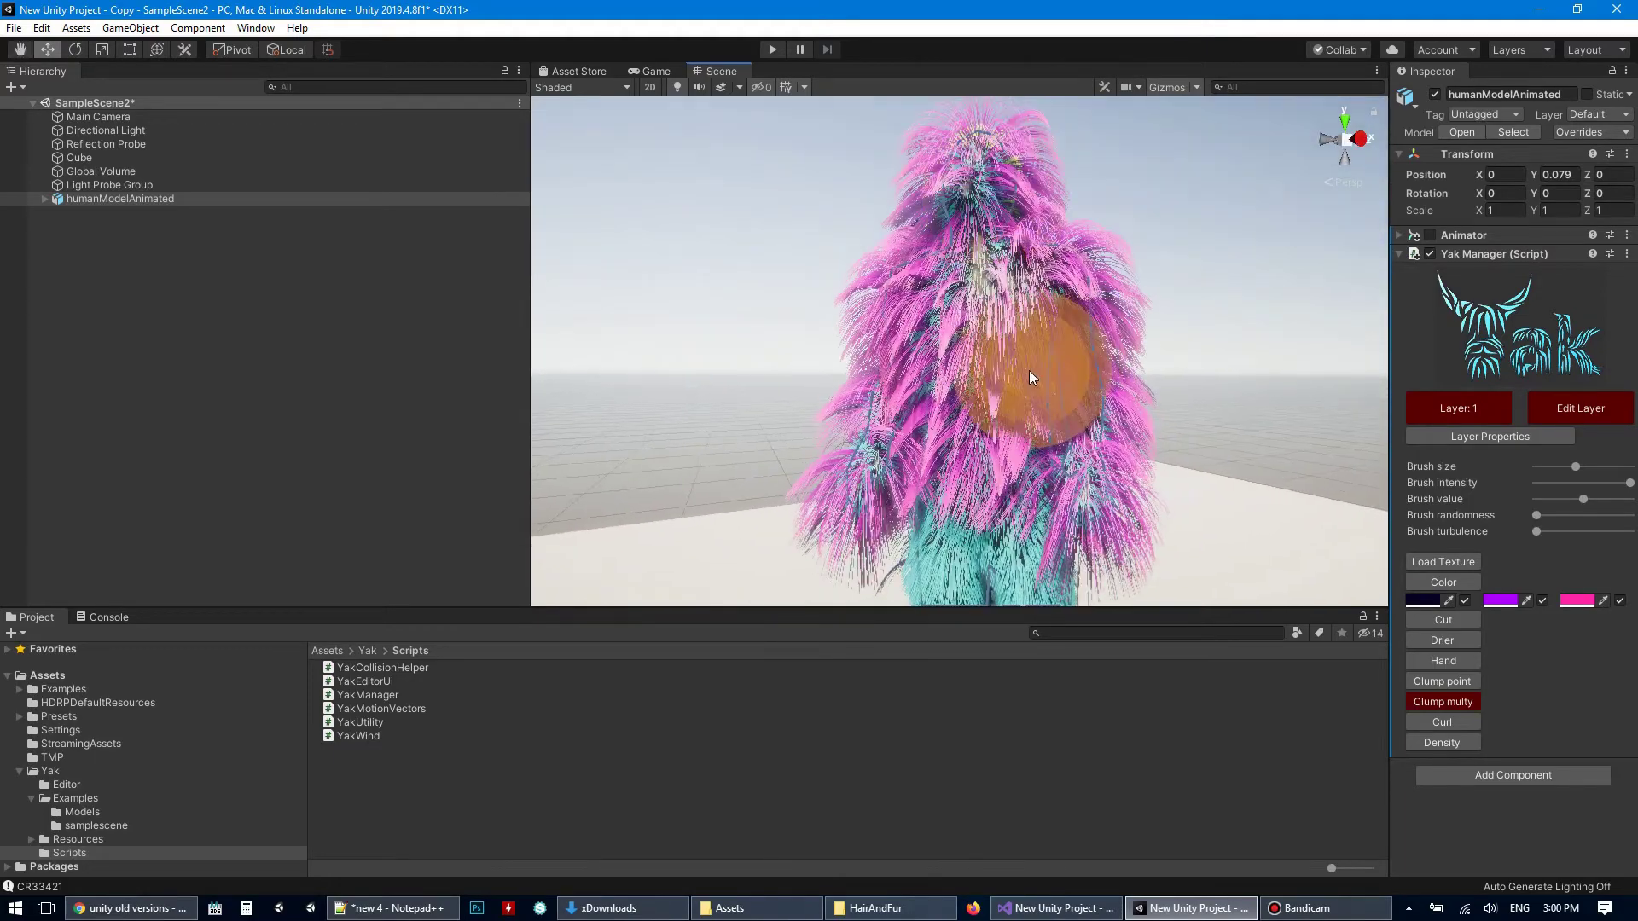
{"action": "mouse_move", "coordinate": [1029, 371]}
{"action": "left_mouse_down"}
{"action": "mouse_move", "coordinate": [1272, 345]}
{"action": "mouse_move", "coordinate": [1159, 378]}
{"action": "left_mouse_up"}
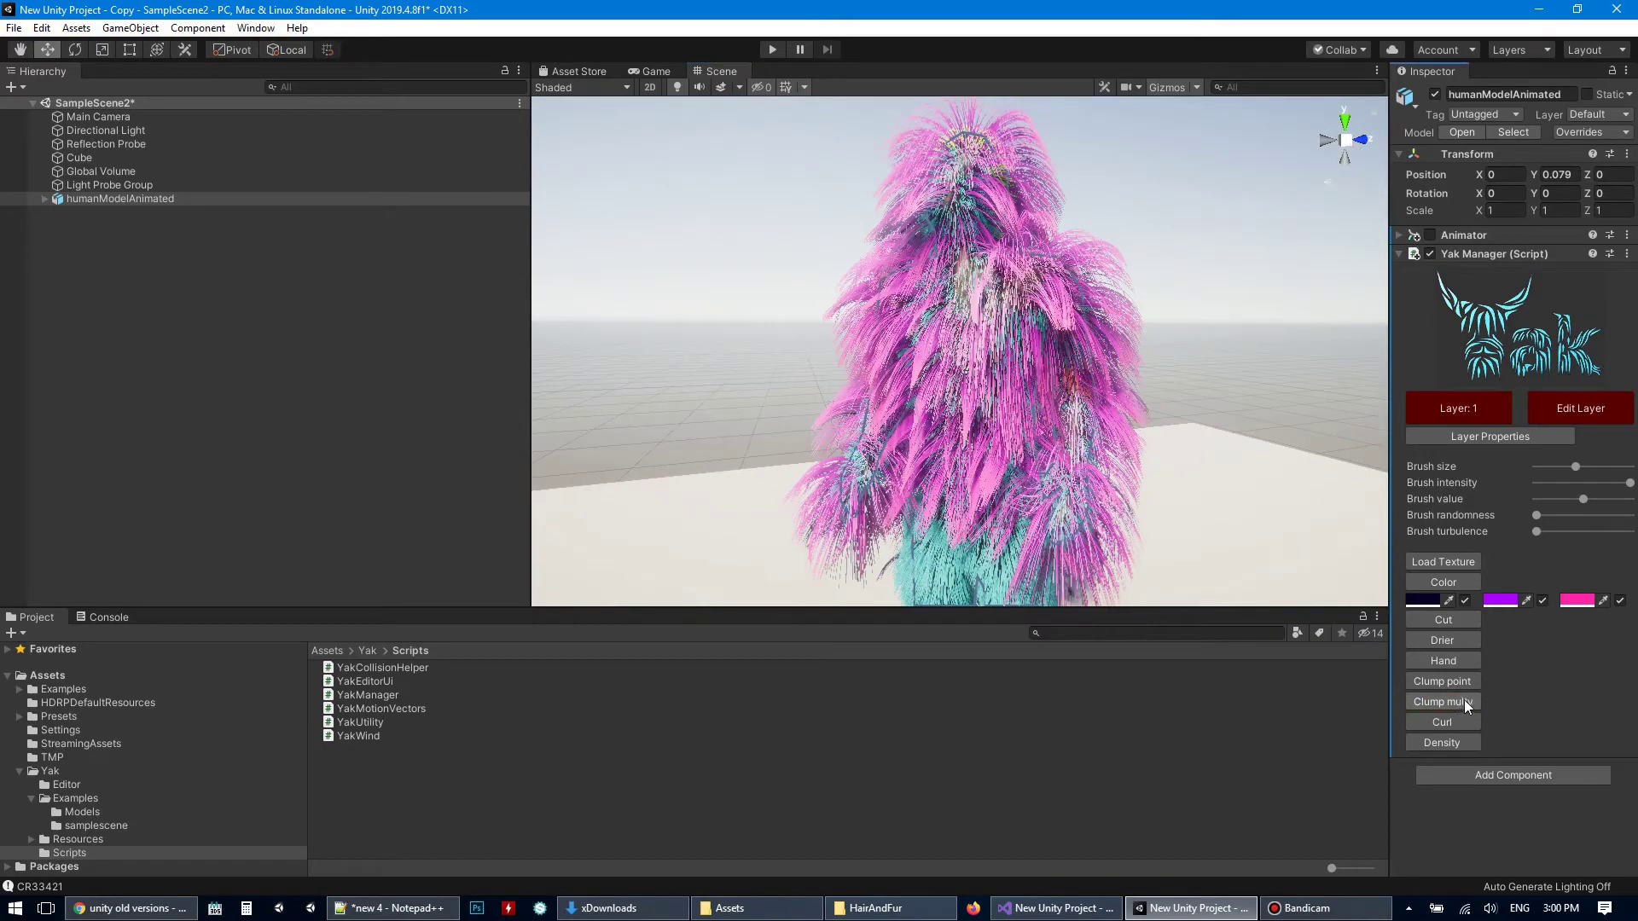
- Curl the pink hair around the hands and lower torso with a slightly smaller Curl brush, and deactivate the brush
{"action": "middle_click_drag", "start_coordinate": [1133, 543], "coordinate": [1095, 427]}
{"action": "scroll", "coordinate": [1095, 426], "scroll_direction": "up", "scroll_amount": 5}
{"action": "scroll", "coordinate": [1095, 427], "scroll_direction": "down", "scroll_amount": 5}
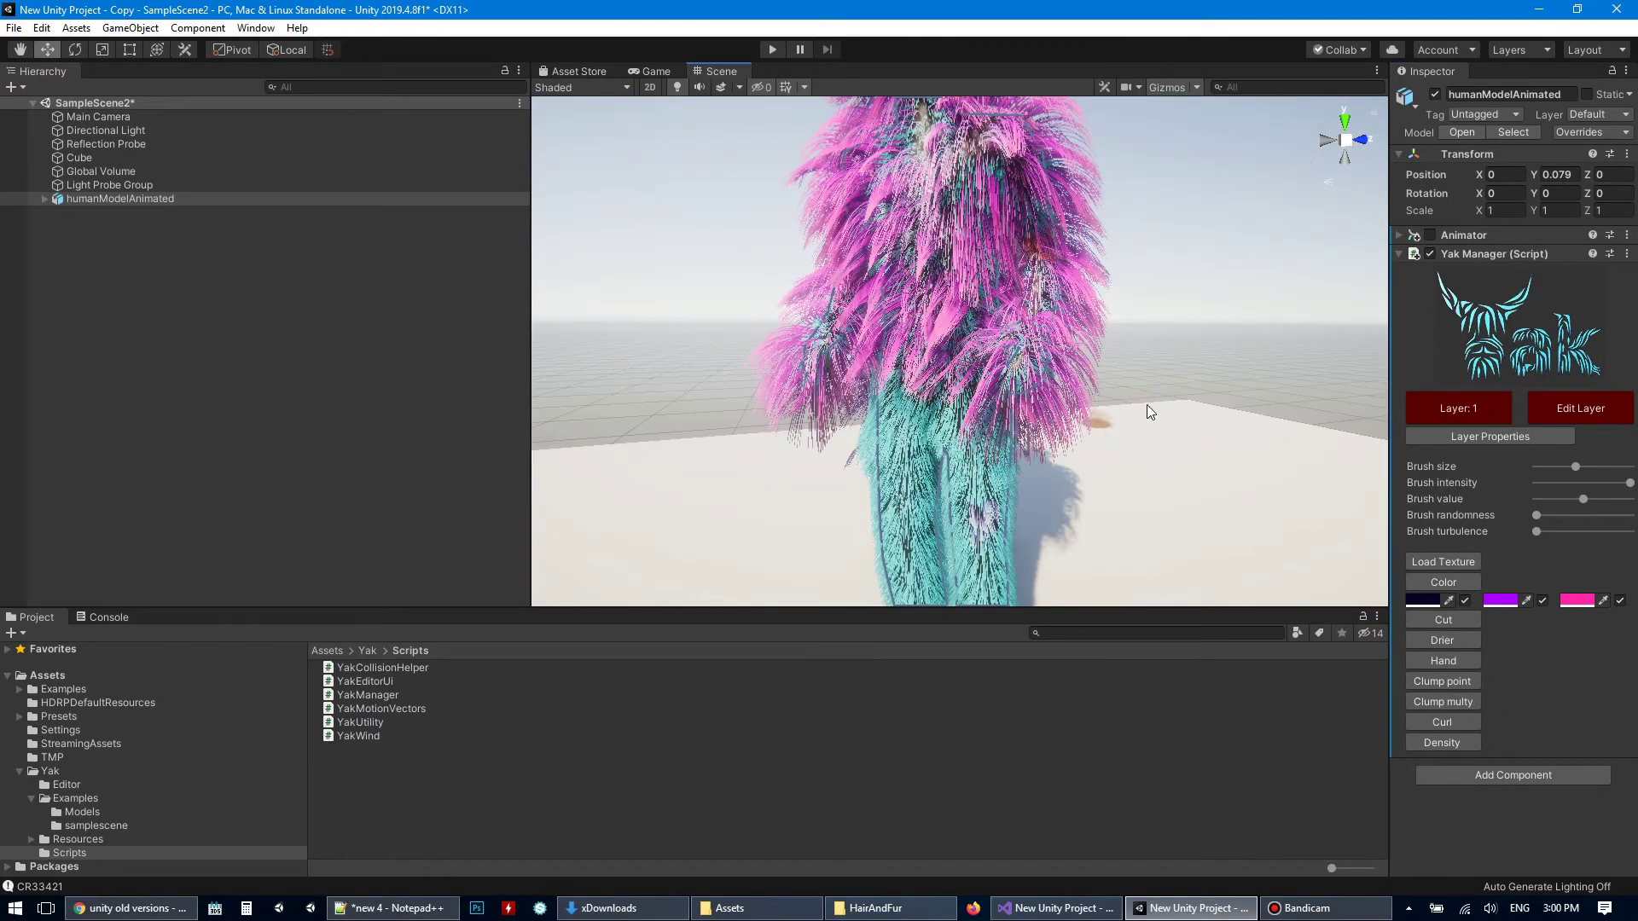
{"action": "mouse_move", "coordinate": [1146, 404]}
{"action": "left_mouse_down", "text": "alt"}
{"action": "mouse_move", "coordinate": [1163, 431]}
{"action": "mouse_move", "coordinate": [1162, 405]}
{"action": "left_mouse_up", "text": "alt"}
{"action": "scroll", "coordinate": [1175, 550], "scroll_direction": "up", "scroll_amount": 4}
{"action": "middle_click_drag", "start_coordinate": [1177, 552], "coordinate": [1229, 428]}
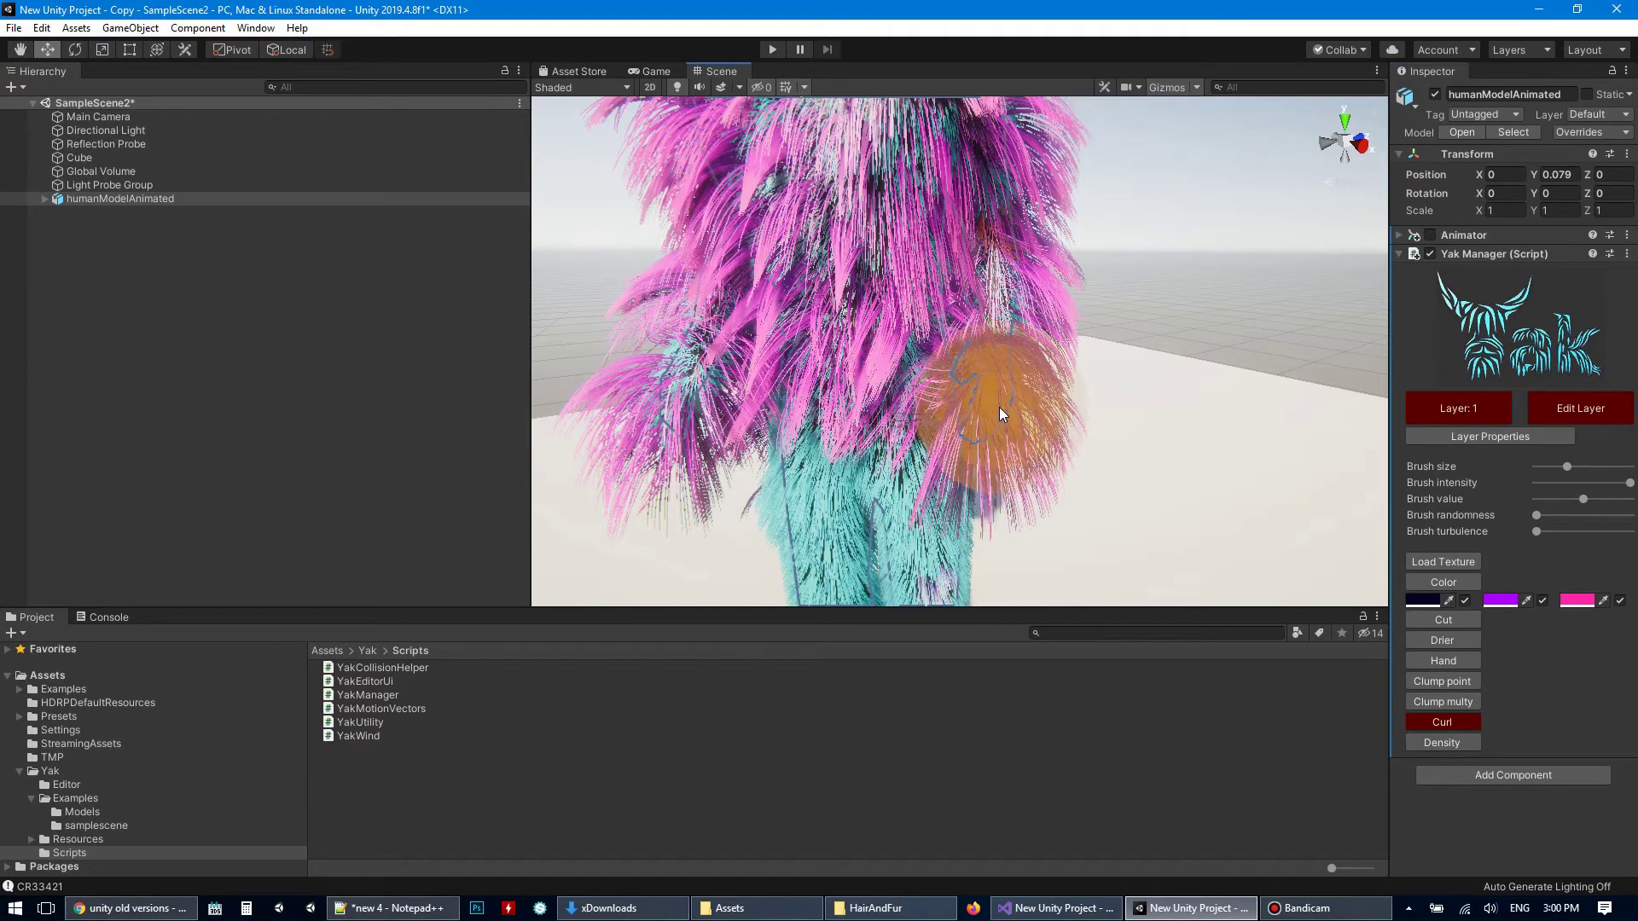
{"action": "mouse_move", "coordinate": [996, 413]}
{"action": "left_mouse_down"}
{"action": "mouse_move", "coordinate": [1005, 399]}
{"action": "mouse_move", "coordinate": [879, 372]}
{"action": "mouse_move", "coordinate": [937, 389]}
{"action": "mouse_move", "coordinate": [940, 371]}
{"action": "mouse_move", "coordinate": [986, 410]}
{"action": "mouse_move", "coordinate": [1151, 403]}
{"action": "mouse_move", "coordinate": [954, 433]}
{"action": "left_mouse_up"}
{"action": "left_click_drag", "start_coordinate": [780, 435], "coordinate": [781, 433]}
{"action": "mouse_move", "coordinate": [781, 433]}
{"action": "left_mouse_down", "text": "alt"}
{"action": "mouse_move", "coordinate": [999, 408]}
{"action": "mouse_move", "coordinate": [920, 348]}
{"action": "mouse_move", "coordinate": [930, 384]}
{"action": "left_mouse_up", "text": "alt"}
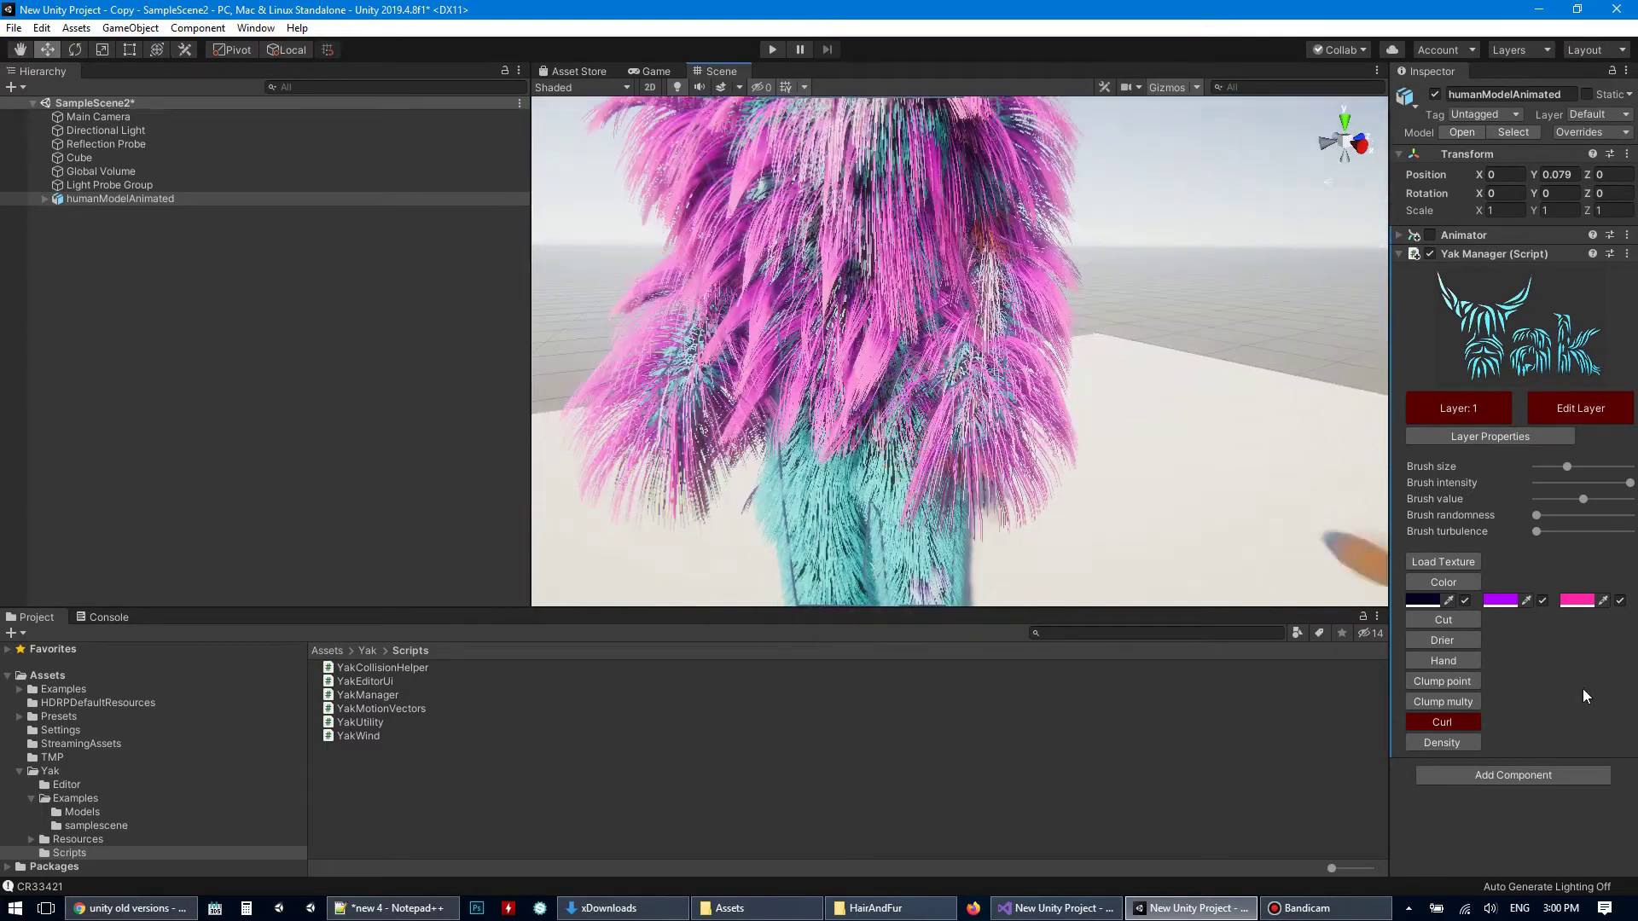
{"action": "left_click", "coordinate": [1462, 721]}
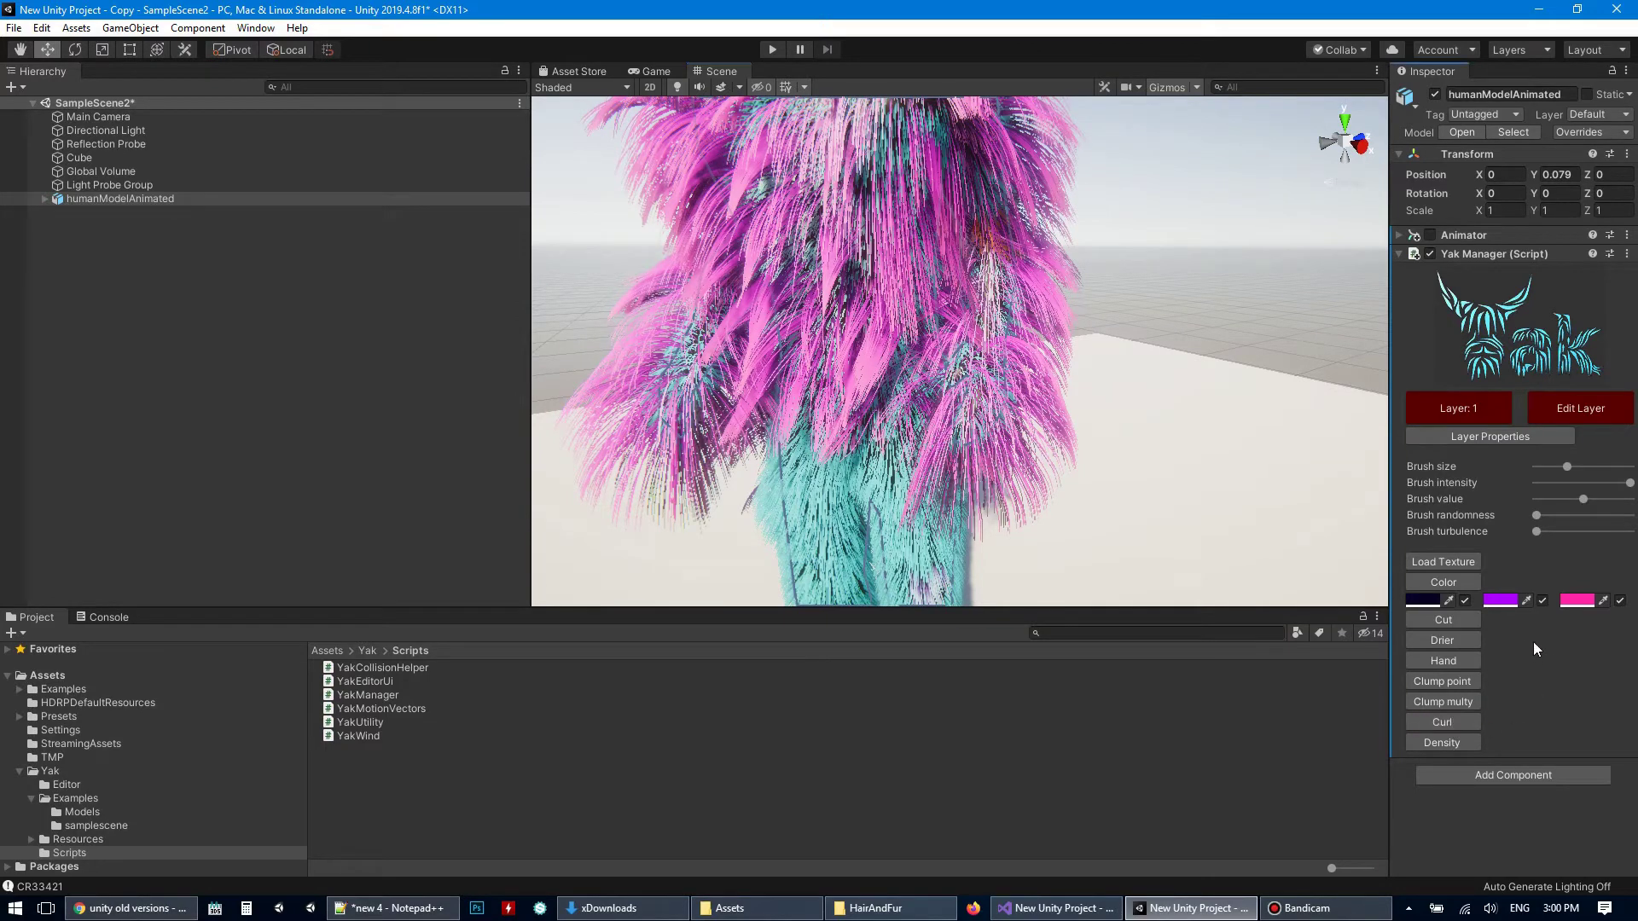
- Comb the pink hair on one side of the head upward and outward with the Hand brush
{"action": "left_click", "coordinate": [1461, 662]}
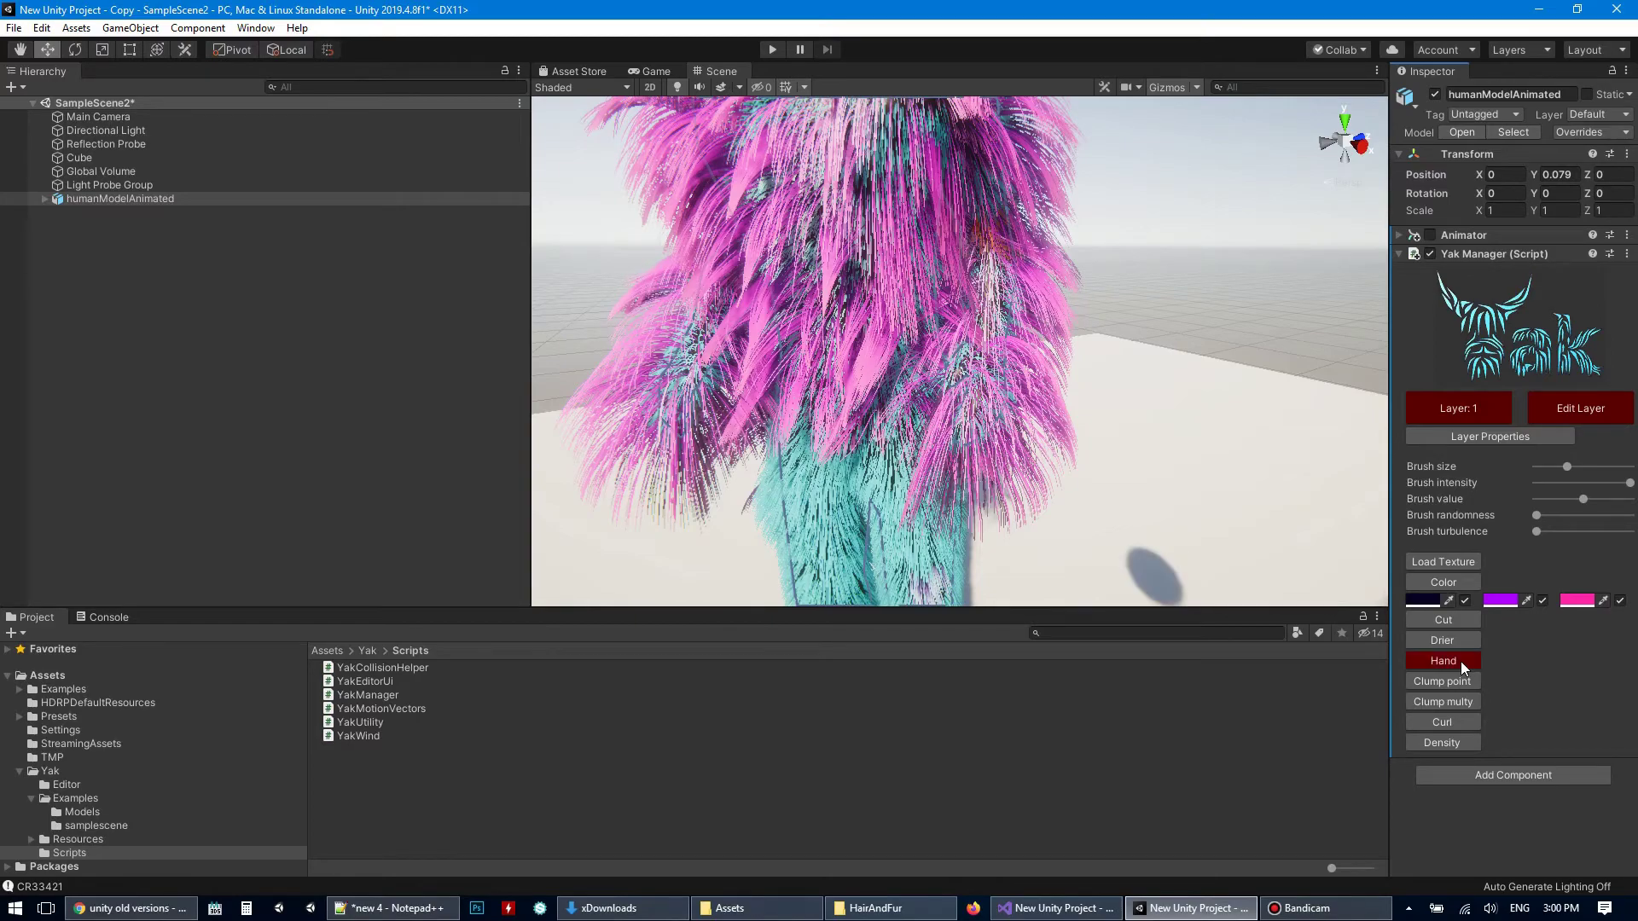
{"action": "left_click_drag", "start_coordinate": [1177, 435], "coordinate": [897, 401], "text": "alt"}
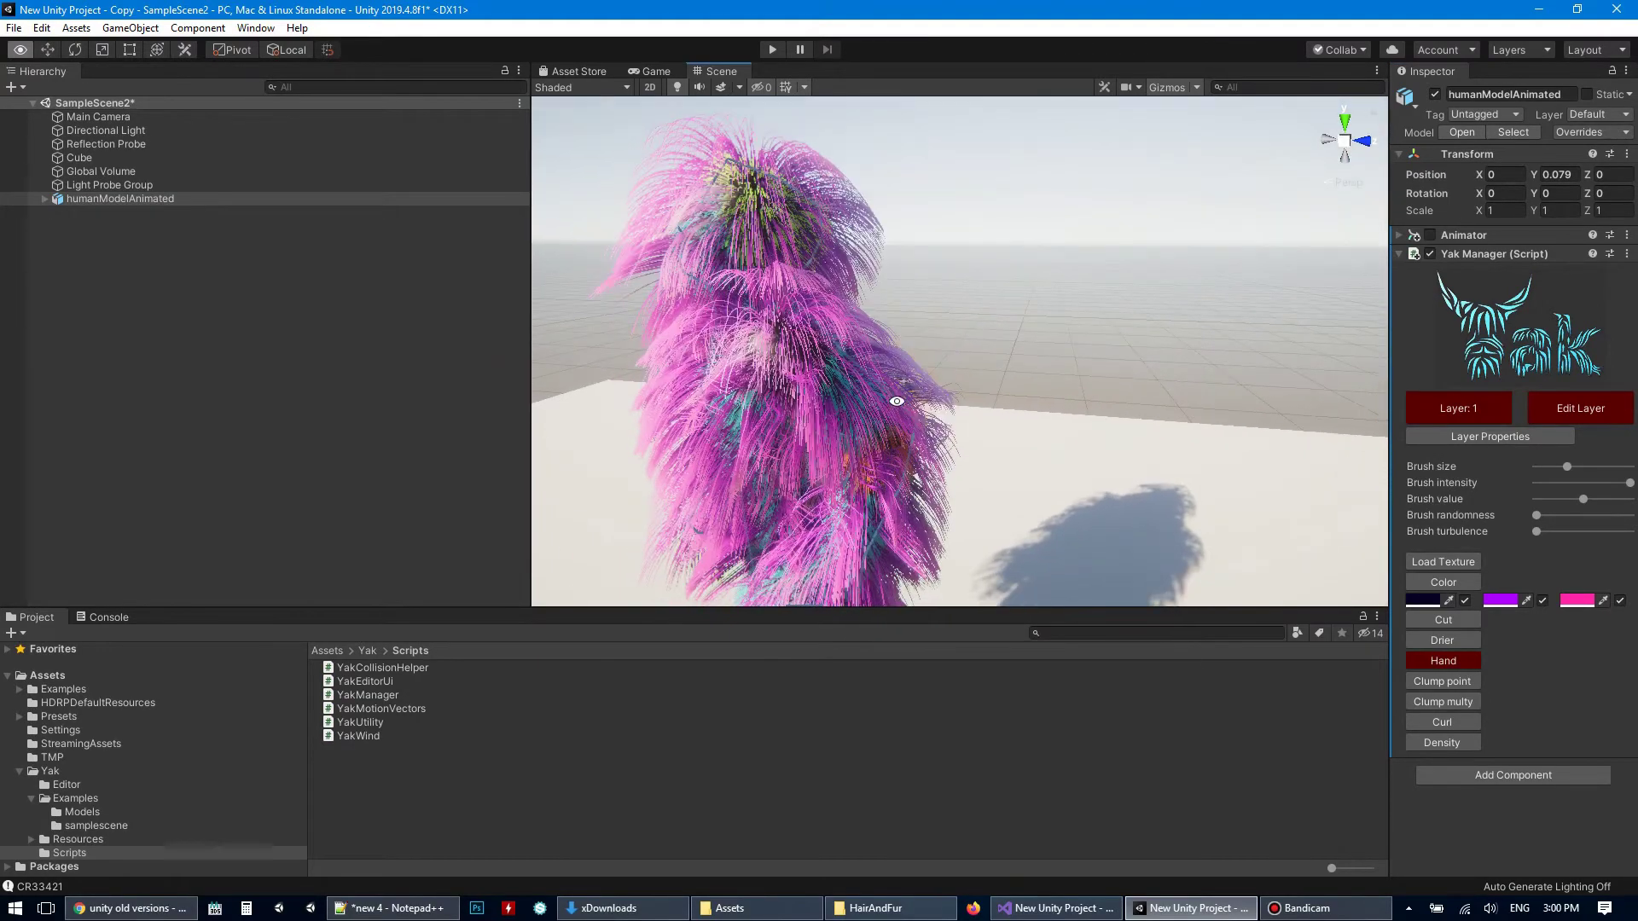
{"action": "middle_click_drag", "start_coordinate": [938, 299], "coordinate": [1085, 444]}
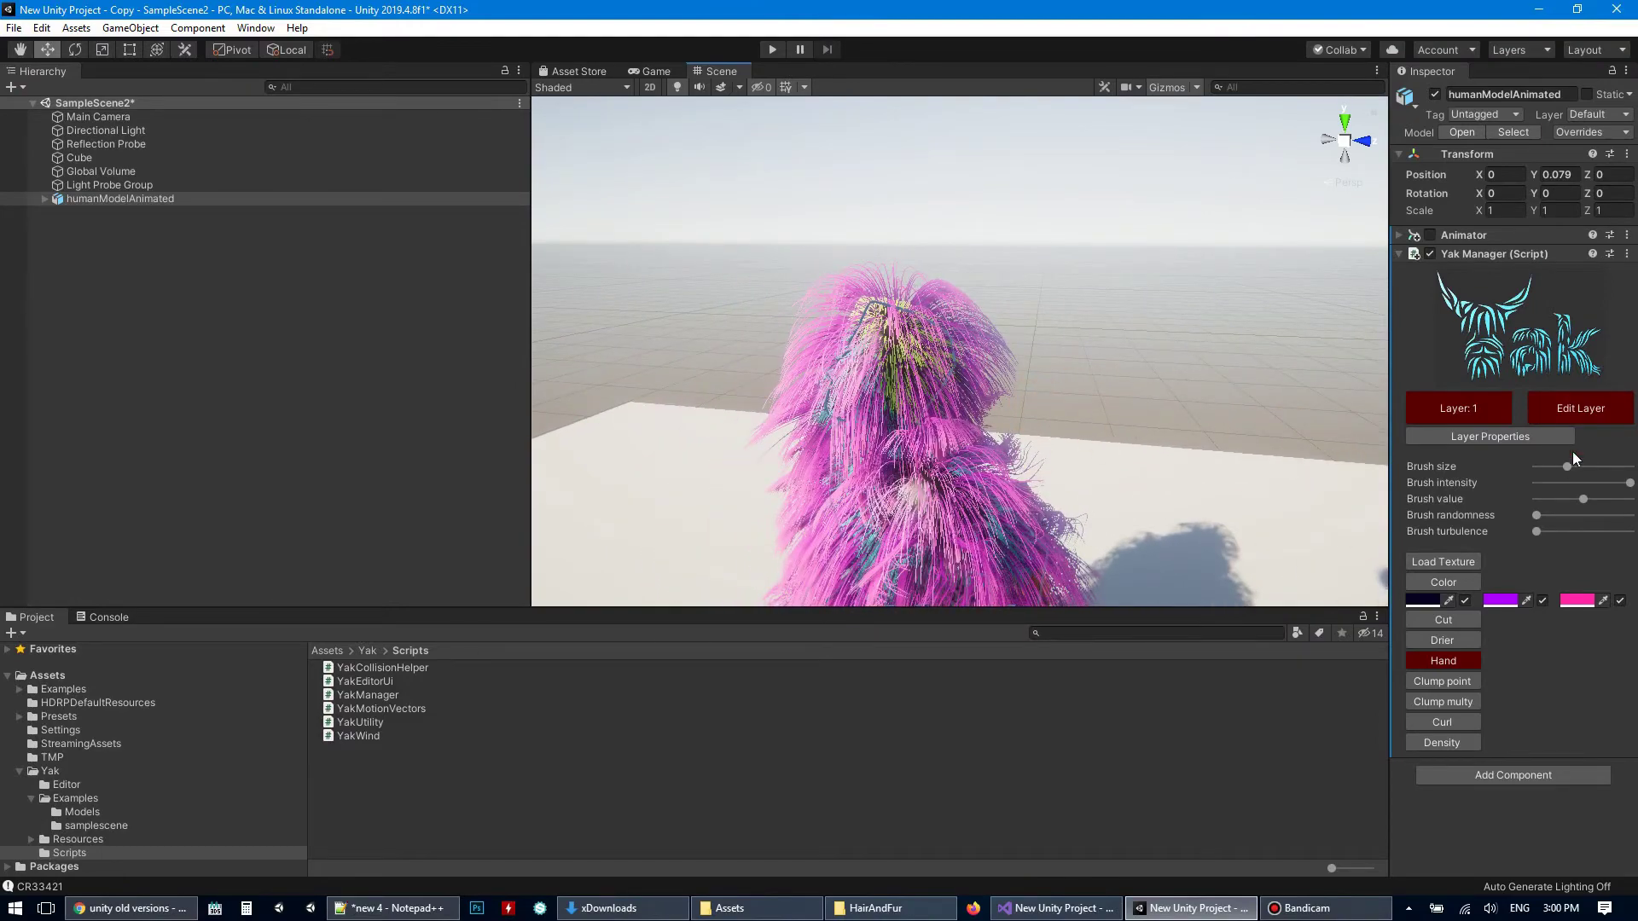
{"action": "mouse_move", "coordinate": [1042, 469]}
{"action": "left_mouse_down", "text": "alt"}
{"action": "mouse_move", "coordinate": [1268, 395]}
{"action": "mouse_move", "coordinate": [1051, 490]}
{"action": "left_mouse_up", "text": "alt"}
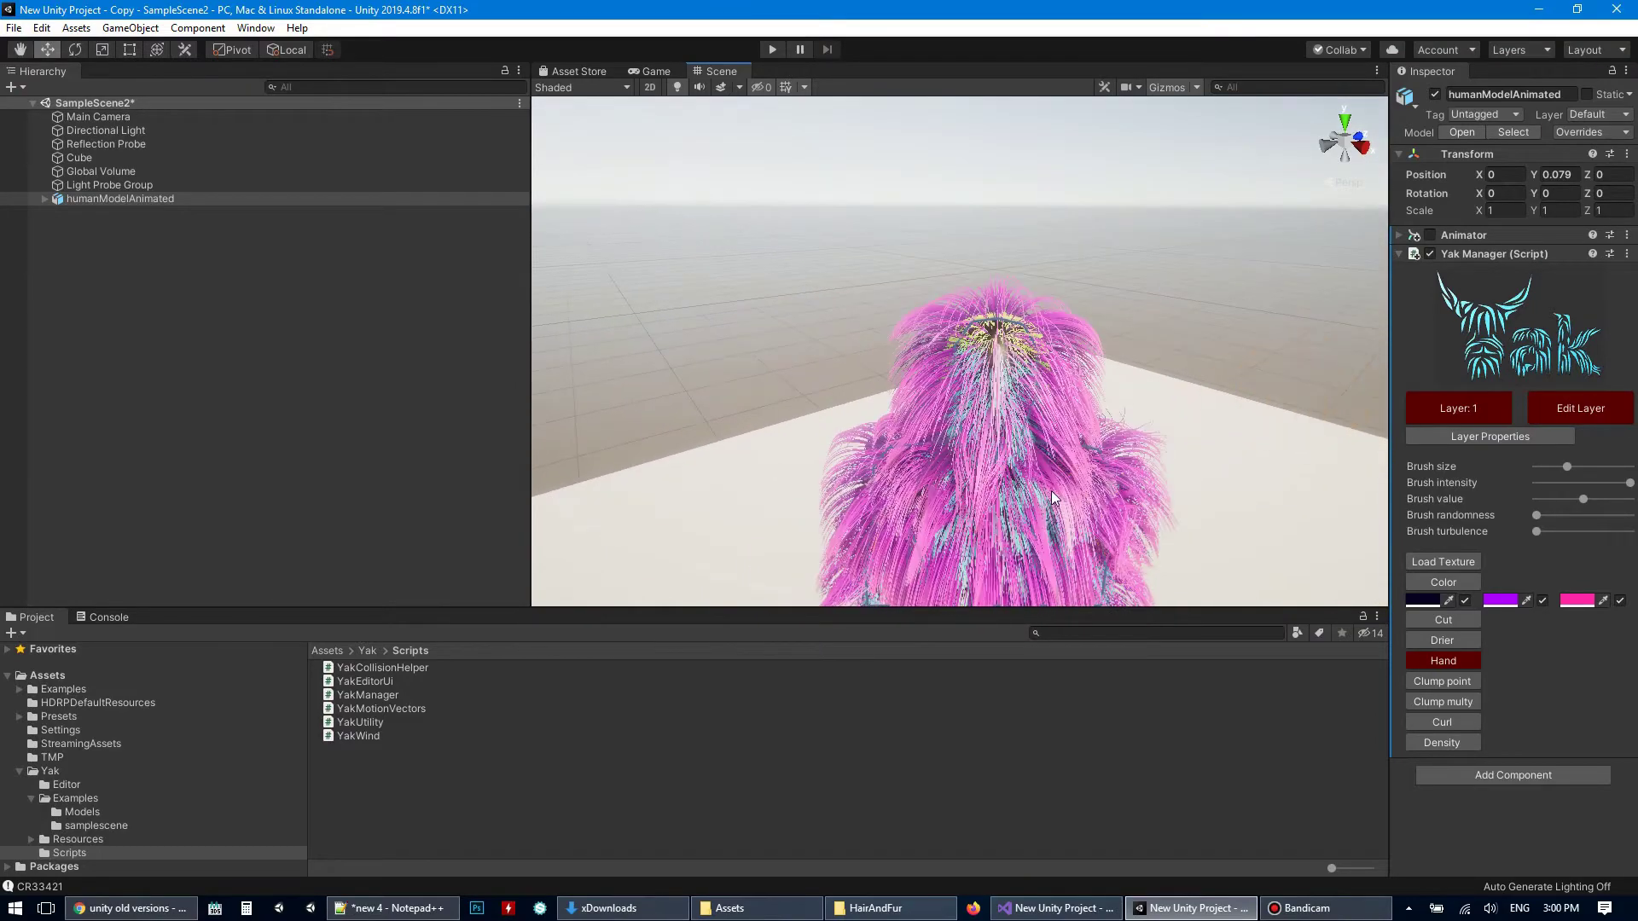
{"action": "left_click_drag", "start_coordinate": [1086, 366], "coordinate": [1152, 322], "text": "alt"}
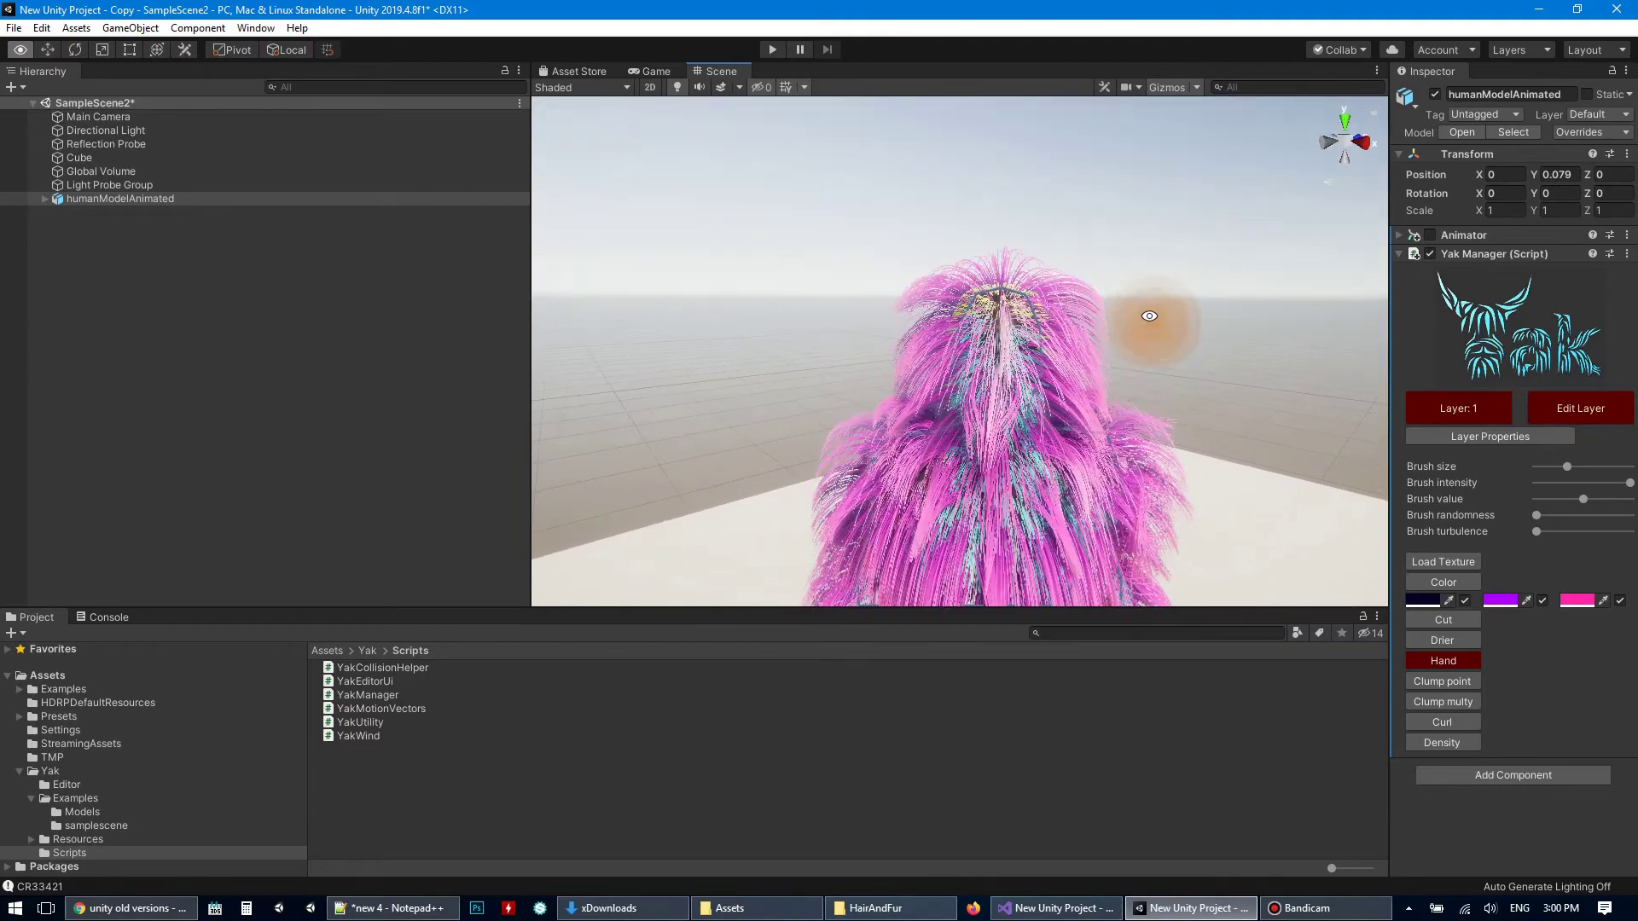
{"action": "left_click_drag", "start_coordinate": [1109, 397], "coordinate": [1145, 303]}
{"action": "left_click_drag", "start_coordinate": [1101, 358], "coordinate": [1114, 258]}
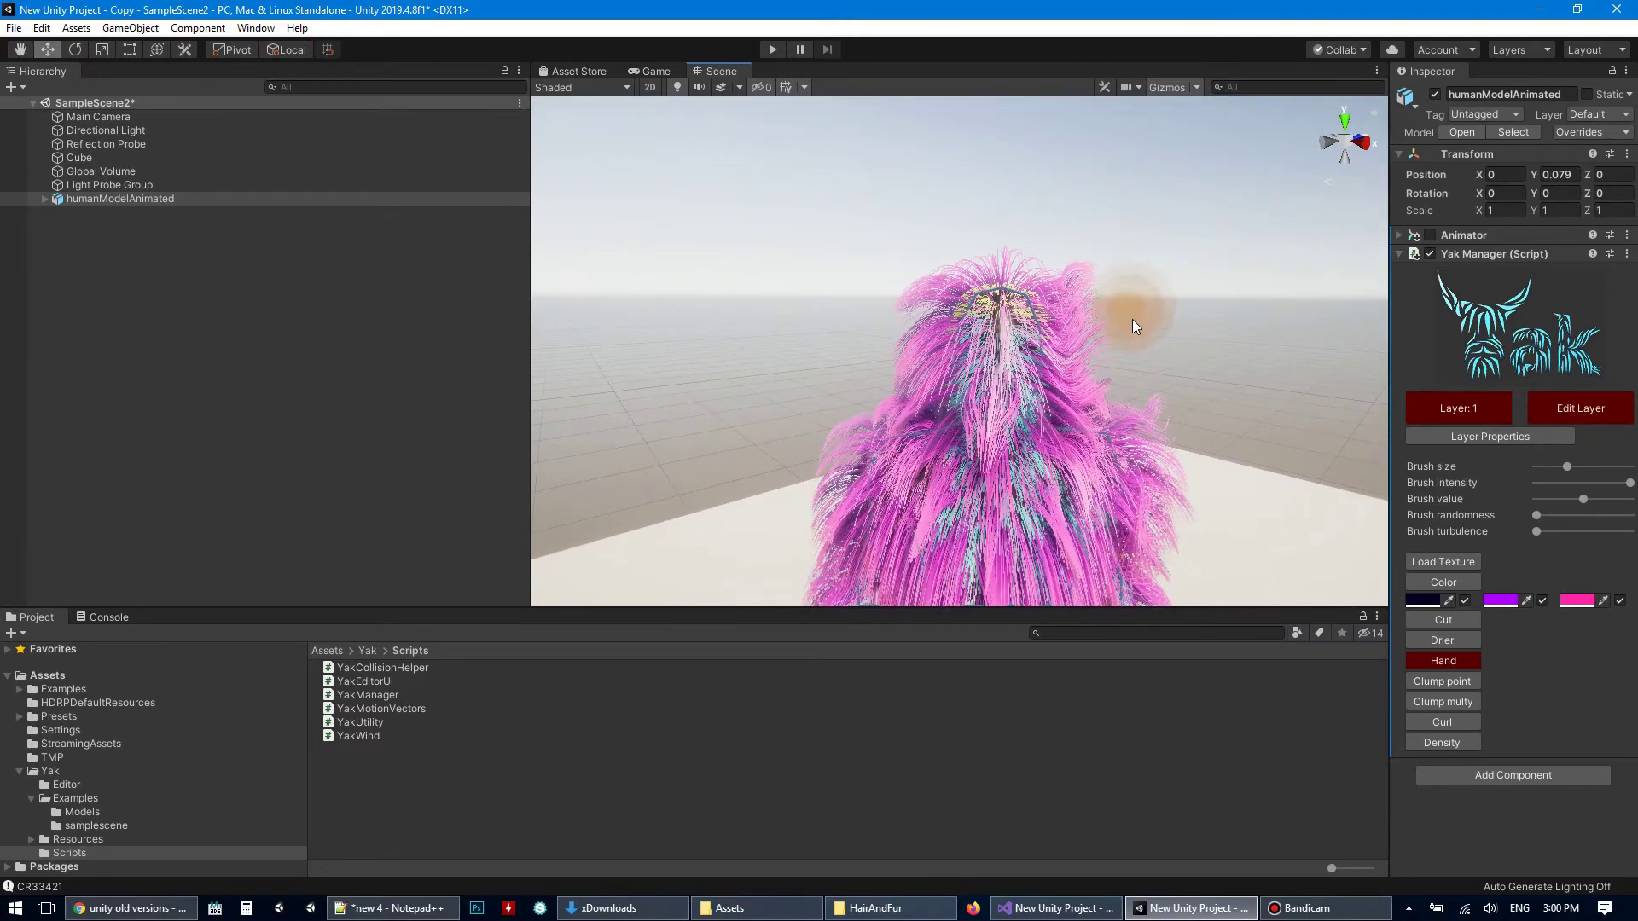
{"action": "left_click_drag", "start_coordinate": [1109, 342], "coordinate": [1111, 252]}
- Sweep the pink hair on the rest of the head upward with the Hand brush, working around the crown and back
{"action": "mouse_move", "coordinate": [1169, 320]}
{"action": "left_mouse_down", "text": "alt"}
{"action": "mouse_move", "coordinate": [1032, 232]}
{"action": "mouse_move", "coordinate": [806, 243]}
{"action": "left_mouse_up", "text": "alt"}
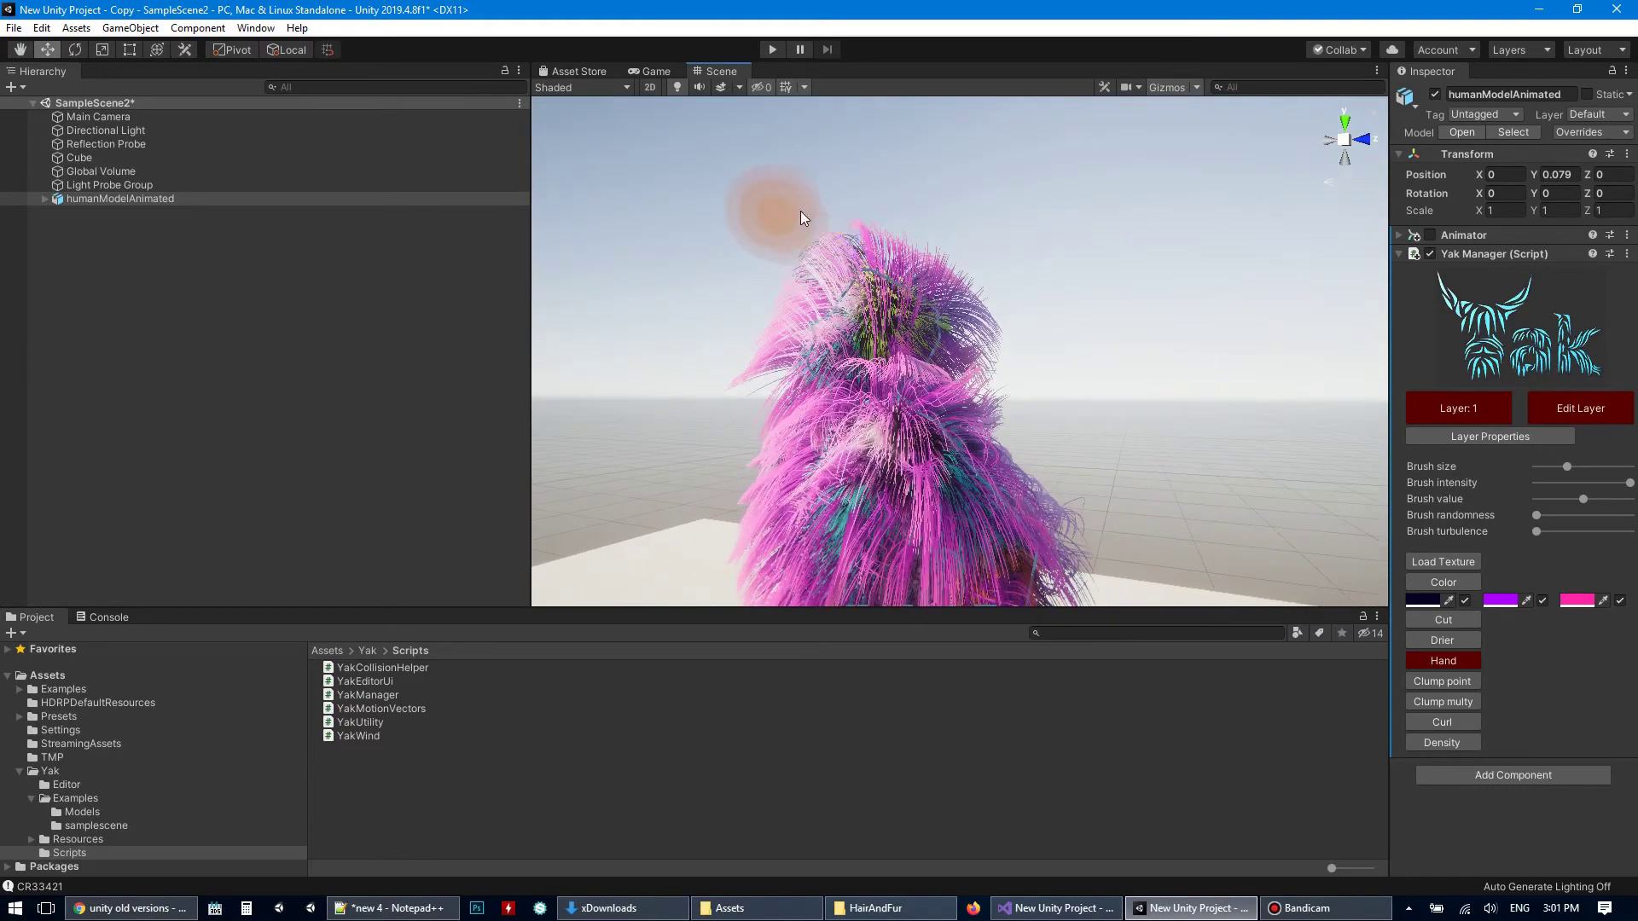
{"action": "mouse_move", "coordinate": [883, 286]}
{"action": "left_mouse_down"}
{"action": "mouse_move", "coordinate": [950, 191]}
{"action": "mouse_move", "coordinate": [989, 226]}
{"action": "mouse_move", "coordinate": [817, 216]}
{"action": "left_mouse_up"}
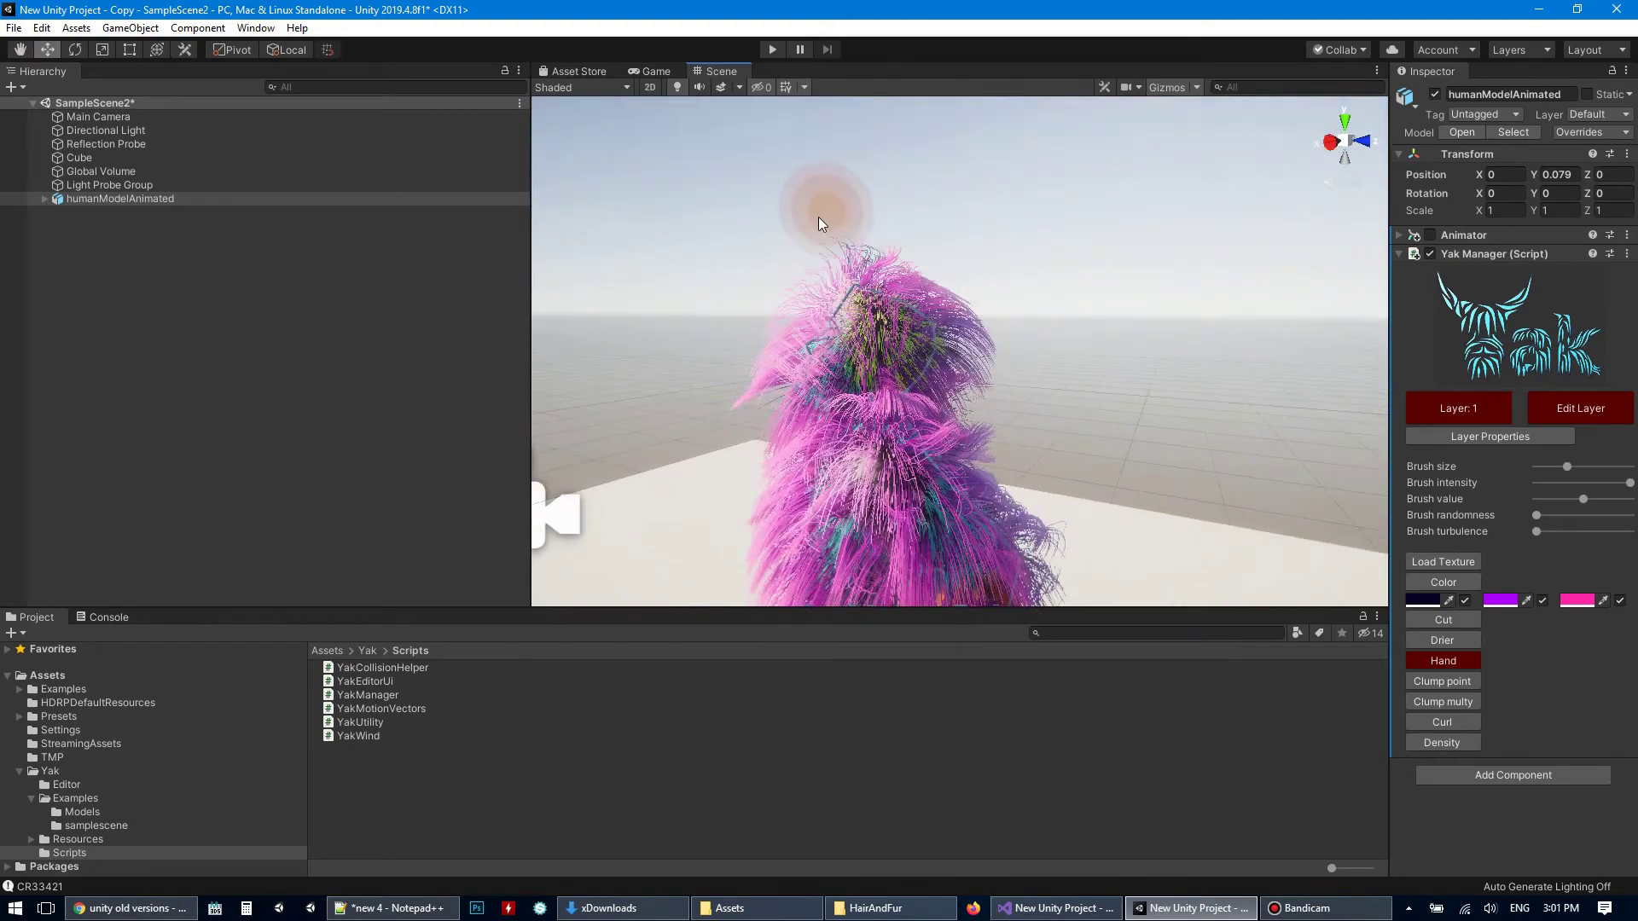
{"action": "left_click_drag", "start_coordinate": [926, 220], "coordinate": [923, 272], "text": "alt"}
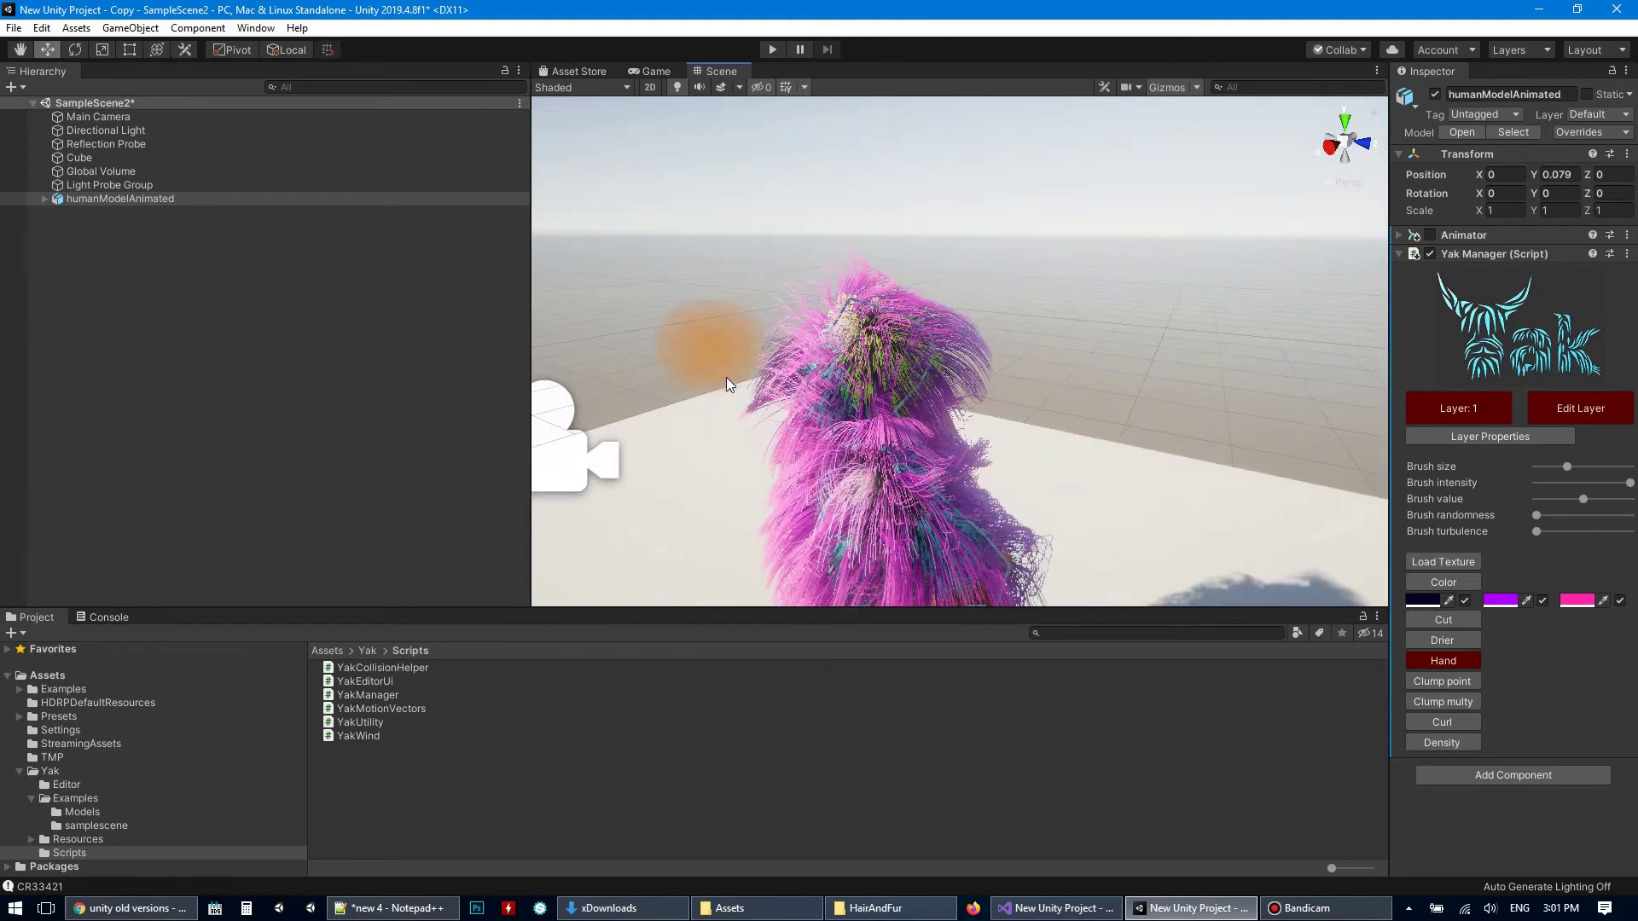
{"action": "left_click_drag", "start_coordinate": [738, 422], "coordinate": [740, 280]}
{"action": "left_click_drag", "start_coordinate": [757, 363], "coordinate": [806, 241]}
{"action": "left_click_drag", "start_coordinate": [981, 243], "coordinate": [1224, 120], "text": "alt"}
{"action": "mouse_move", "coordinate": [1099, 166]}
{"action": "left_mouse_down"}
{"action": "mouse_move", "coordinate": [863, 183]}
{"action": "mouse_move", "coordinate": [929, 203]}
{"action": "mouse_move", "coordinate": [868, 232]}
{"action": "mouse_move", "coordinate": [1130, 237]}
{"action": "mouse_move", "coordinate": [1012, 350]}
{"action": "mouse_move", "coordinate": [724, 355]}
{"action": "mouse_move", "coordinate": [1058, 376]}
{"action": "mouse_move", "coordinate": [1396, 429]}
{"action": "left_mouse_up"}
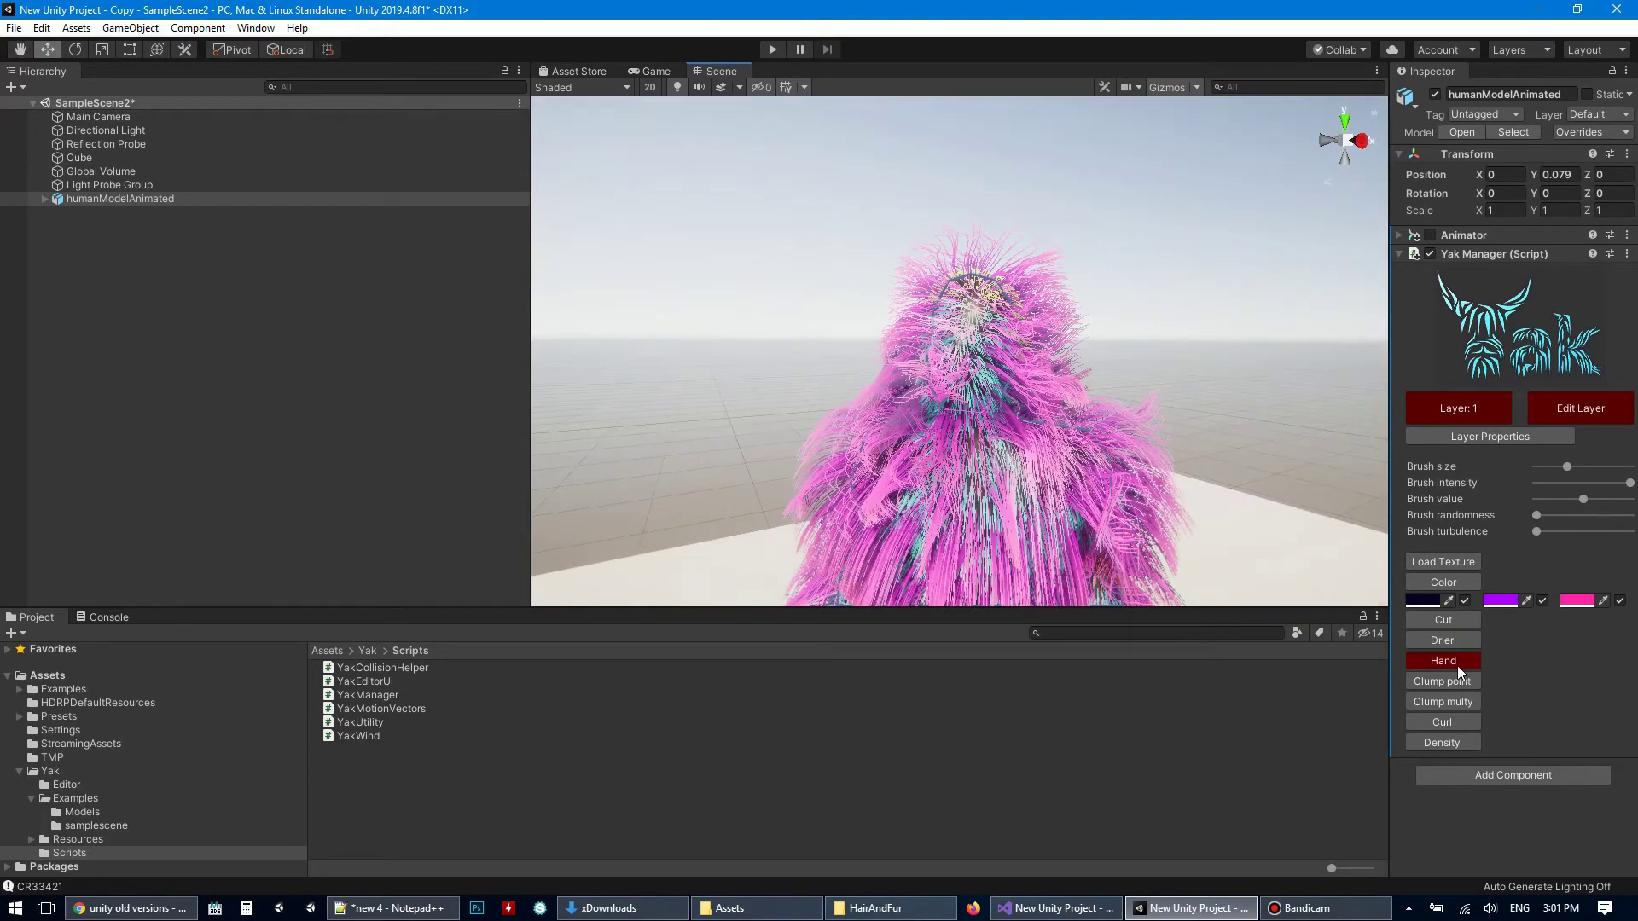
- Blow the pink hair around the head and crown in several directions using the Drier brush
{"action": "left_click", "coordinate": [1460, 640]}
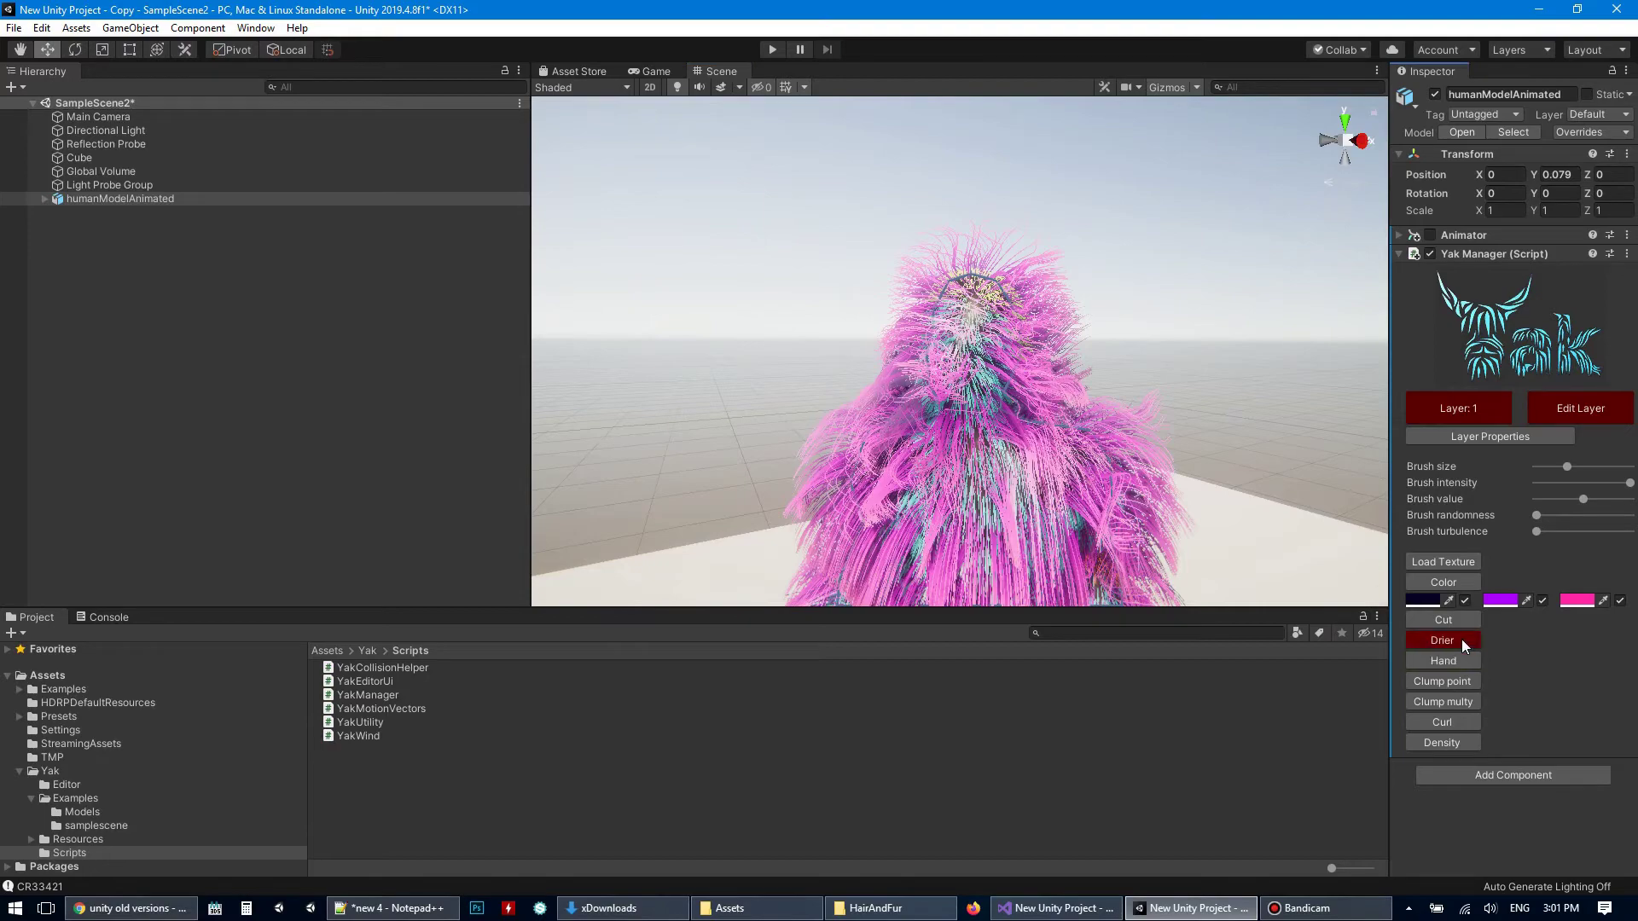
{"action": "left_click_drag", "start_coordinate": [1174, 468], "coordinate": [958, 464], "text": "alt"}
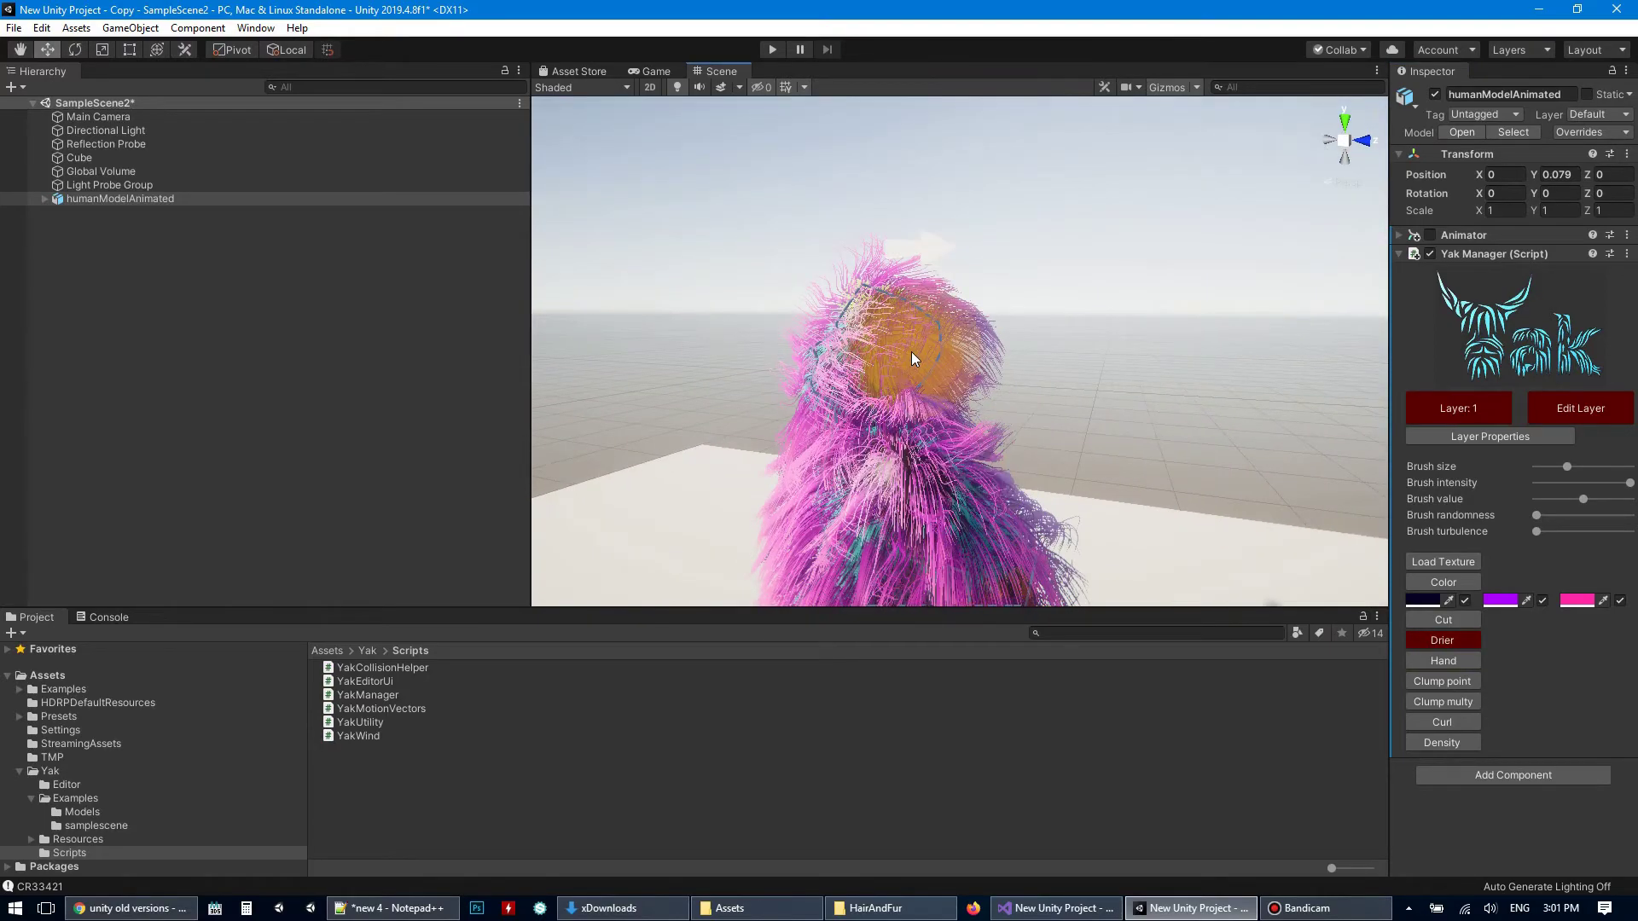
{"action": "mouse_move", "coordinate": [911, 352]}
{"action": "left_mouse_down", "text": "alt"}
{"action": "mouse_move", "coordinate": [1015, 396]}
{"action": "mouse_move", "coordinate": [910, 390]}
{"action": "left_mouse_up", "text": "alt"}
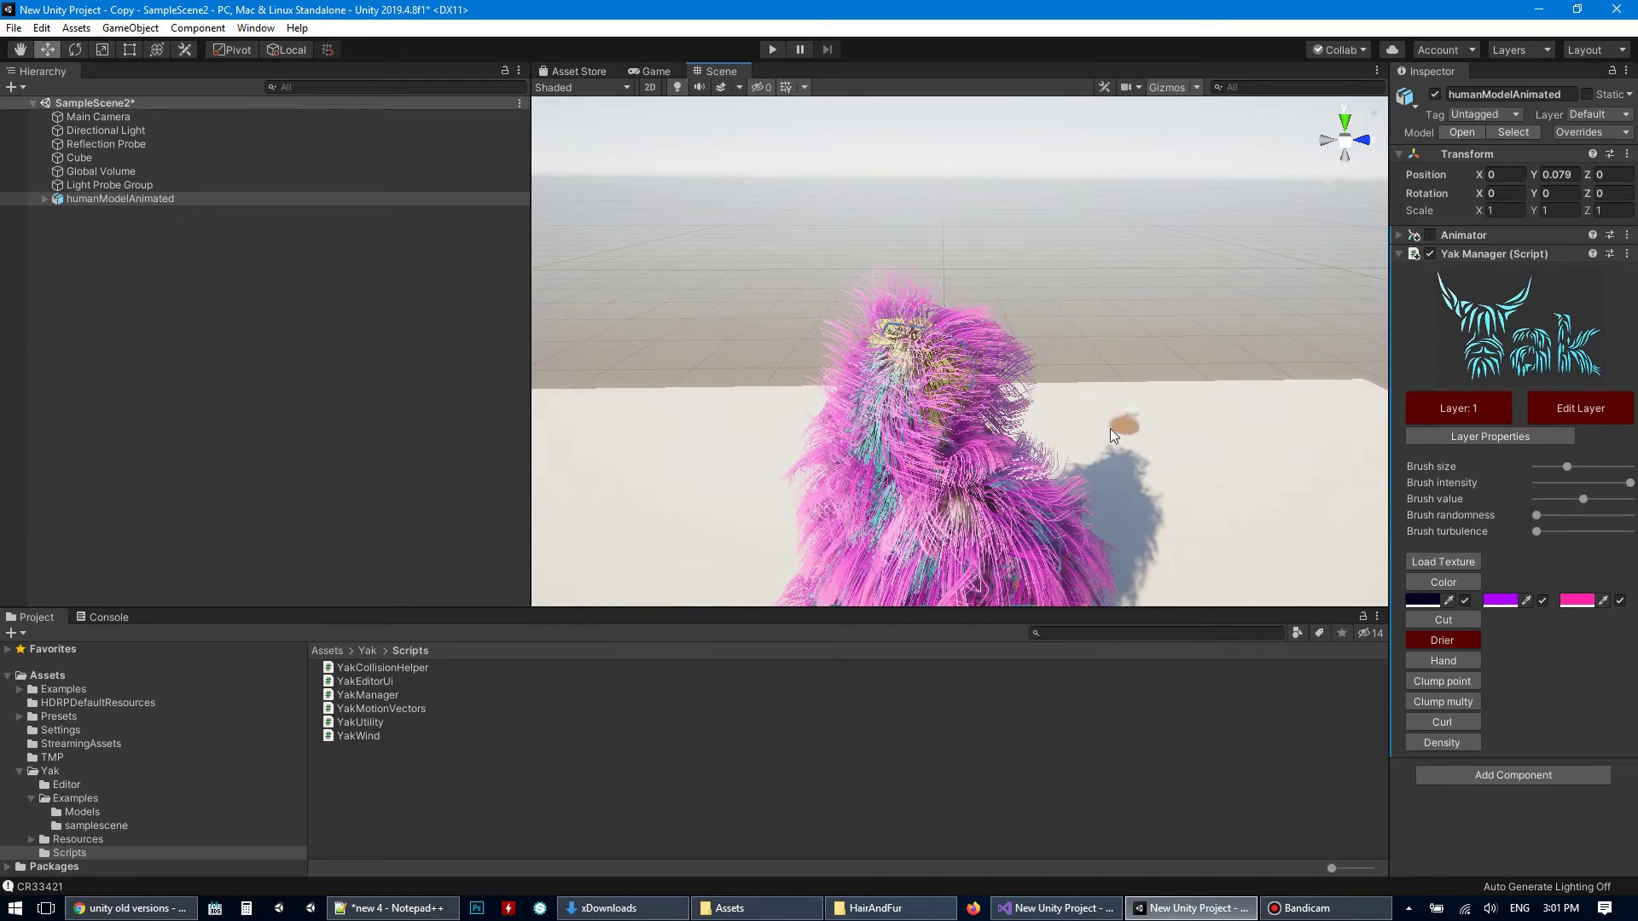
{"action": "left_click_drag", "start_coordinate": [1109, 428], "coordinate": [1226, 472], "text": "alt"}
{"action": "left_click_drag", "start_coordinate": [1107, 410], "coordinate": [1221, 406], "text": "alt"}
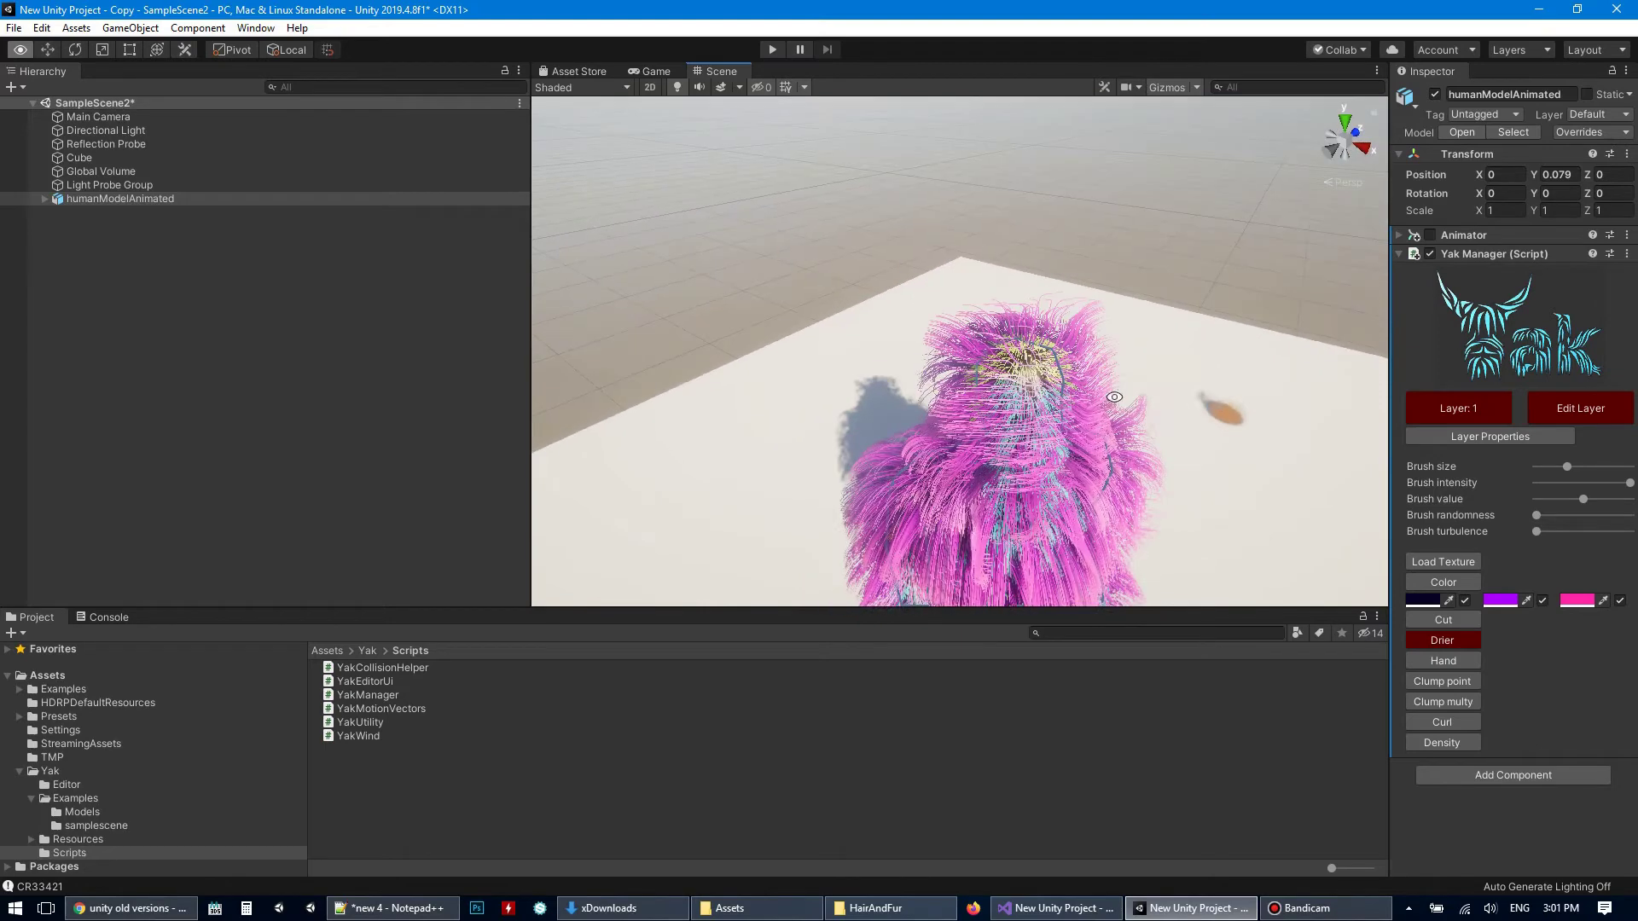
{"action": "mouse_move", "coordinate": [1017, 406]}
{"action": "left_mouse_down"}
{"action": "mouse_move", "coordinate": [1037, 407]}
{"action": "mouse_move", "coordinate": [1016, 401]}
{"action": "mouse_move", "coordinate": [1053, 343]}
{"action": "mouse_move", "coordinate": [1210, 290]}
{"action": "mouse_move", "coordinate": [1010, 448]}
{"action": "mouse_move", "coordinate": [1099, 418]}
{"action": "mouse_move", "coordinate": [998, 356]}
{"action": "mouse_move", "coordinate": [968, 392]}
{"action": "left_mouse_up"}
{"action": "mouse_move", "coordinate": [1104, 426]}
{"action": "left_mouse_down"}
{"action": "mouse_move", "coordinate": [1088, 423]}
{"action": "mouse_move", "coordinate": [1124, 430]}
{"action": "mouse_move", "coordinate": [936, 435]}
{"action": "left_mouse_up"}
{"action": "mouse_move", "coordinate": [925, 346]}
{"action": "left_mouse_down"}
{"action": "mouse_move", "coordinate": [921, 331]}
{"action": "mouse_move", "coordinate": [1133, 421]}
{"action": "left_mouse_up"}
- Blow the pink hair over the shoulder and upper arm with the Drier brush, and deactivate the brush
{"action": "middle_click_drag", "start_coordinate": [1134, 421], "coordinate": [1150, 286]}
{"action": "mouse_move", "coordinate": [1150, 286]}
{"action": "left_mouse_down", "text": "alt"}
{"action": "mouse_move", "coordinate": [1132, 364]}
{"action": "mouse_move", "coordinate": [1050, 382]}
{"action": "mouse_move", "coordinate": [1083, 409]}
{"action": "mouse_move", "coordinate": [1575, 393]}
{"action": "mouse_move", "coordinate": [0, 395]}
{"action": "left_mouse_up", "text": "alt"}
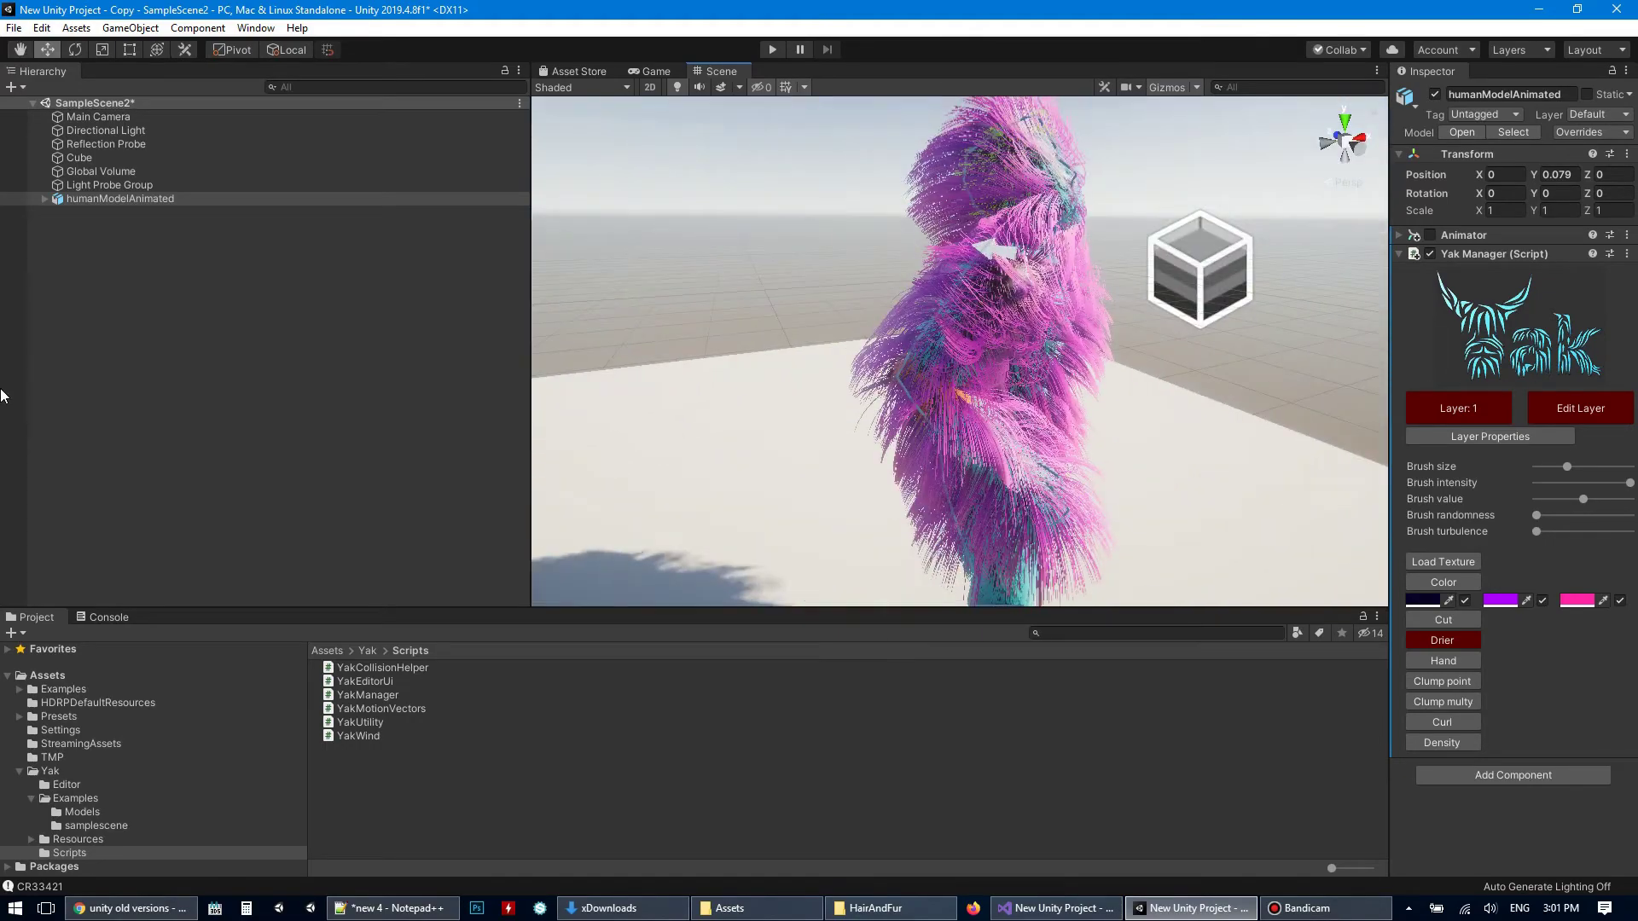
{"action": "mouse_move", "coordinate": [920, 379]}
{"action": "left_mouse_down"}
{"action": "mouse_move", "coordinate": [945, 294]}
{"action": "mouse_move", "coordinate": [783, 302]}
{"action": "mouse_move", "coordinate": [812, 330]}
{"action": "mouse_move", "coordinate": [972, 344]}
{"action": "mouse_move", "coordinate": [887, 331]}
{"action": "left_mouse_up"}
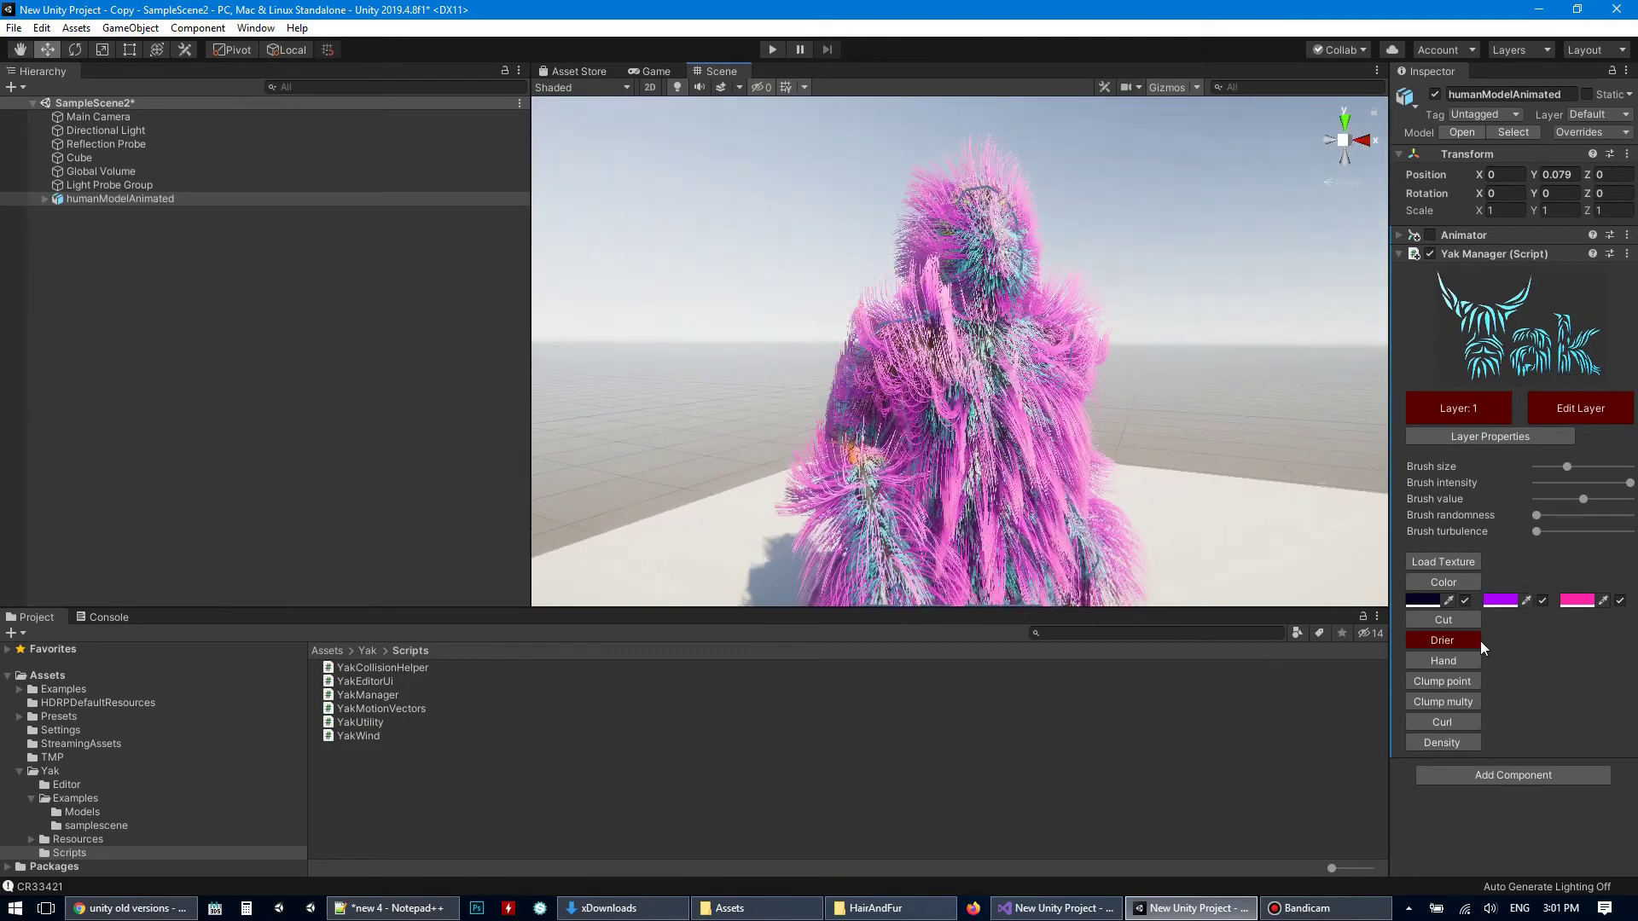
{"action": "left_click", "coordinate": [1457, 640]}
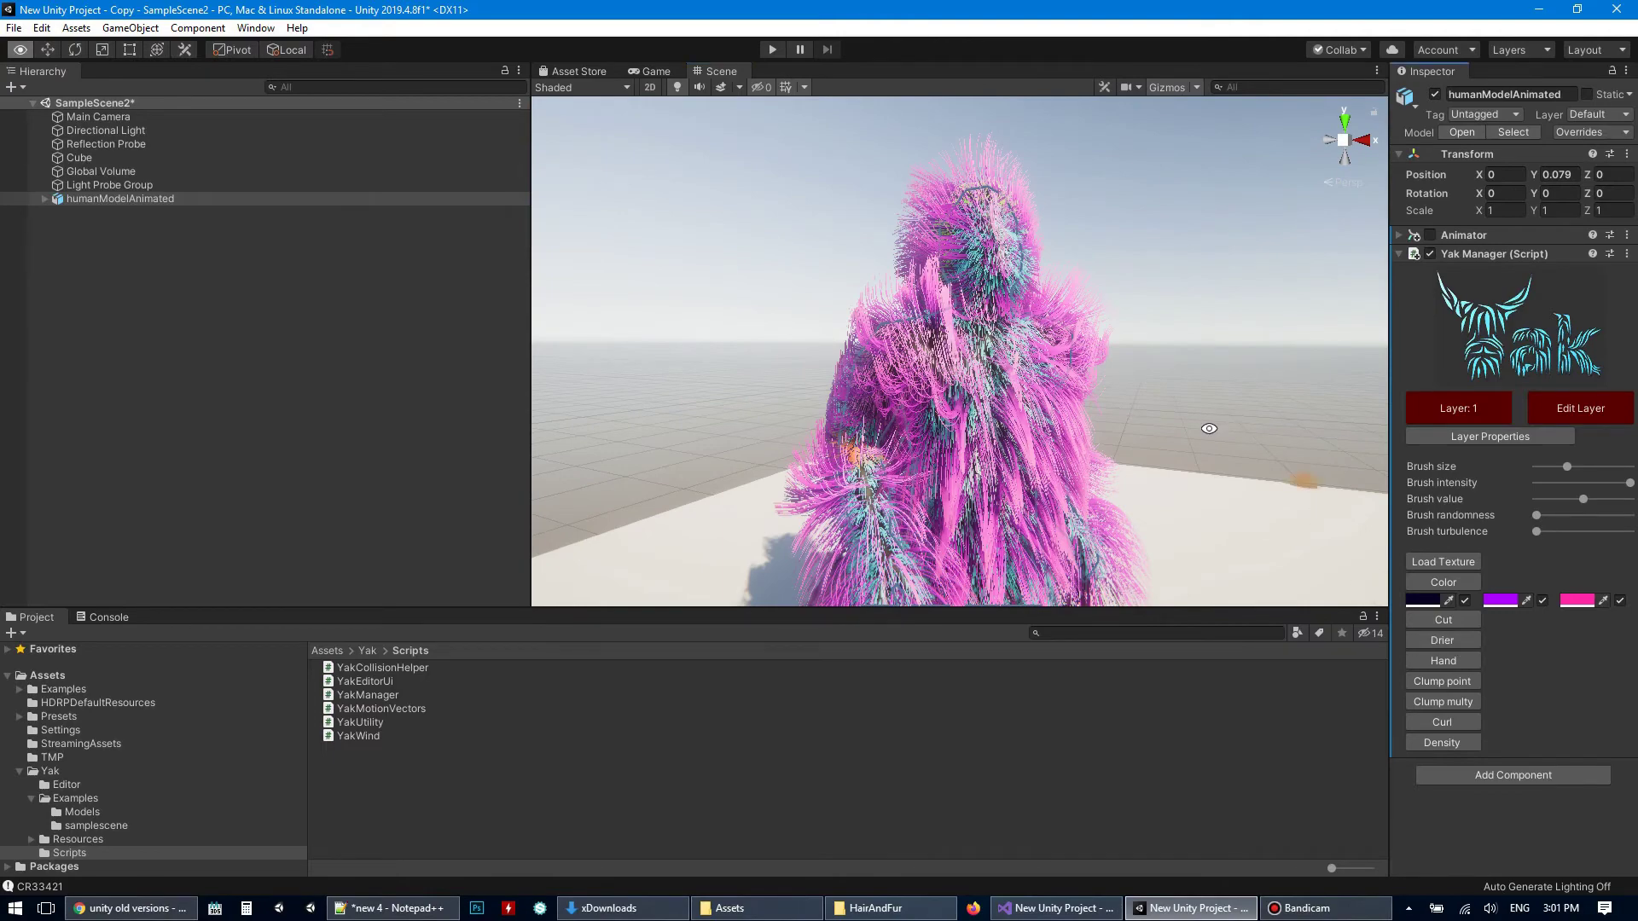
- Shorten and regrow the pink upper-body hair using the Cut brush at a slightly lower intensity, and deactivate the brush
{"action": "left_click", "coordinate": [1451, 621]}
{"action": "mouse_move", "coordinate": [1187, 389]}
{"action": "left_mouse_down", "text": "alt"}
{"action": "mouse_move", "coordinate": [1076, 444]}
{"action": "mouse_move", "coordinate": [1160, 386]}
{"action": "left_mouse_up", "text": "alt"}
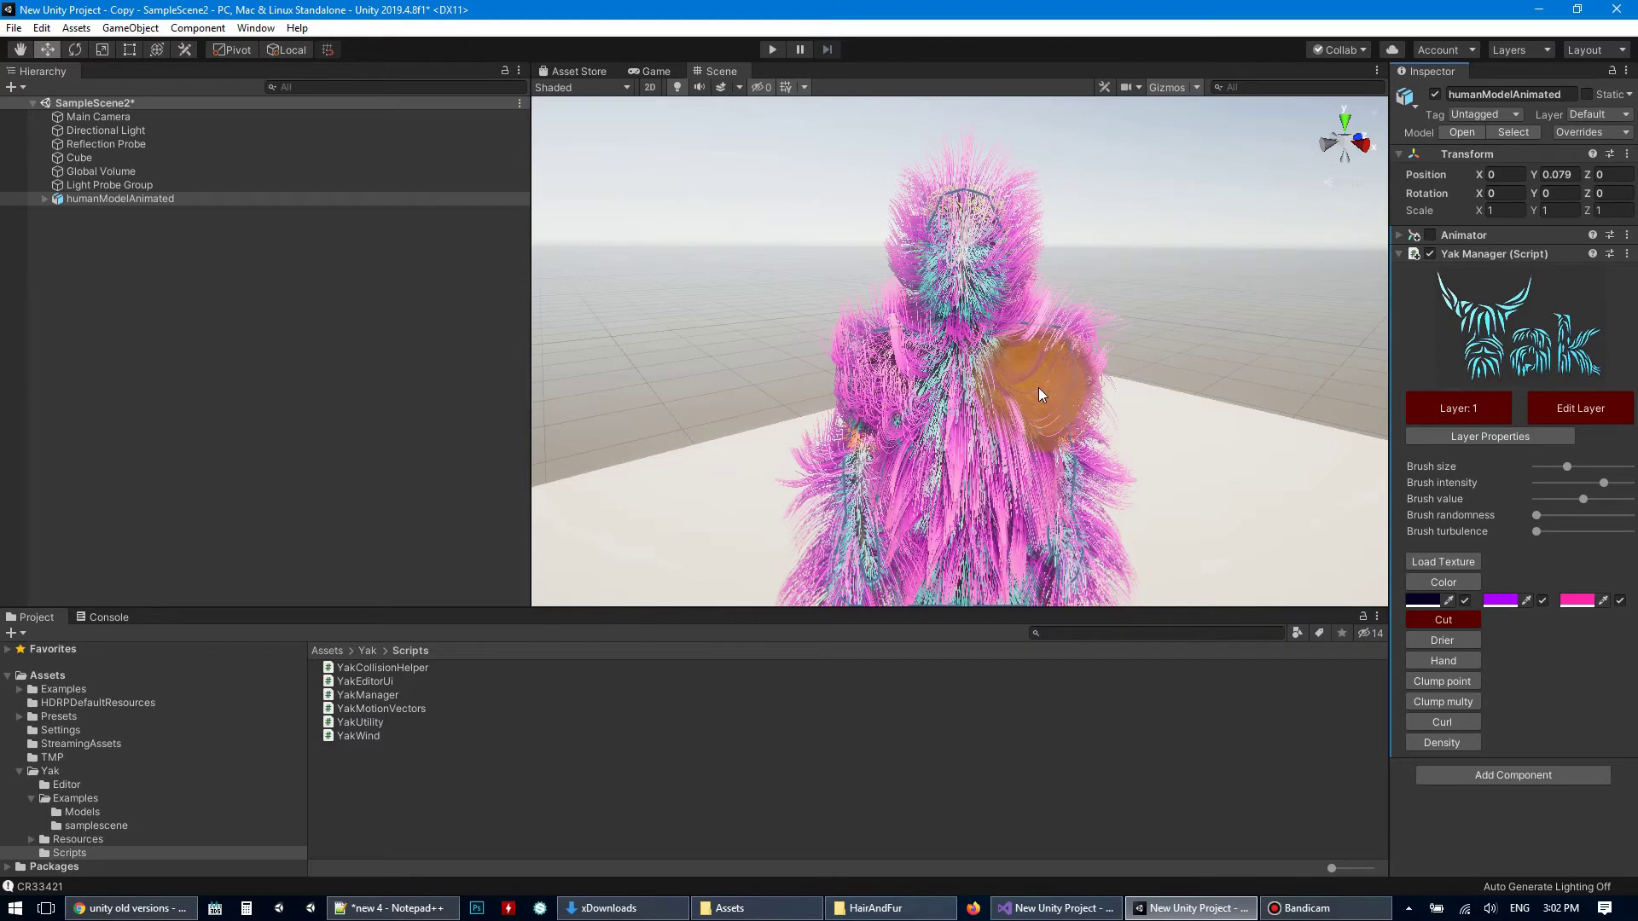
{"action": "left_click_drag", "start_coordinate": [1038, 387], "coordinate": [1038, 377]}
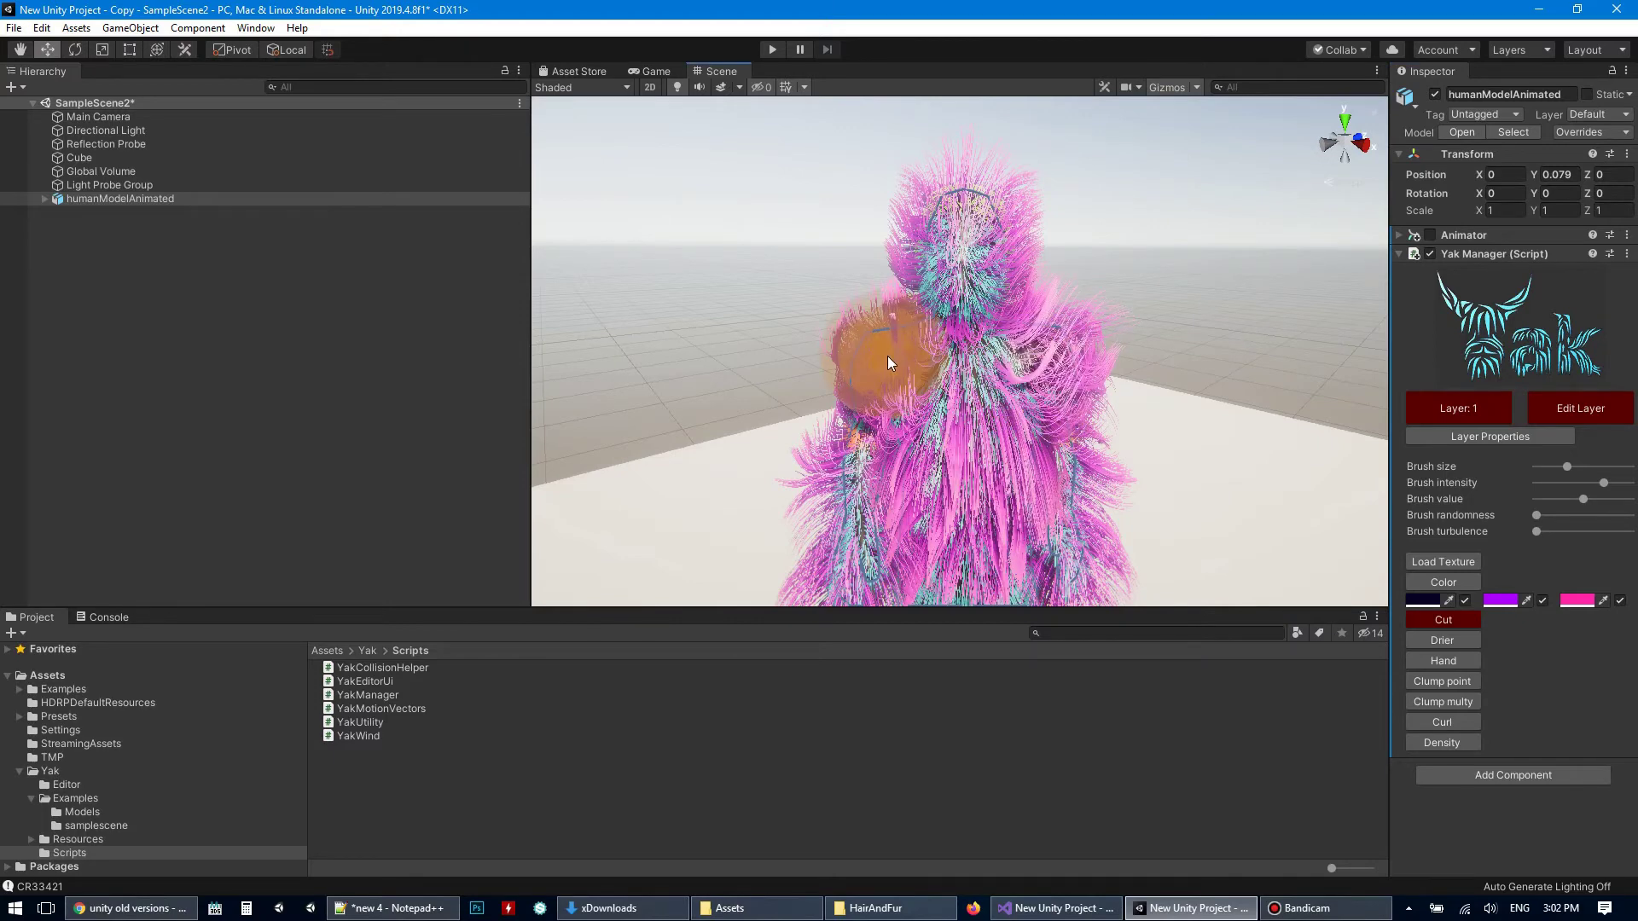
{"action": "left_click_drag", "start_coordinate": [887, 356], "coordinate": [880, 353]}
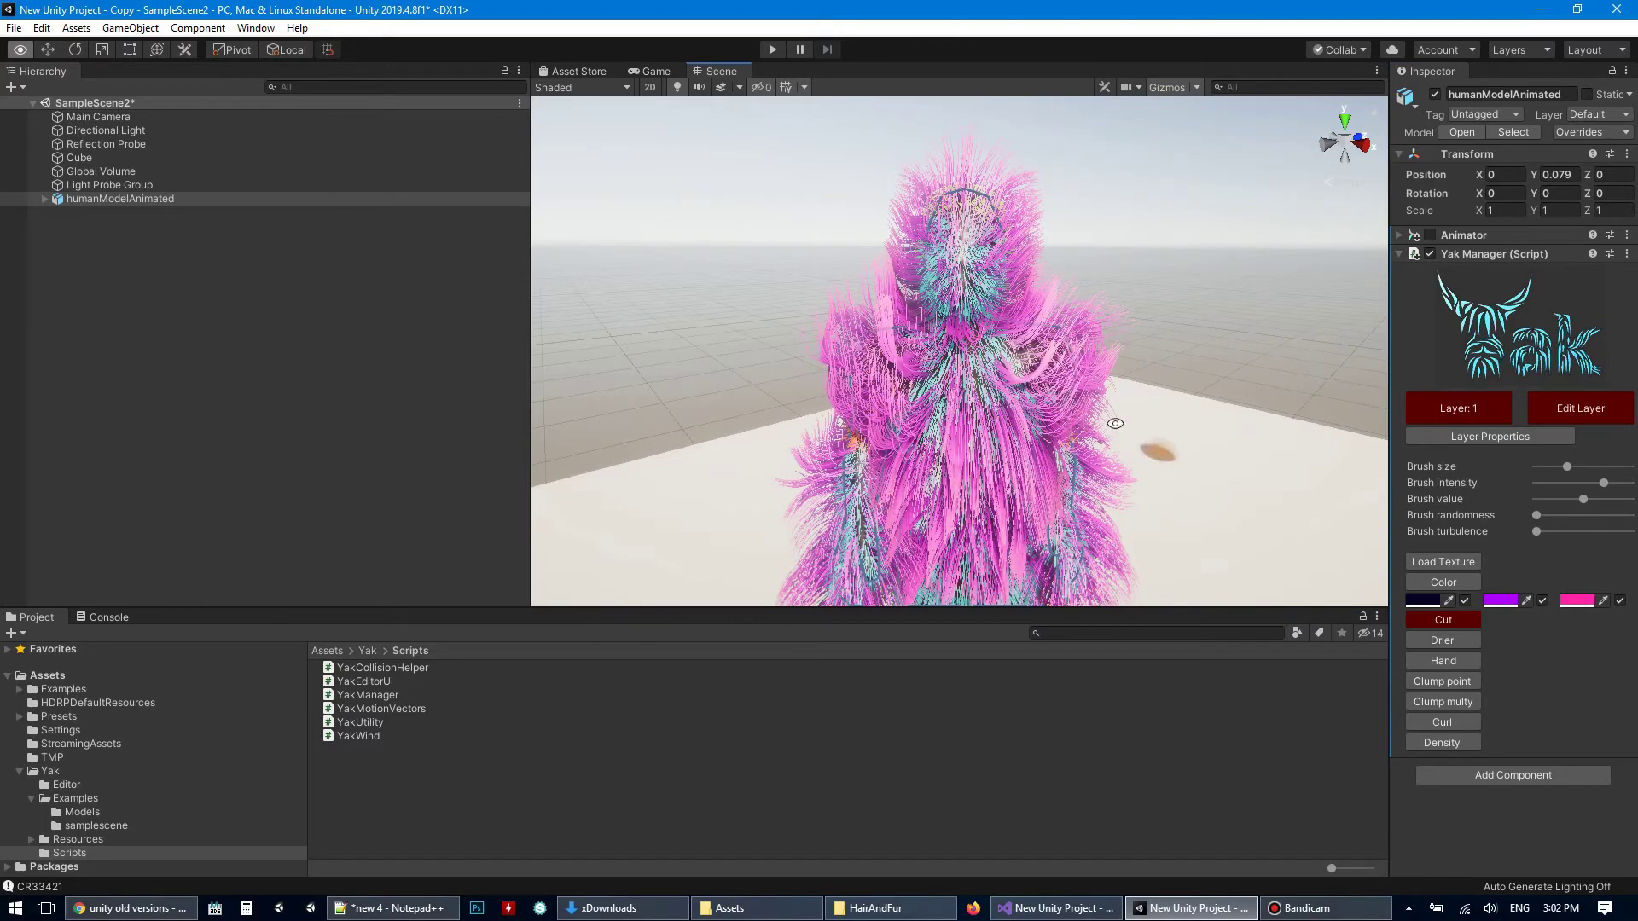
{"action": "left_click_drag", "start_coordinate": [1115, 424], "coordinate": [1119, 356], "text": "alt"}
{"action": "middle_click_drag", "start_coordinate": [1119, 357], "coordinate": [1122, 269], "text": "alt"}
{"action": "left_click_drag", "start_coordinate": [1124, 423], "coordinate": [1102, 436], "text": "alt"}
{"action": "mouse_move", "coordinate": [890, 435]}
{"action": "left_mouse_down"}
{"action": "mouse_move", "coordinate": [848, 437]}
{"action": "mouse_move", "coordinate": [1145, 438]}
{"action": "mouse_move", "coordinate": [1493, 407]}
{"action": "mouse_move", "coordinate": [1154, 464]}
{"action": "mouse_move", "coordinate": [1109, 427]}
{"action": "mouse_move", "coordinate": [1160, 447]}
{"action": "mouse_move", "coordinate": [1135, 516]}
{"action": "left_mouse_up"}
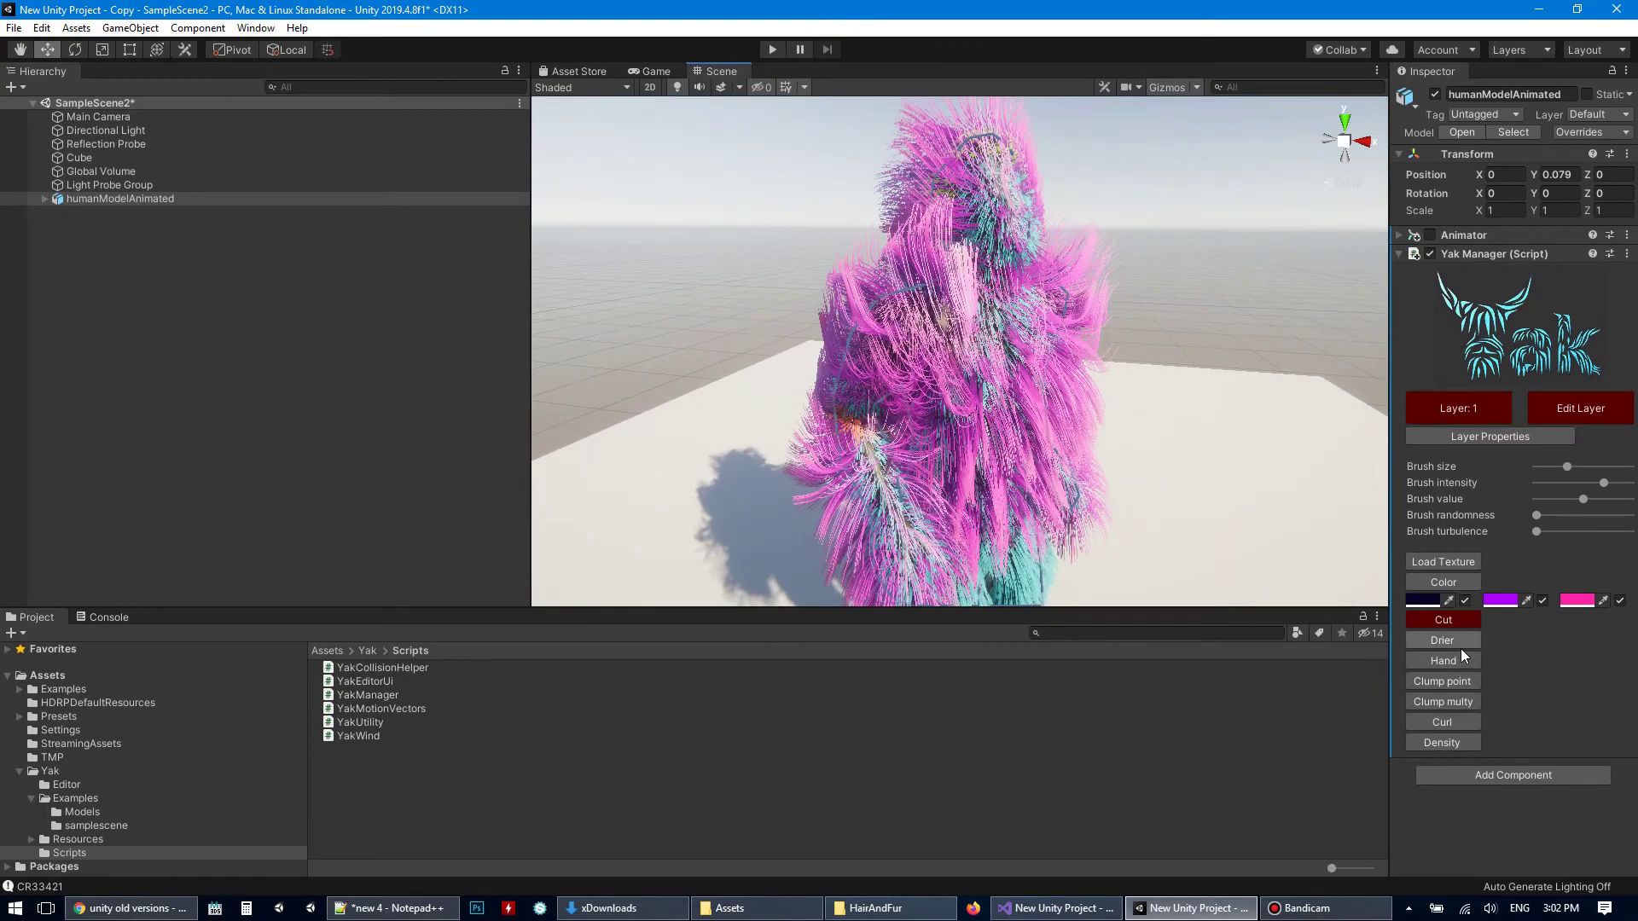
{"action": "left_click", "coordinate": [1452, 621]}
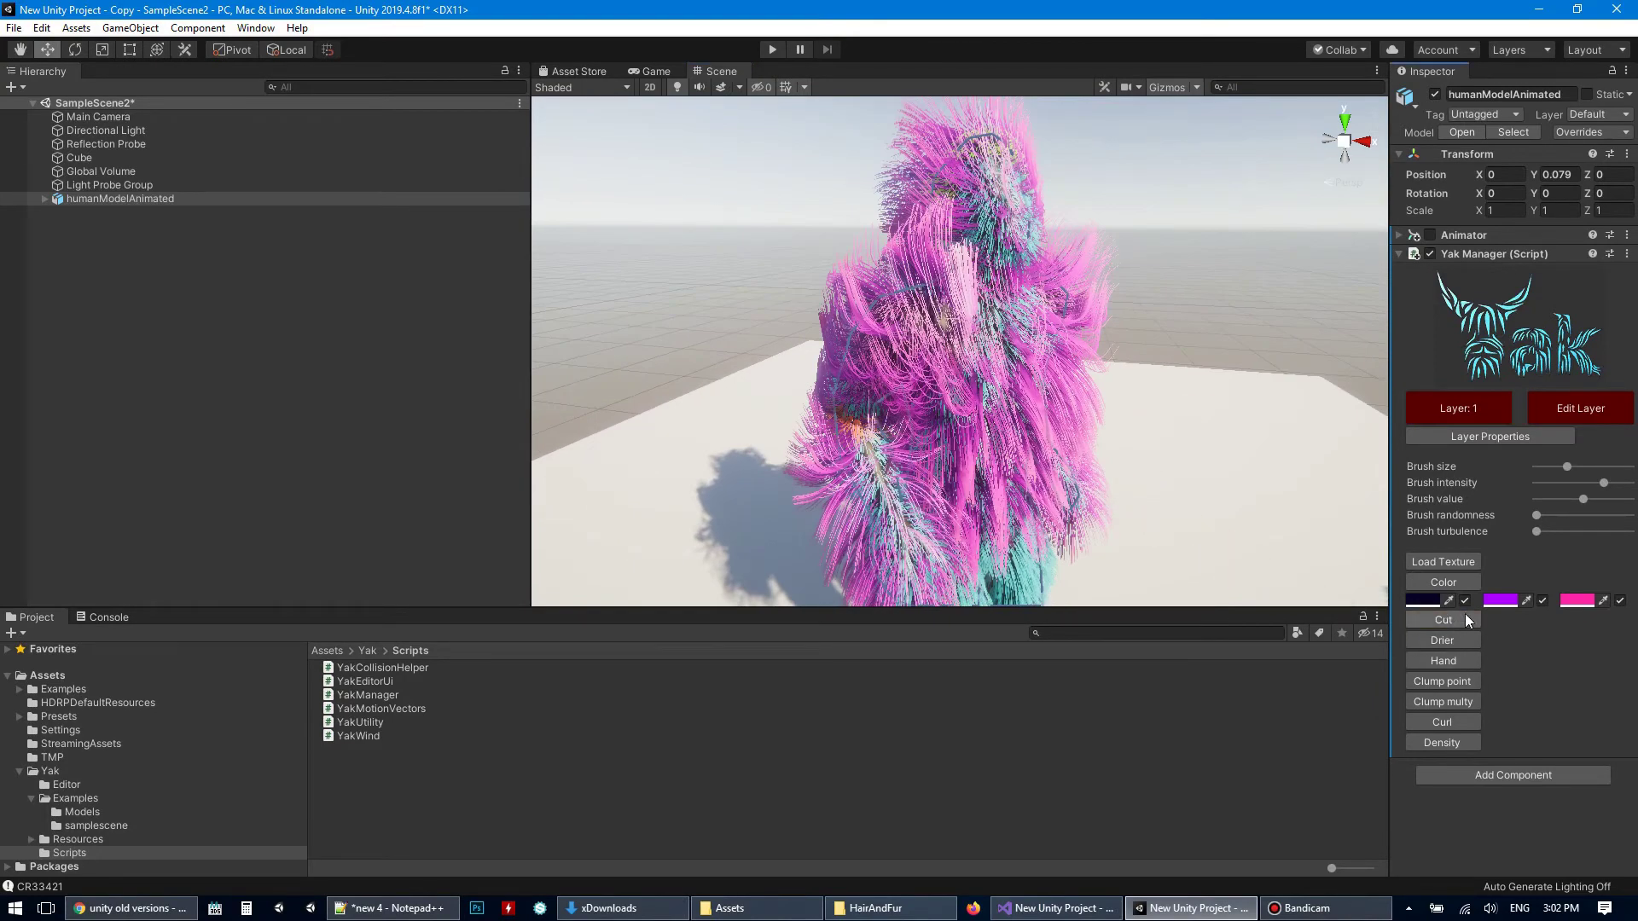
- Finish editing Layer 1 and test the fur on the moving model in play mode, leaving play mode at the end
{"action": "left_click", "coordinate": [1595, 413]}
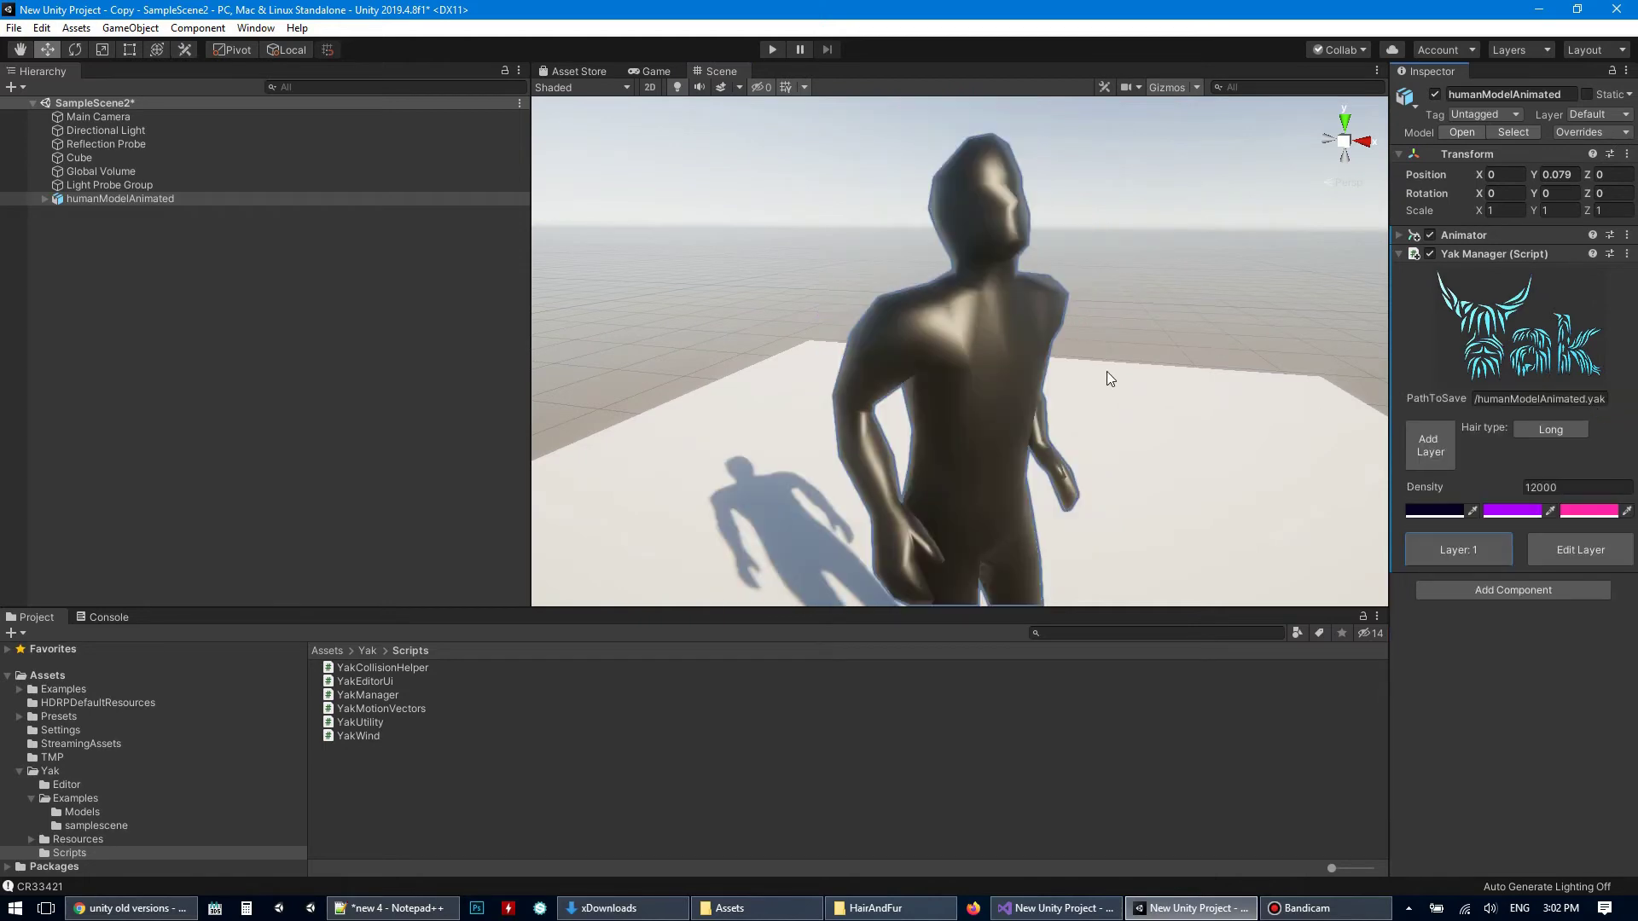
{"action": "left_click_drag", "start_coordinate": [1112, 379], "coordinate": [1065, 382], "text": "alt"}
{"action": "left_click", "coordinate": [771, 50]}
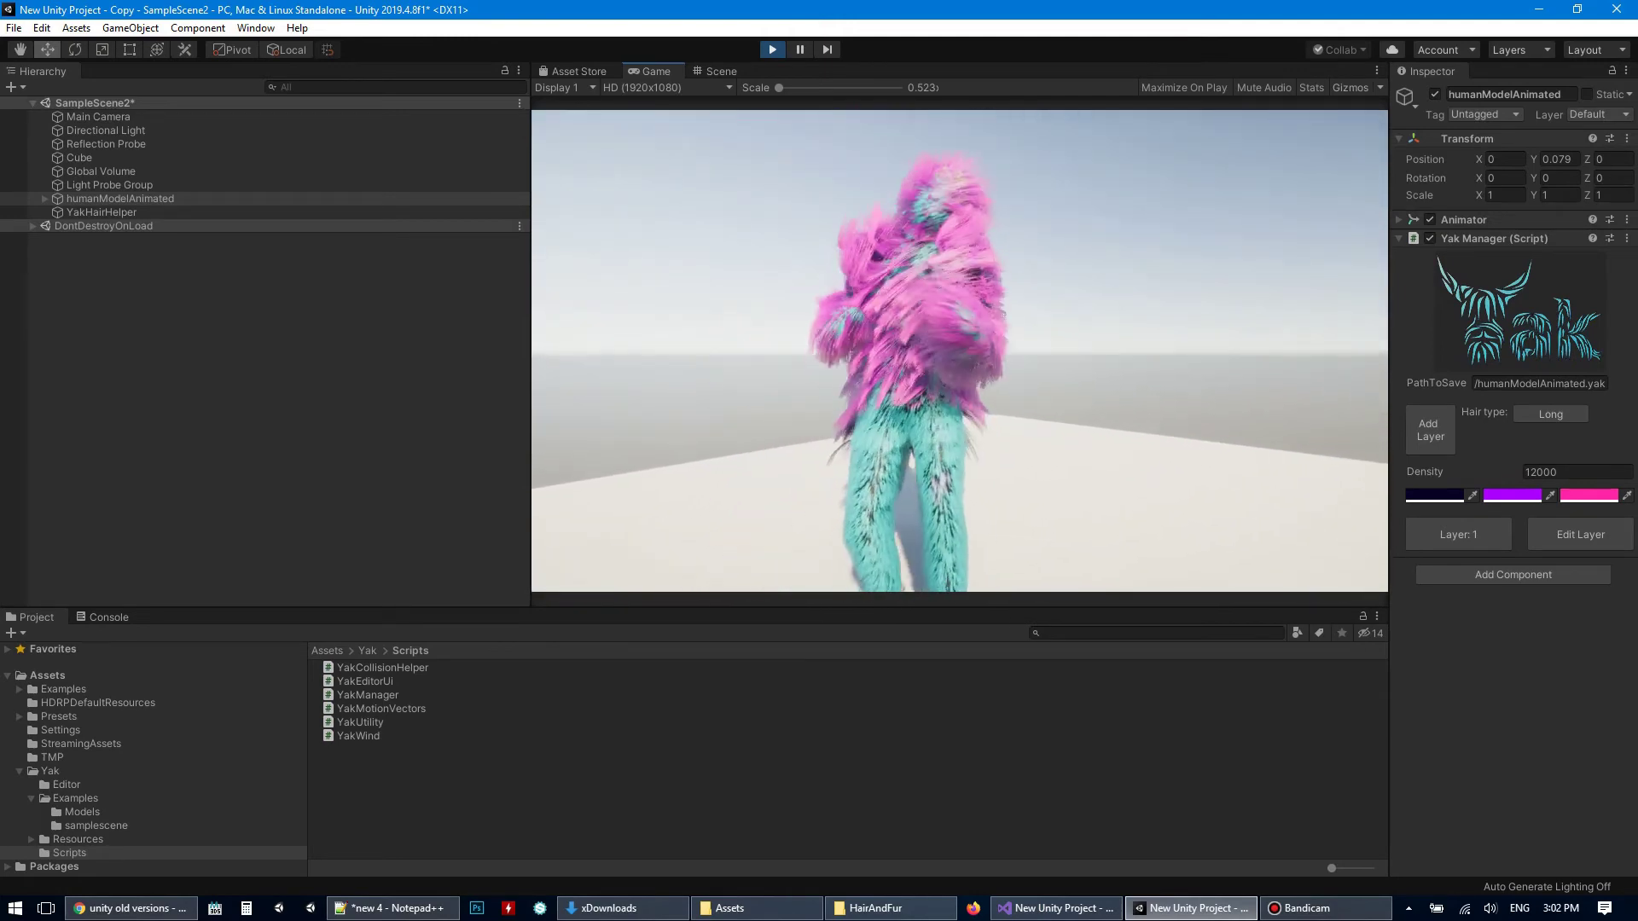
{"action": "key", "text": "ctrl+p"}
- Create an empty game object with the YakWind script and move it beside the model to about X -0.535, Z -0.579
{"action": "scroll", "coordinate": [1006, 356], "scroll_direction": "down", "scroll_amount": 10}
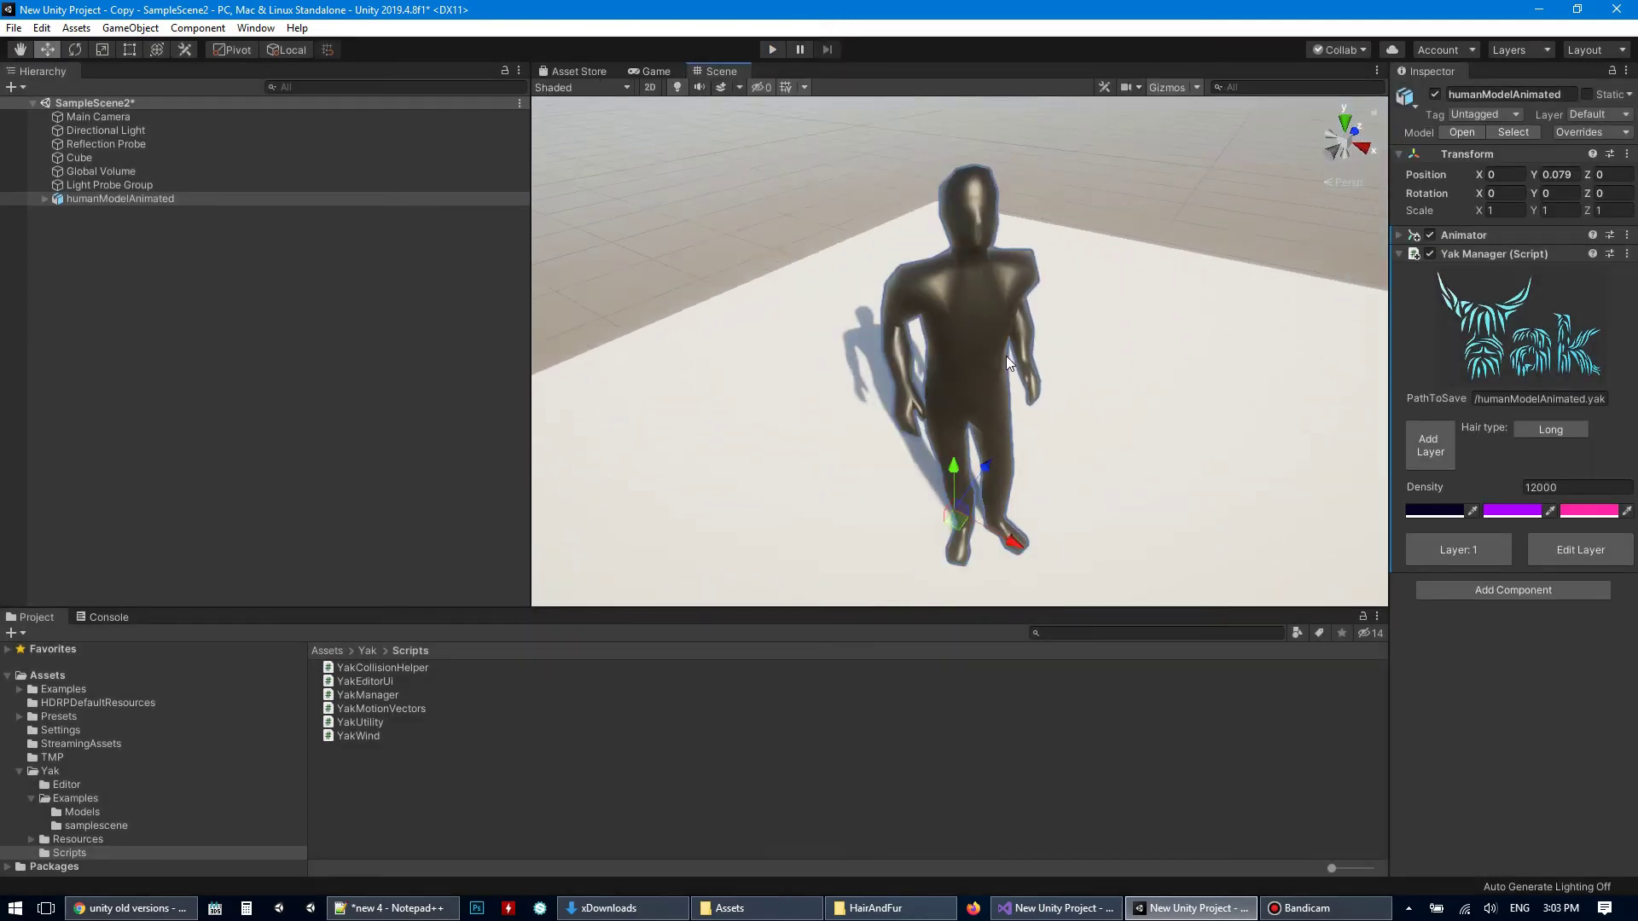
{"action": "left_click_drag", "start_coordinate": [1006, 355], "coordinate": [1177, 369], "text": "alt"}
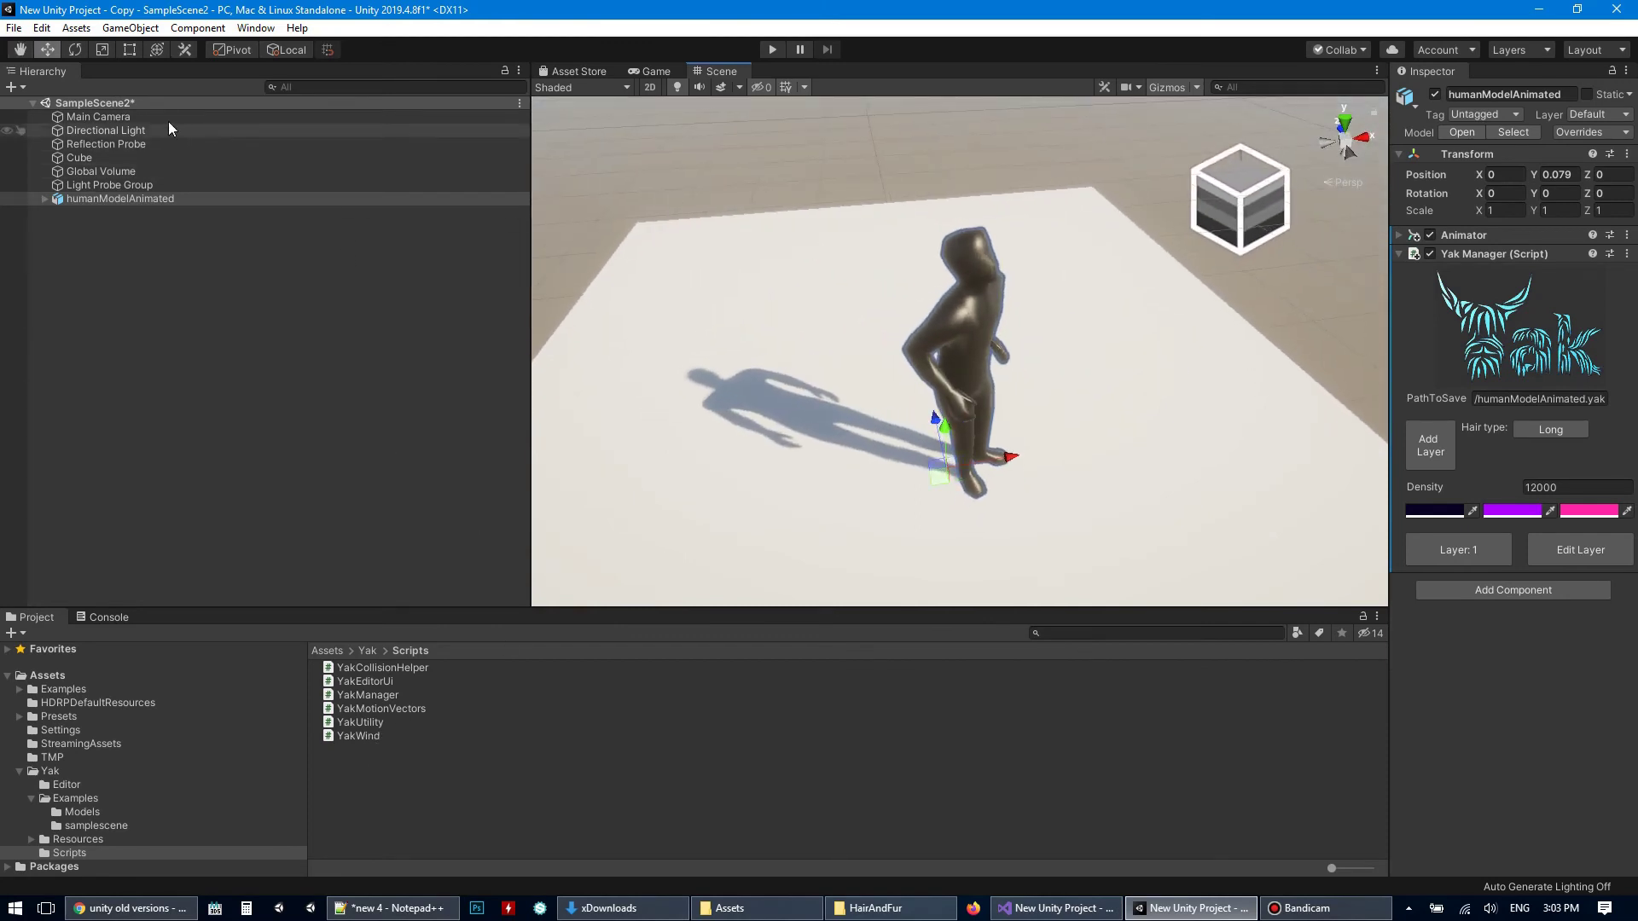
{"action": "left_click", "coordinate": [129, 28]}
{"action": "left_click", "coordinate": [155, 47]}
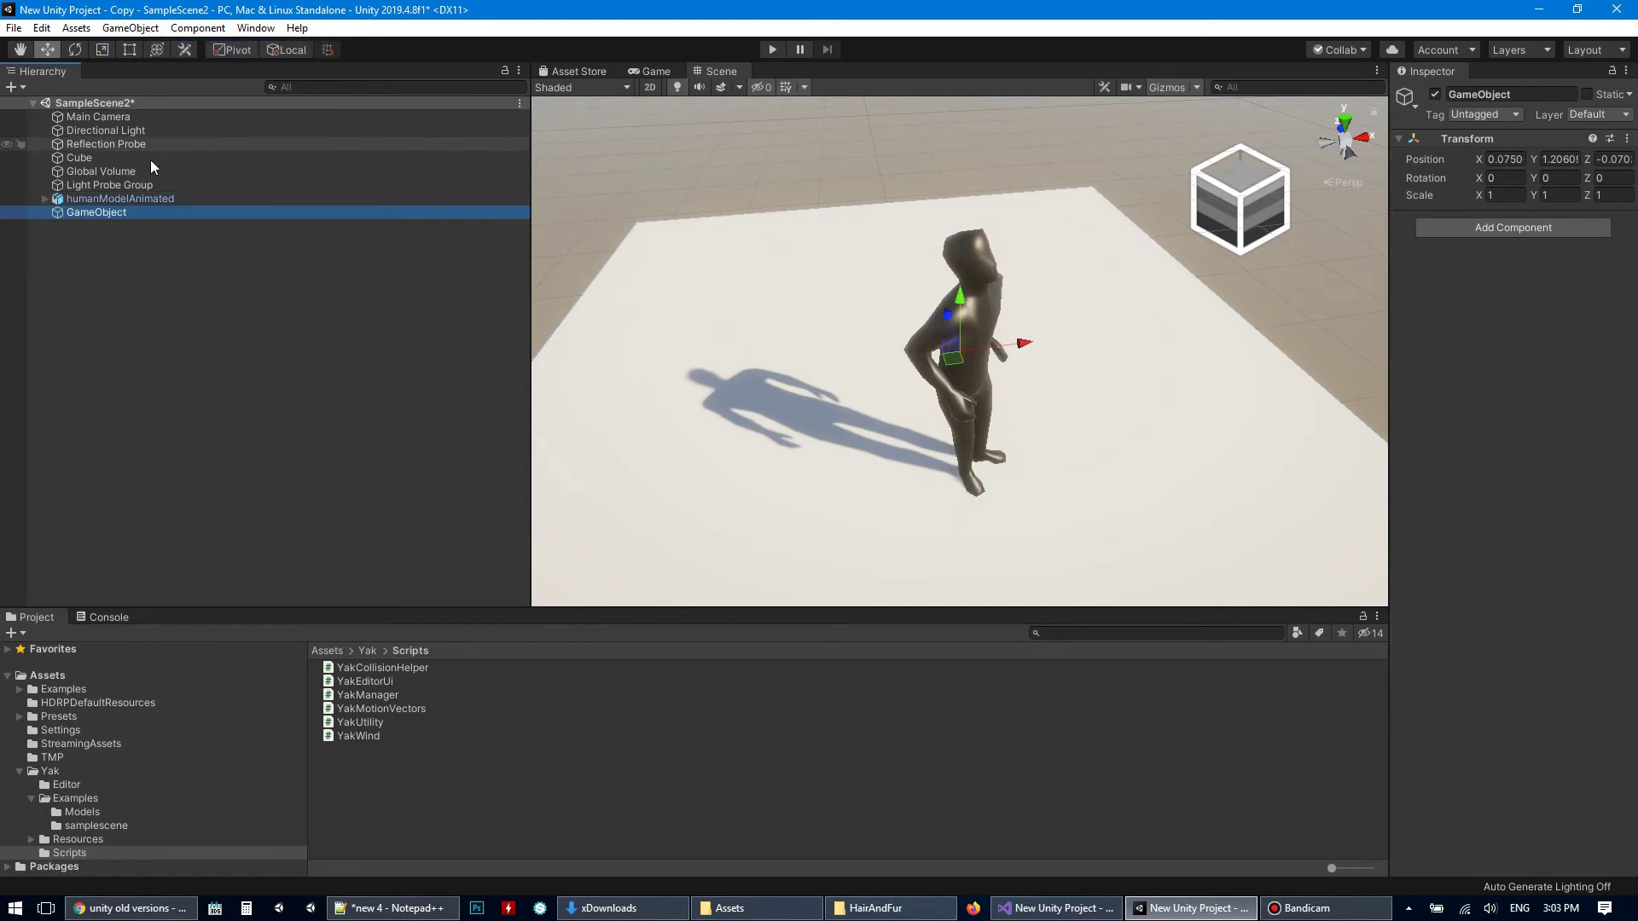
{"action": "left_click_drag", "start_coordinate": [360, 735], "coordinate": [1472, 525]}
{"action": "left_click_drag", "start_coordinate": [1015, 399], "coordinate": [934, 480], "text": "alt"}
{"action": "left_click_drag", "start_coordinate": [970, 360], "coordinate": [843, 341]}
- Play the scene to test the wind and disable the Animator on humanModelAnimated
{"action": "left_click", "coordinate": [772, 50]}
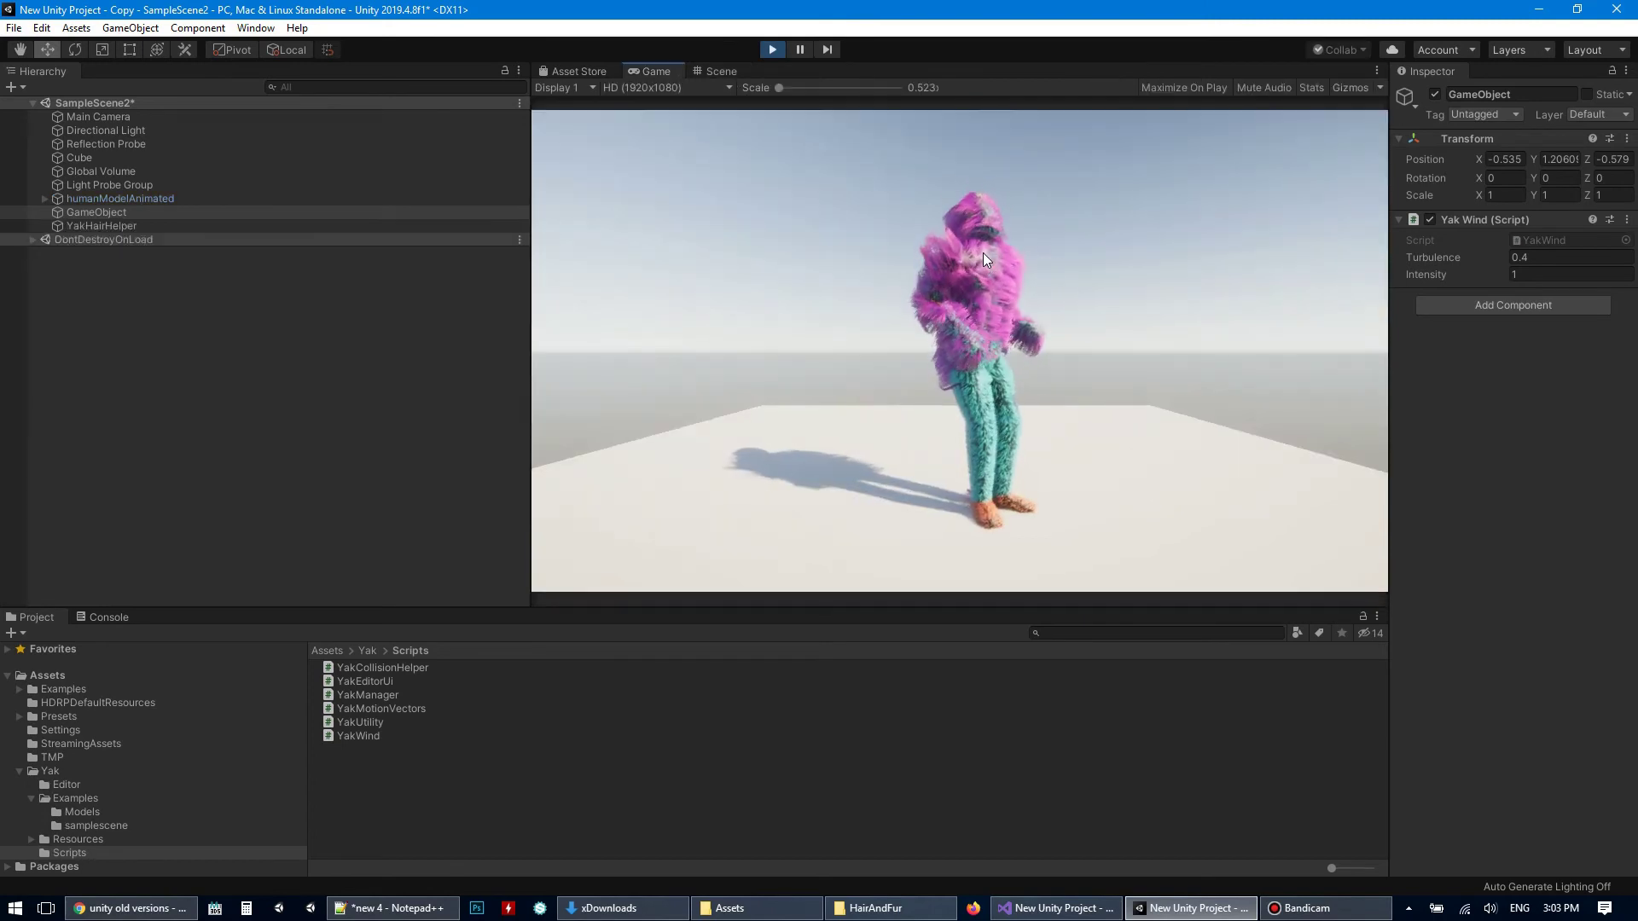
{"action": "left_click", "coordinate": [285, 203]}
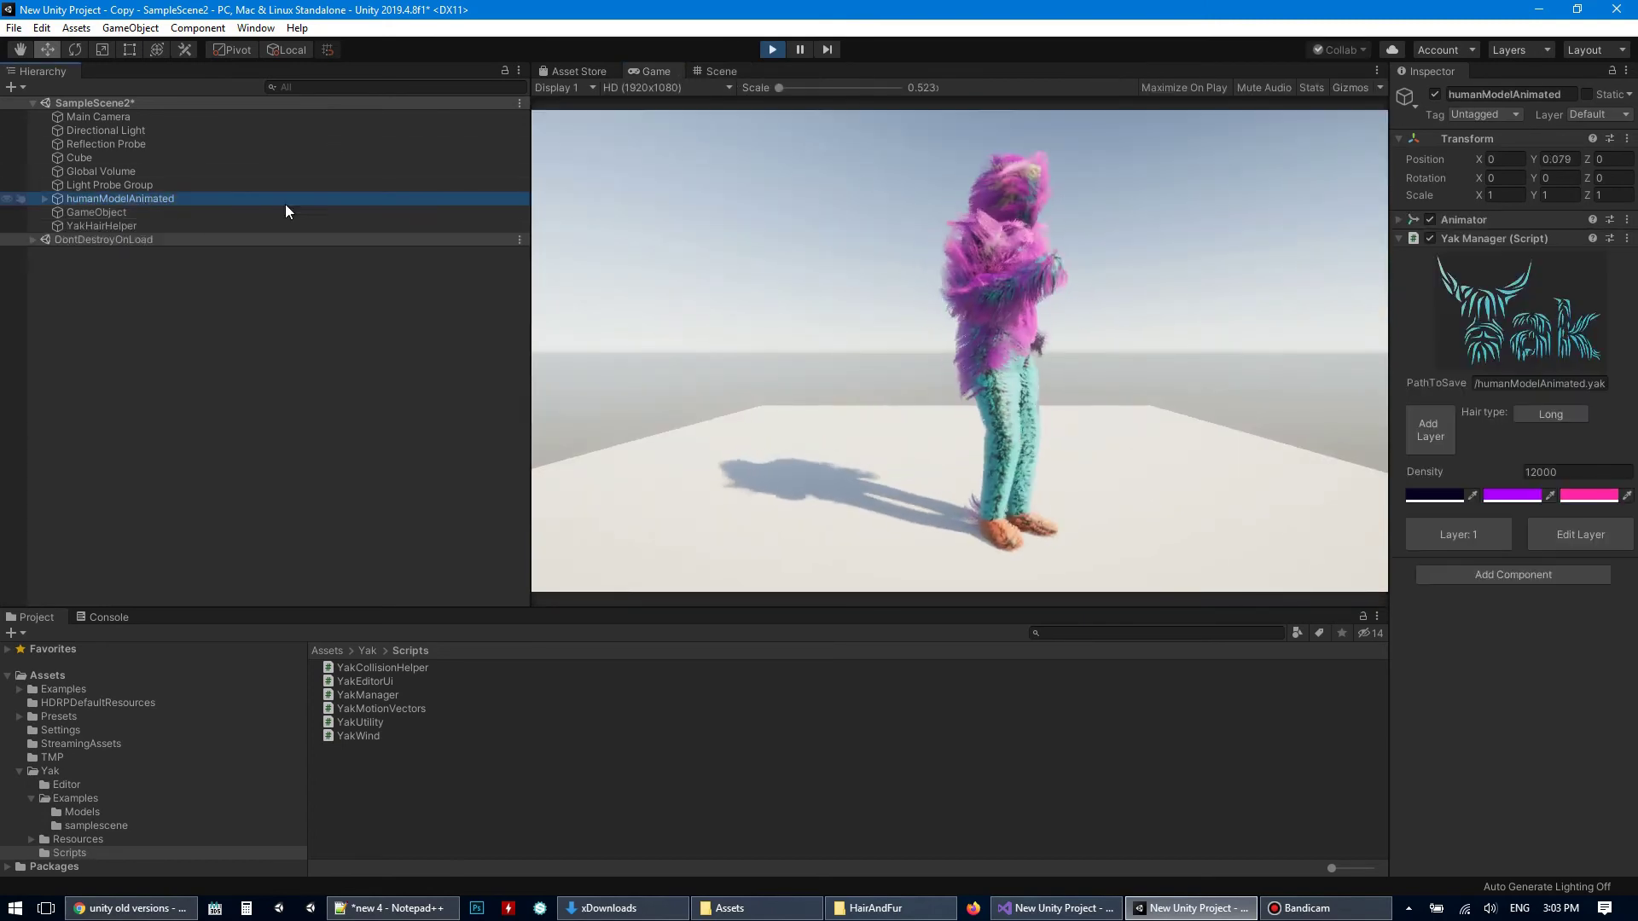
{"action": "left_click", "coordinate": [1430, 219]}
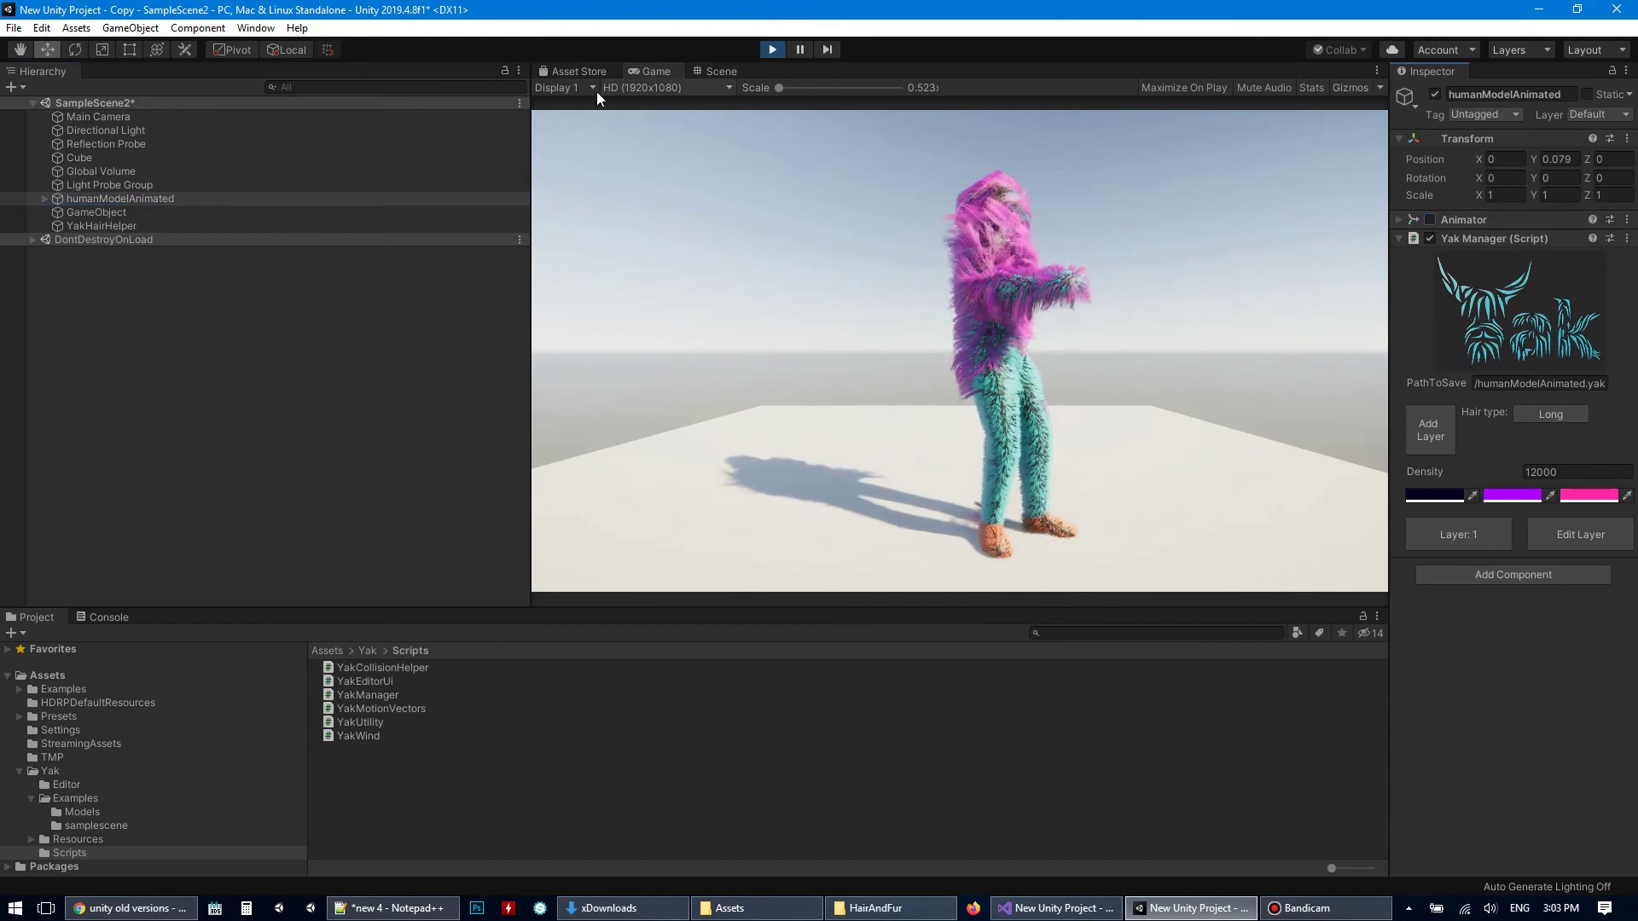
- Rotate the running model to about 13.4 degrees around Y in the Scene view, and select the wind object to inspect its effect
{"action": "left_click", "coordinate": [717, 70]}
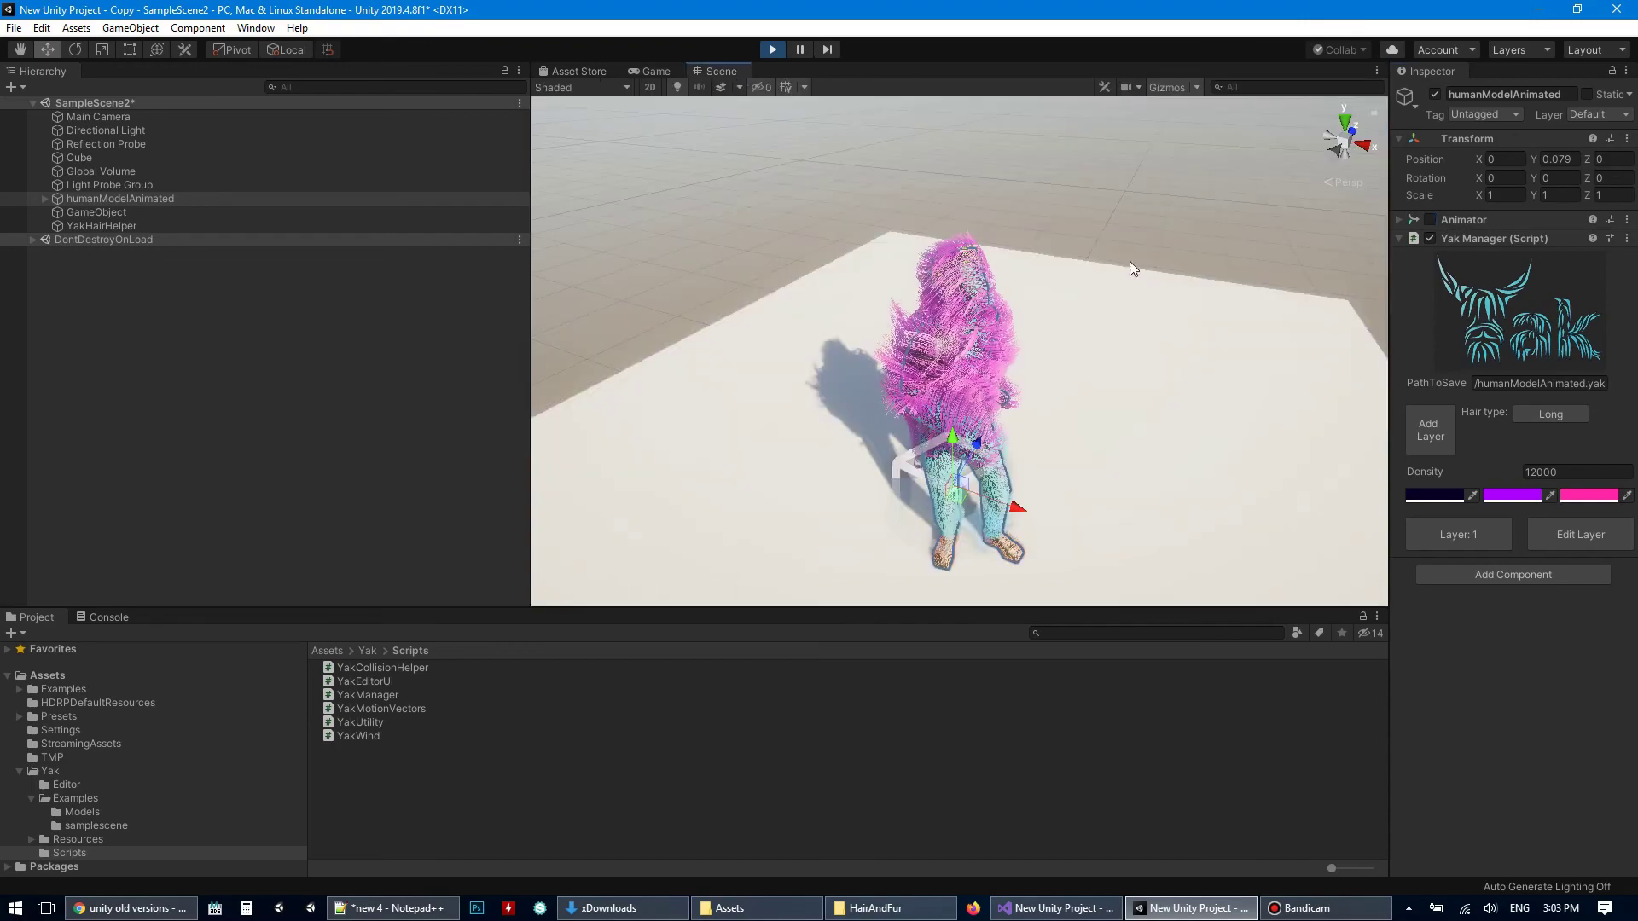
{"action": "left_click_drag", "start_coordinate": [1130, 261], "coordinate": [706, 146], "text": "alt"}
{"action": "key", "text": "e"}
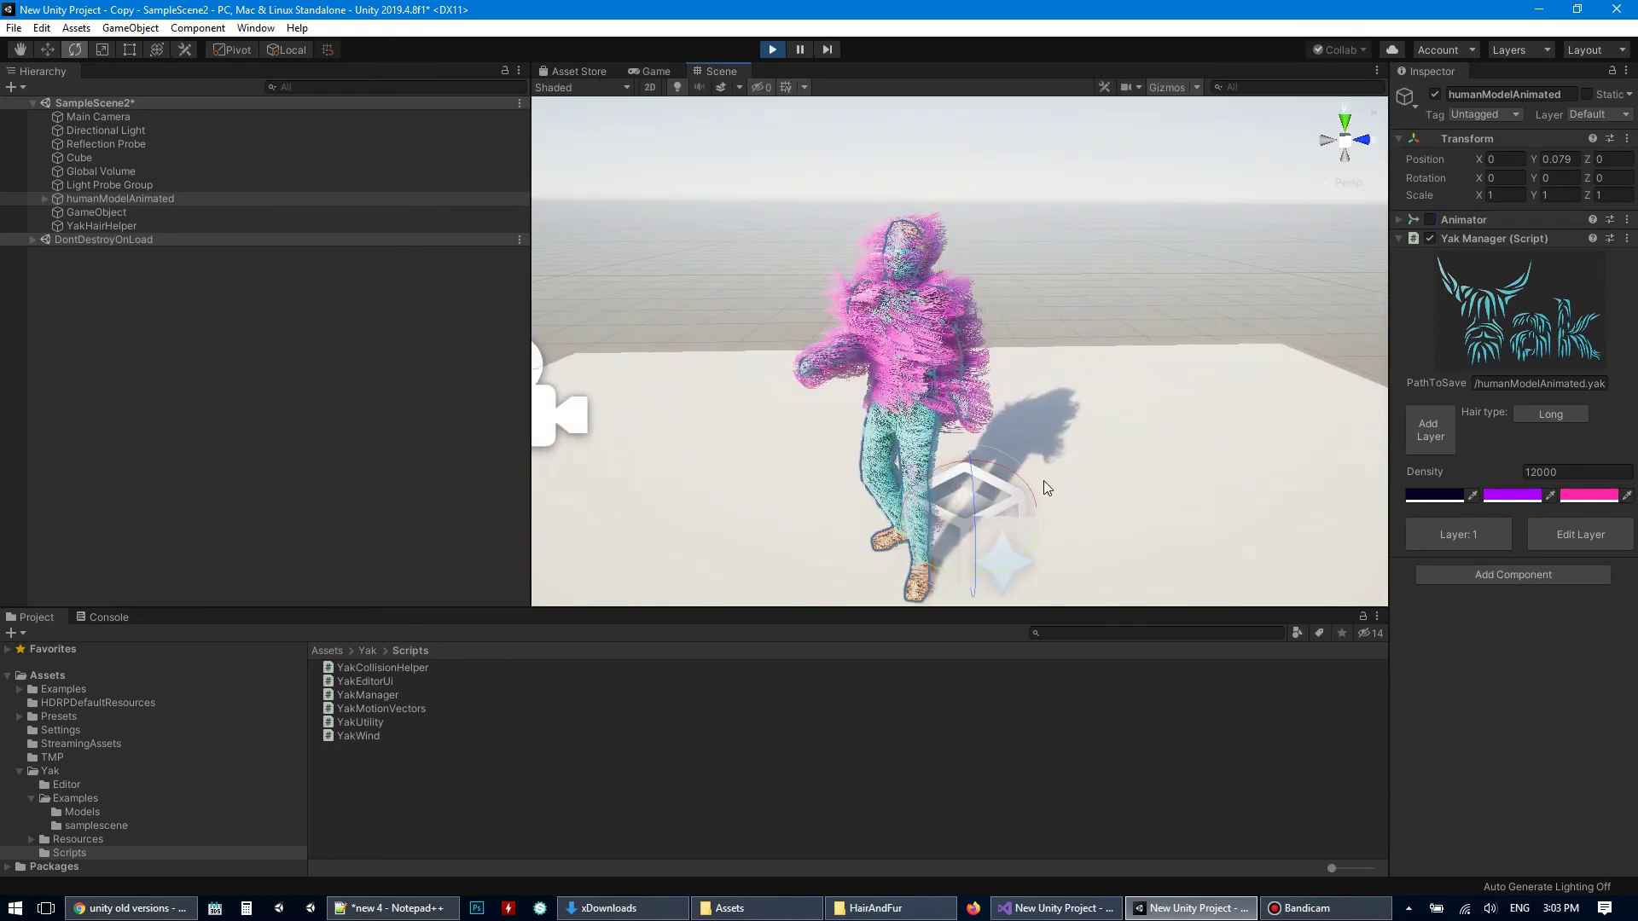
{"action": "mouse_move", "coordinate": [1007, 566]}
{"action": "left_mouse_down"}
{"action": "mouse_move", "coordinate": [970, 578]}
{"action": "mouse_move", "coordinate": [985, 582]}
{"action": "left_mouse_up"}
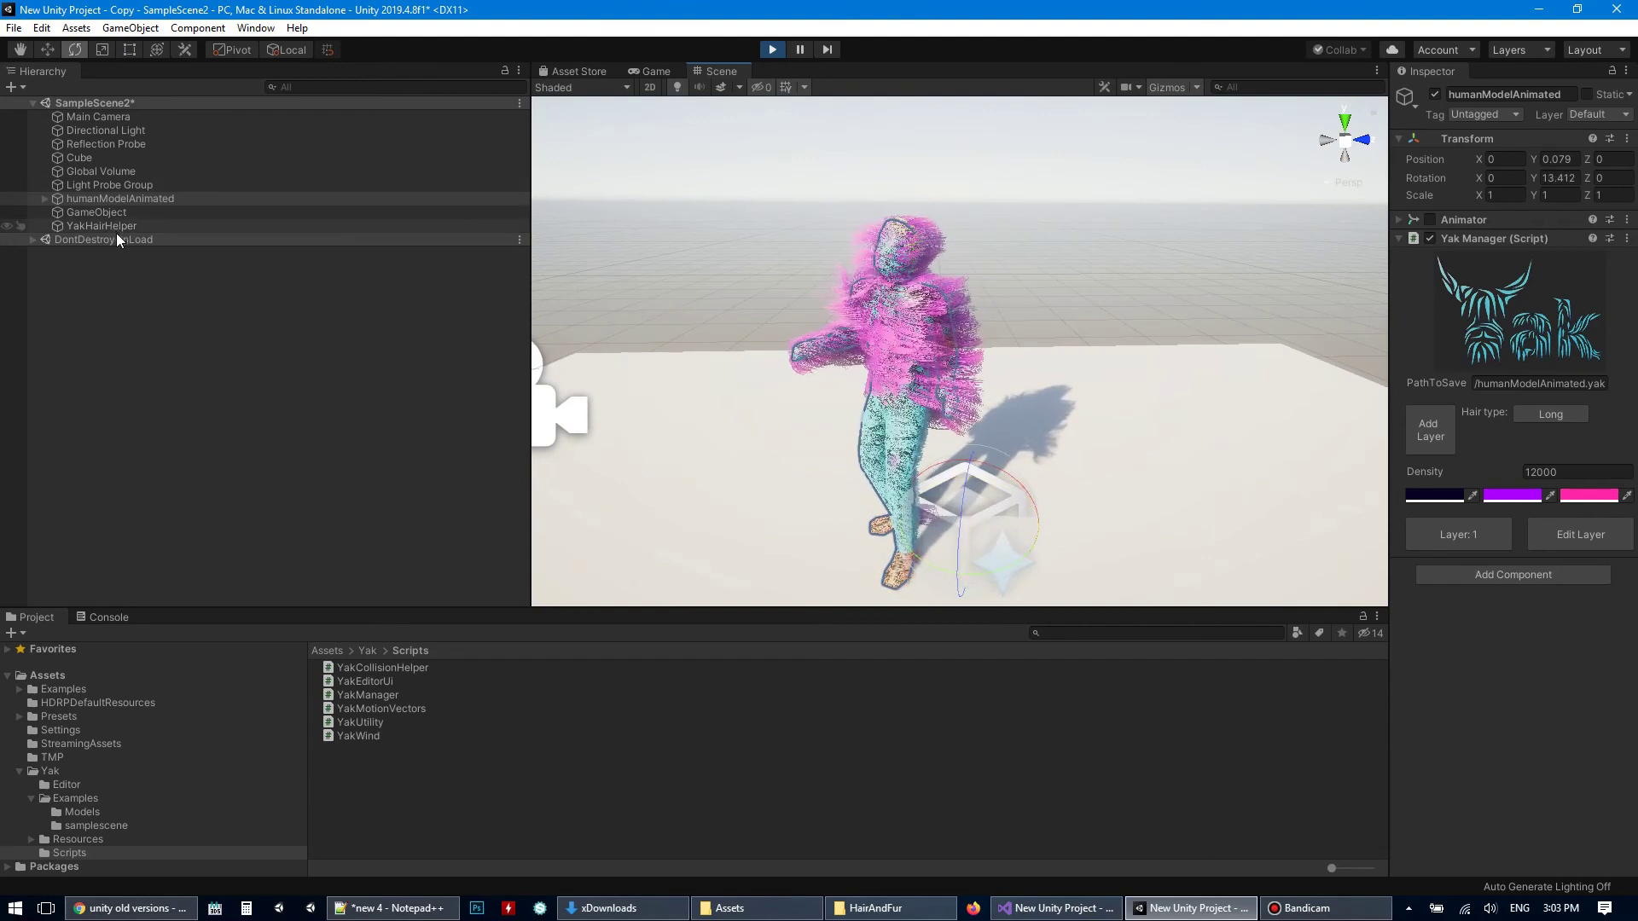
{"action": "left_click", "coordinate": [110, 212]}
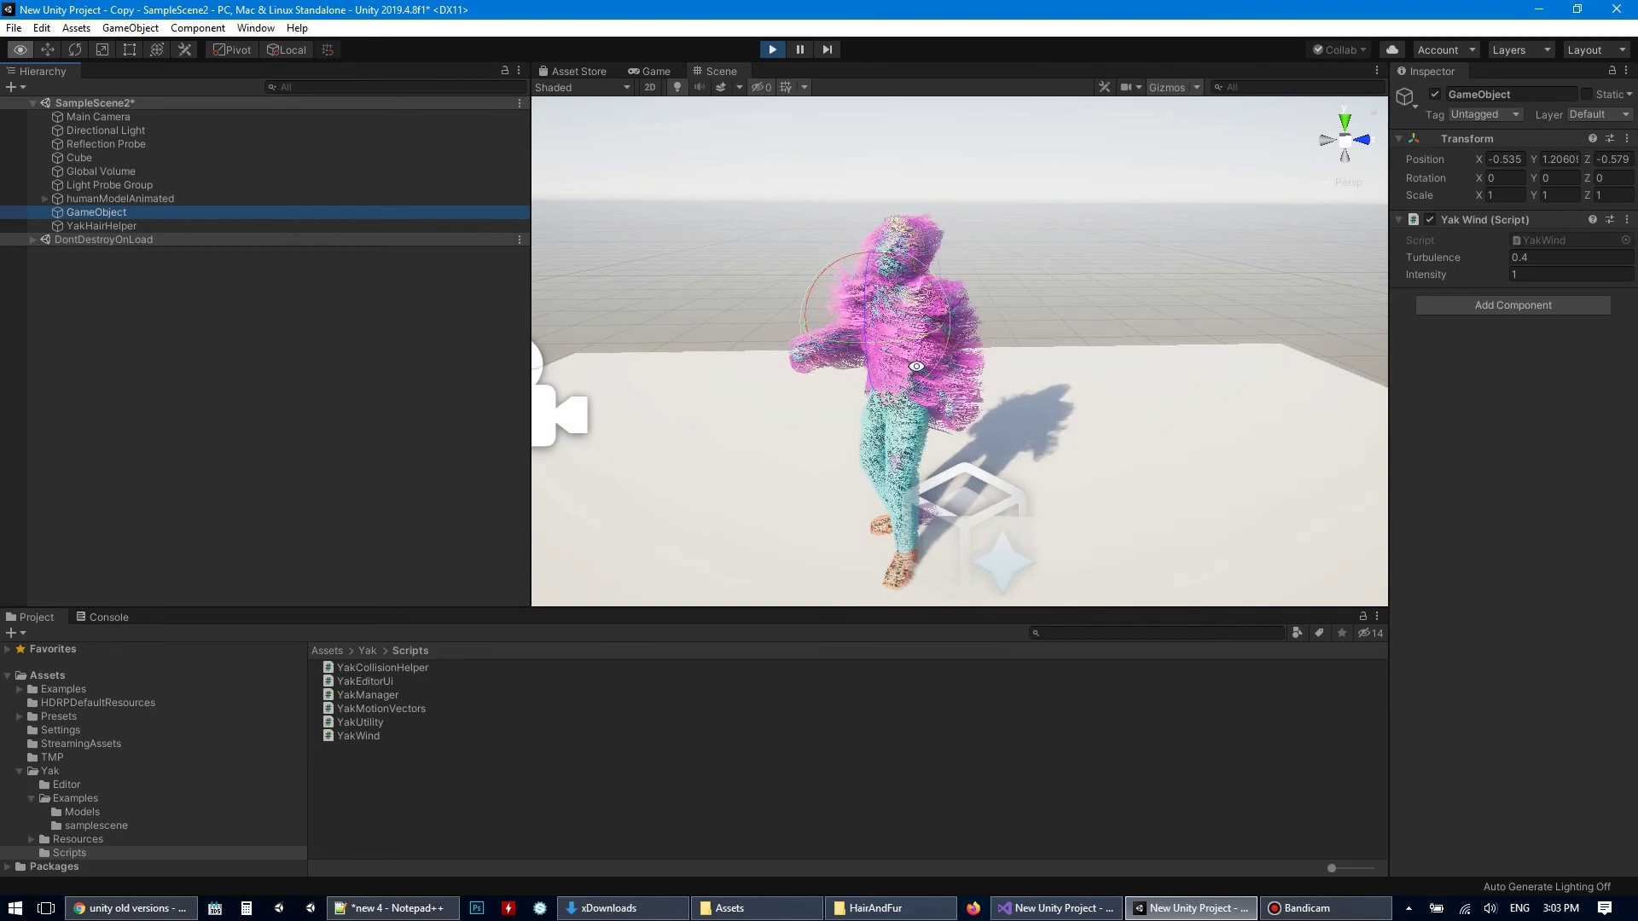
{"action": "left_click_drag", "start_coordinate": [916, 366], "coordinate": [1016, 293], "text": "alt"}
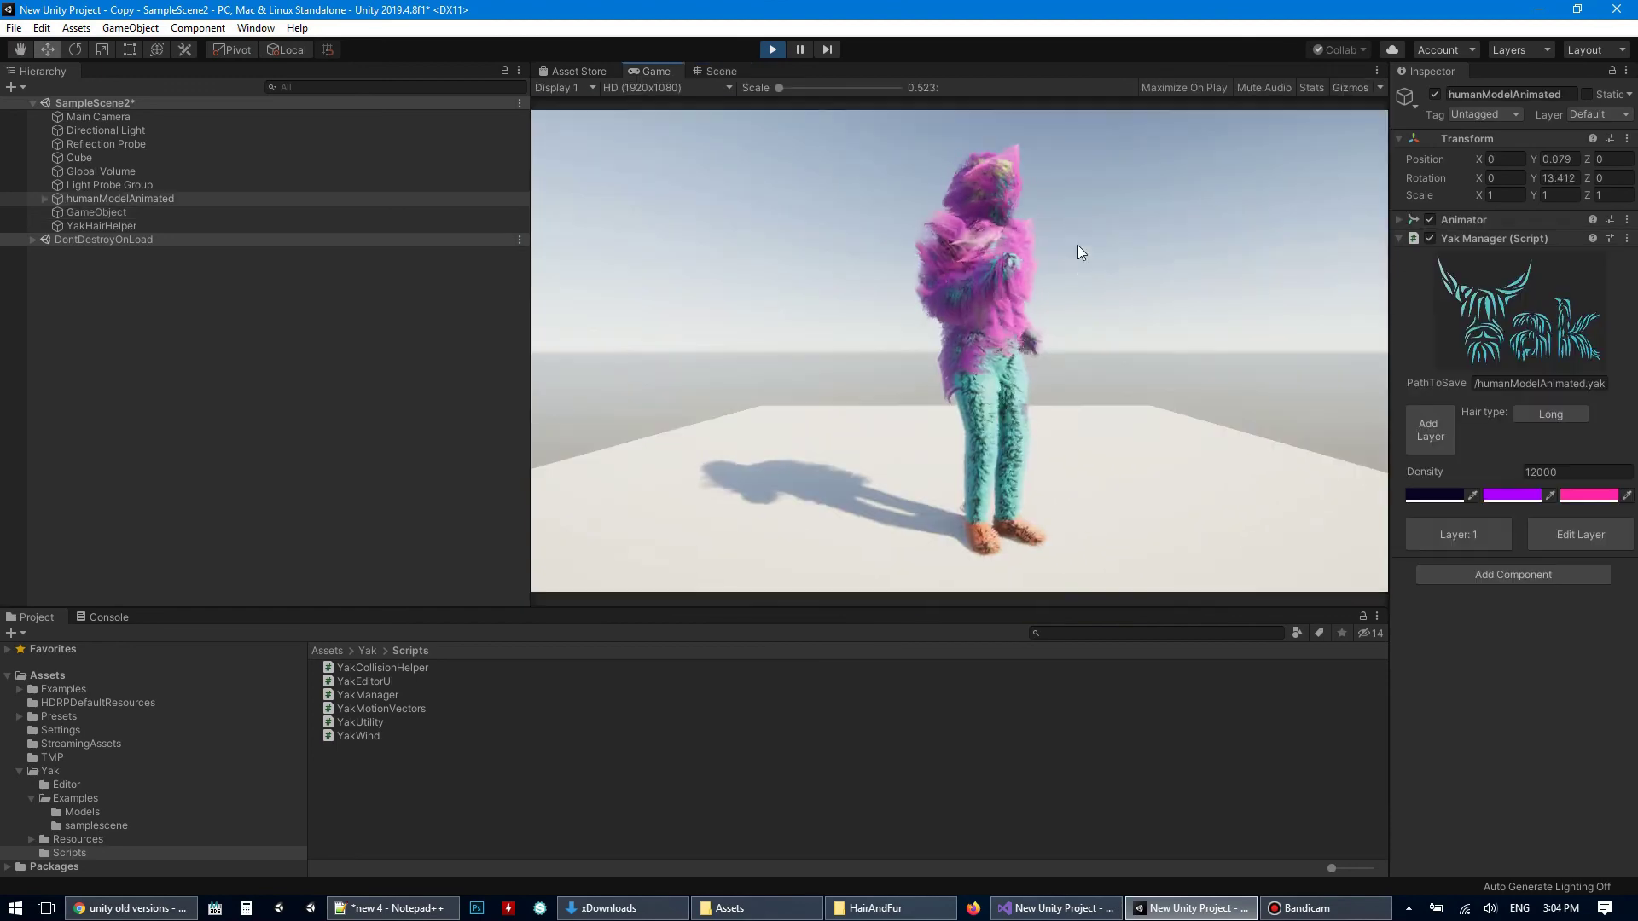